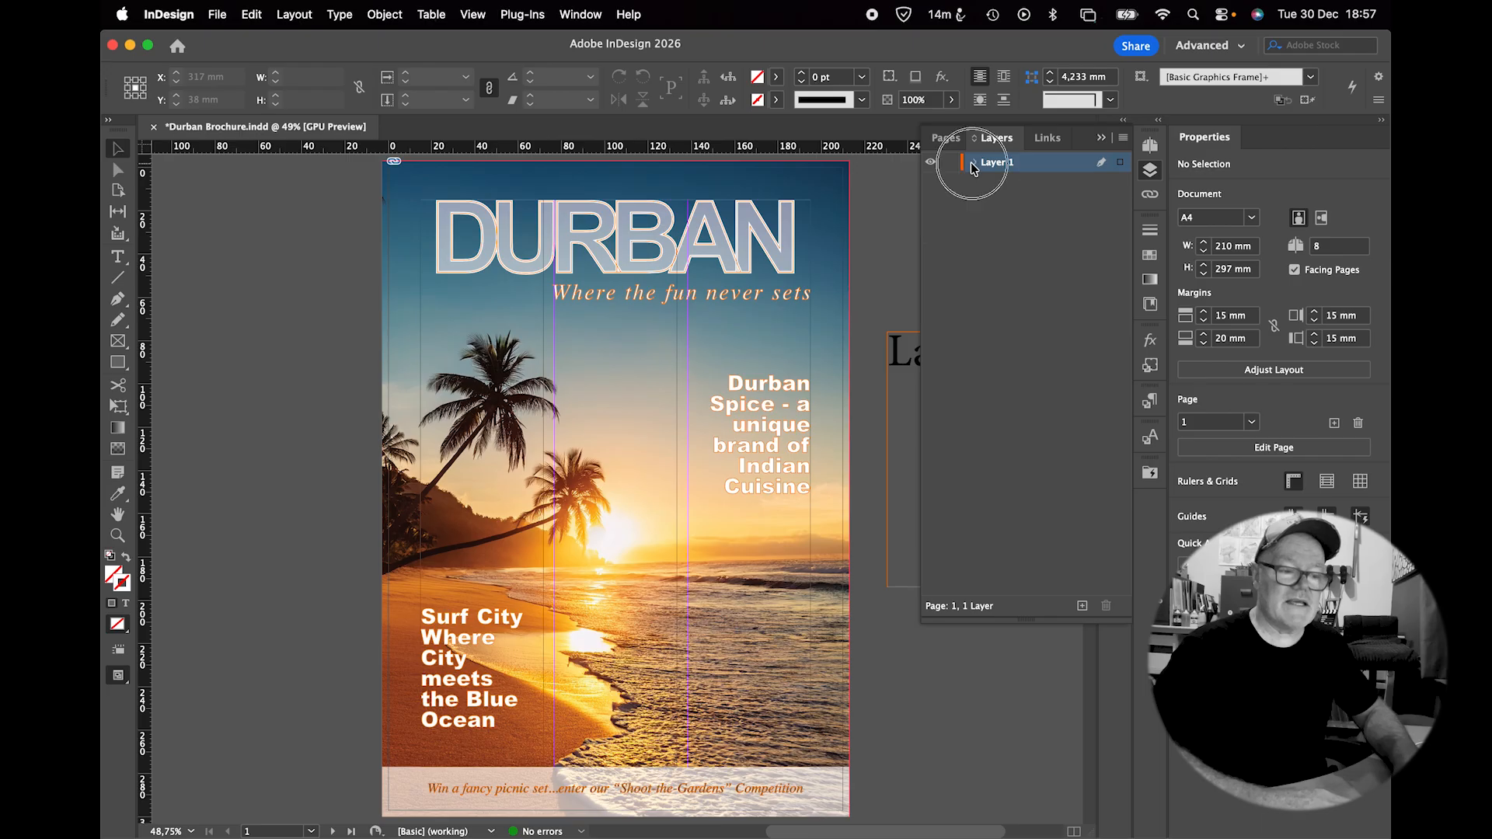
# Examine the objects listed under Layer 1, checking which entry matches the "Durban Spice" text group on the cover.
pyautogui.click(973, 163)
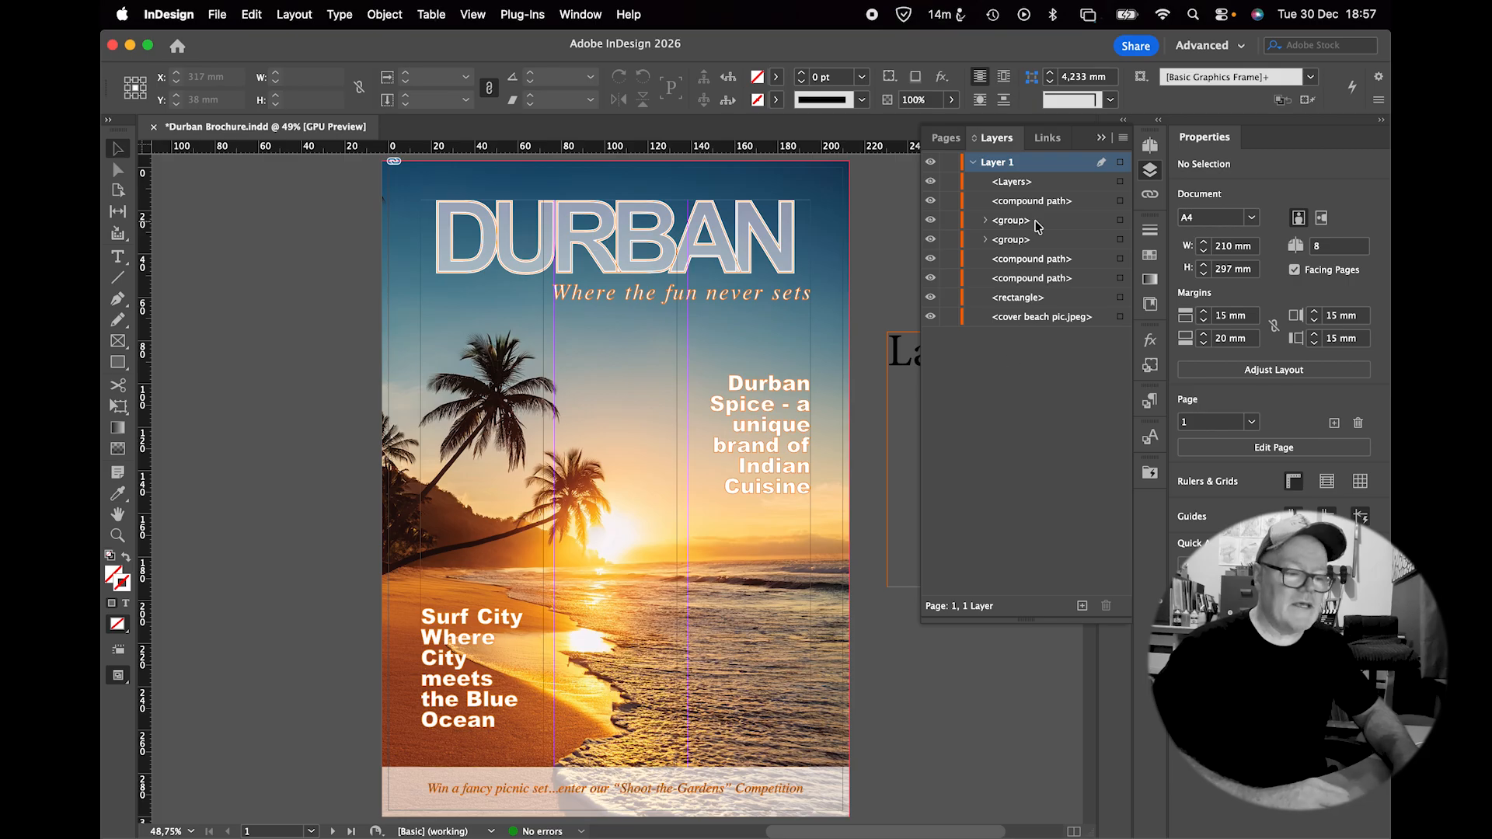
pyautogui.click(760, 432)
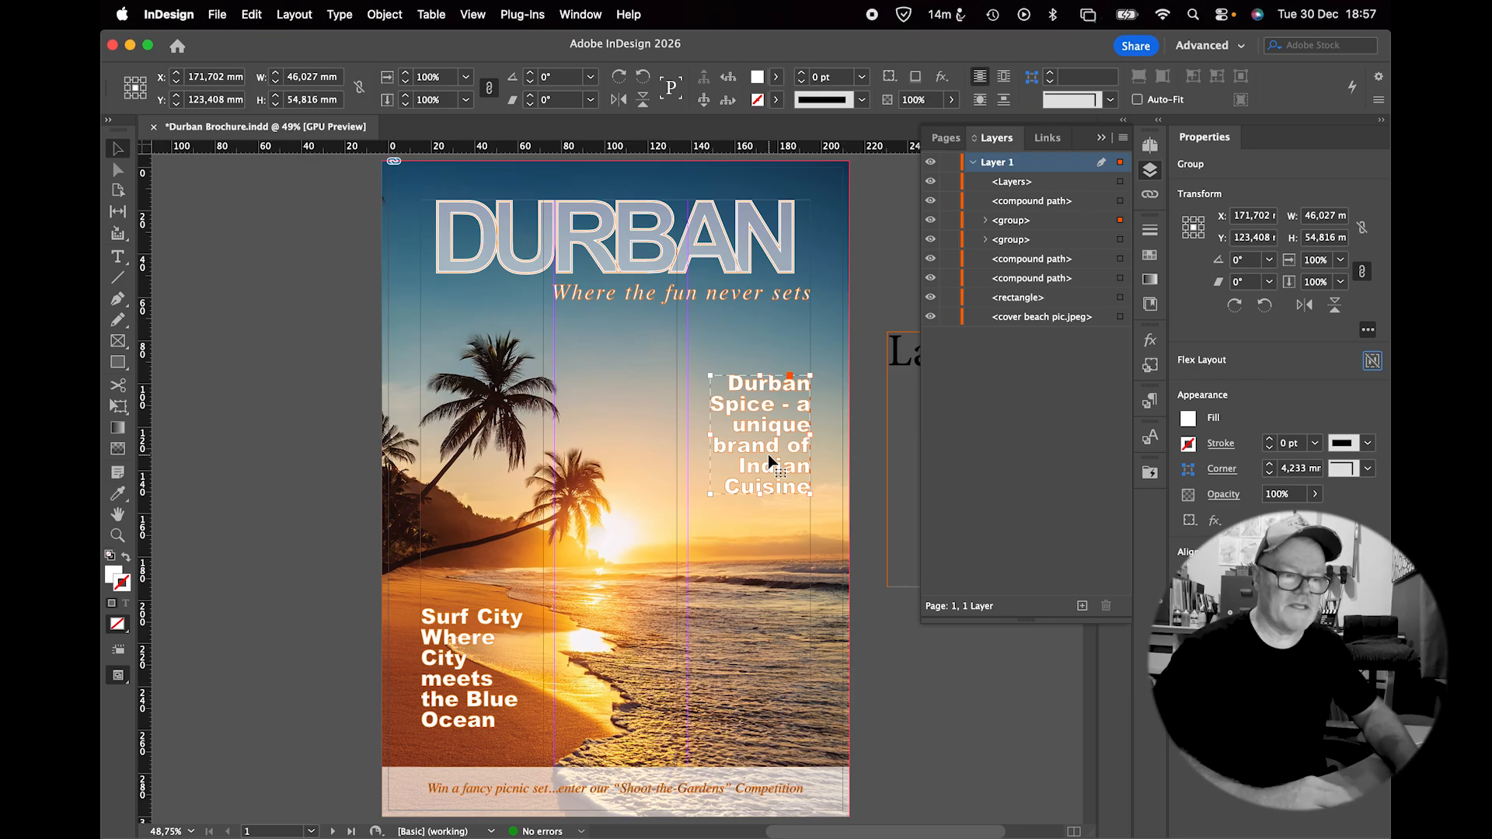
pyautogui.click(282, 498)
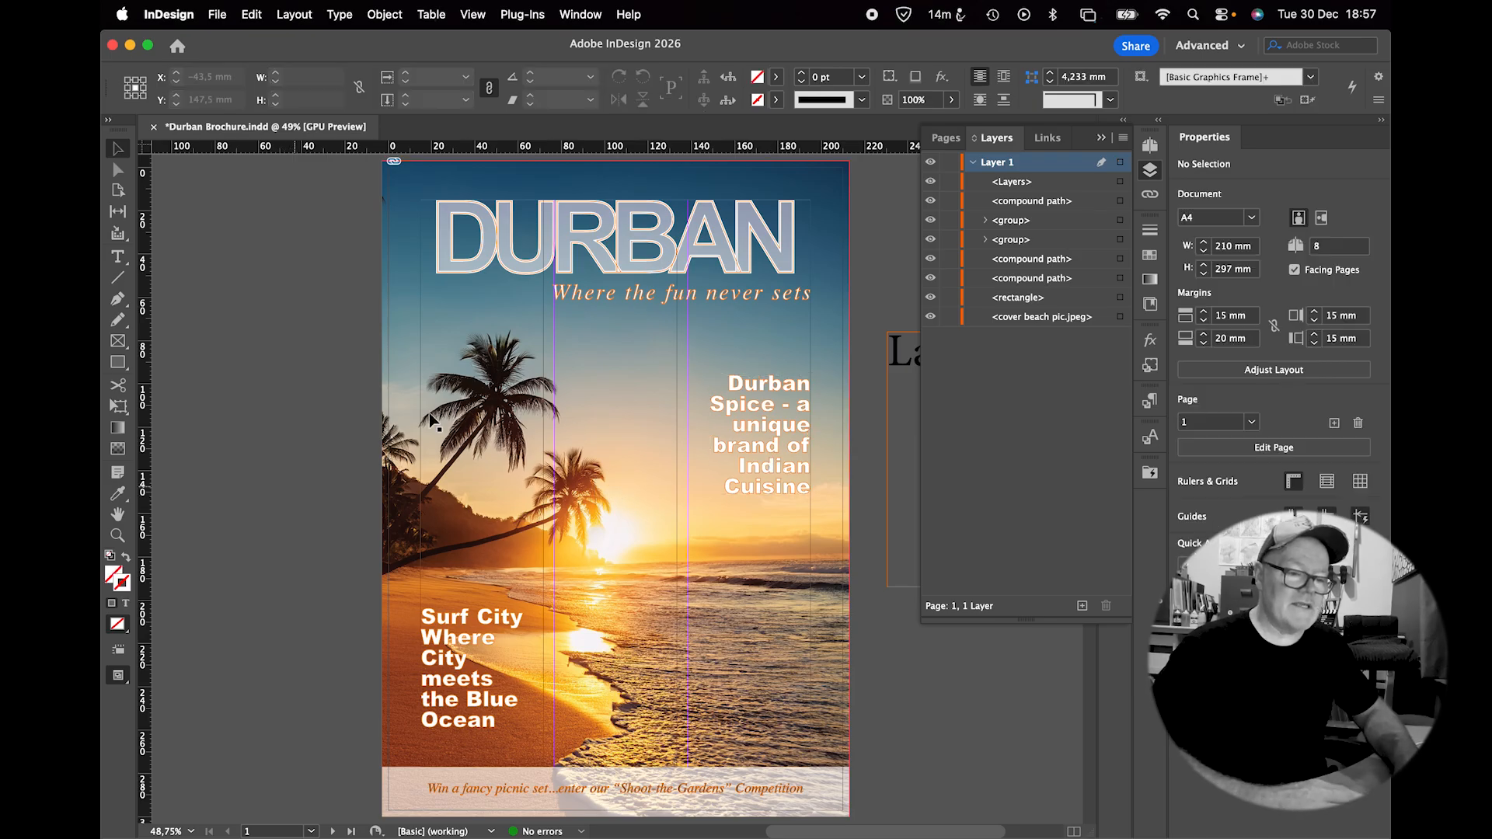
pyautogui.click(973, 163)
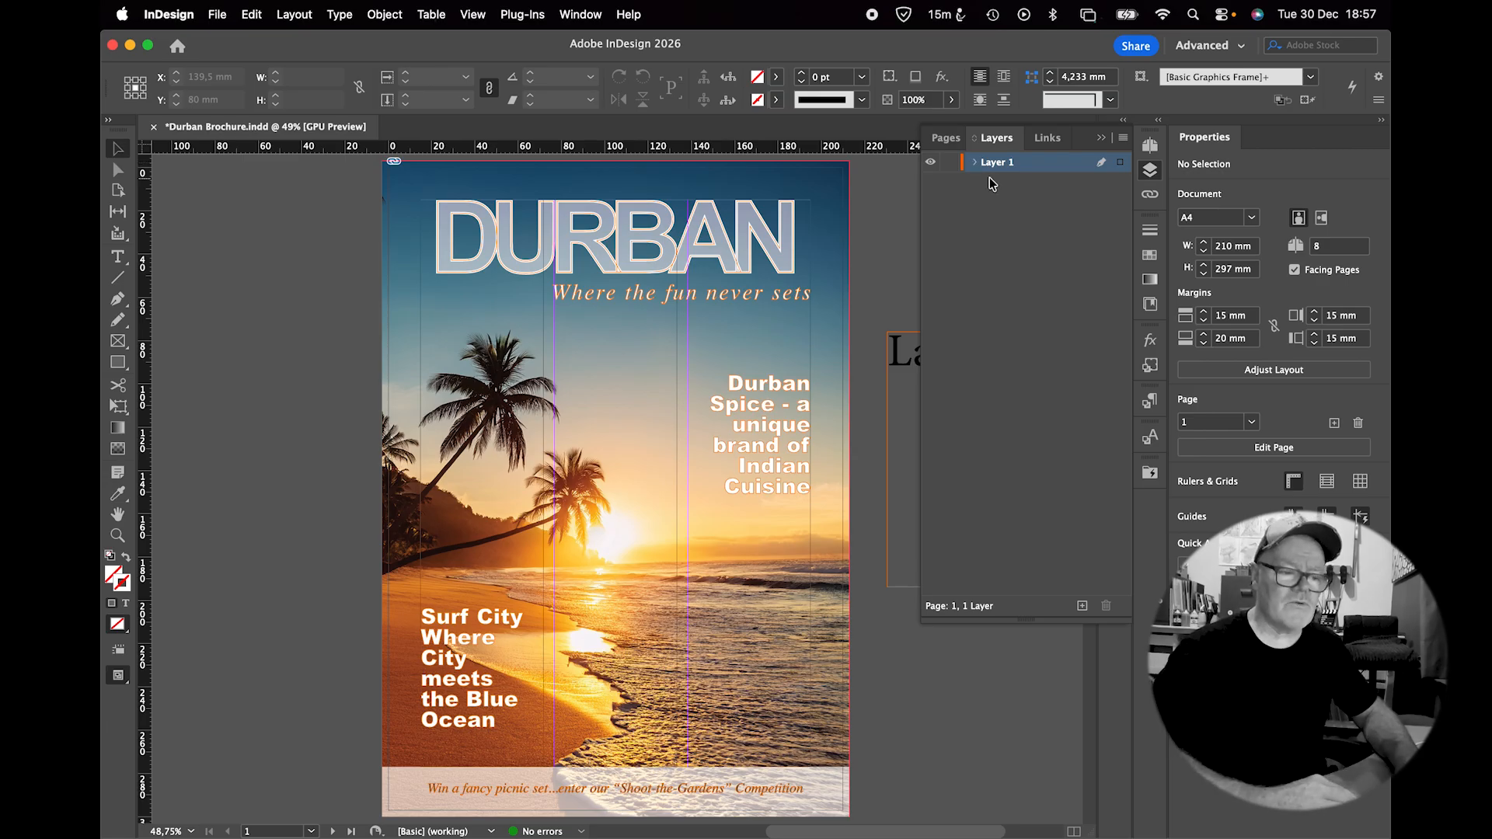
# Add a new layer above Layer 1 and name it "Background".
pyautogui.click(1082, 605)
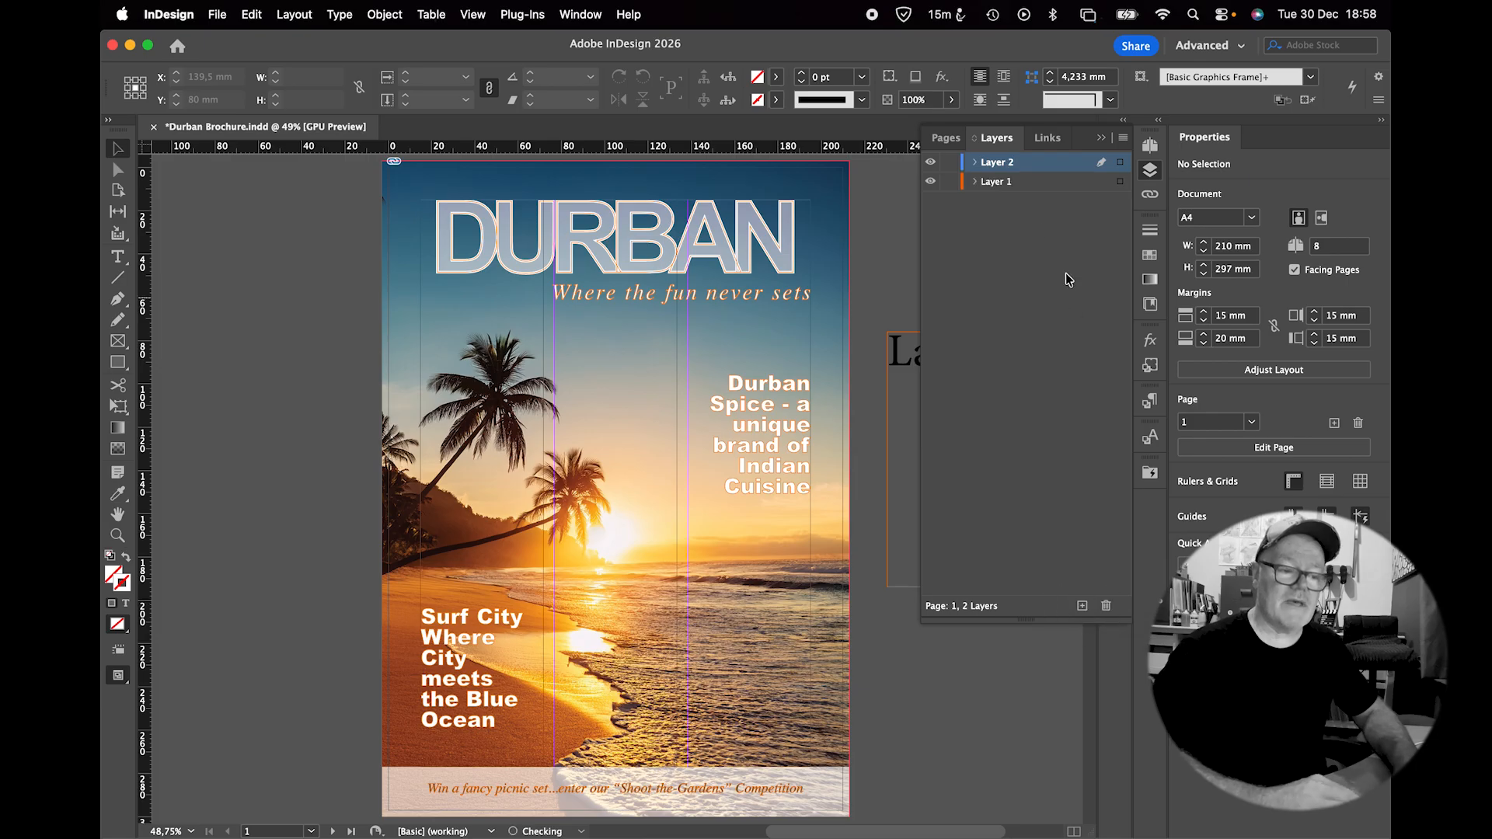
pyautogui.doubleClick(992, 164)
pyautogui.write('B')
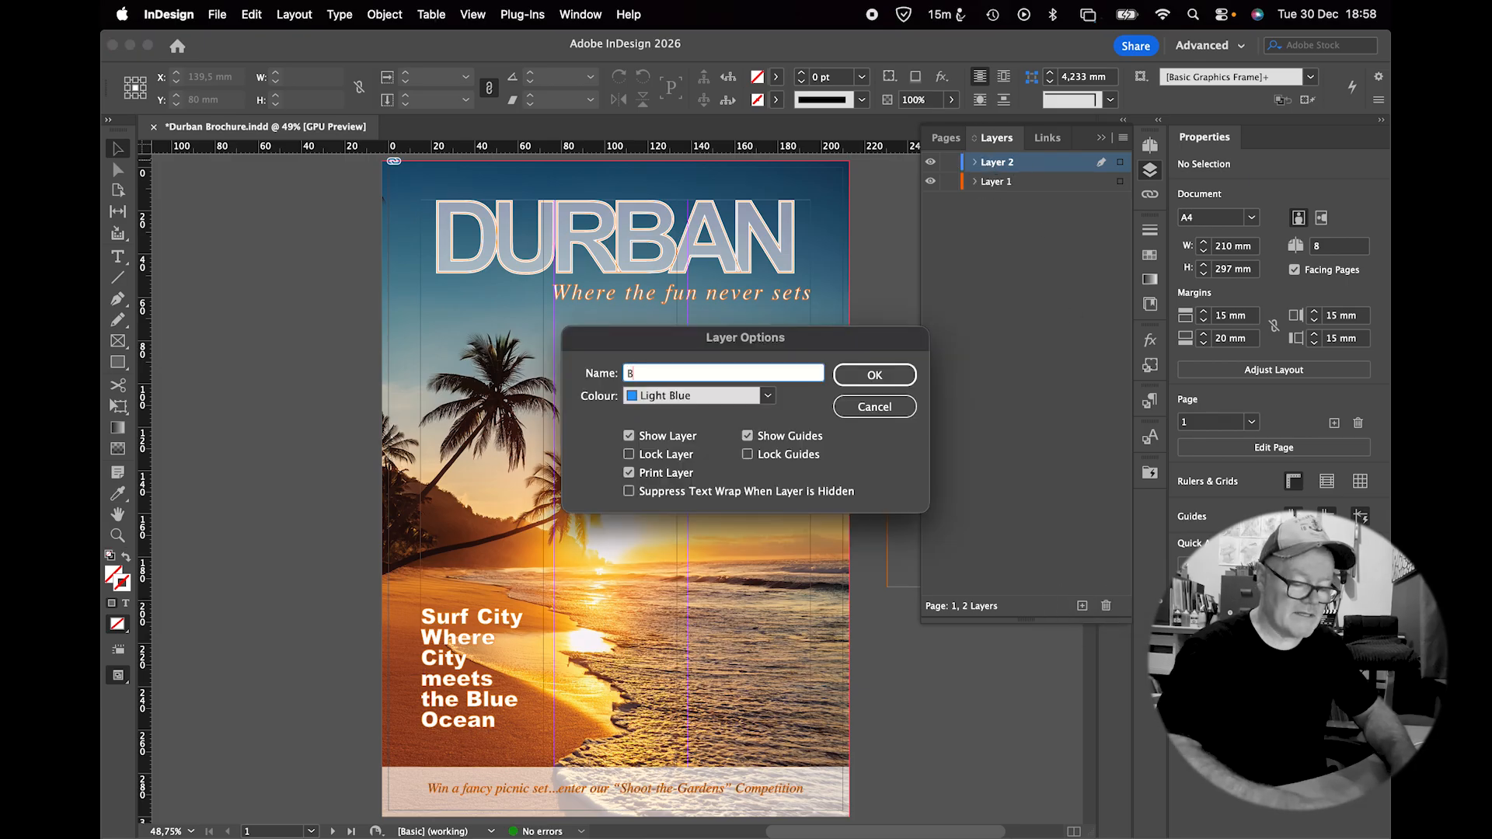
pyautogui.write('ackground')
pyautogui.press('Return')
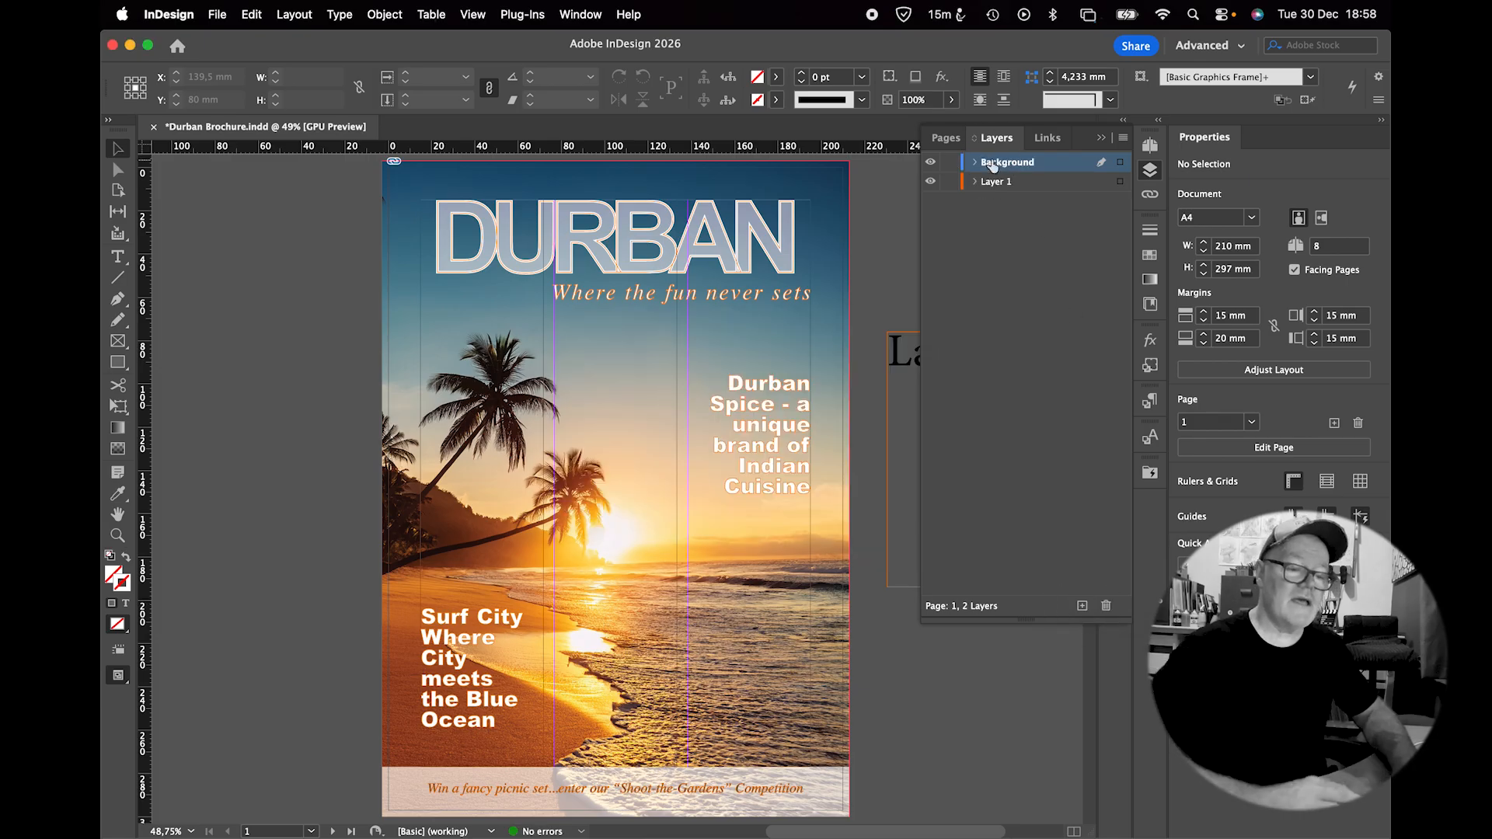
# Add another layer above Background and name it "Images & Graphics".
pyautogui.click(1081, 607)
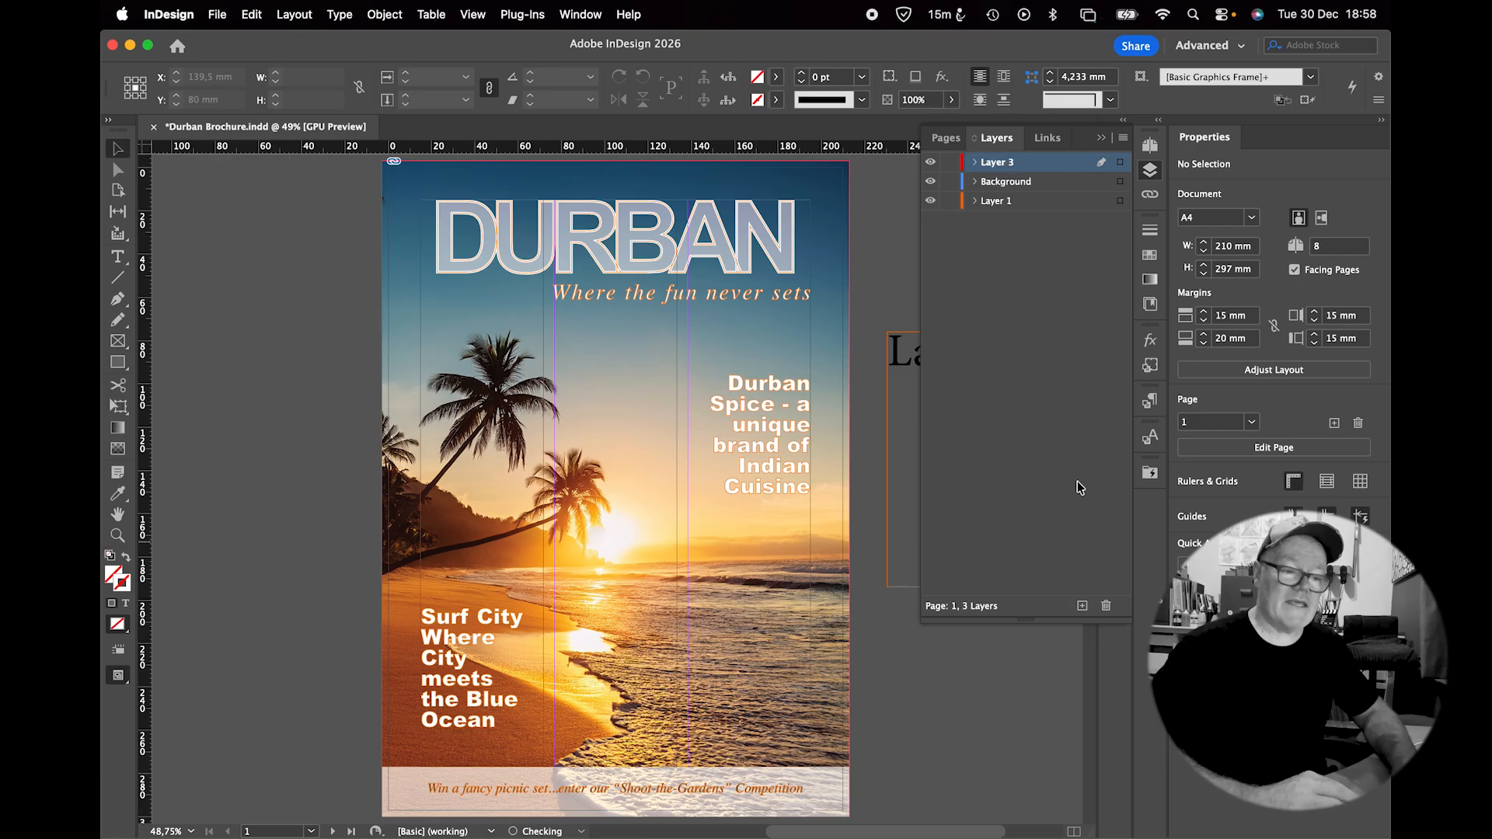
pyautogui.doubleClick(997, 162)
pyautogui.write('Images & Graphi')
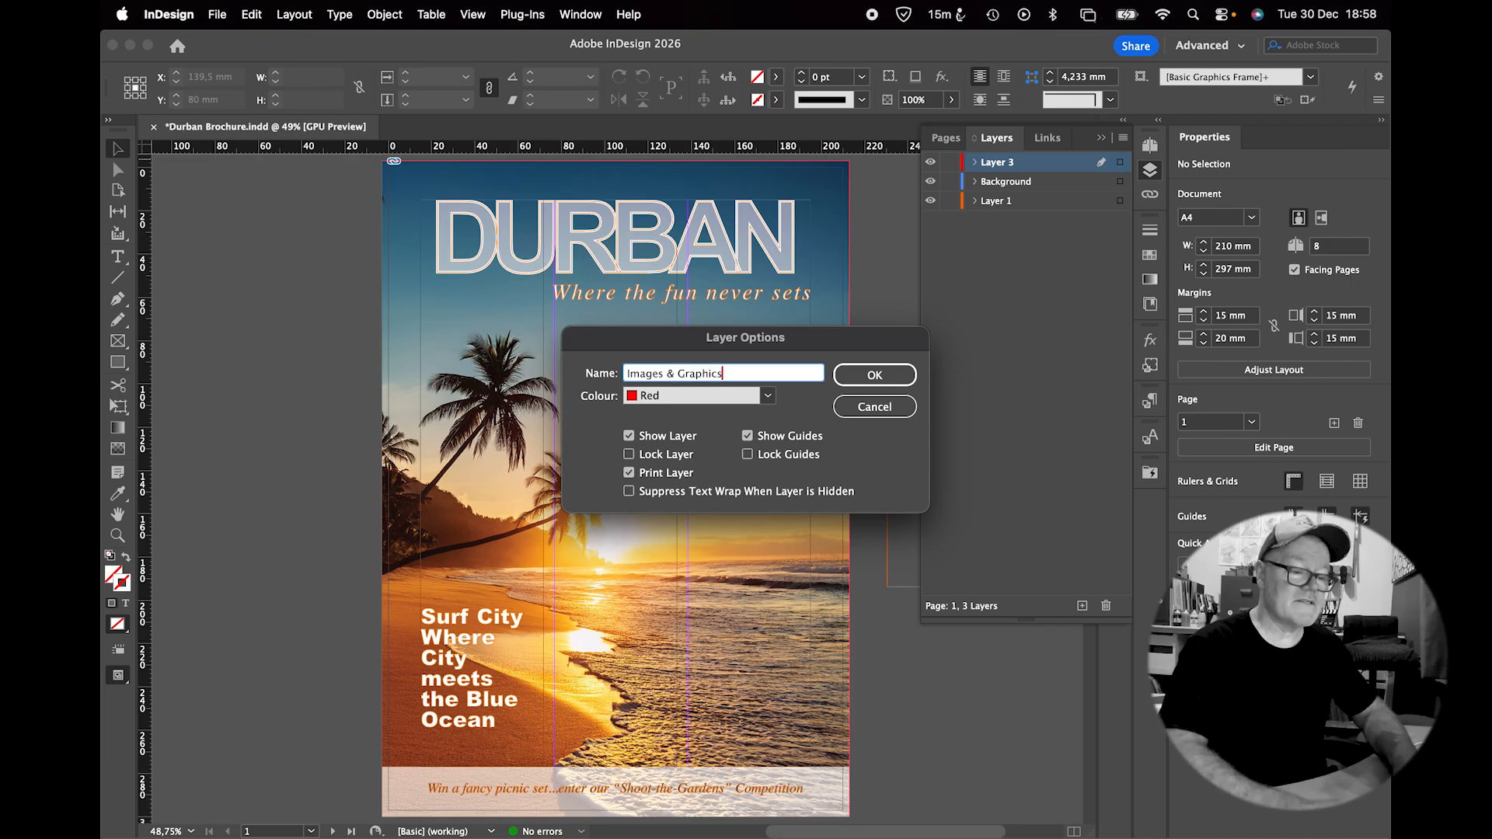
pyautogui.write('cs')
pyautogui.press('Return')
# Add a layer at the top of the layer stack and name it "Text".
pyautogui.click(1081, 606)
pyautogui.doubleClick(990, 162)
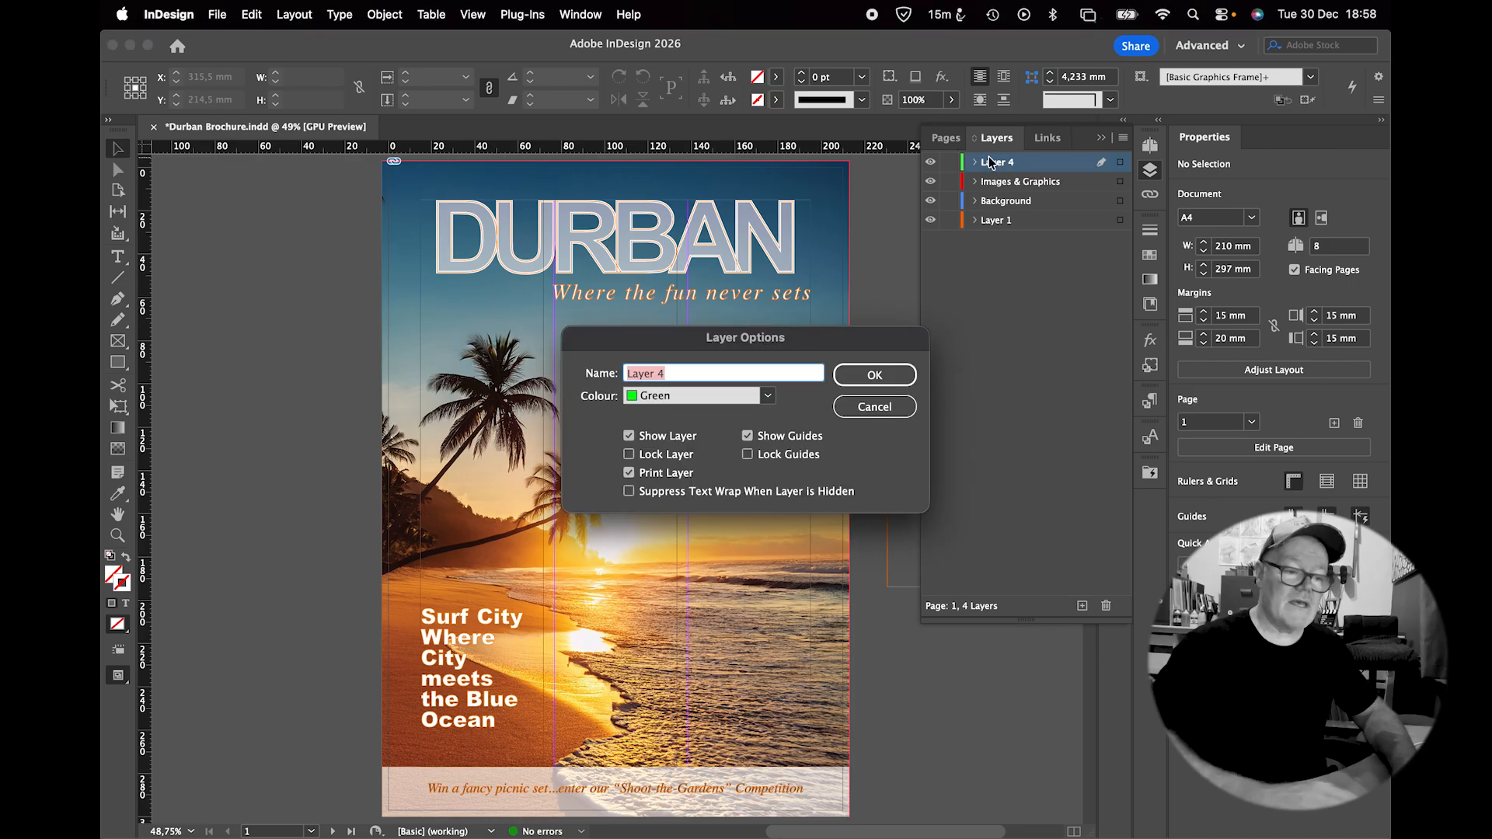
pyautogui.write('Text')
pyautogui.press('Return')
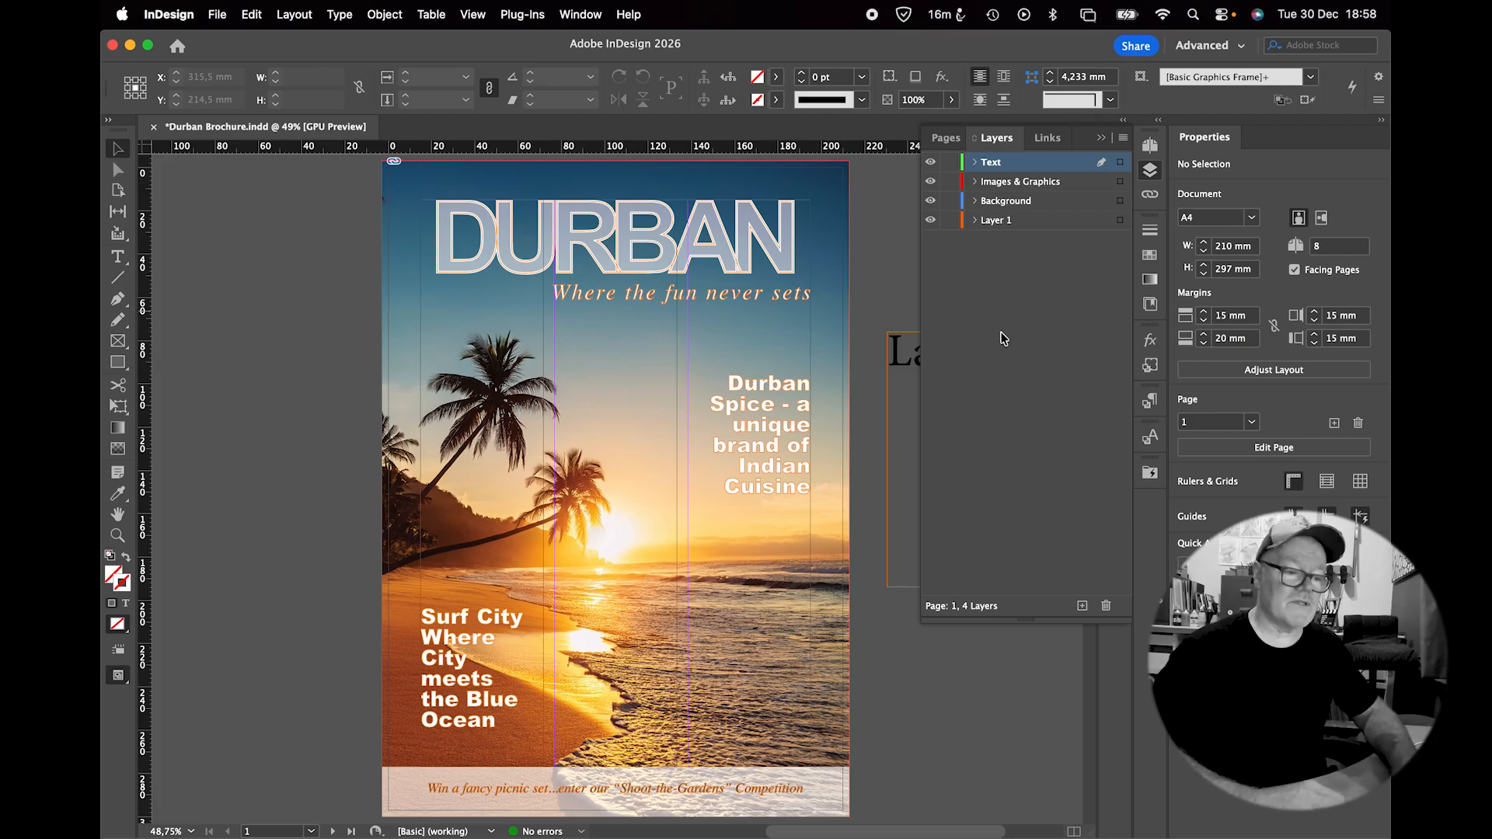
# Reassign the full-page beach photo on the cover from Layer 1 to the Background layer.
pyautogui.click(566, 400)
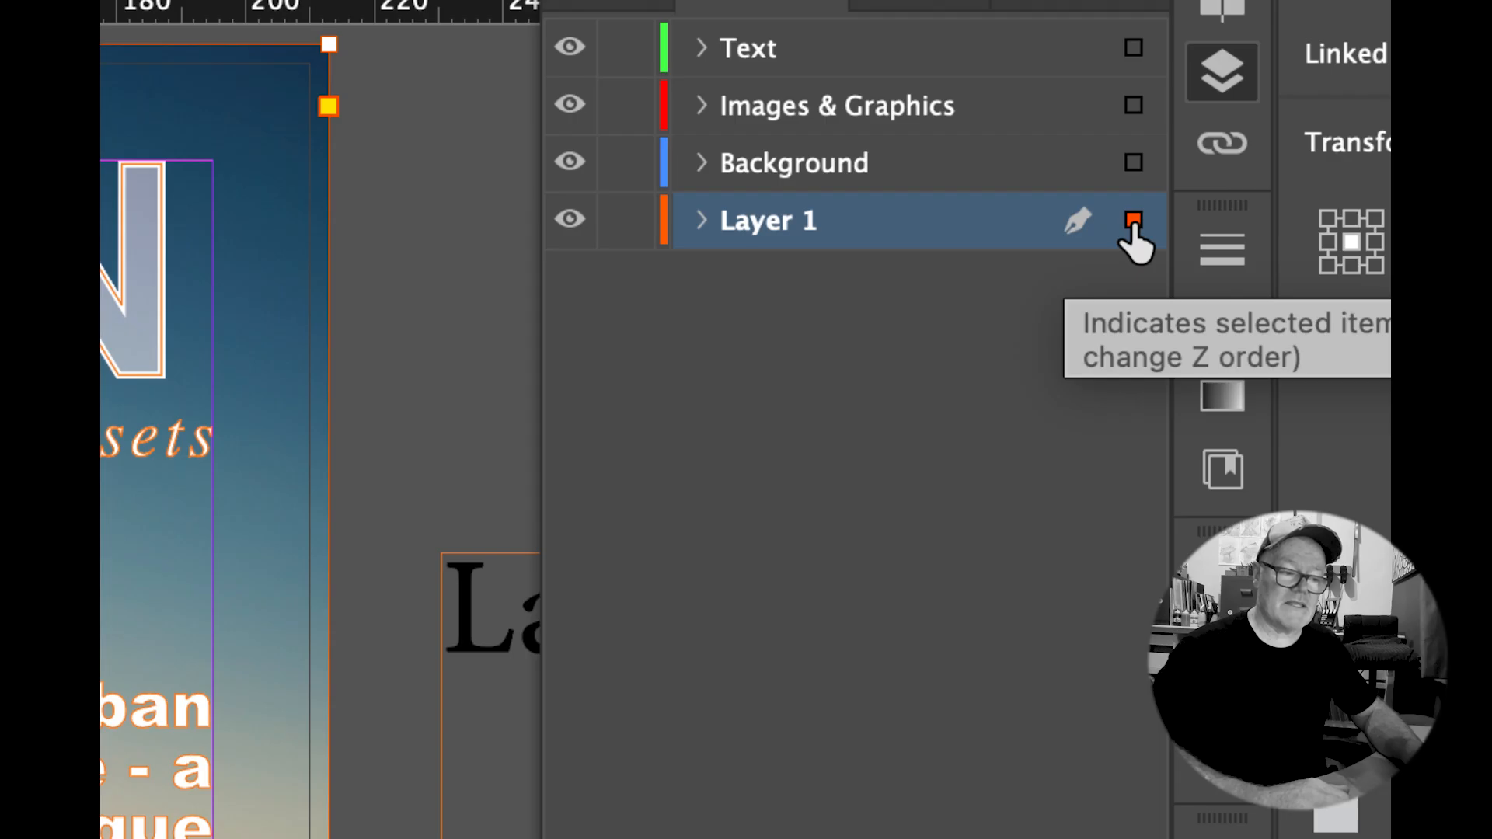
pyautogui.click(702, 221)
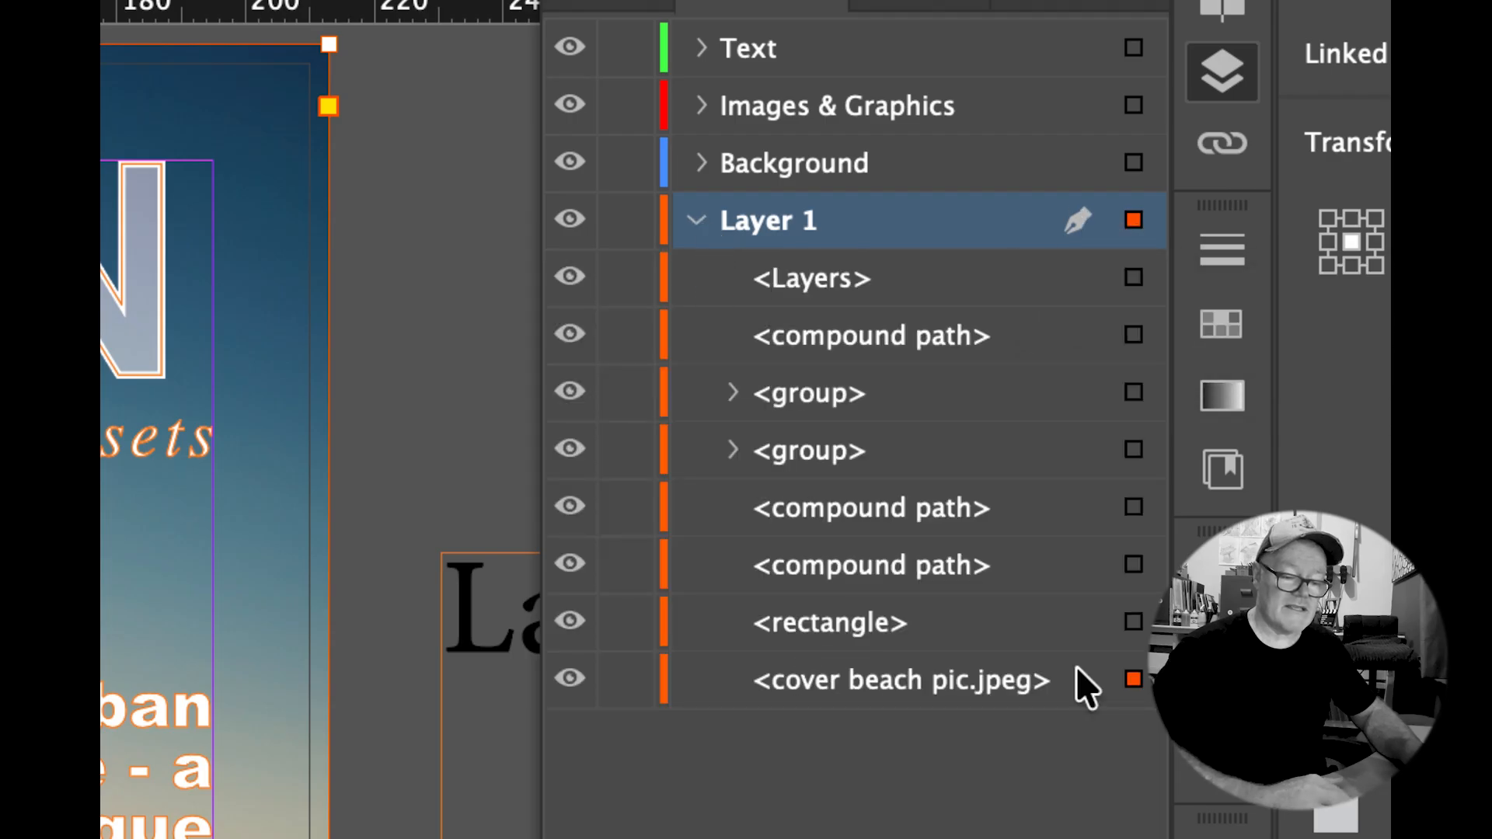
pyautogui.click(698, 219)
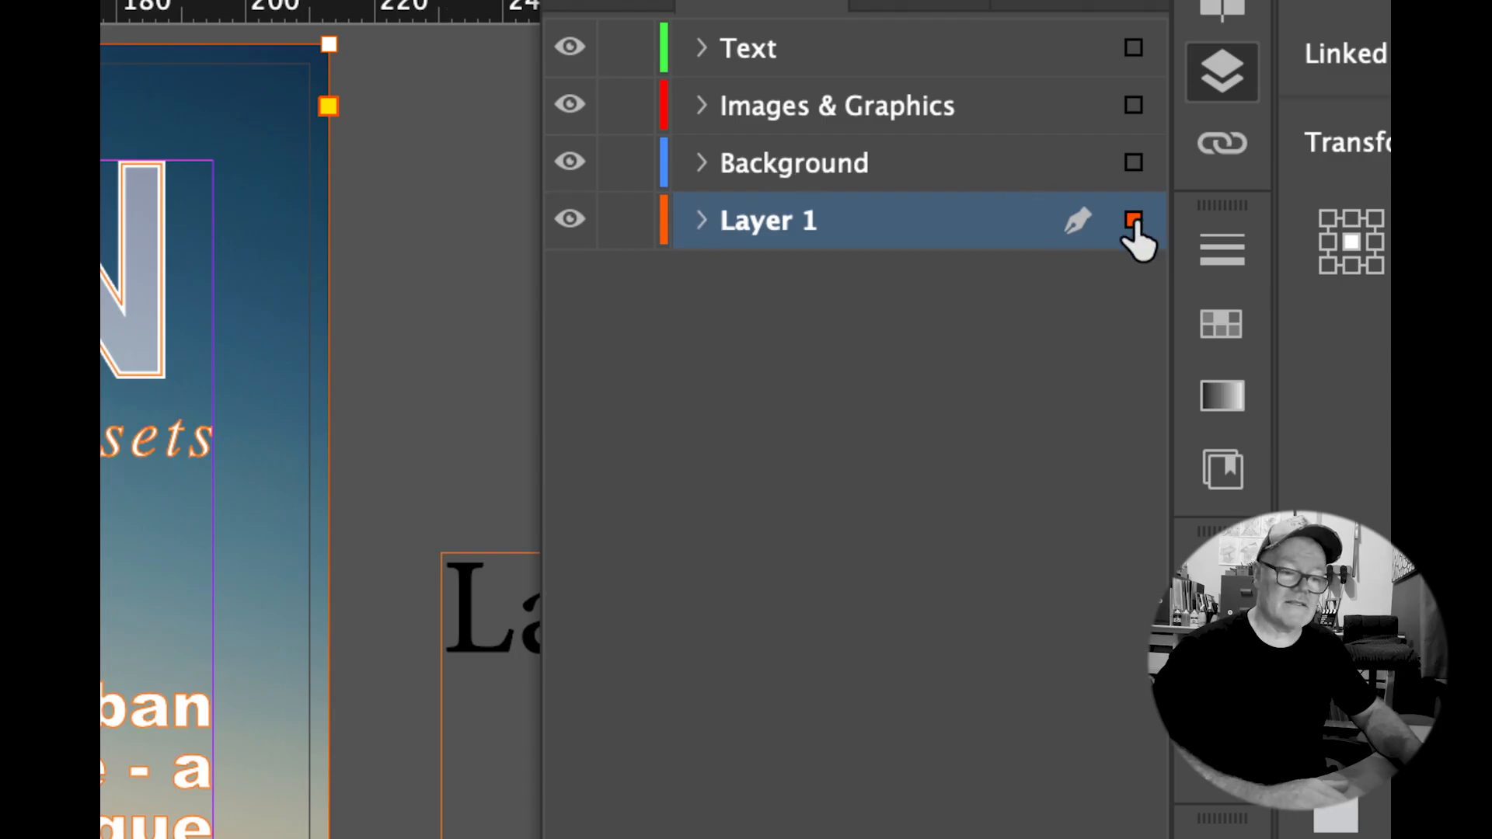
pyautogui.moveTo(1131, 221); pyautogui.dragTo(1132, 163)
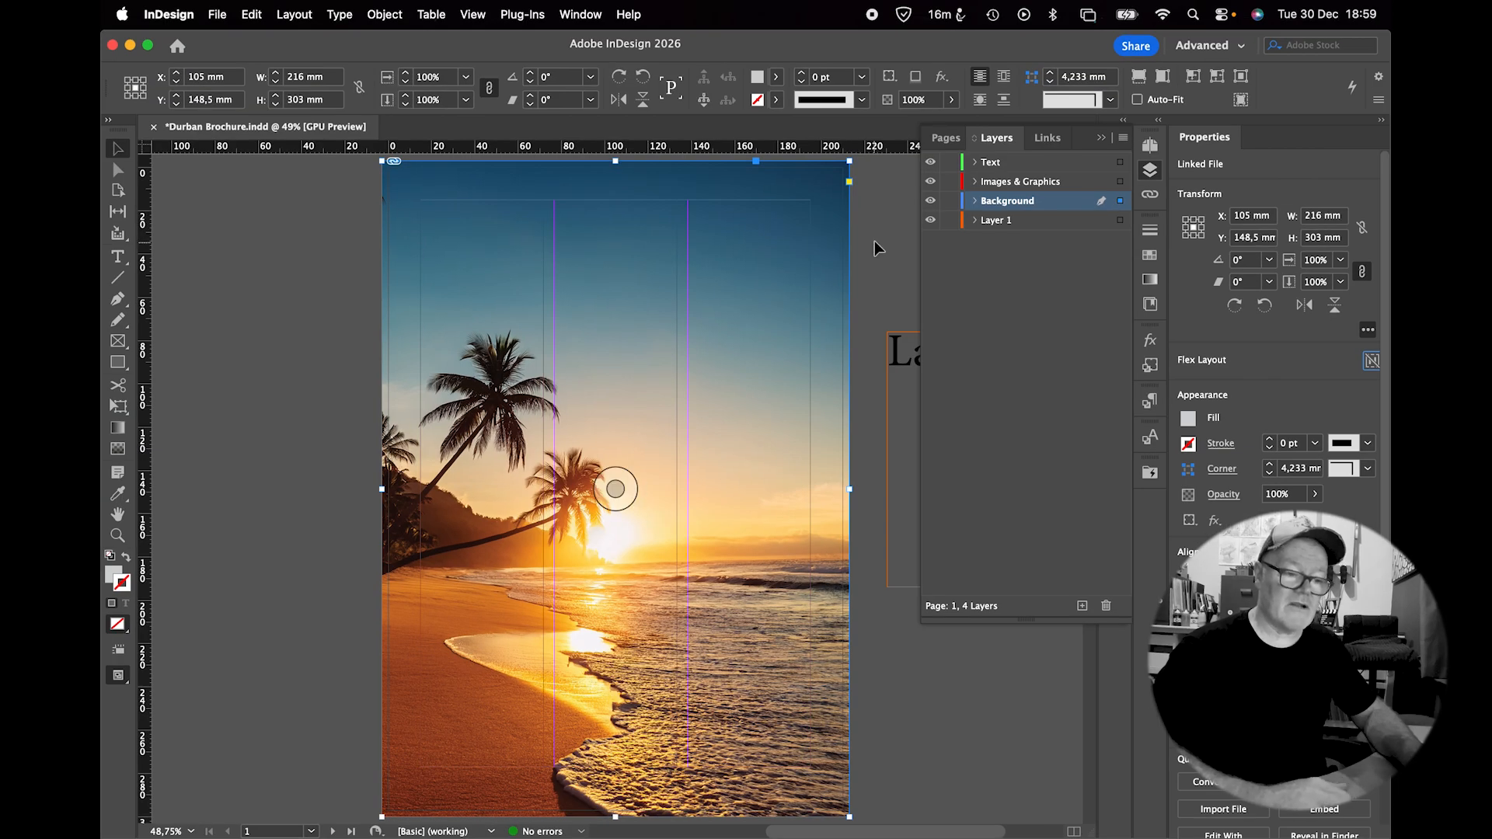
# Toggle the Background layer's visibility to check its contents, leaving the layer hidden.
pyautogui.click(930, 201)
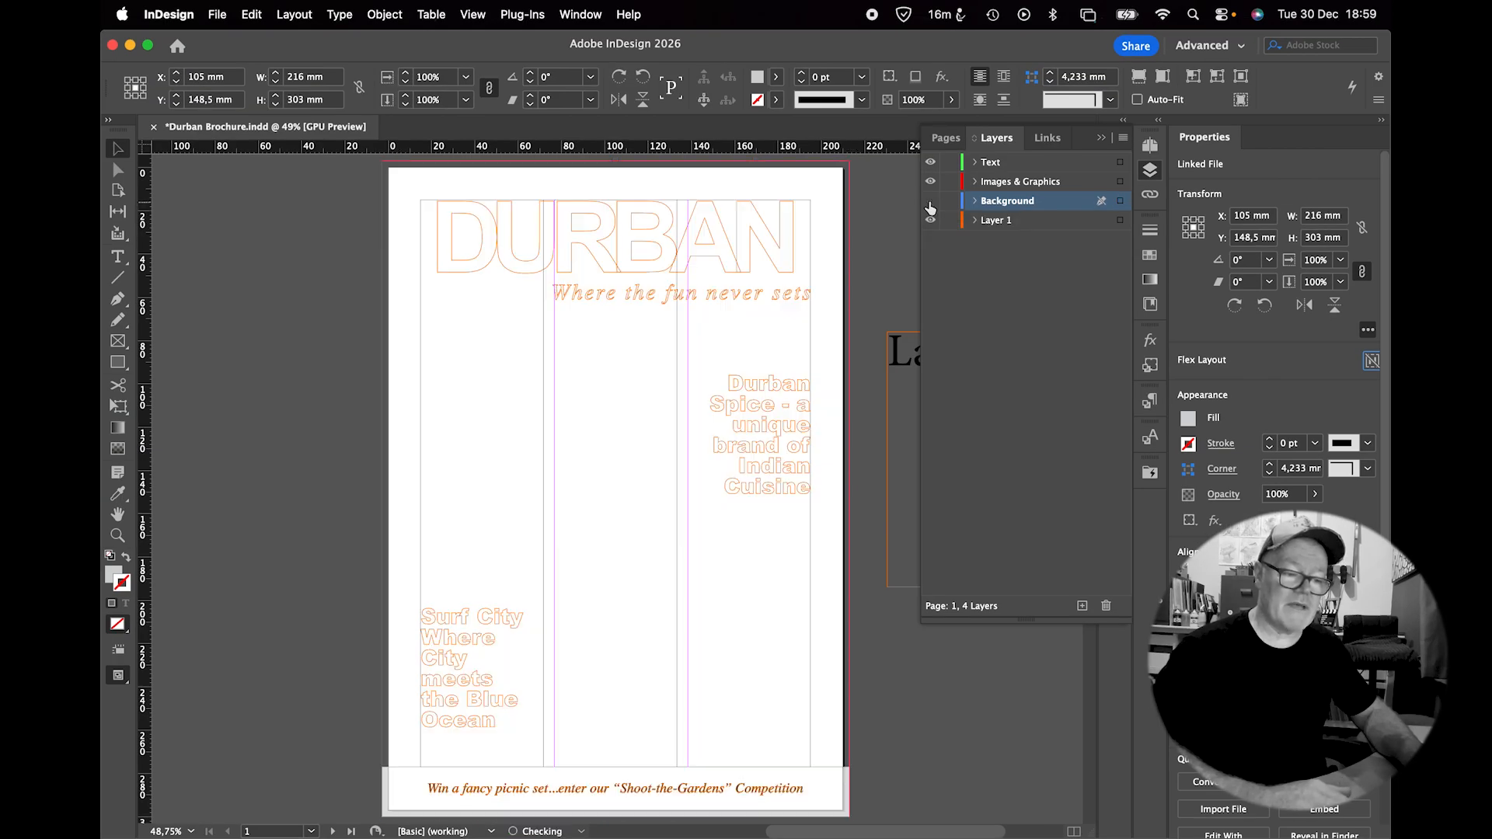
pyautogui.click(930, 201)
pyautogui.click(931, 202)
pyautogui.click(930, 201)
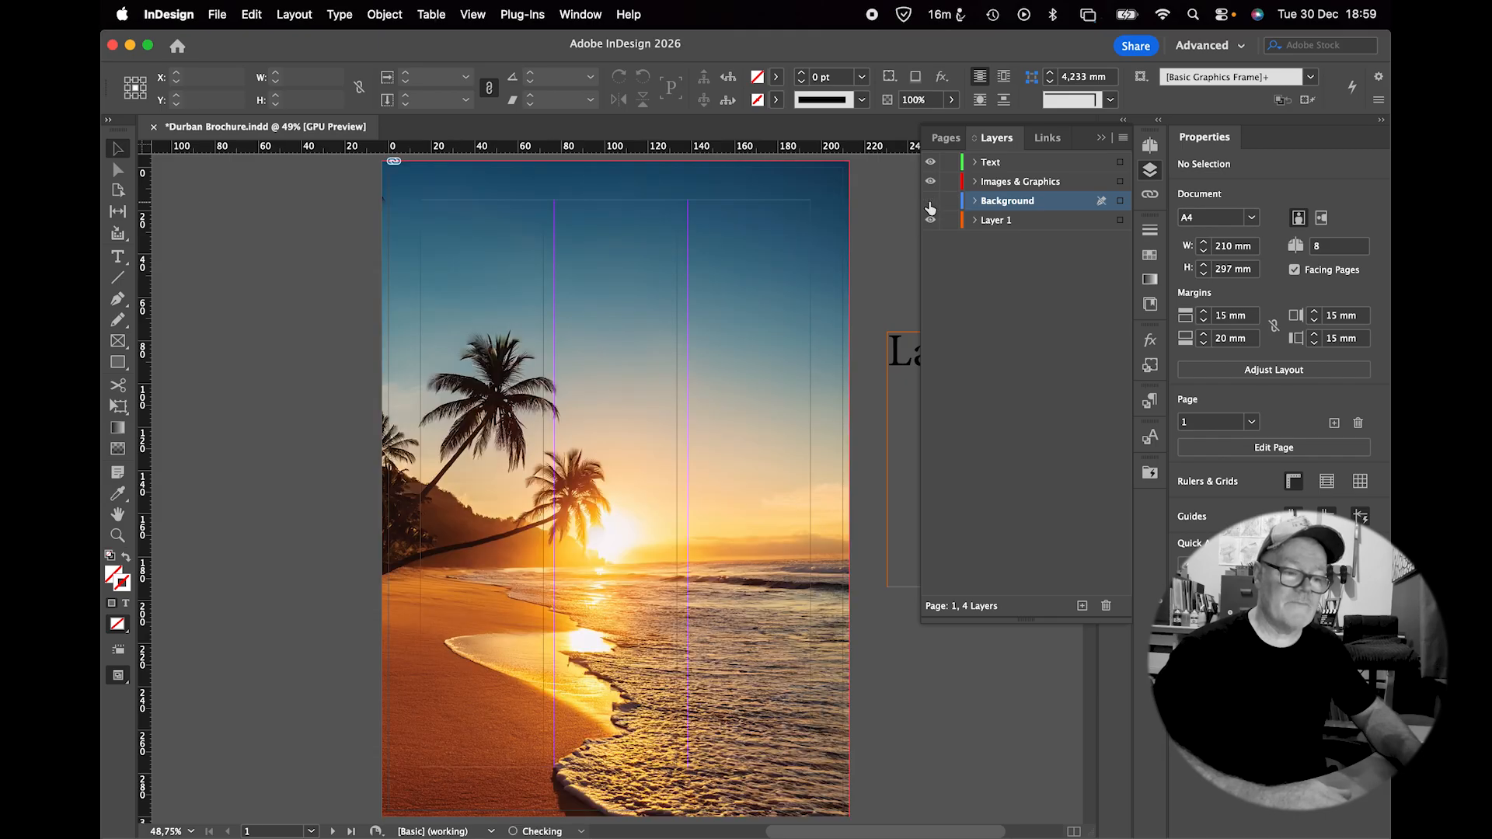
pyautogui.click(931, 201)
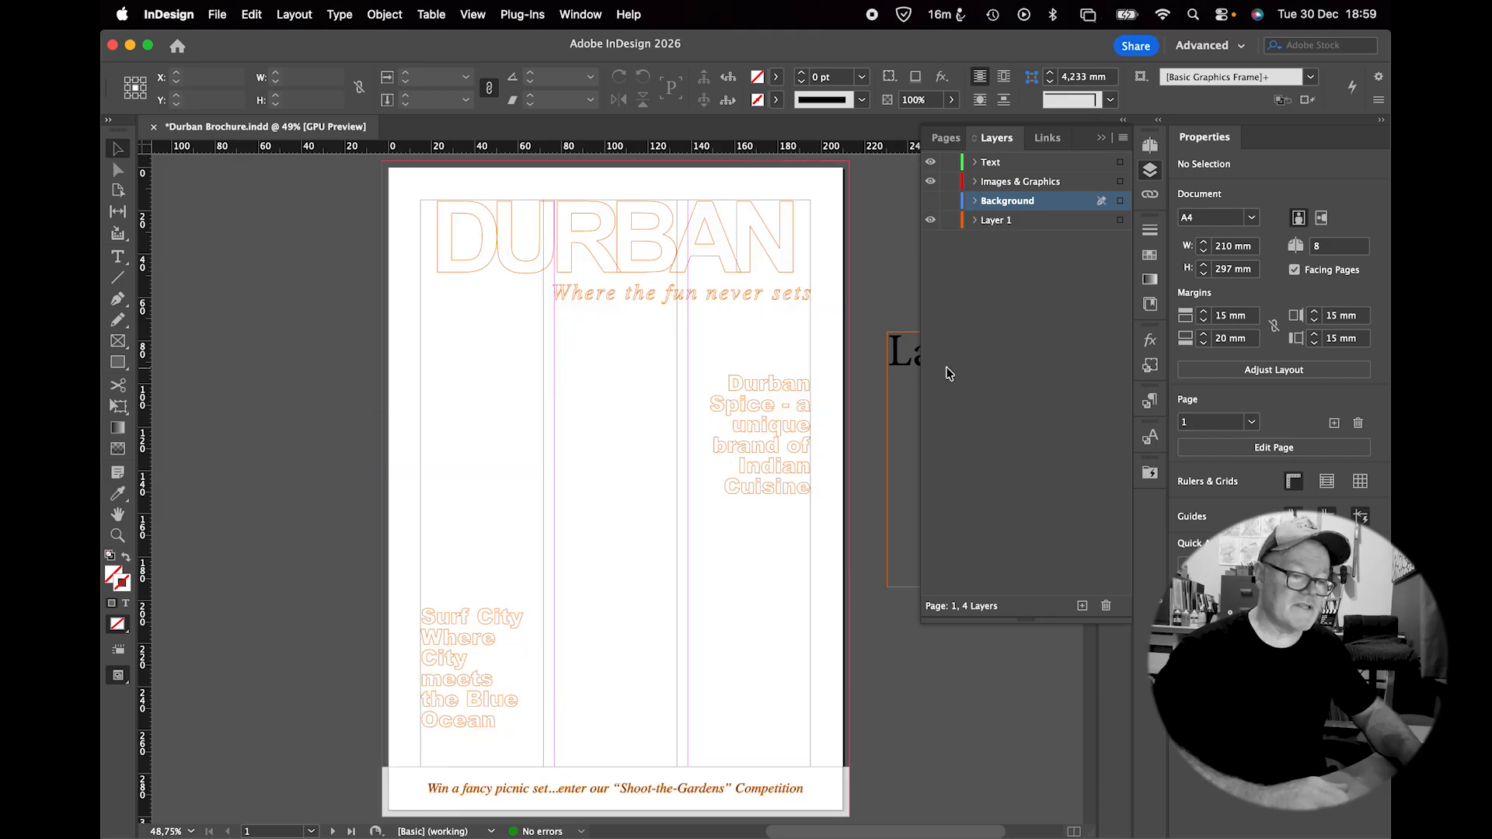
# Move the cover title, tagline, both headline groups and the competition line from Layer 1 to the Text layer, and show the Background layer again.
pyautogui.click(653, 248)
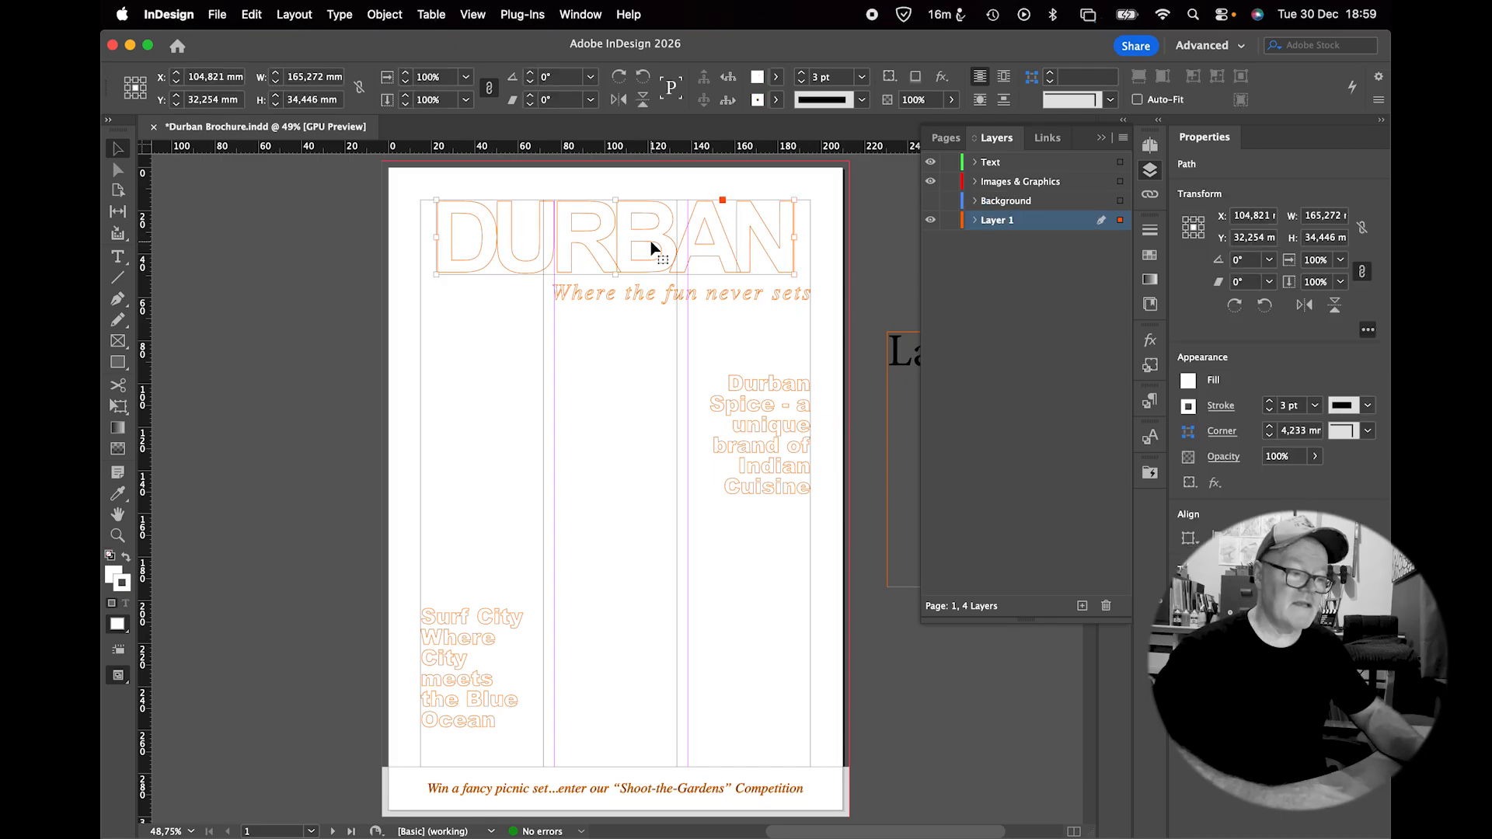
pyautogui.keyDown('shift'); pyautogui.click(715, 300); pyautogui.keyUp('shift')
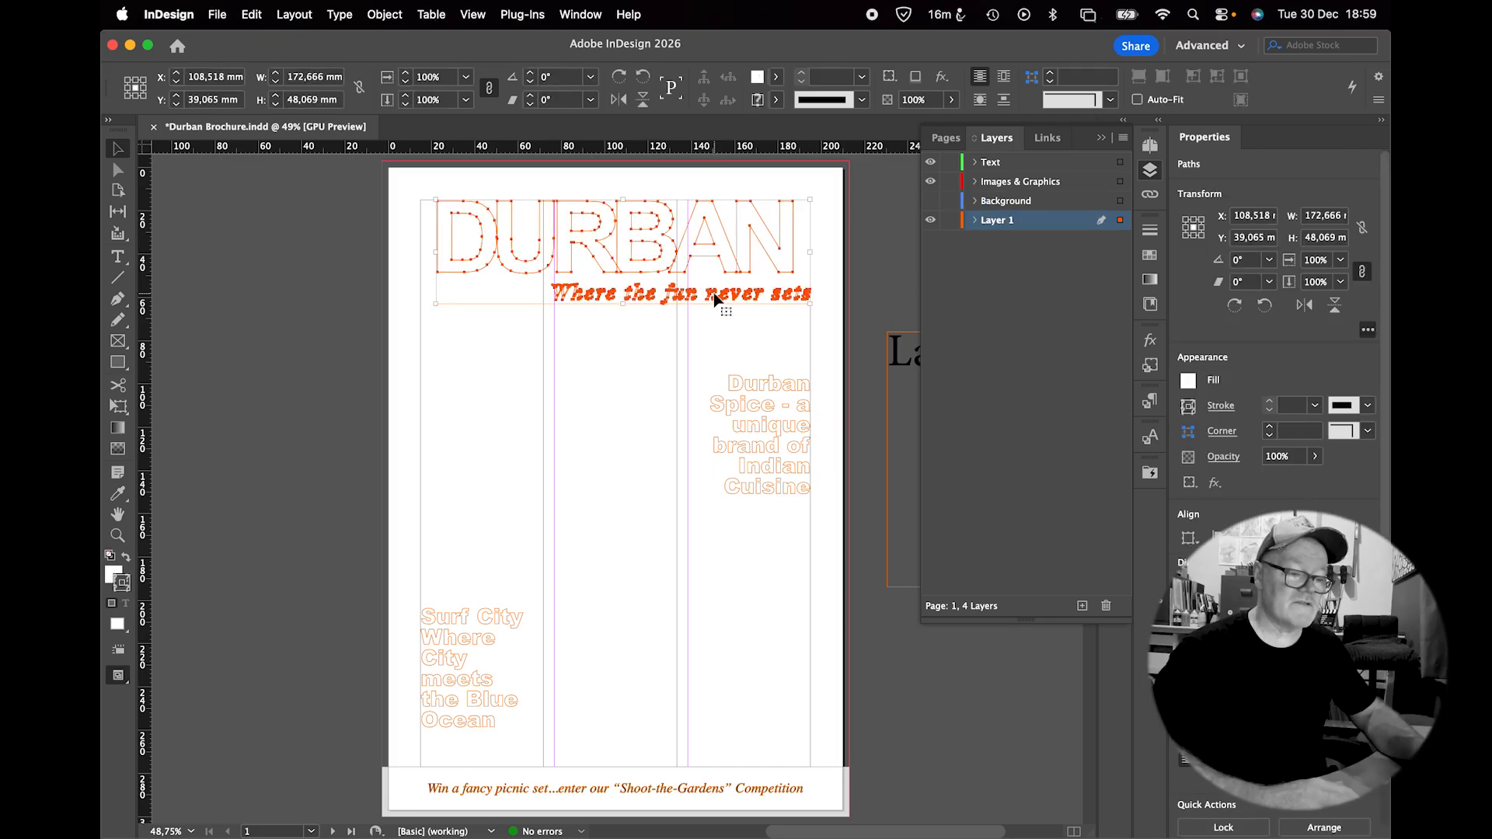
pyautogui.keyDown('shift'); pyautogui.click(749, 389); pyautogui.keyUp('shift')
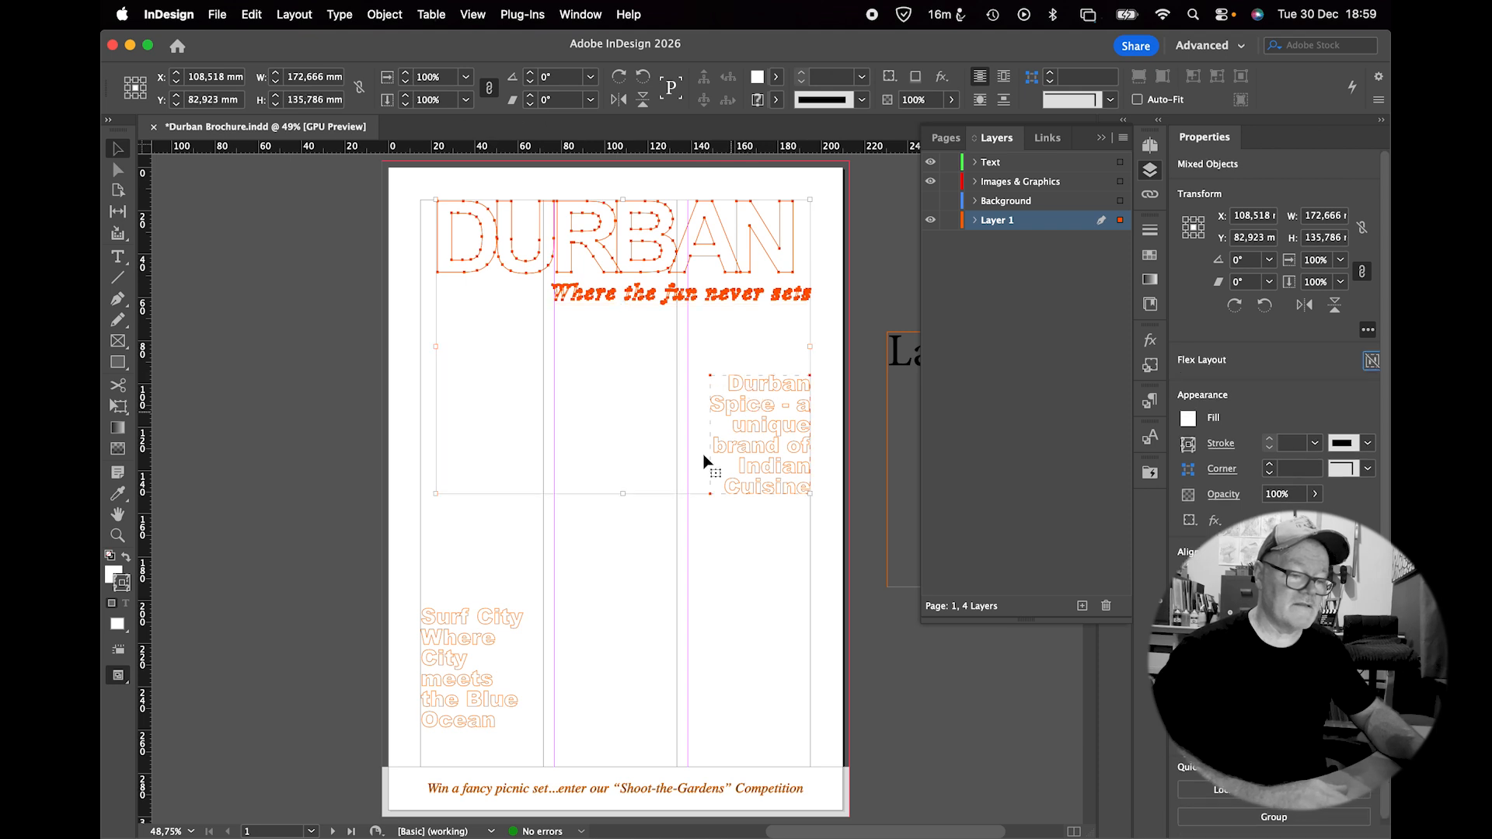
pyautogui.keyDown('shift'); pyautogui.click(504, 623); pyautogui.keyUp('shift')
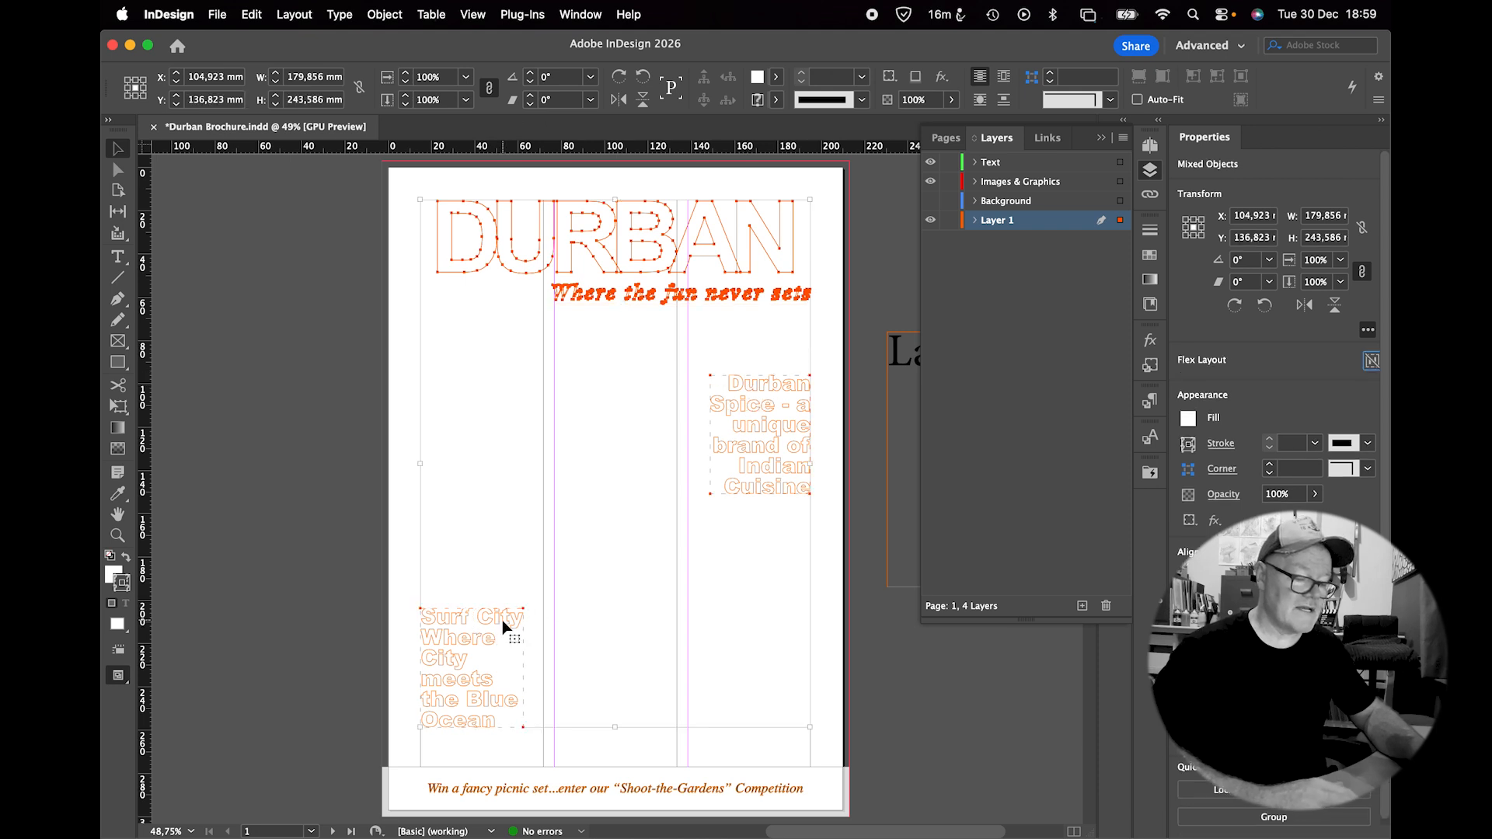
pyautogui.keyDown('shift'); pyautogui.click(572, 793); pyautogui.keyUp('shift')
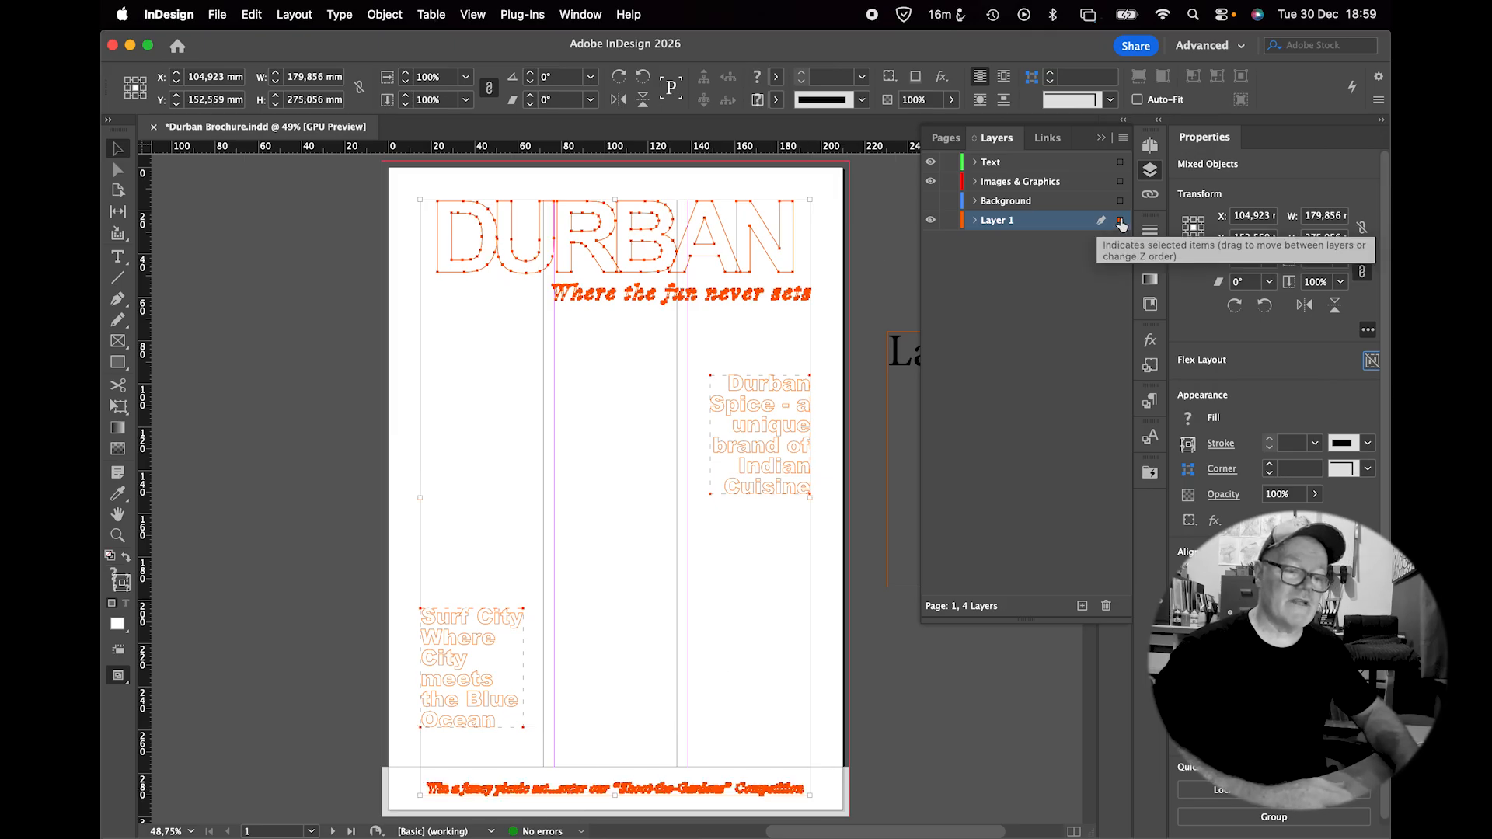
pyautogui.moveTo(1120, 222); pyautogui.dragTo(1120, 161)
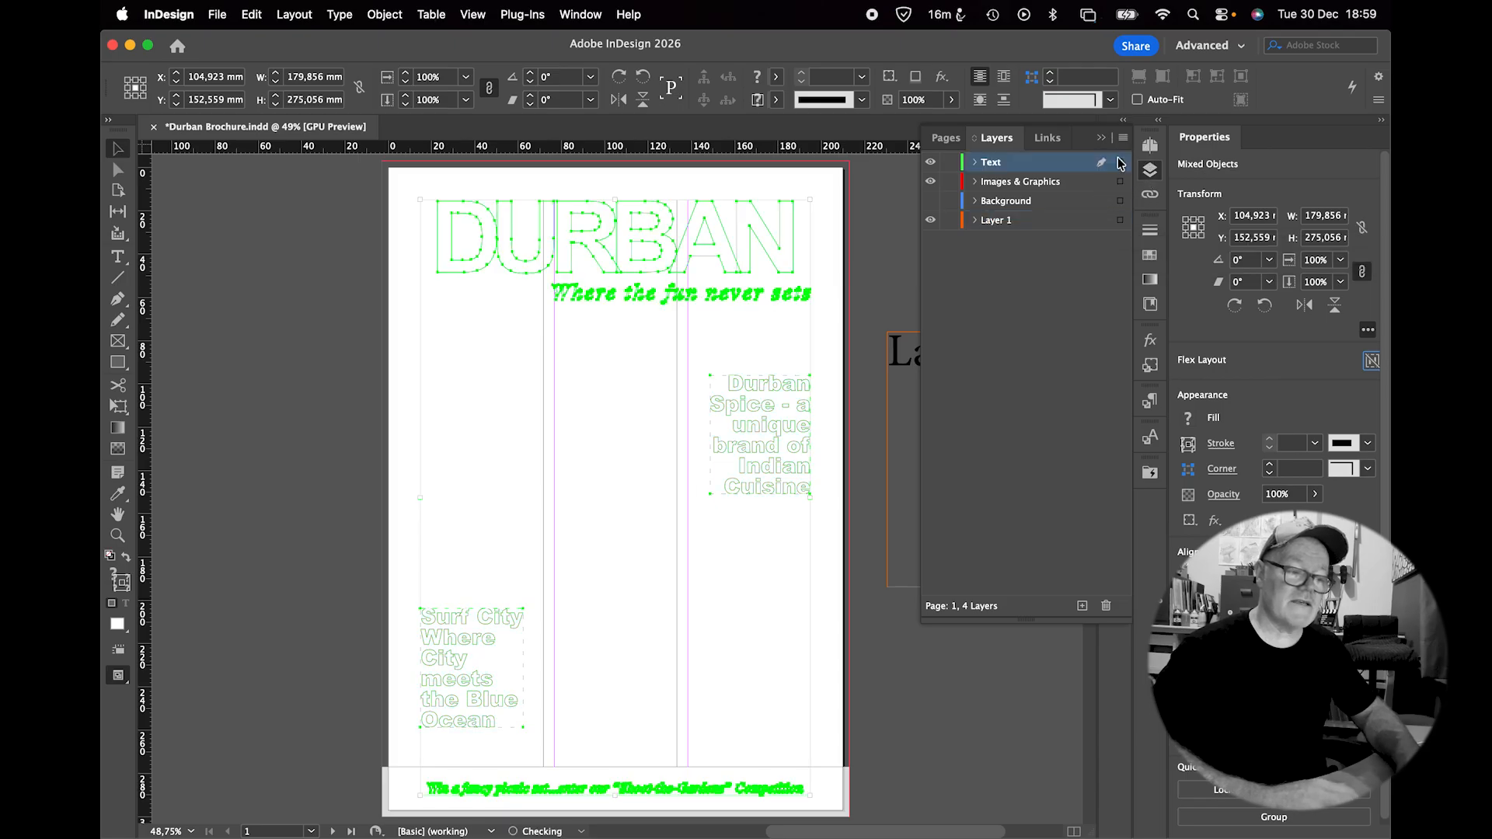
pyautogui.click(932, 201)
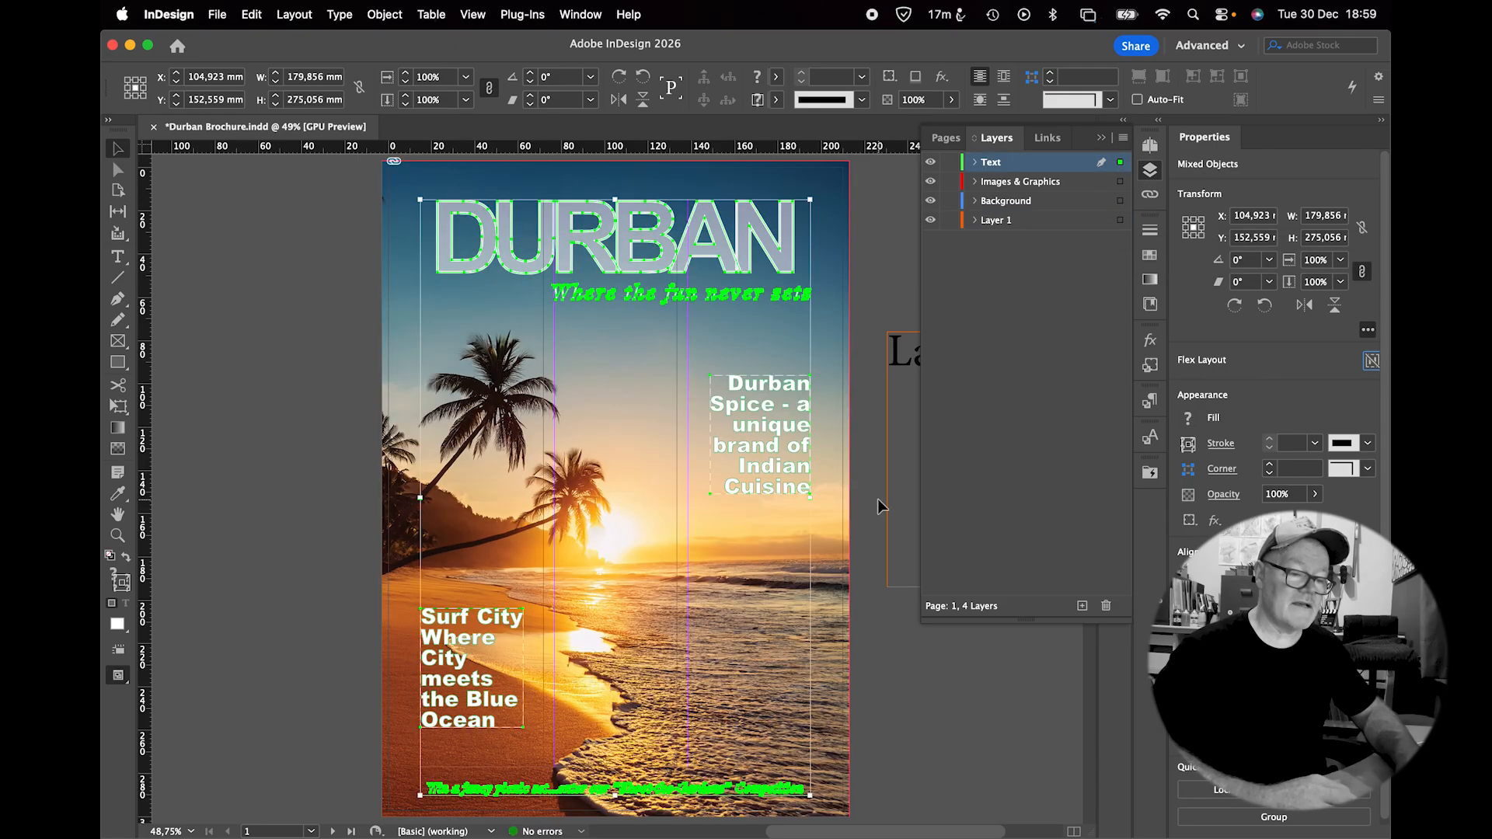
pyautogui.click(883, 653)
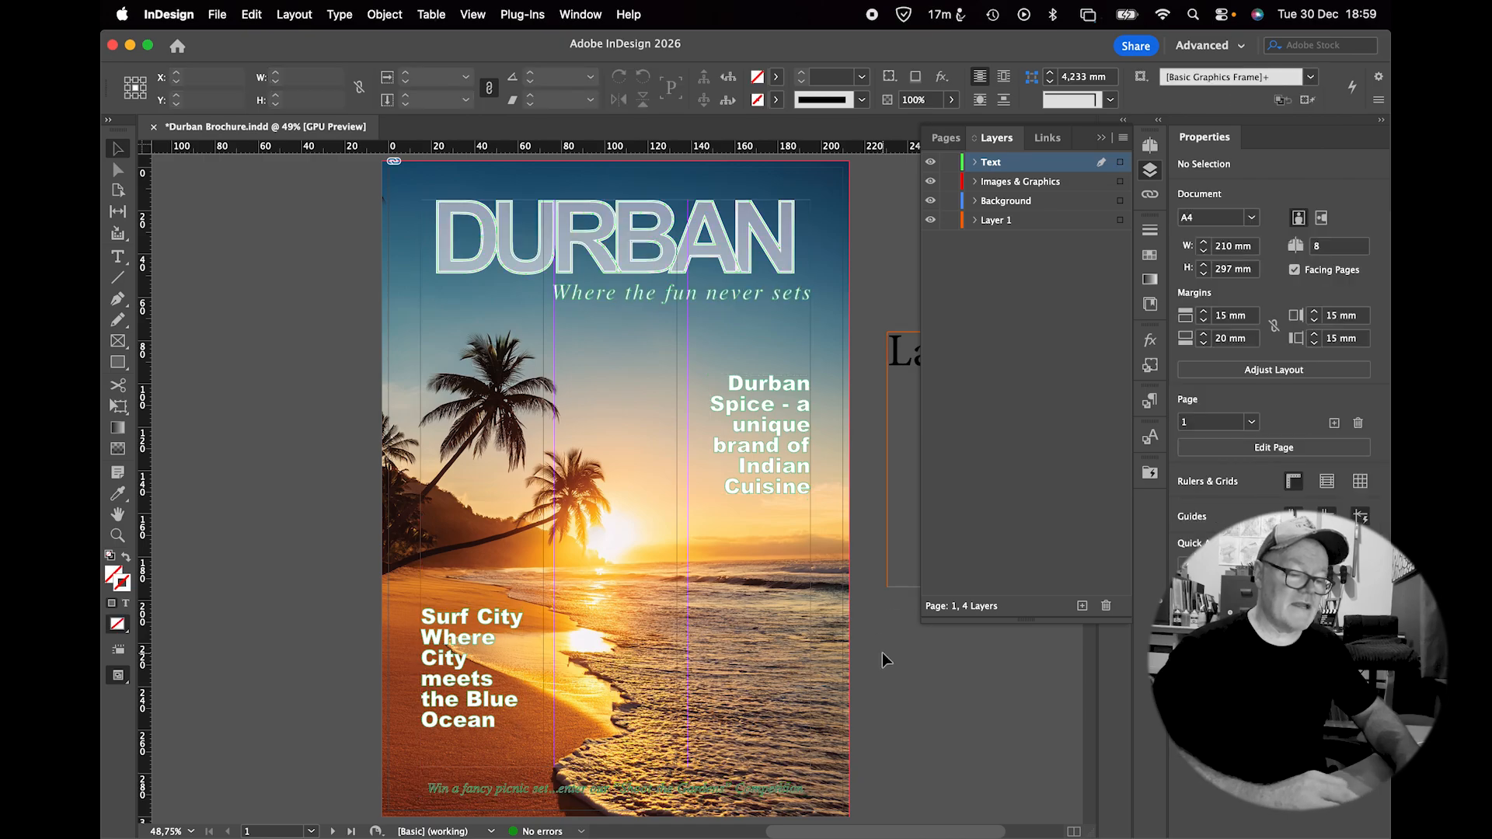
# Move the white strip at the foot of the cover from Layer 1 to Images & Graphics, hiding the Text and Background layers only meanwhile.
pyautogui.click(930, 162)
pyautogui.click(930, 202)
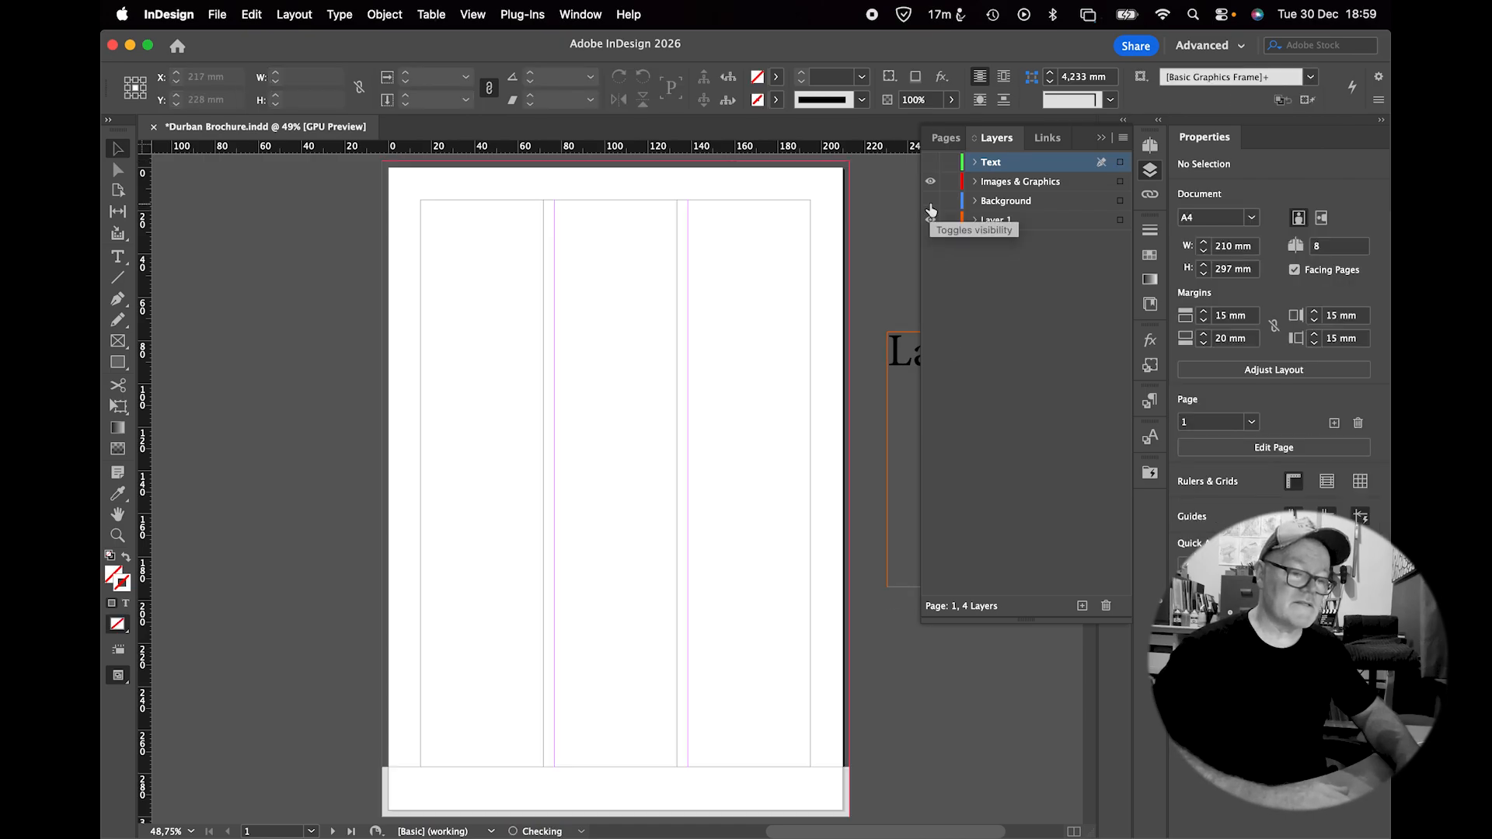
pyautogui.click(747, 791)
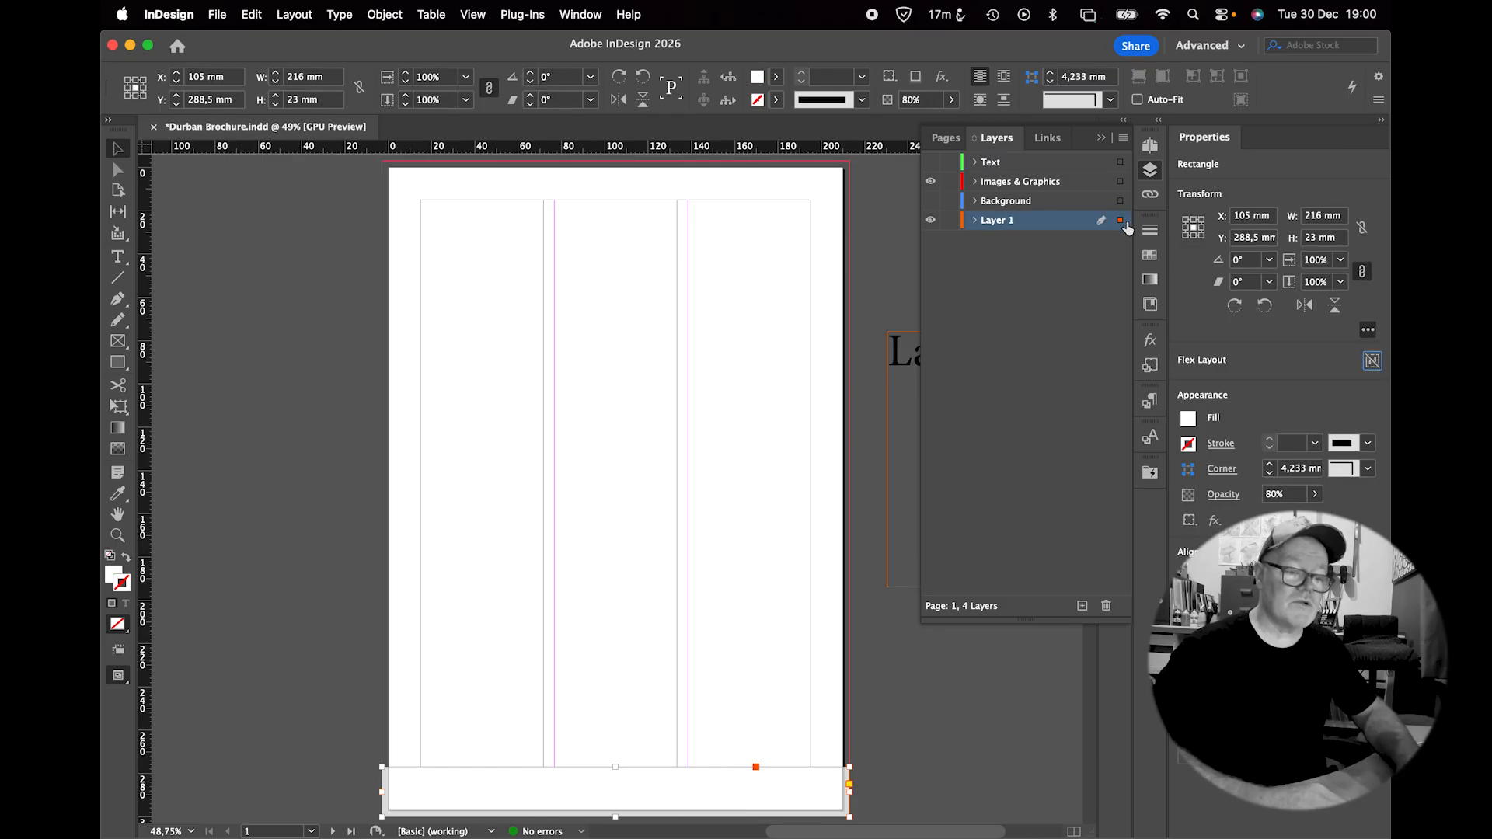
pyautogui.moveTo(1122, 223); pyautogui.dragTo(1123, 183)
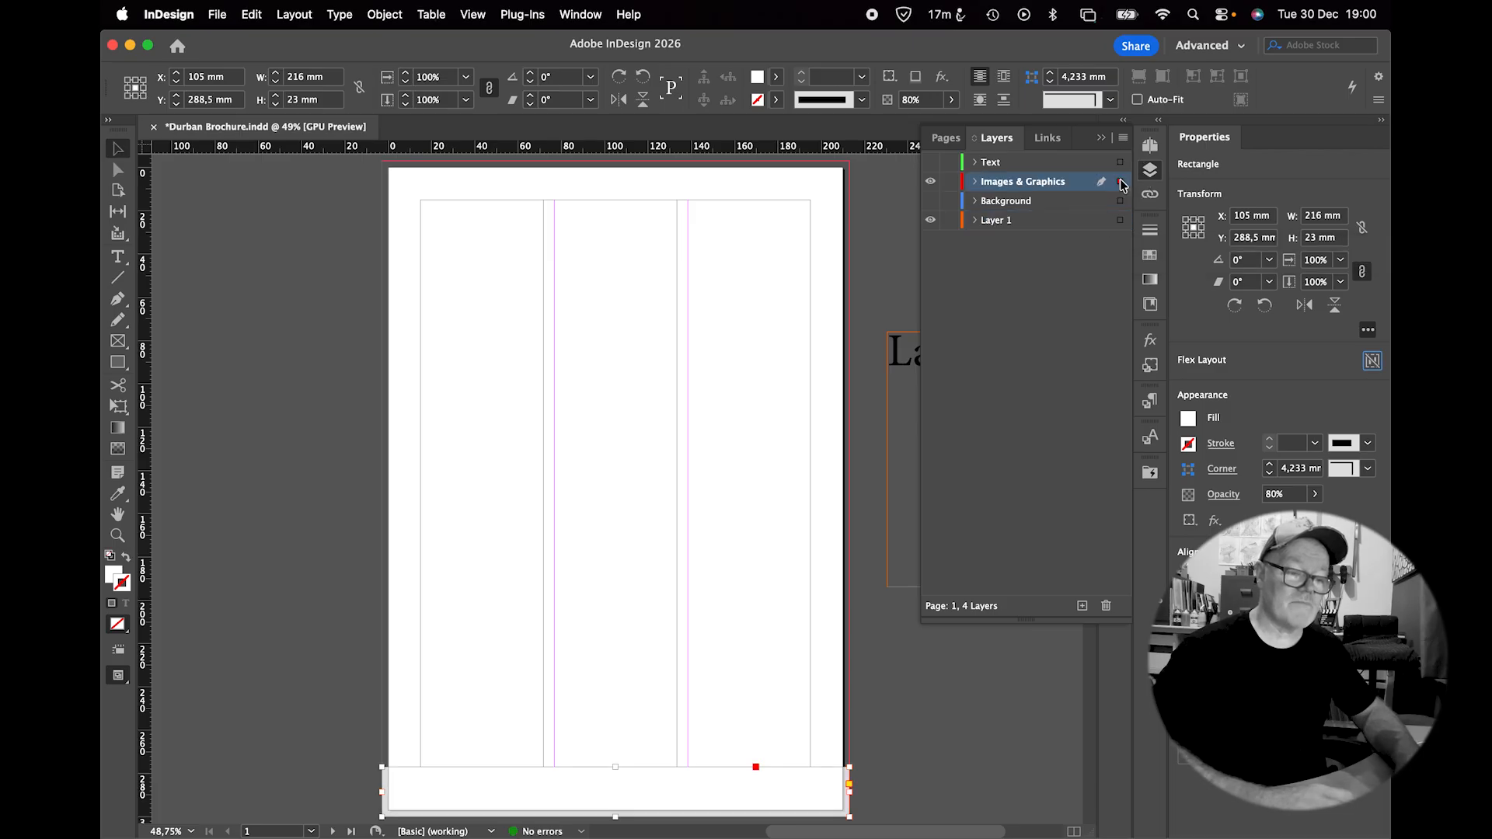
pyautogui.click(930, 201)
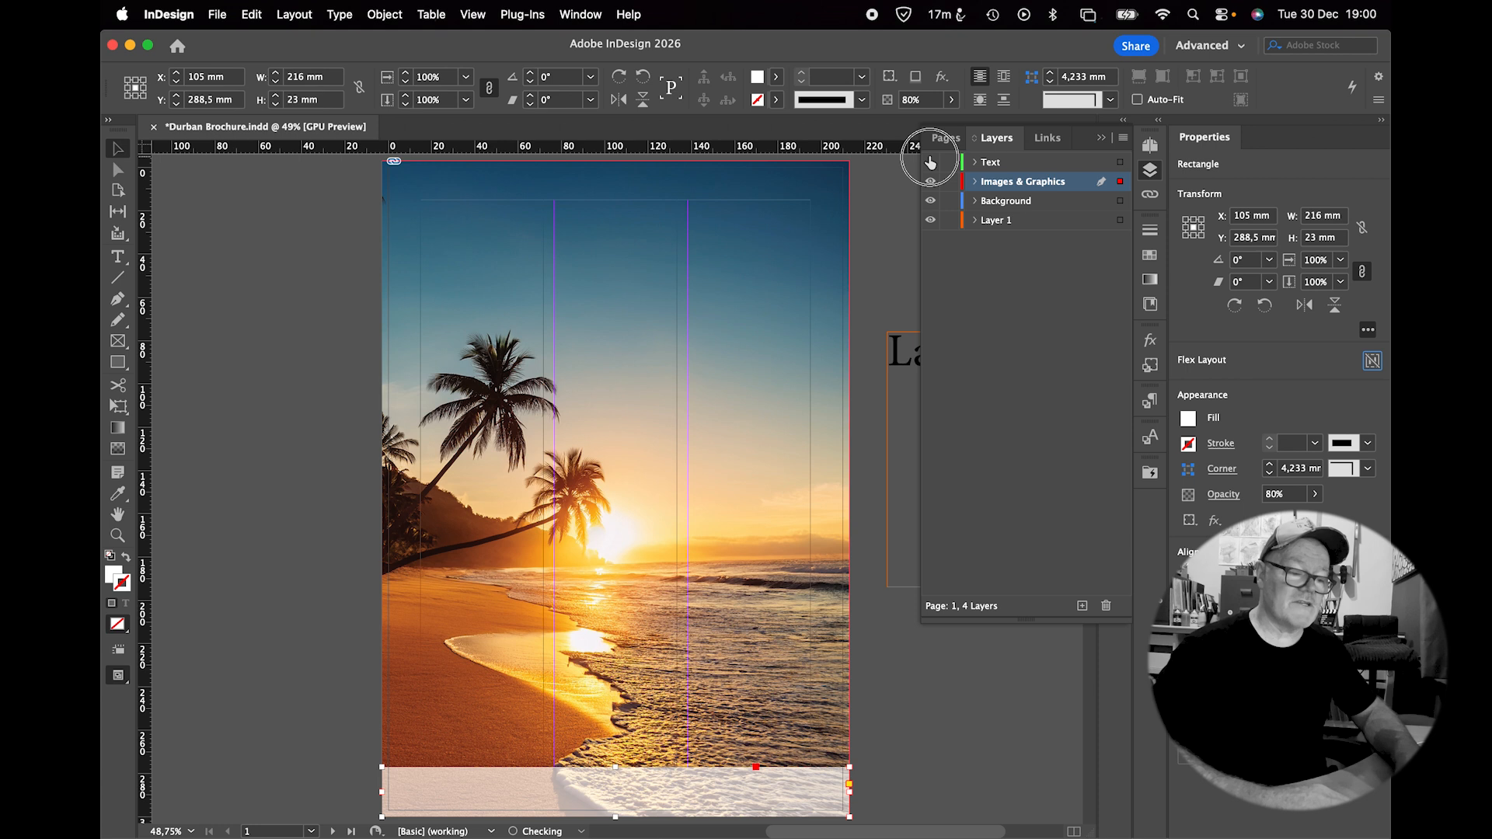
pyautogui.click(931, 161)
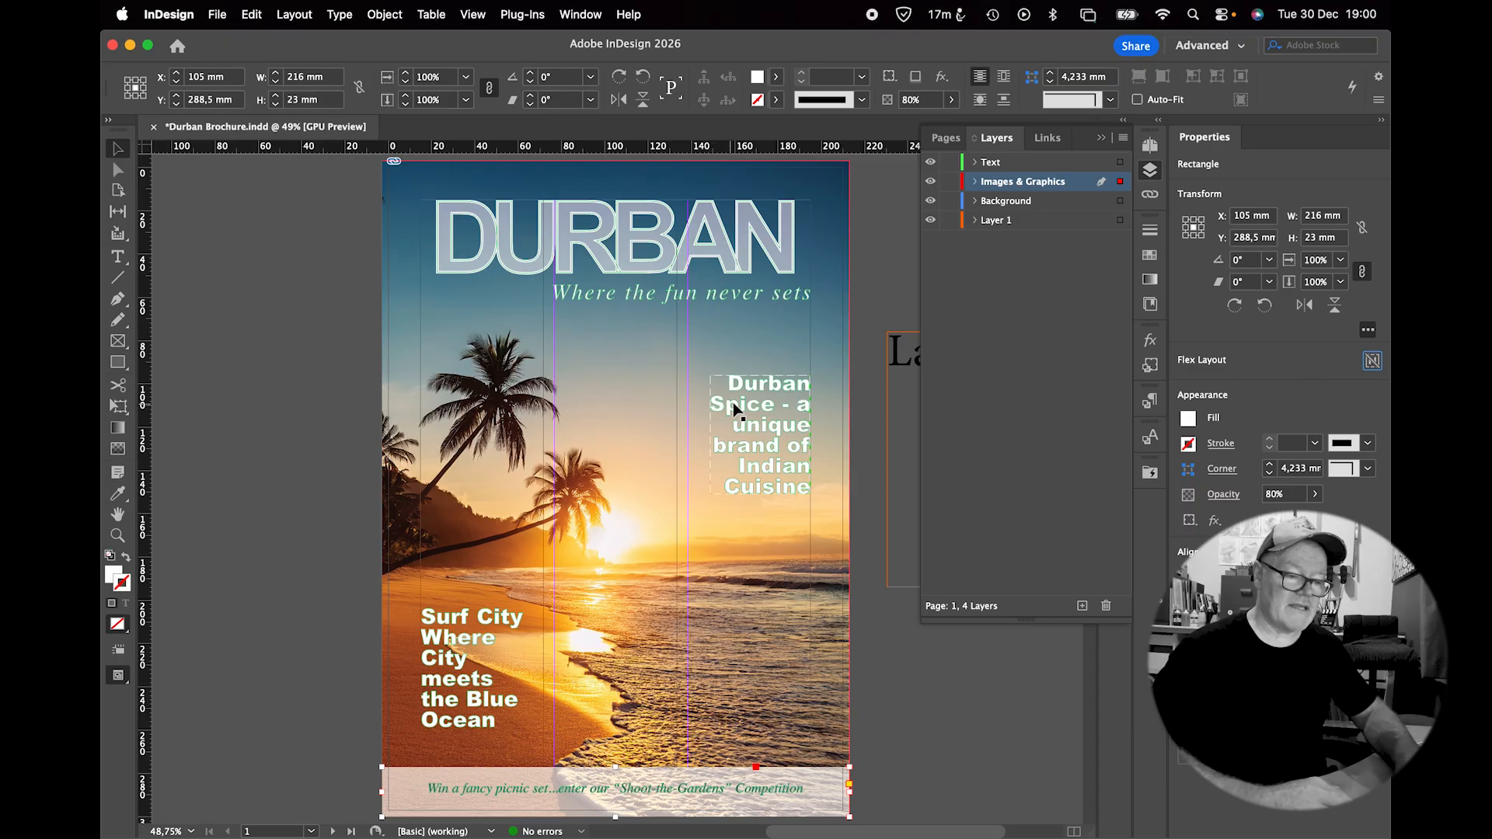
# Reassign the full-page spice market photo on page 2 from Layer 1 to the Background layer.
pyautogui.scroll(-10, 738, 409)
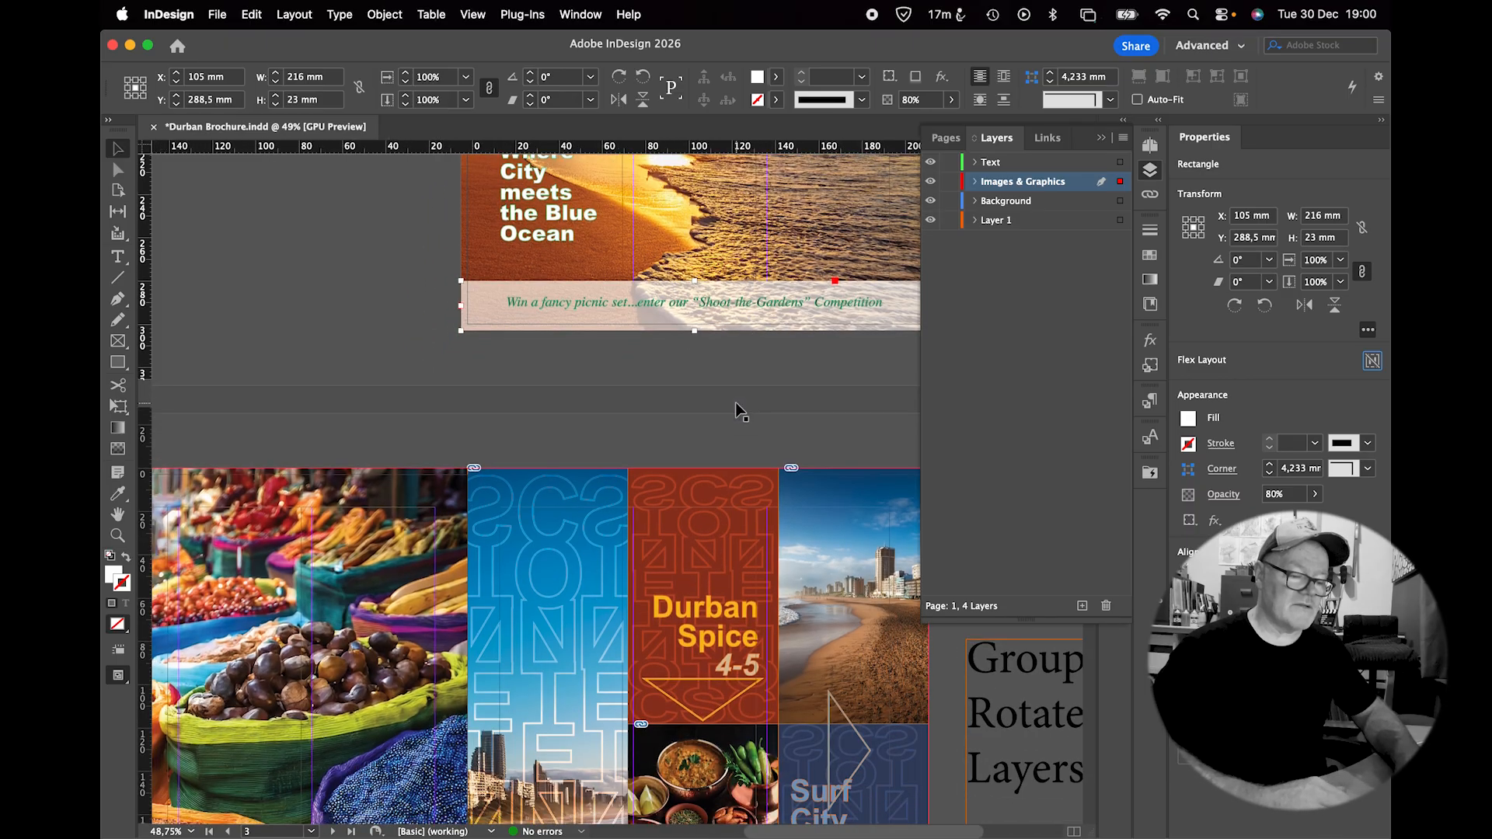
pyautogui.scroll(-3, 739, 410)
pyautogui.hscroll(-2, 739, 409)
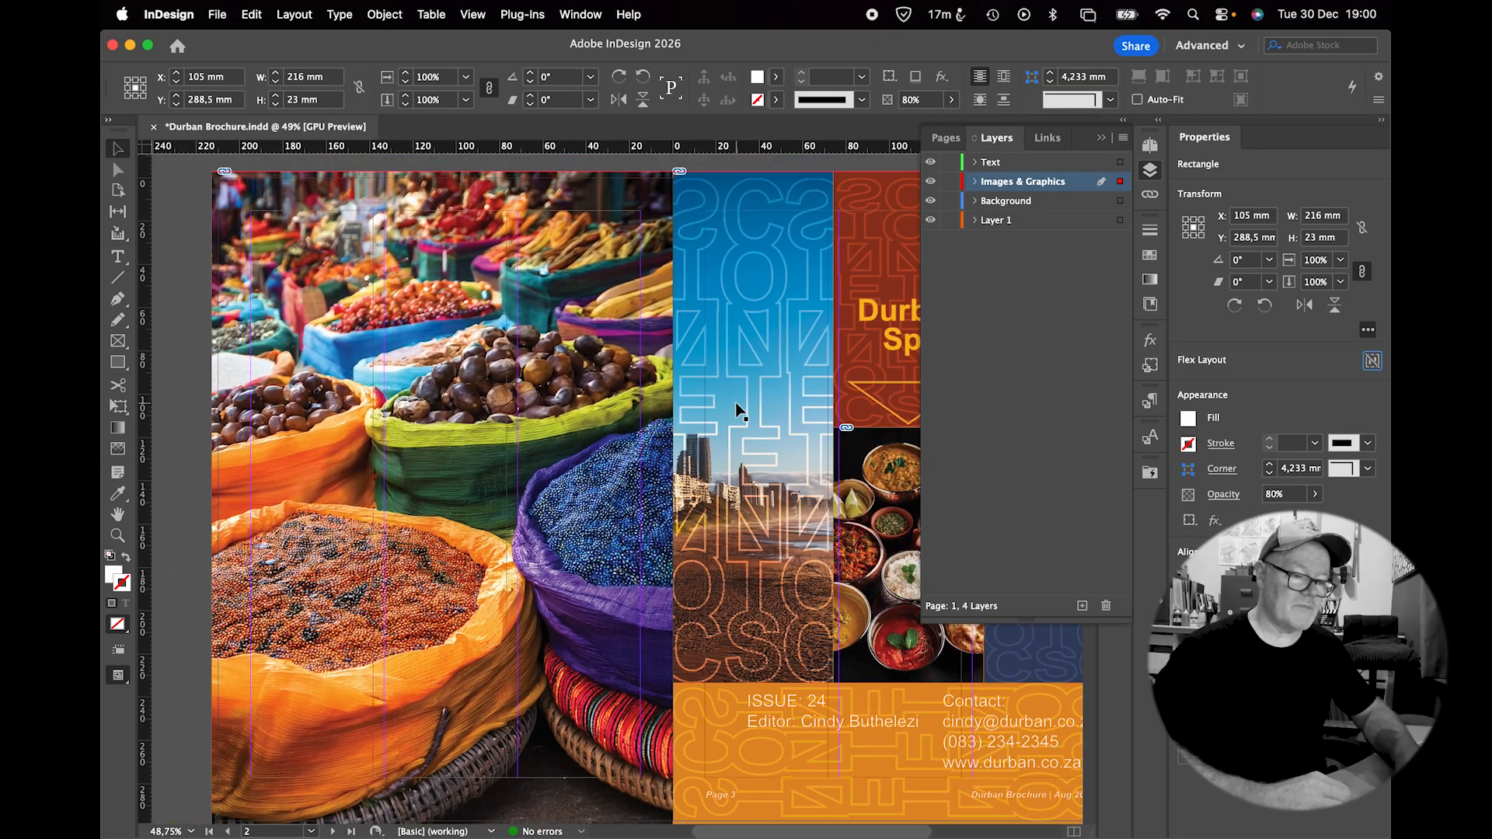
pyautogui.click(442, 498)
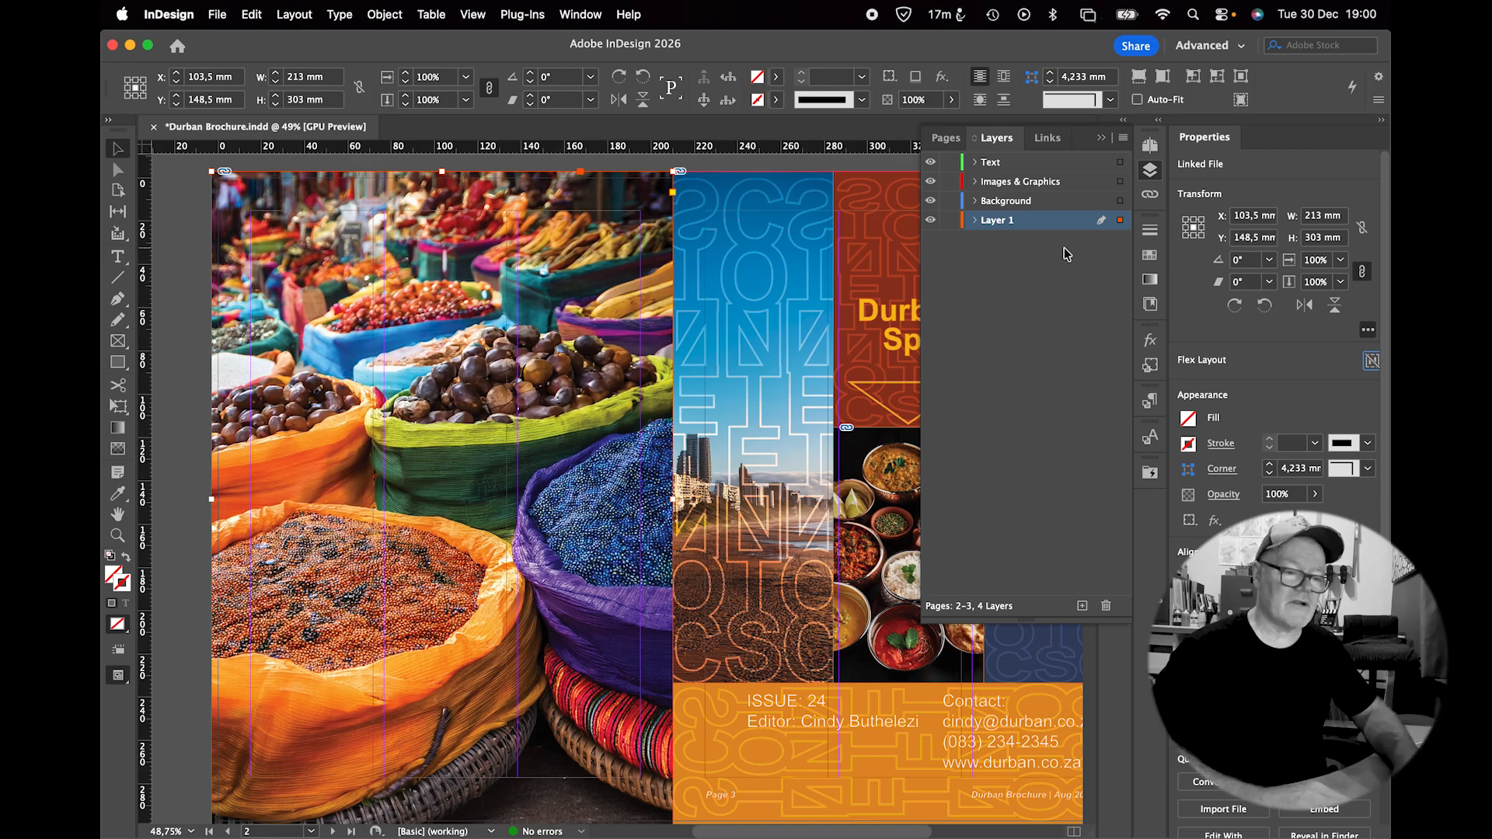
pyautogui.moveTo(1121, 226); pyautogui.dragTo(1122, 204)
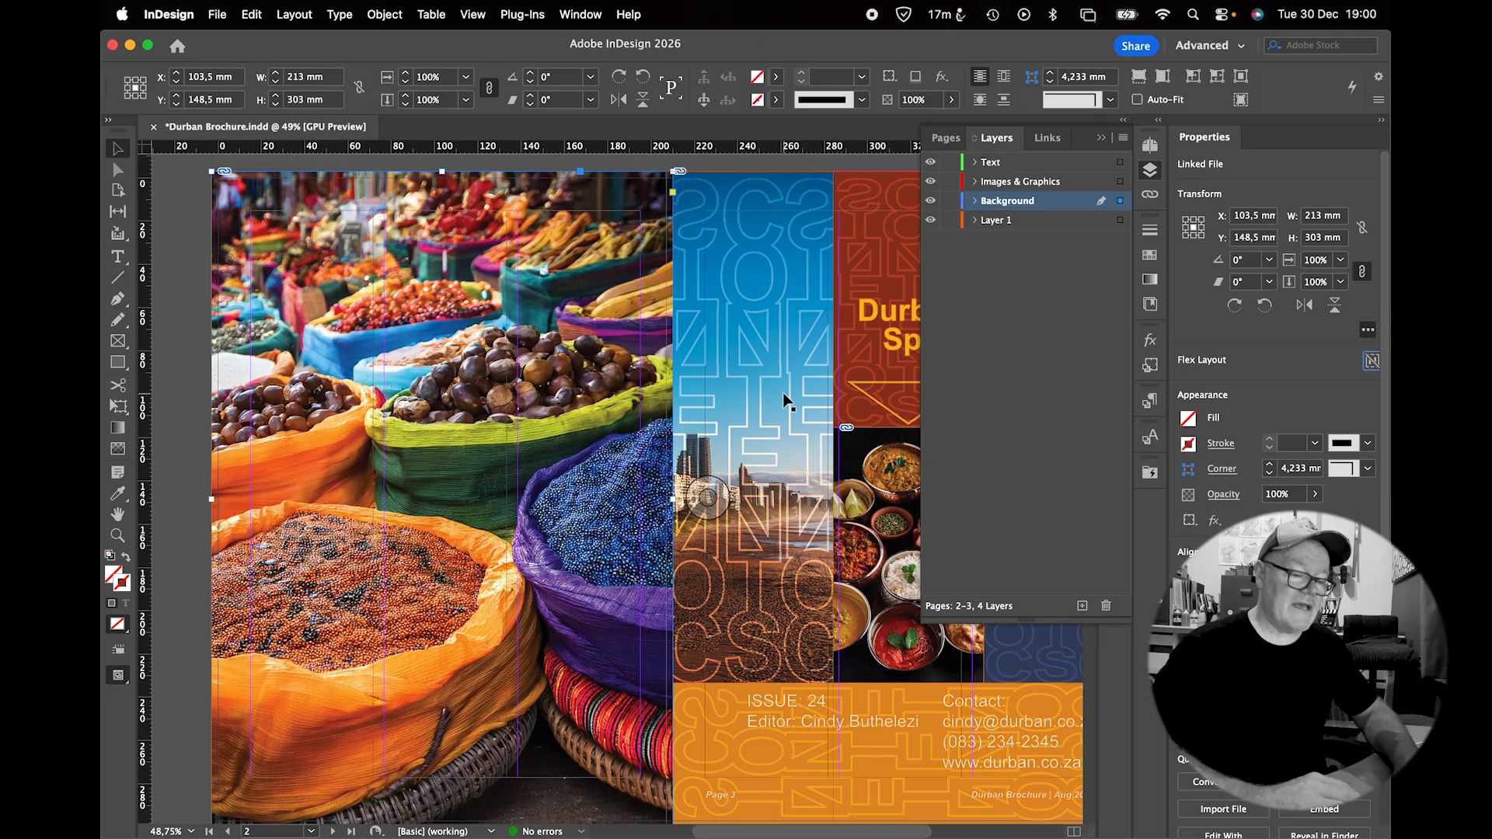
# Rotate the triangle outline above the Surf City heading on page 3 by 90° anticlockwise.
pyautogui.hscroll(10, 785, 400)
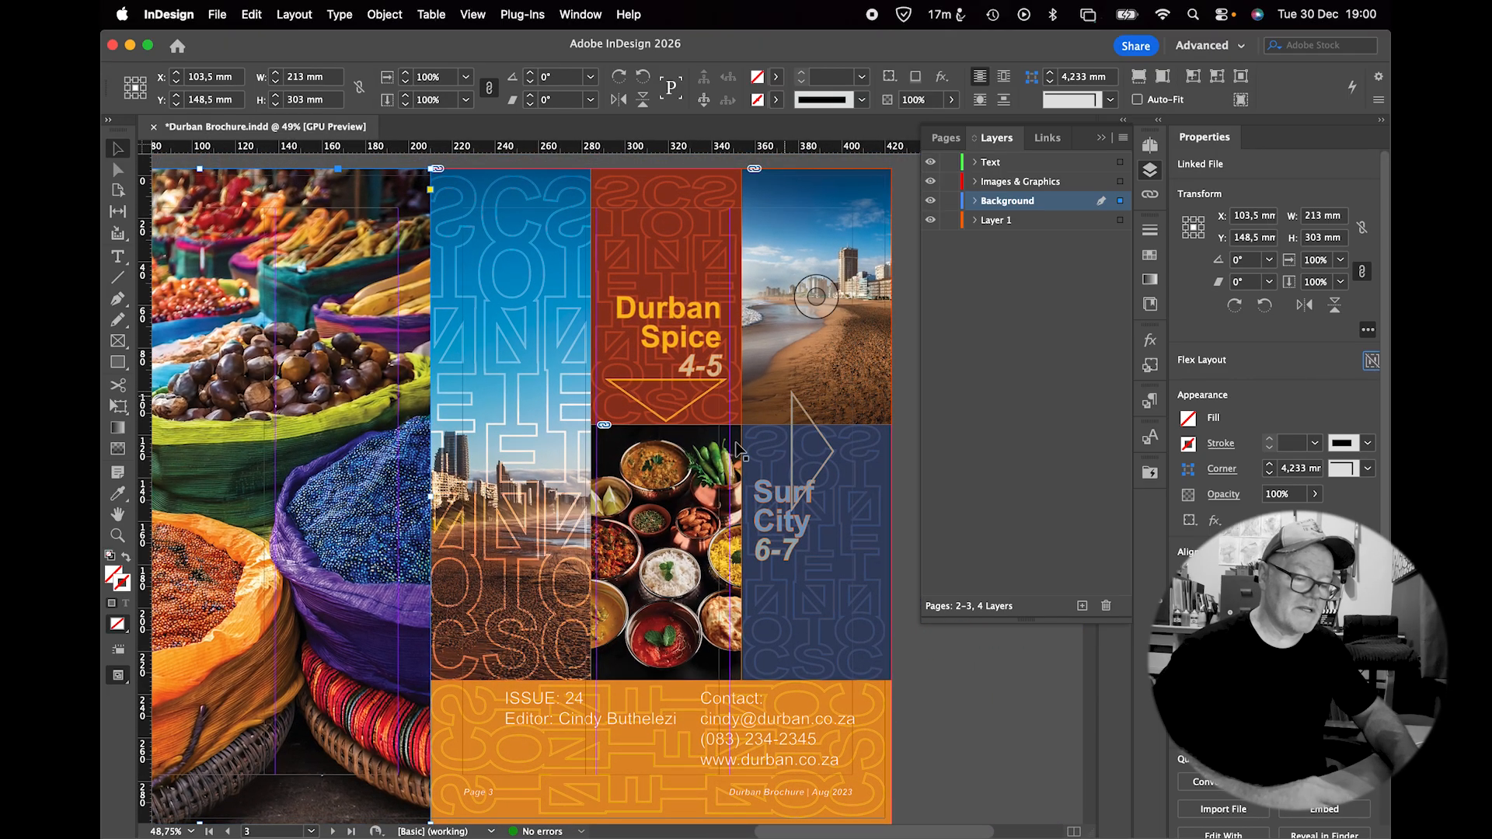
pyautogui.click(792, 459)
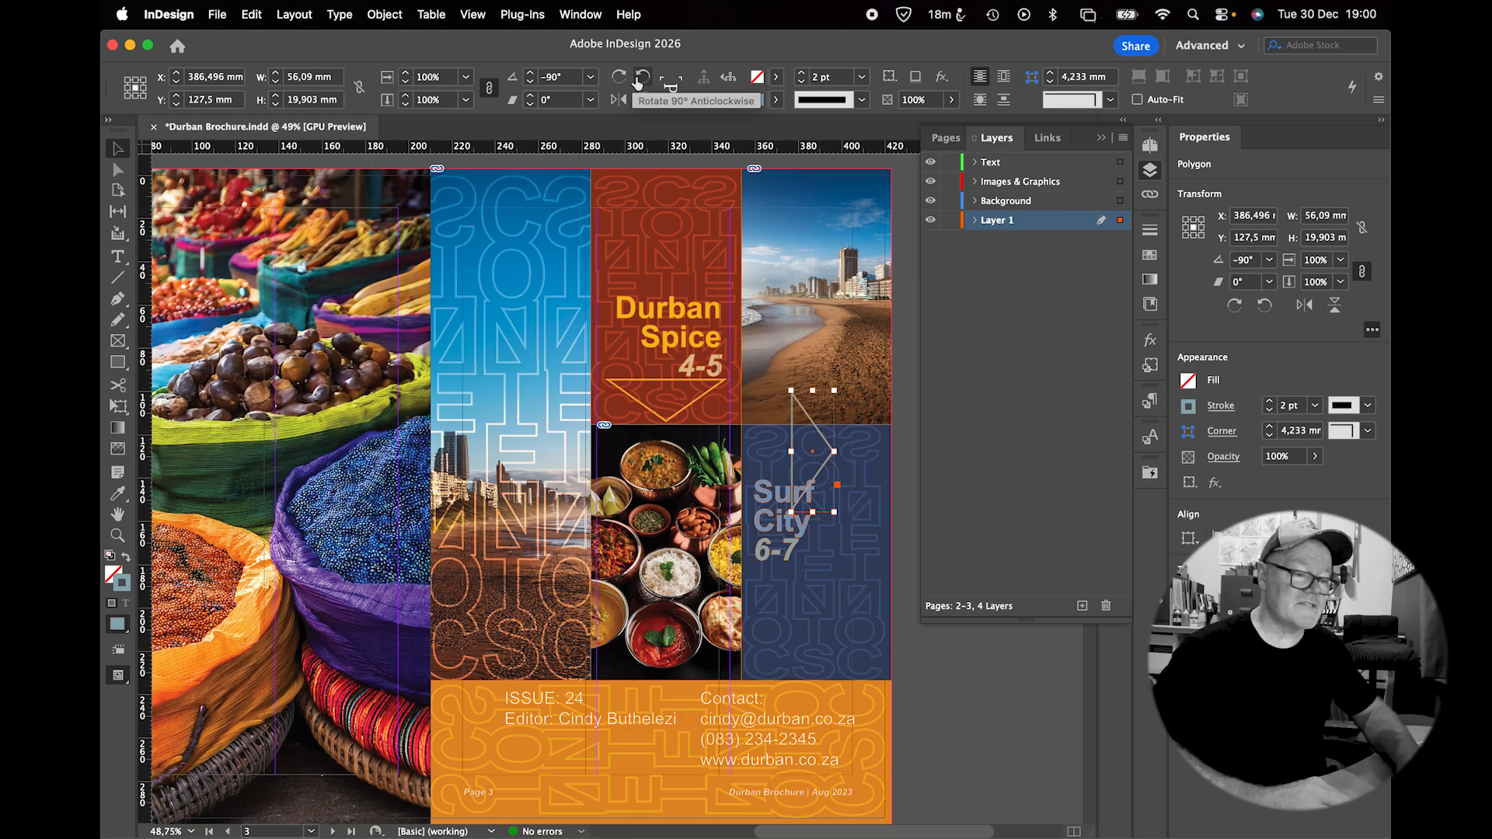
pyautogui.click(638, 81)
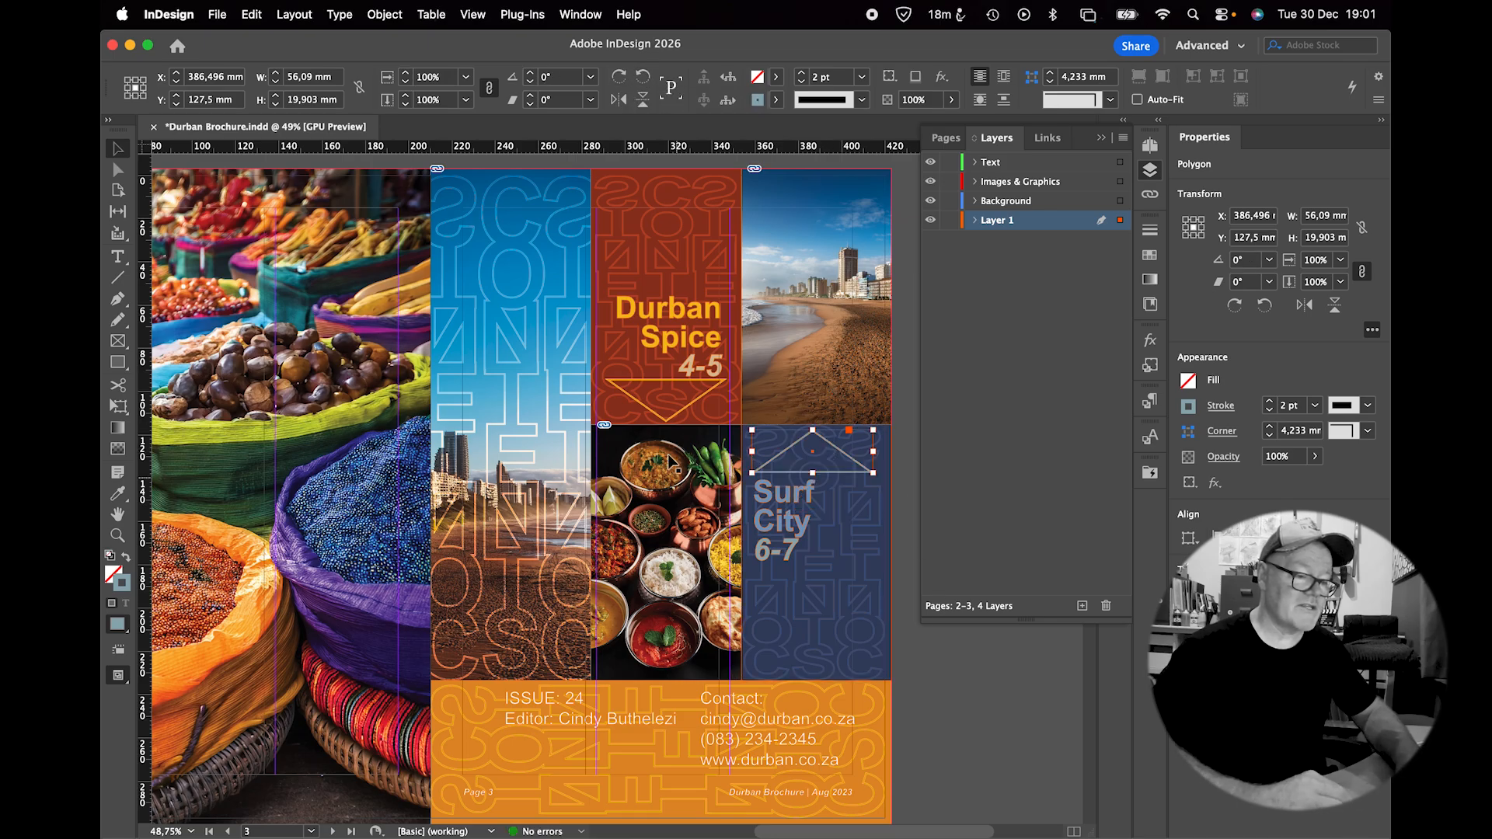
pyautogui.click(491, 277)
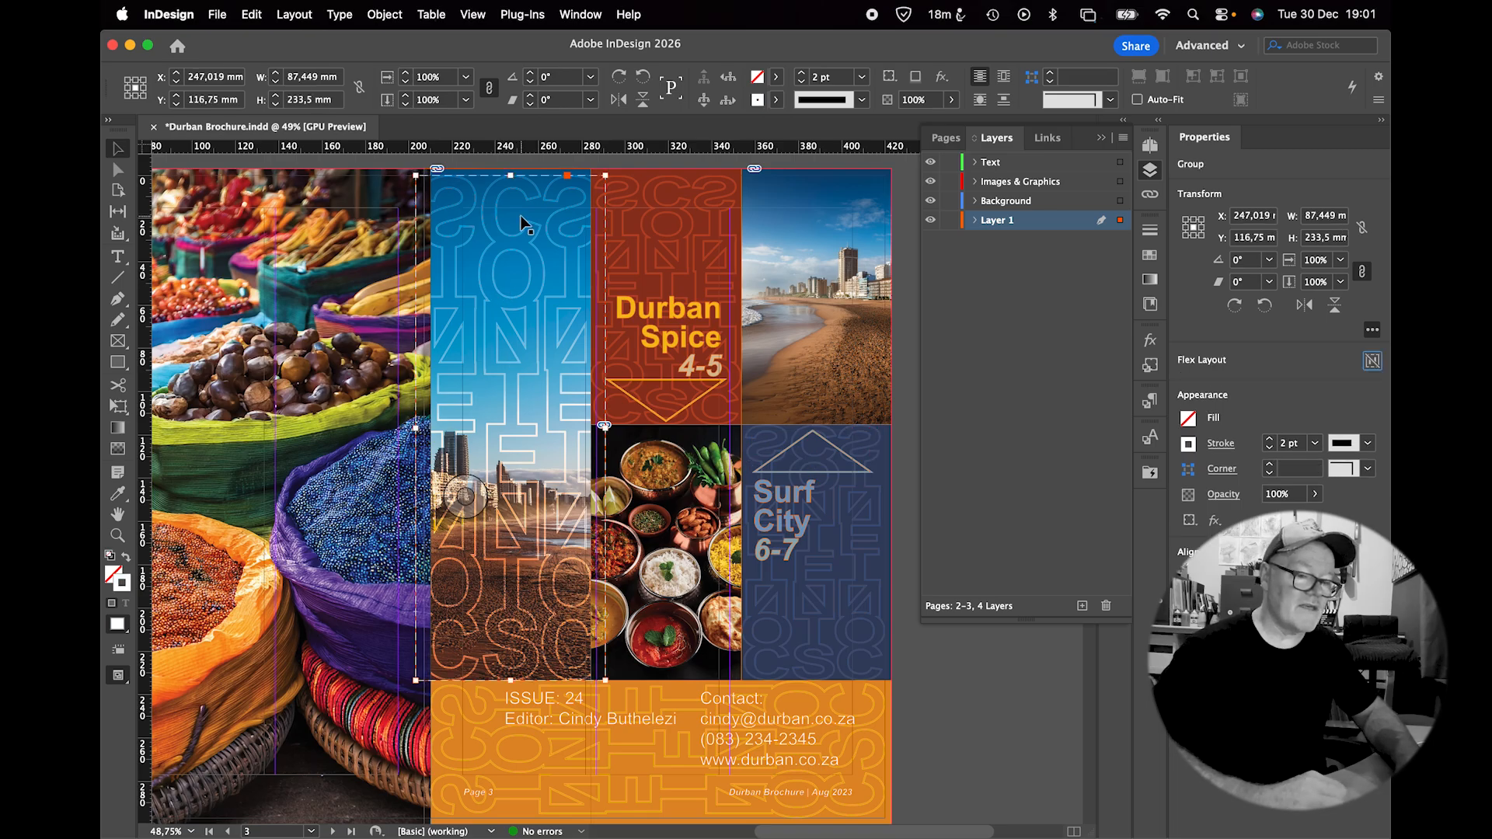
pyautogui.scroll(2, 525, 225)
pyautogui.moveTo(522, 309); pyautogui.dragTo(551, 300)
pyautogui.press('super+z')
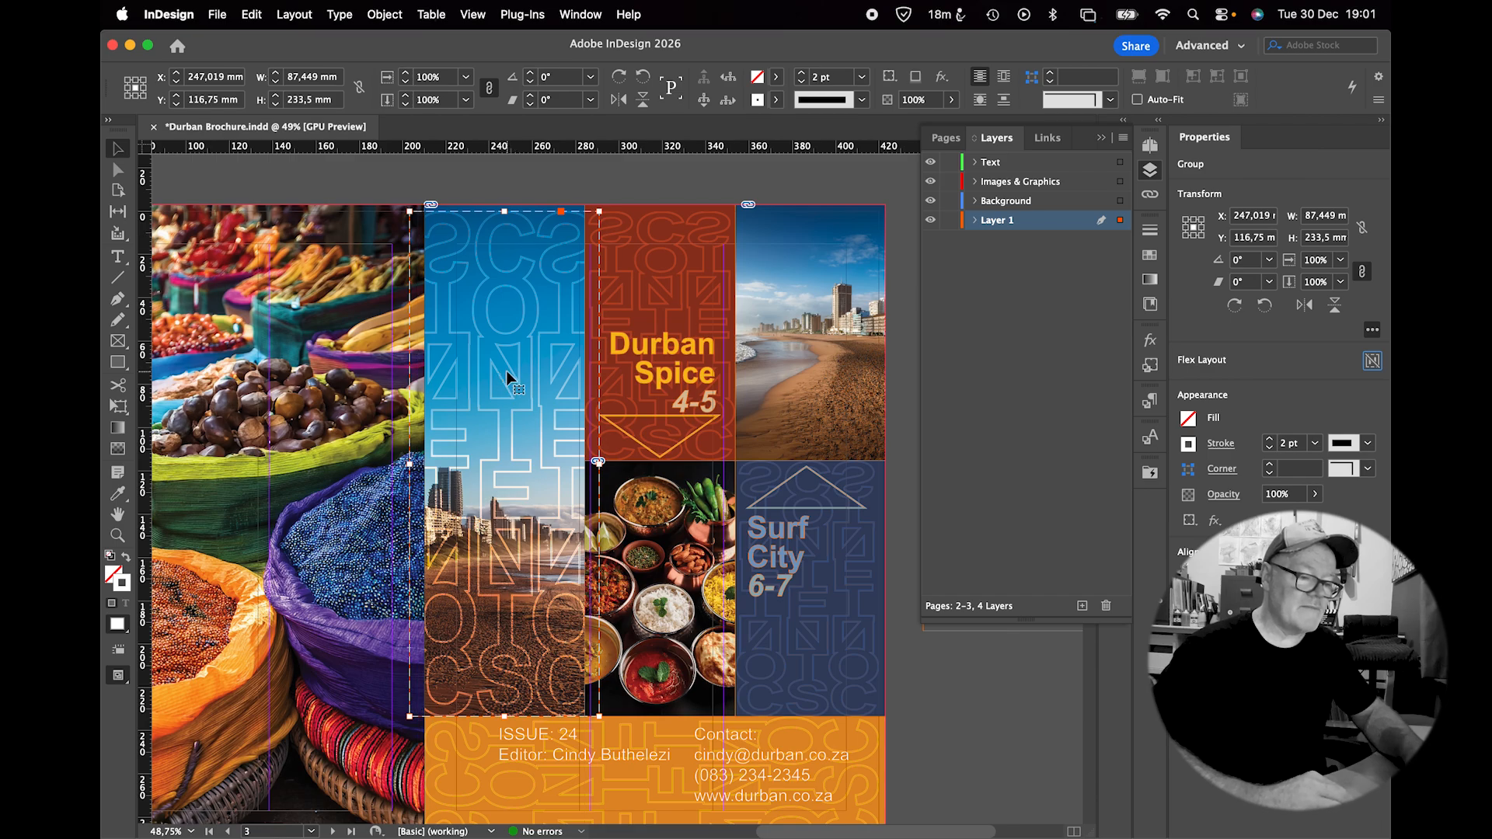
pyautogui.click(515, 178)
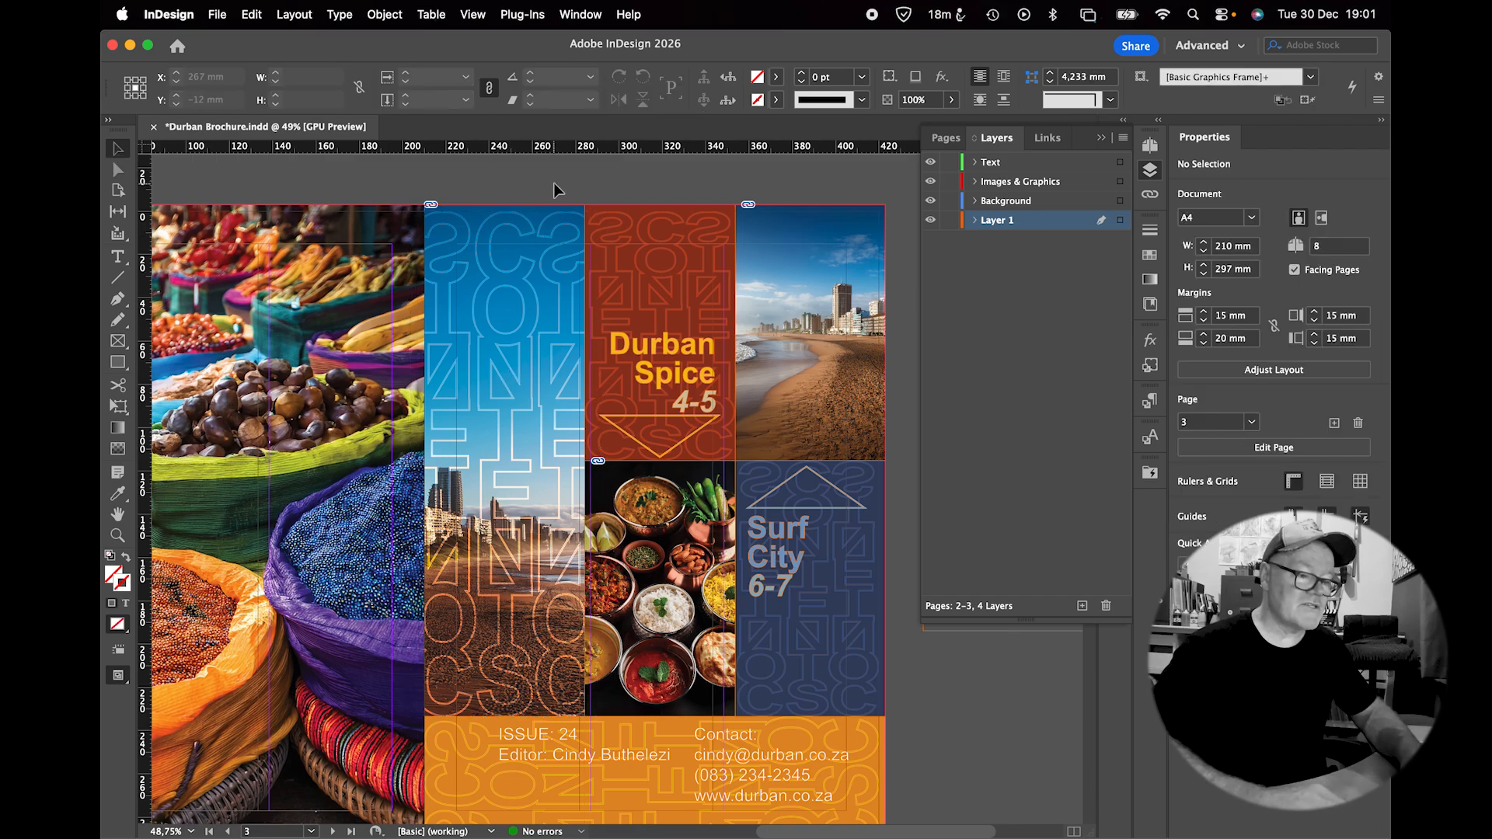
# Group the tall beachfront photo with its pattern on page 3, move it from Layer 1 to Images & Graphics and hide that layer.
pyautogui.moveTo(523, 185); pyautogui.dragTo(479, 344)
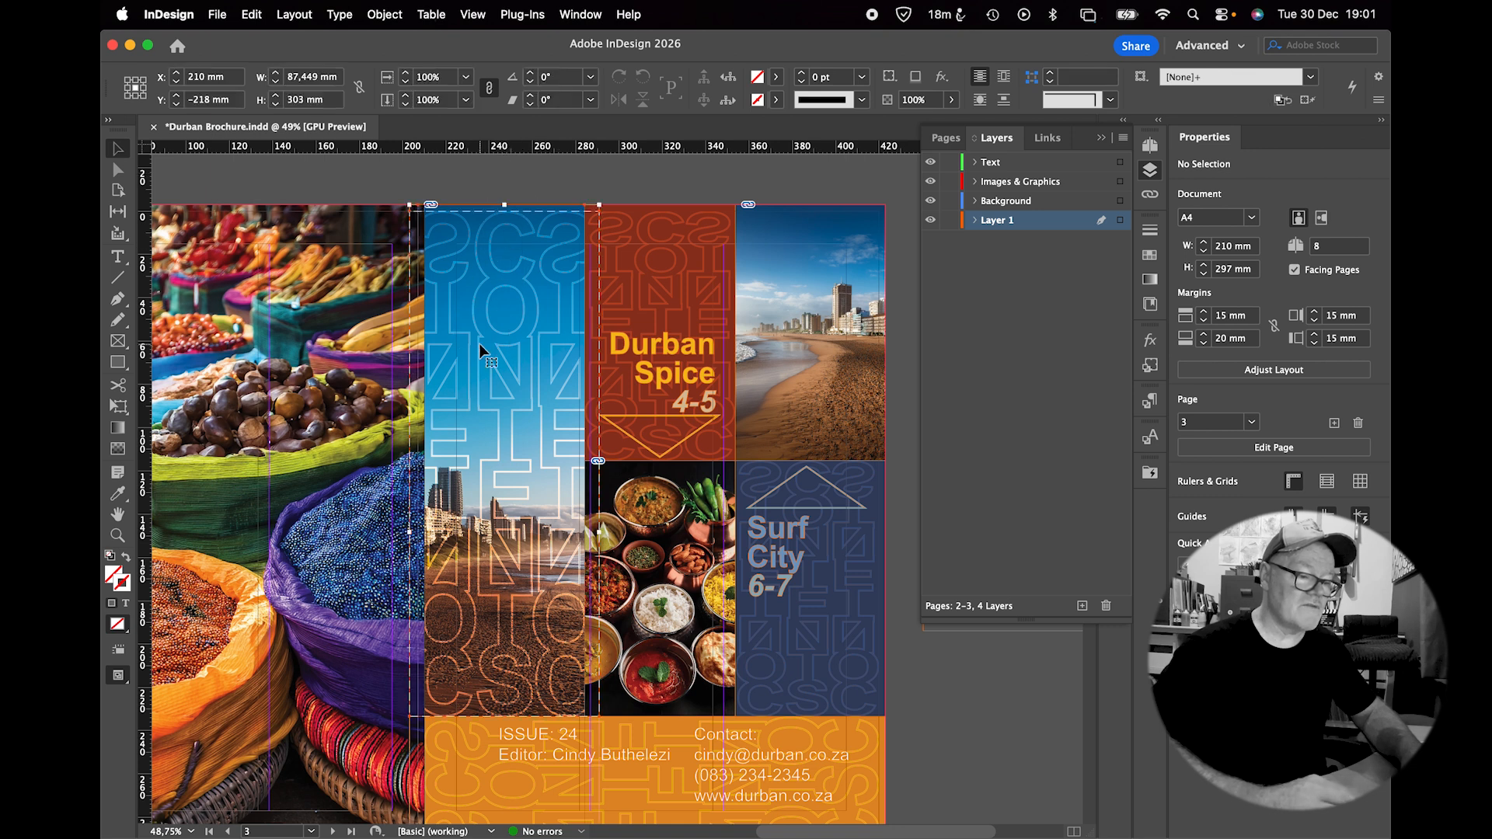
pyautogui.click(393, 19)
pyautogui.click(389, 17)
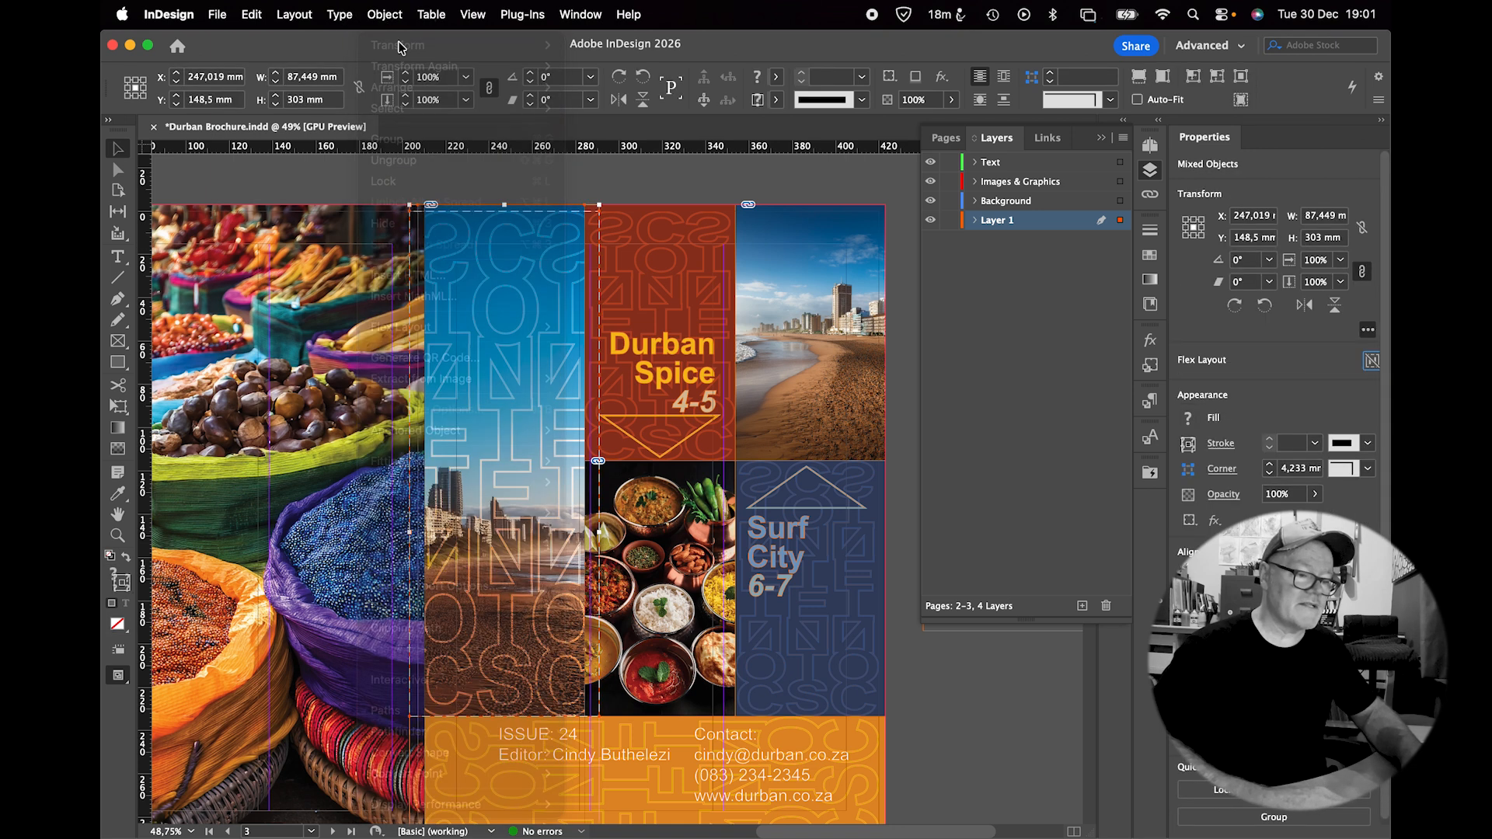
pyautogui.press('super+g')
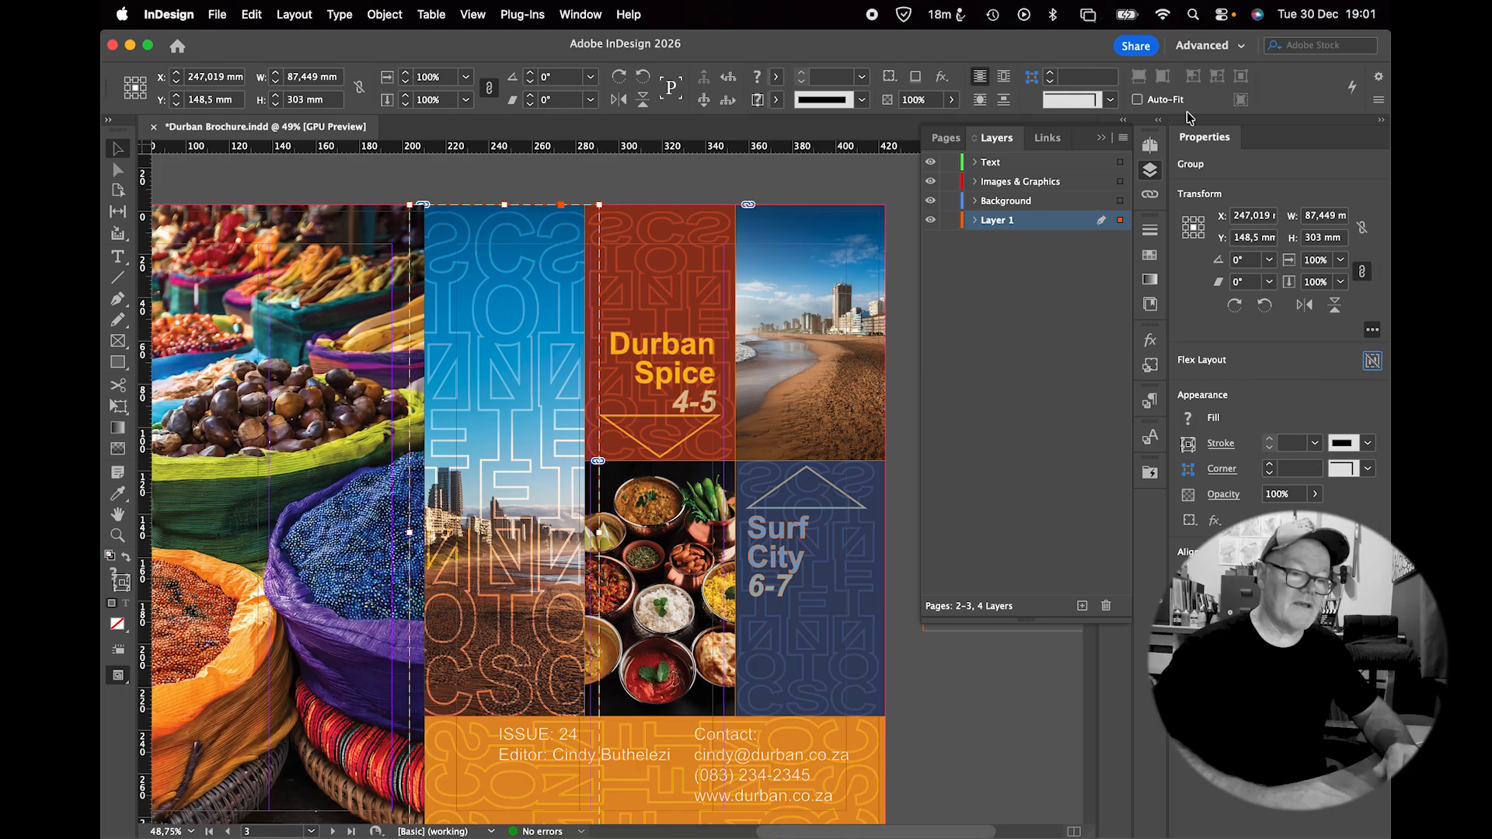
pyautogui.moveTo(1120, 225); pyautogui.dragTo(1119, 187)
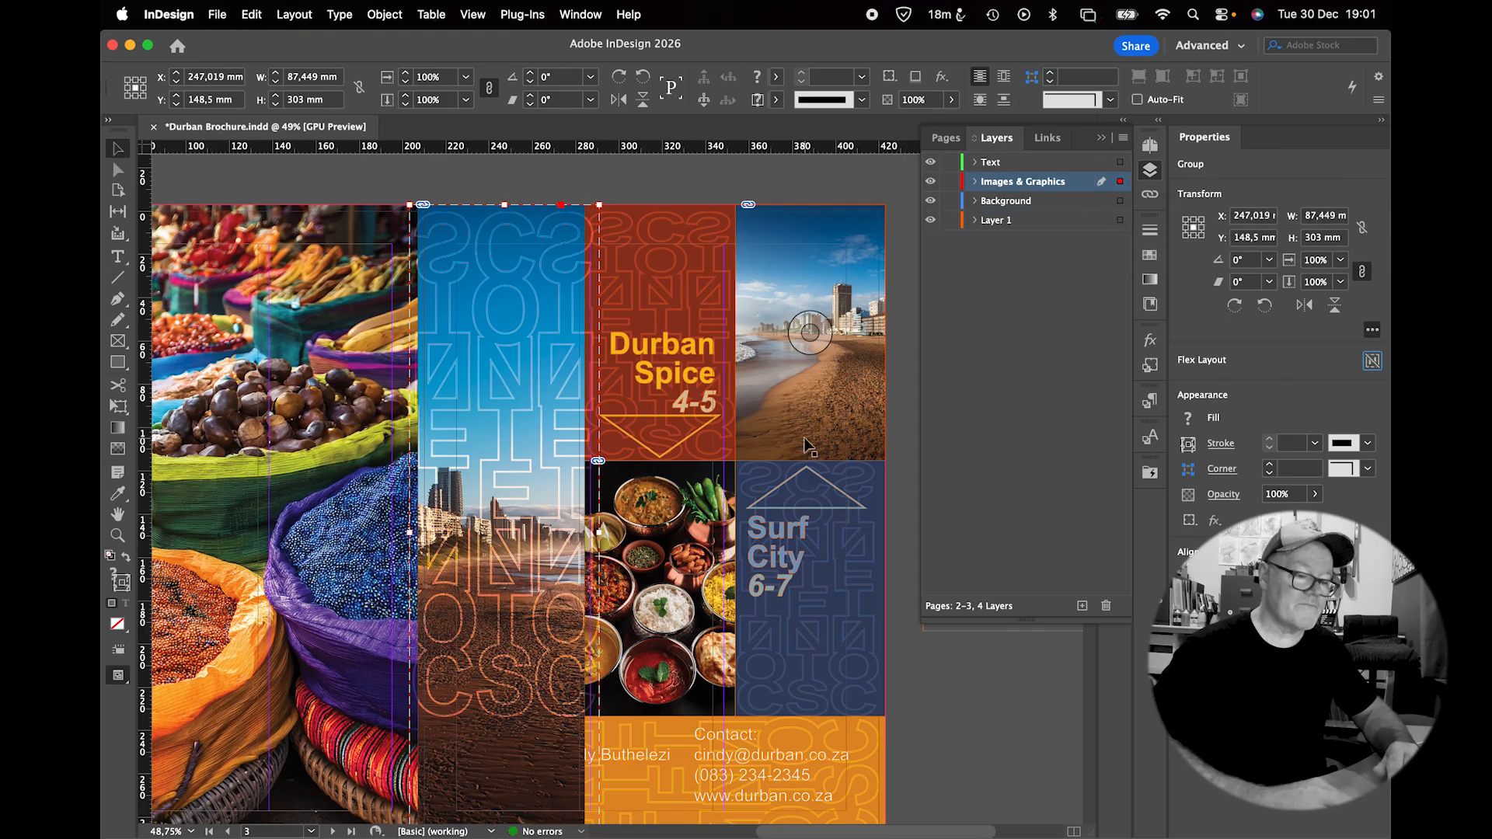
pyautogui.click(929, 182)
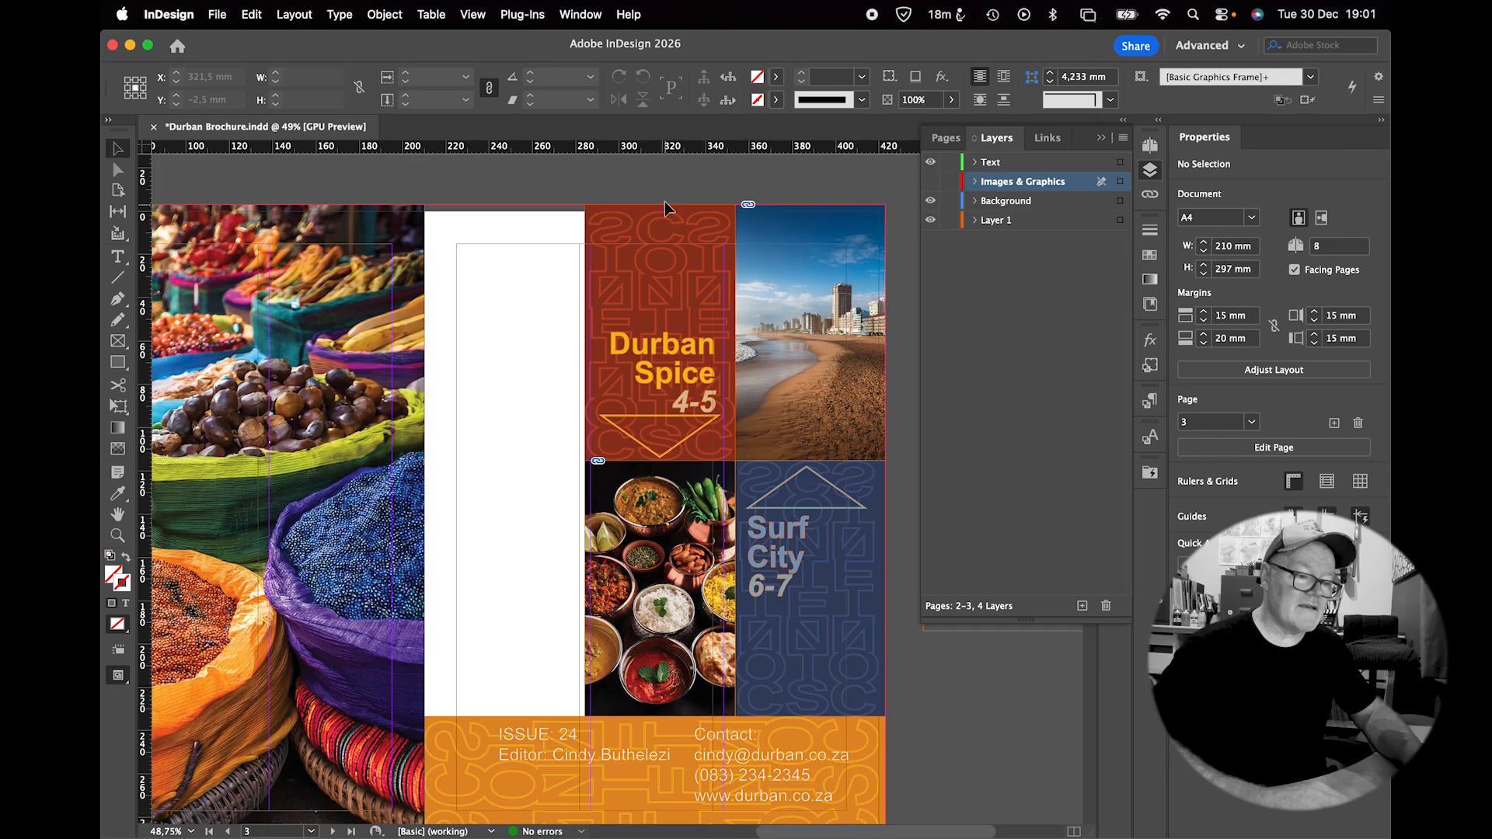
# Group the red Durban Spice panel with its pattern, and move it and the beach photo beside it from Layer 1 to Images & Graphics.
pyautogui.moveTo(665, 180); pyautogui.dragTo(642, 283)
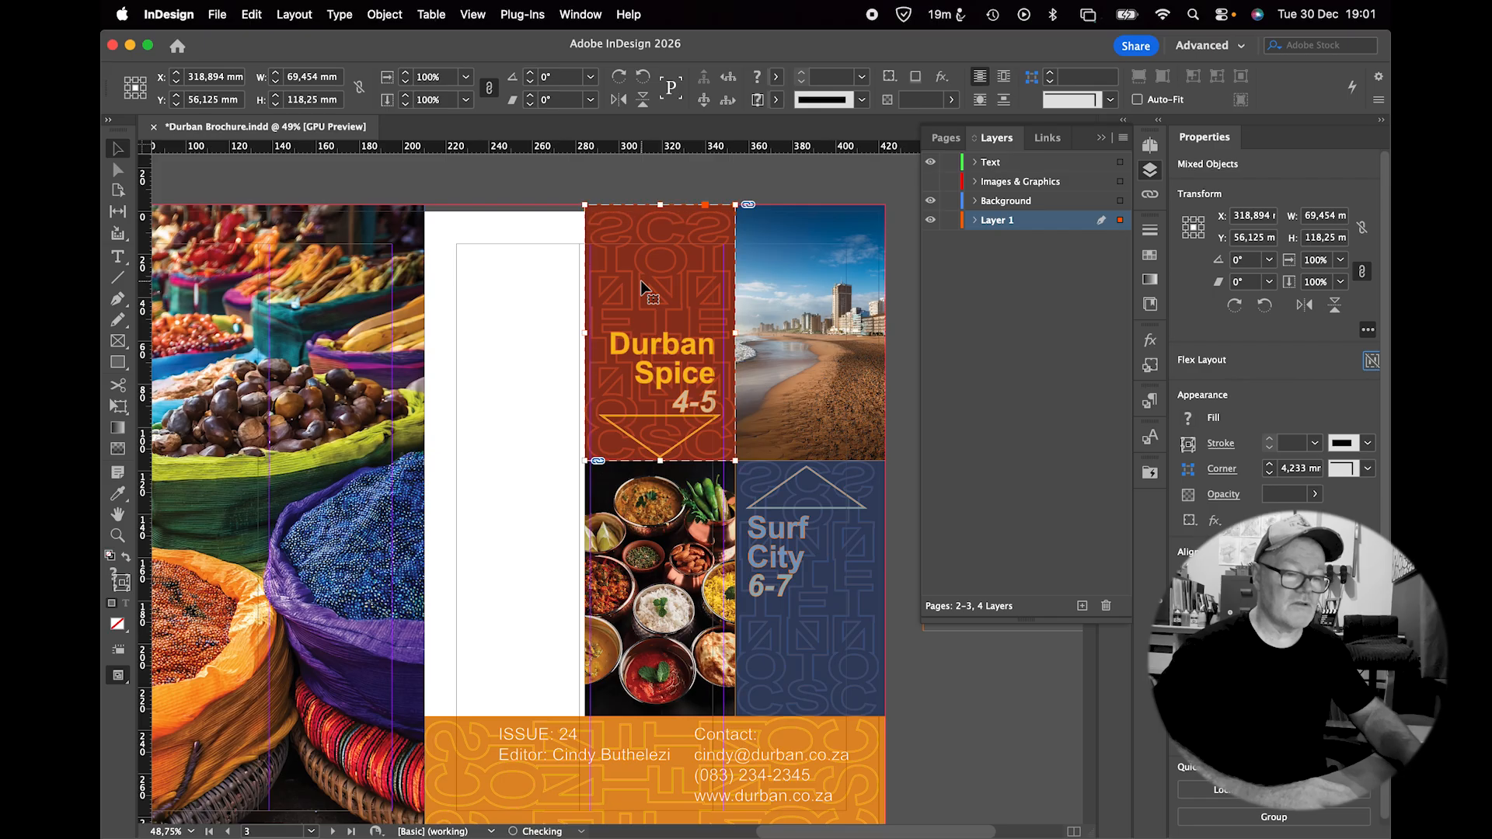
pyautogui.press('super+g')
pyautogui.moveTo(1121, 225); pyautogui.dragTo(1119, 183)
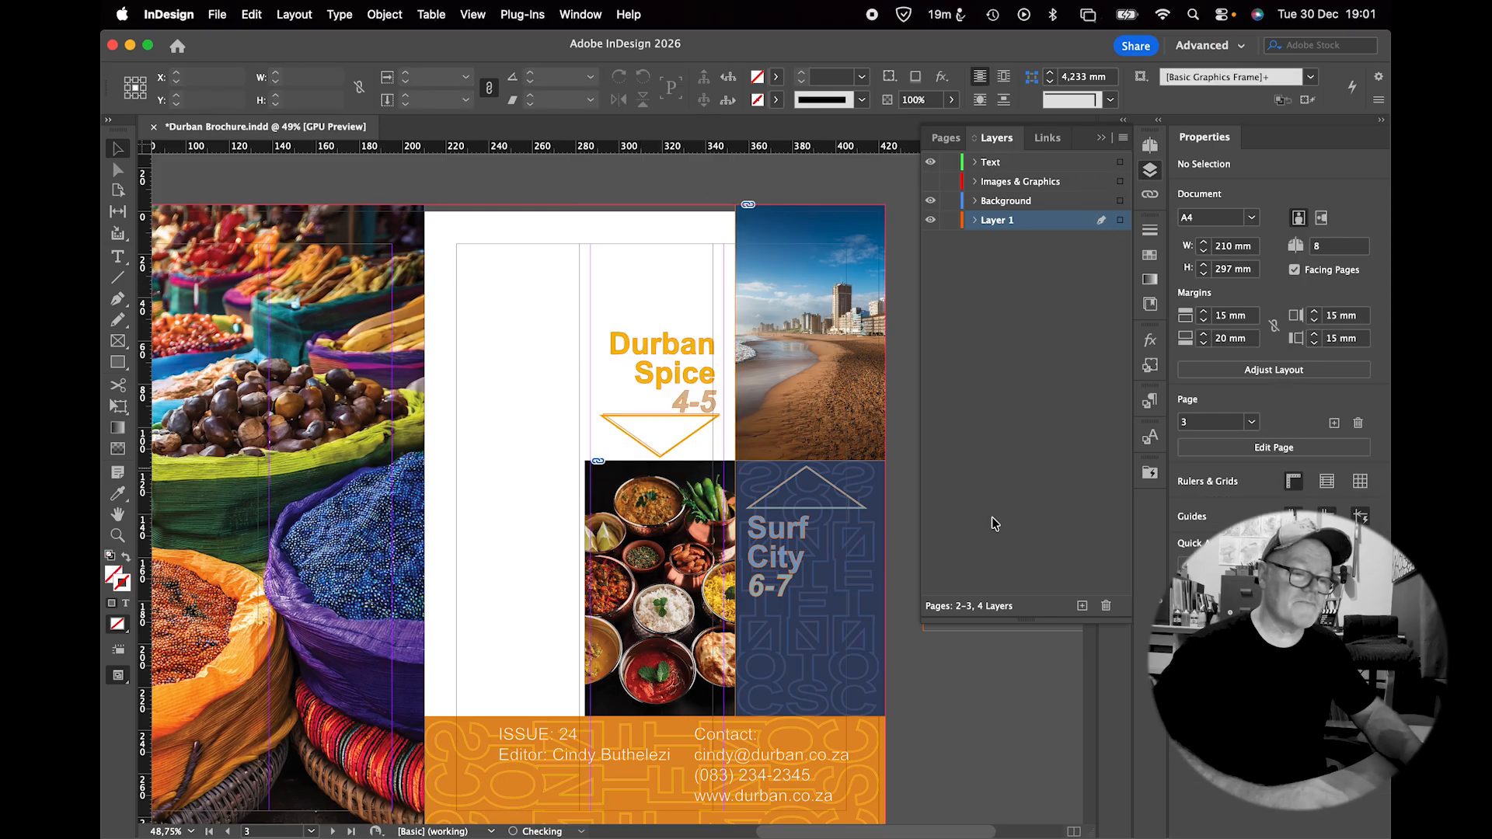
pyautogui.click(861, 374)
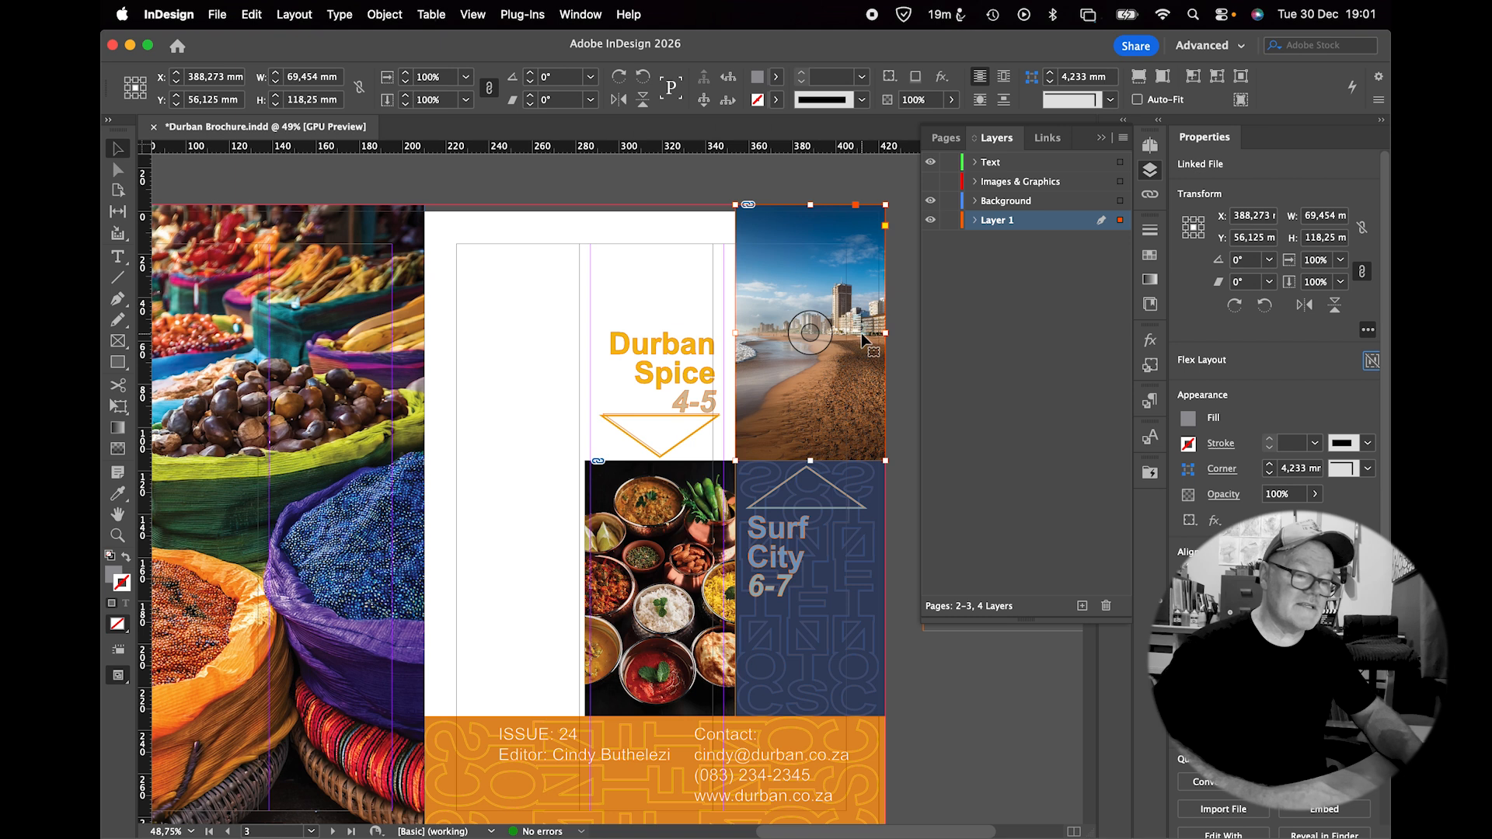
pyautogui.moveTo(1119, 225); pyautogui.dragTo(1119, 182)
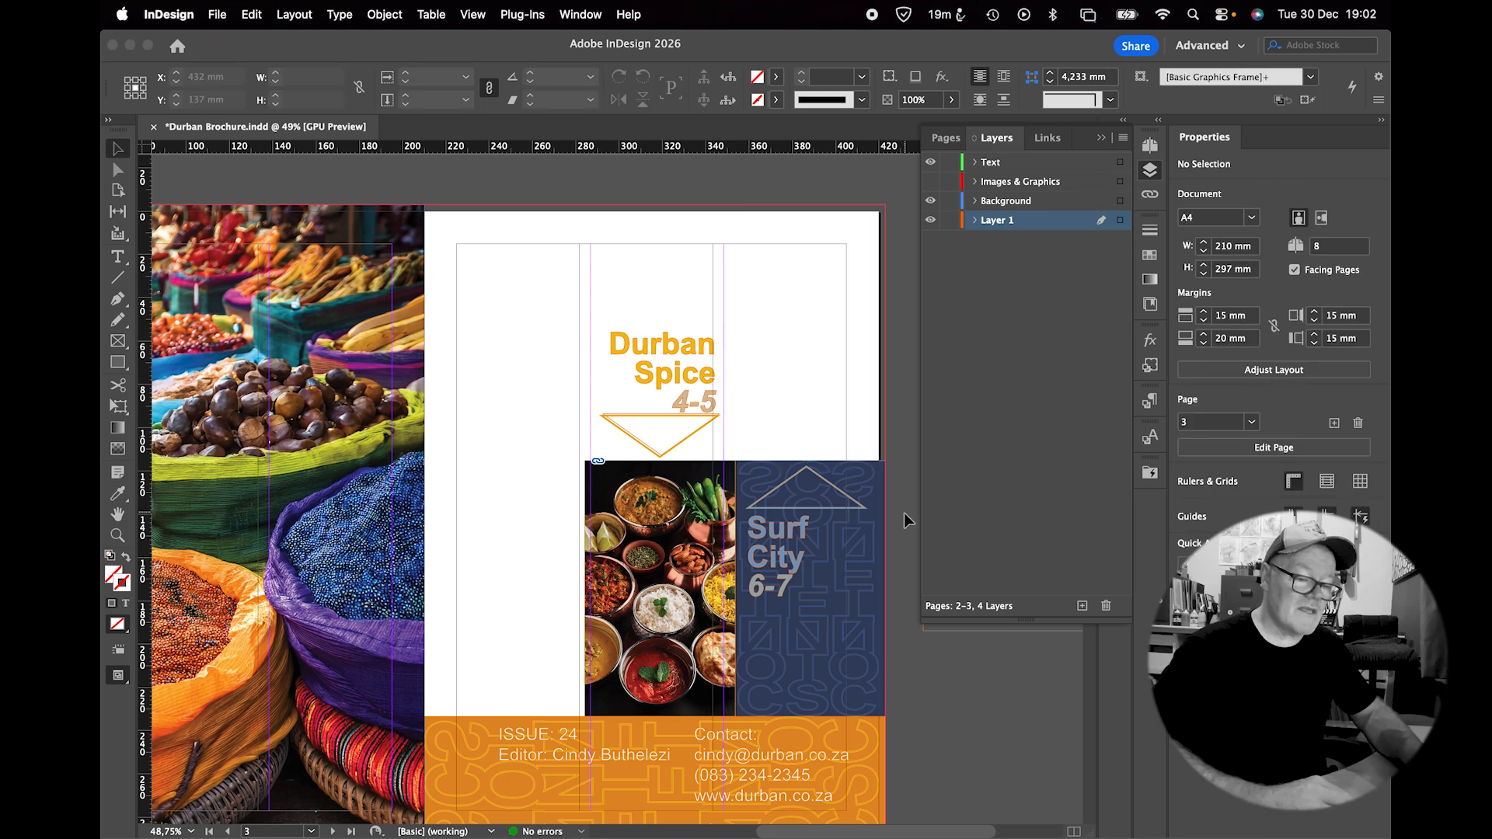
# Group the blue Surf City panel with its pattern, and move it and the curry bowls photo from Layer 1 to Images & Graphics.
pyautogui.click(845, 659)
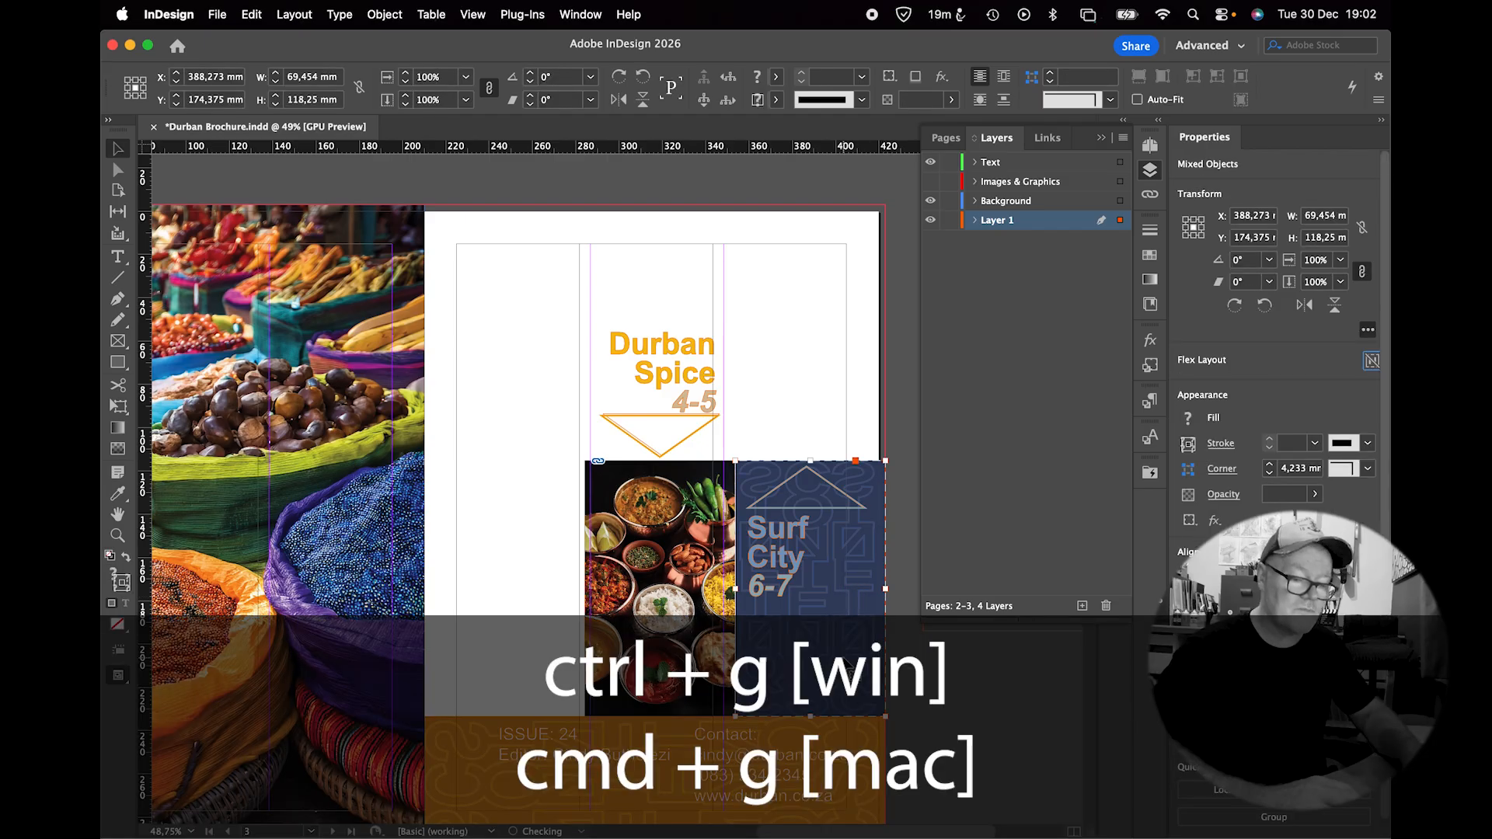
pyautogui.press('super+g')
pyautogui.moveTo(1119, 225); pyautogui.dragTo(1119, 186)
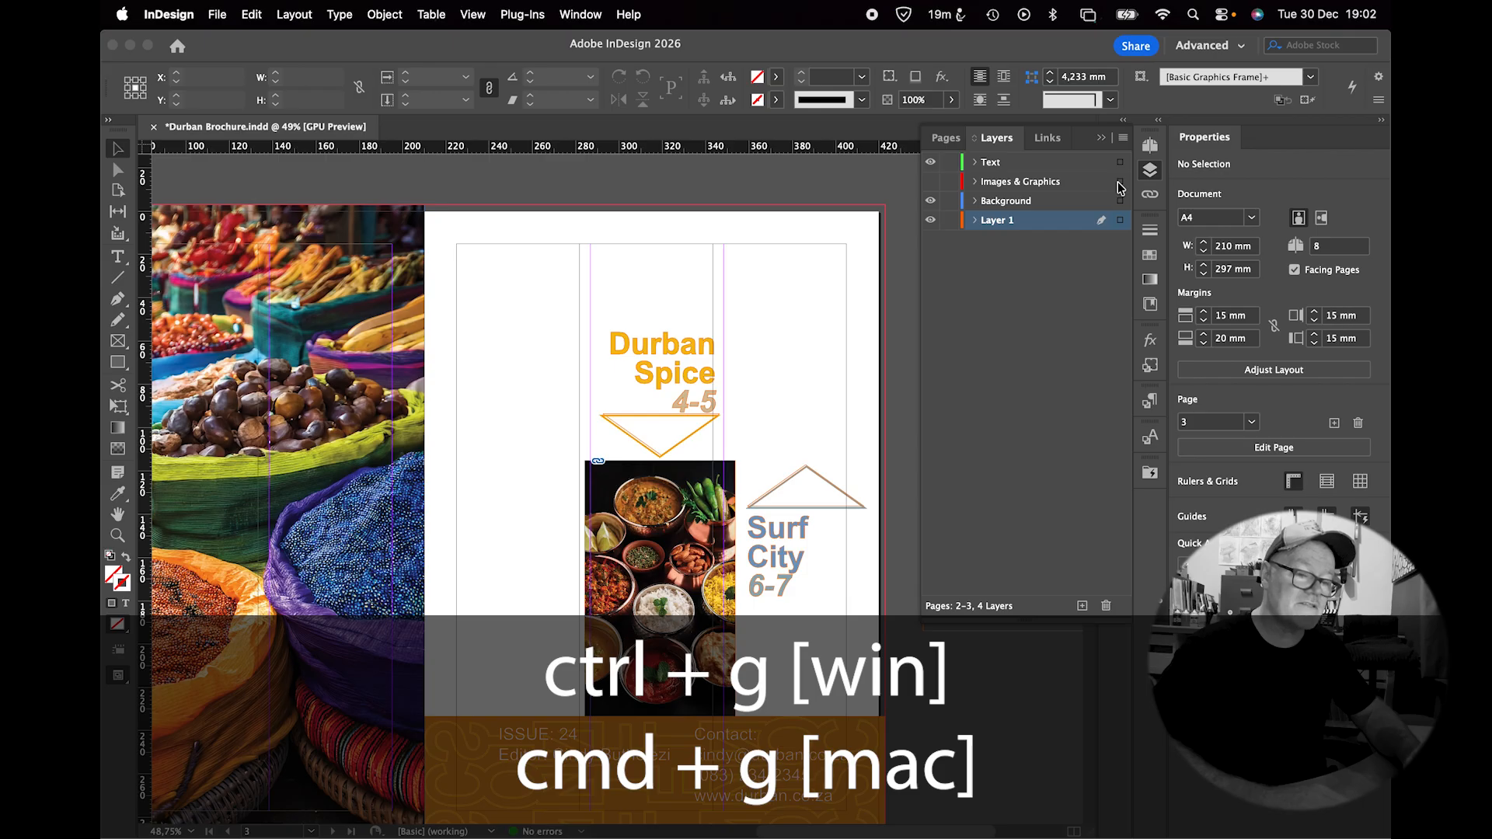
pyautogui.click(703, 668)
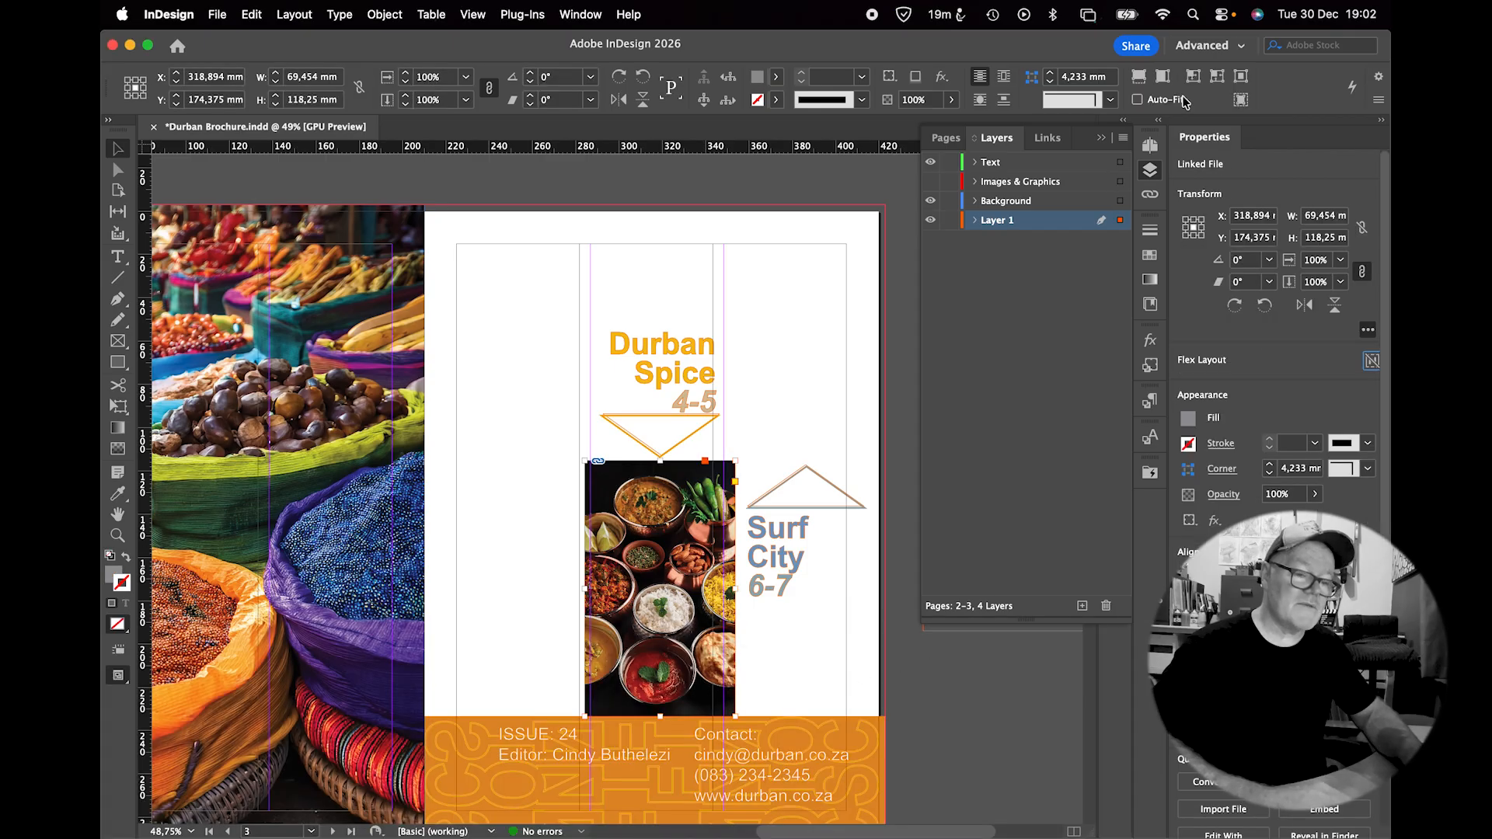
pyautogui.moveTo(1120, 225); pyautogui.dragTo(1119, 181)
# Group the orange strip at the foot of page 3 with its pattern and move it from Layer 1 to Images & Graphics.
pyautogui.scroll(-1, 819, 448)
pyautogui.scroll(-3, 818, 448)
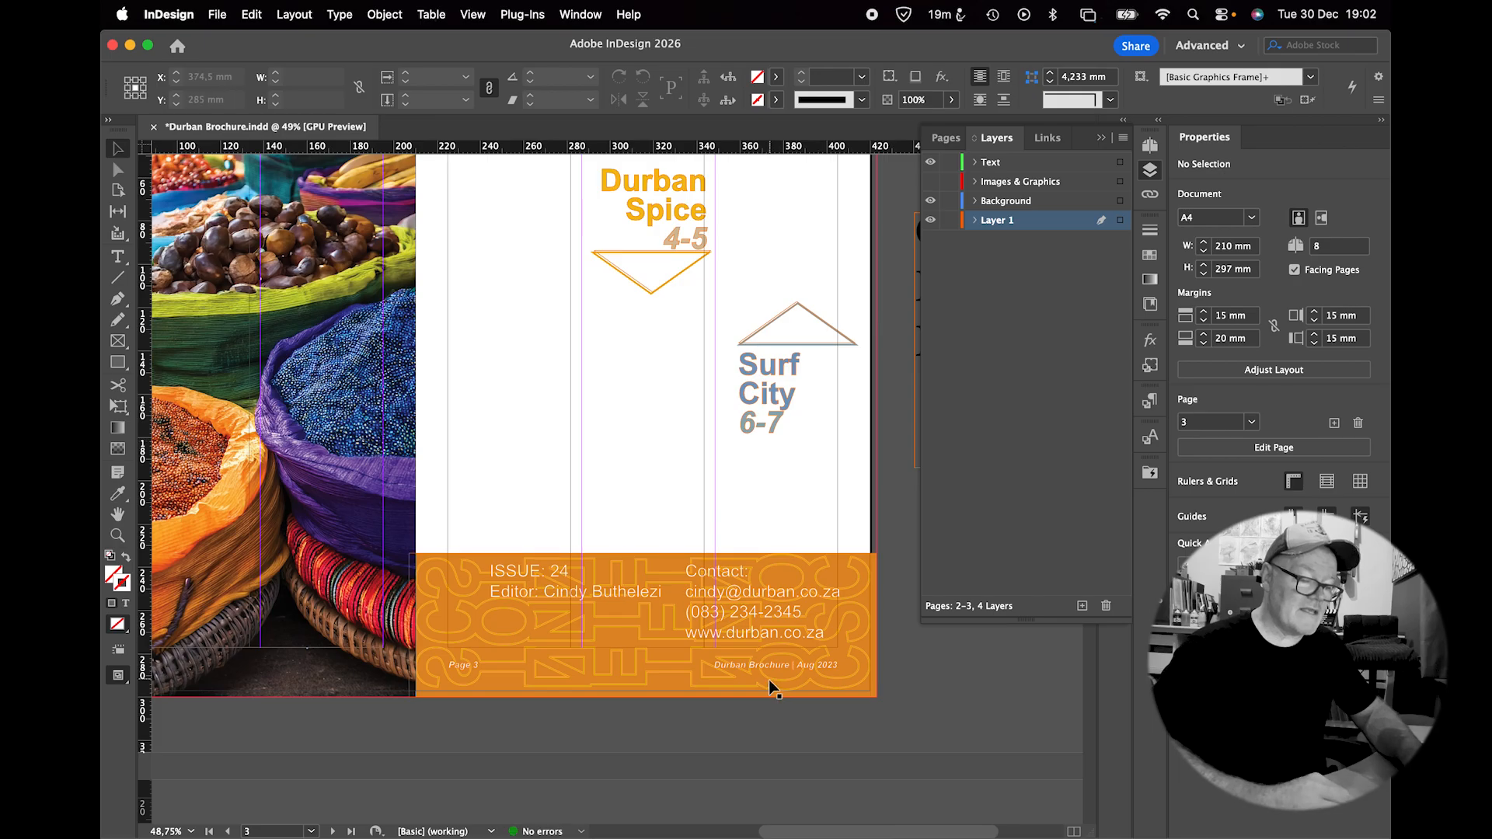
pyautogui.moveTo(581, 731); pyautogui.dragTo(617, 637)
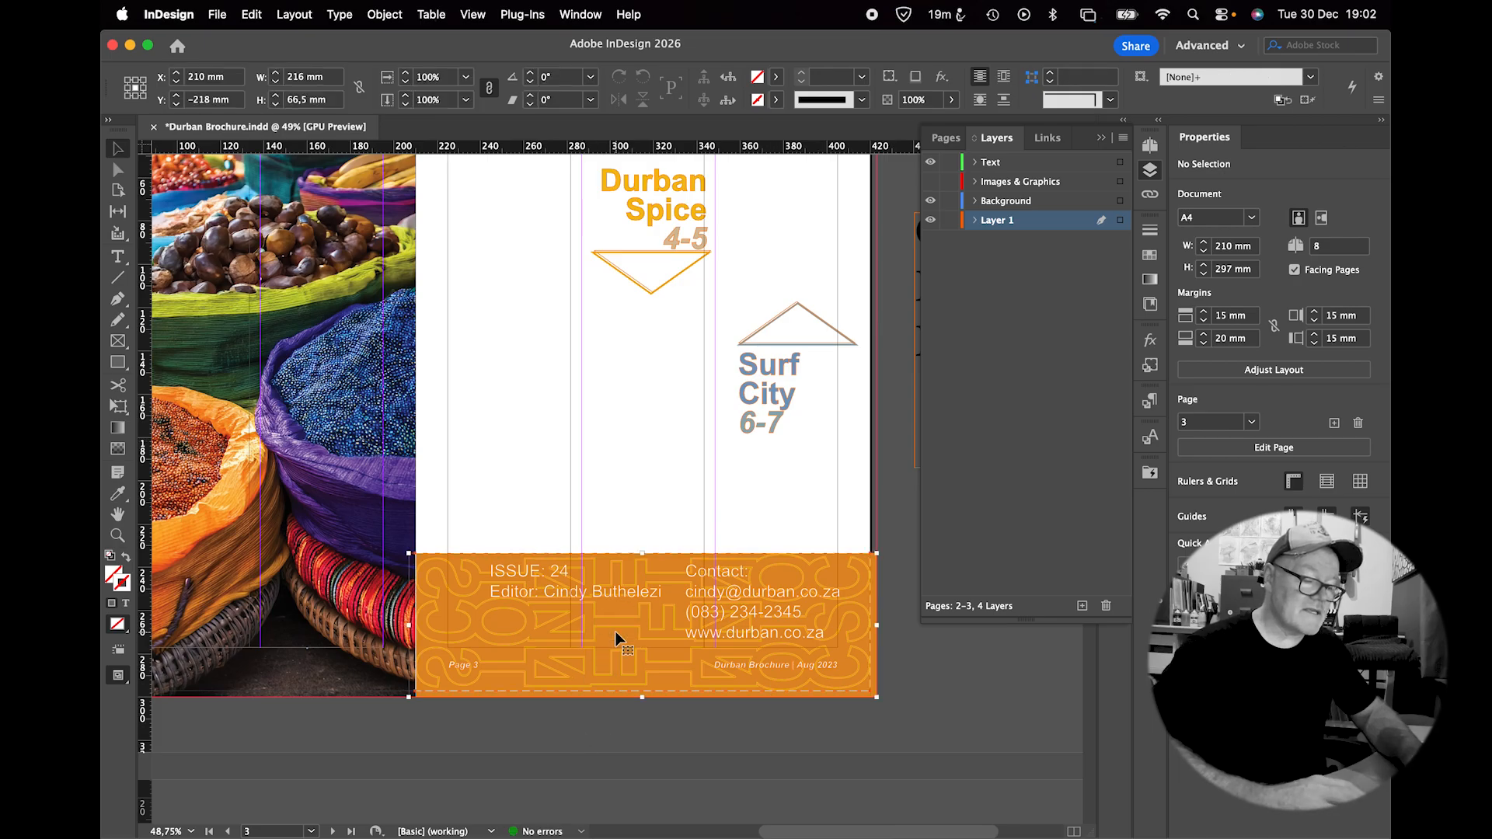
pyautogui.press('super+g')
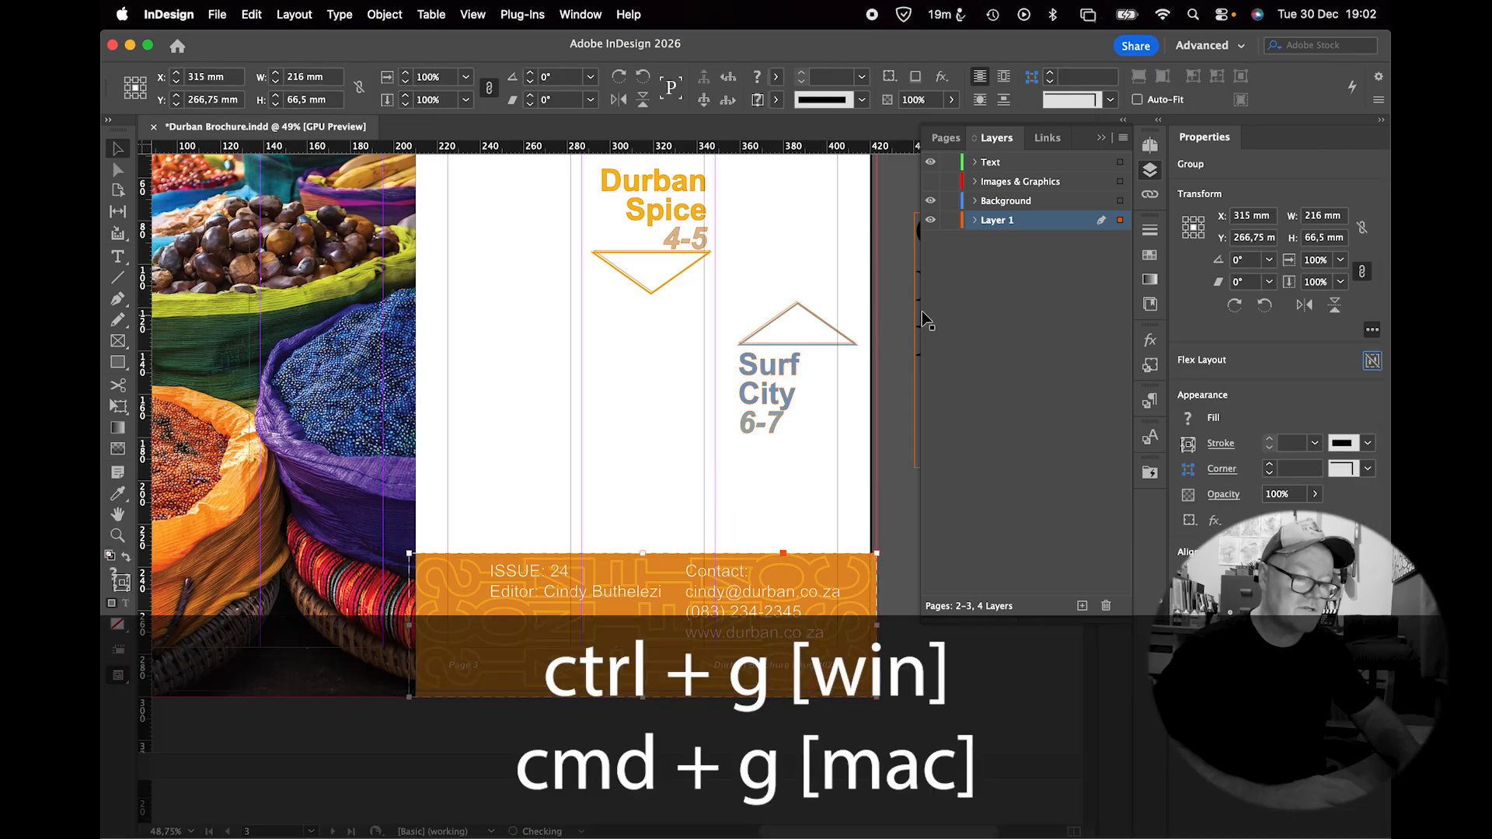
pyautogui.moveTo(1119, 223); pyautogui.dragTo(1118, 189)
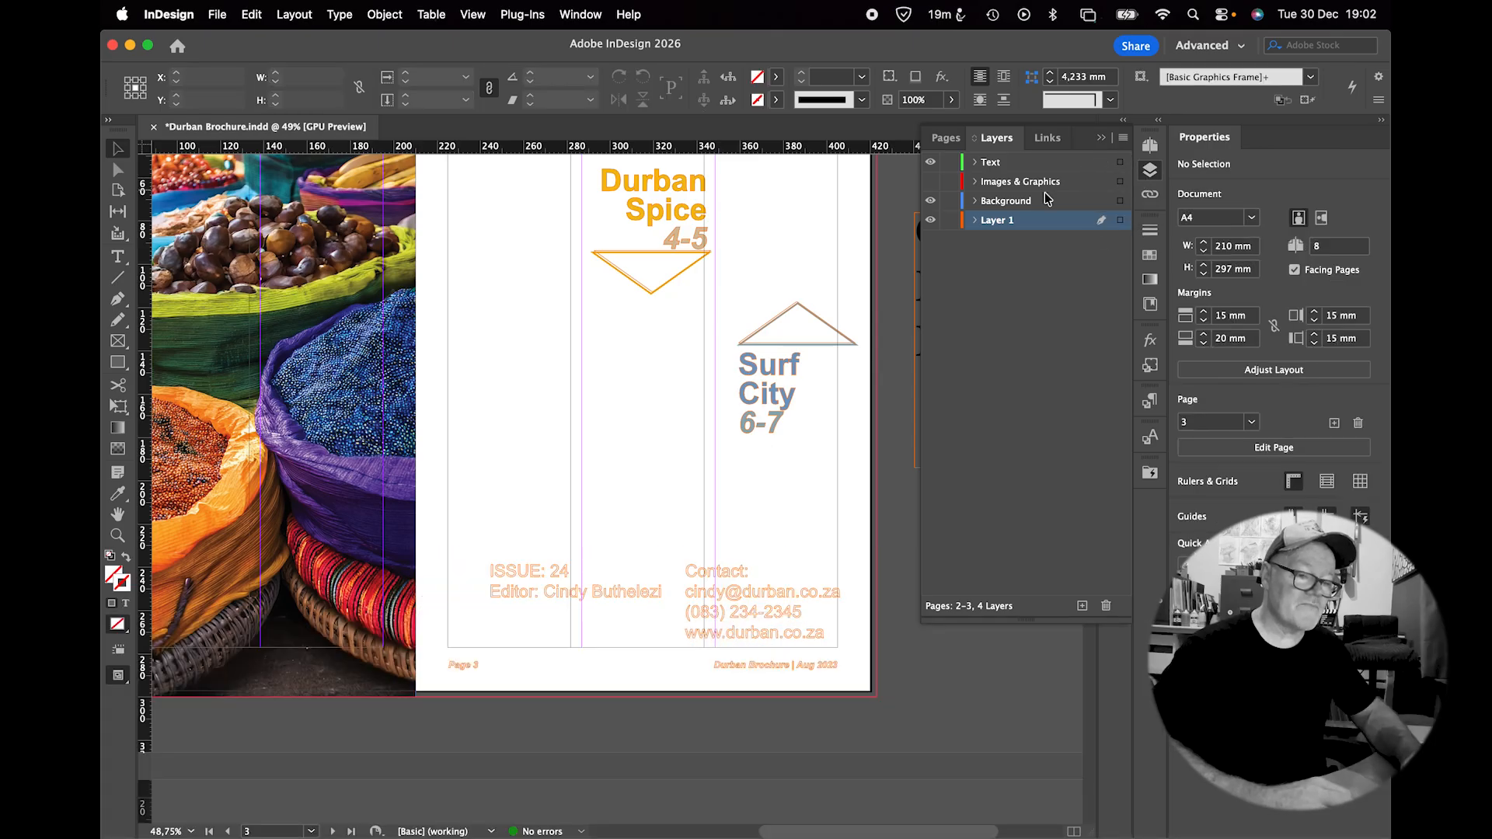
# Move the triangle outlines by both headings, including the duplicates stacked beneath them, from Layer 1 to Images & Graphics.
pyautogui.click(814, 319)
pyautogui.keyDown('shift'); pyautogui.click(657, 291); pyautogui.keyUp('shift')
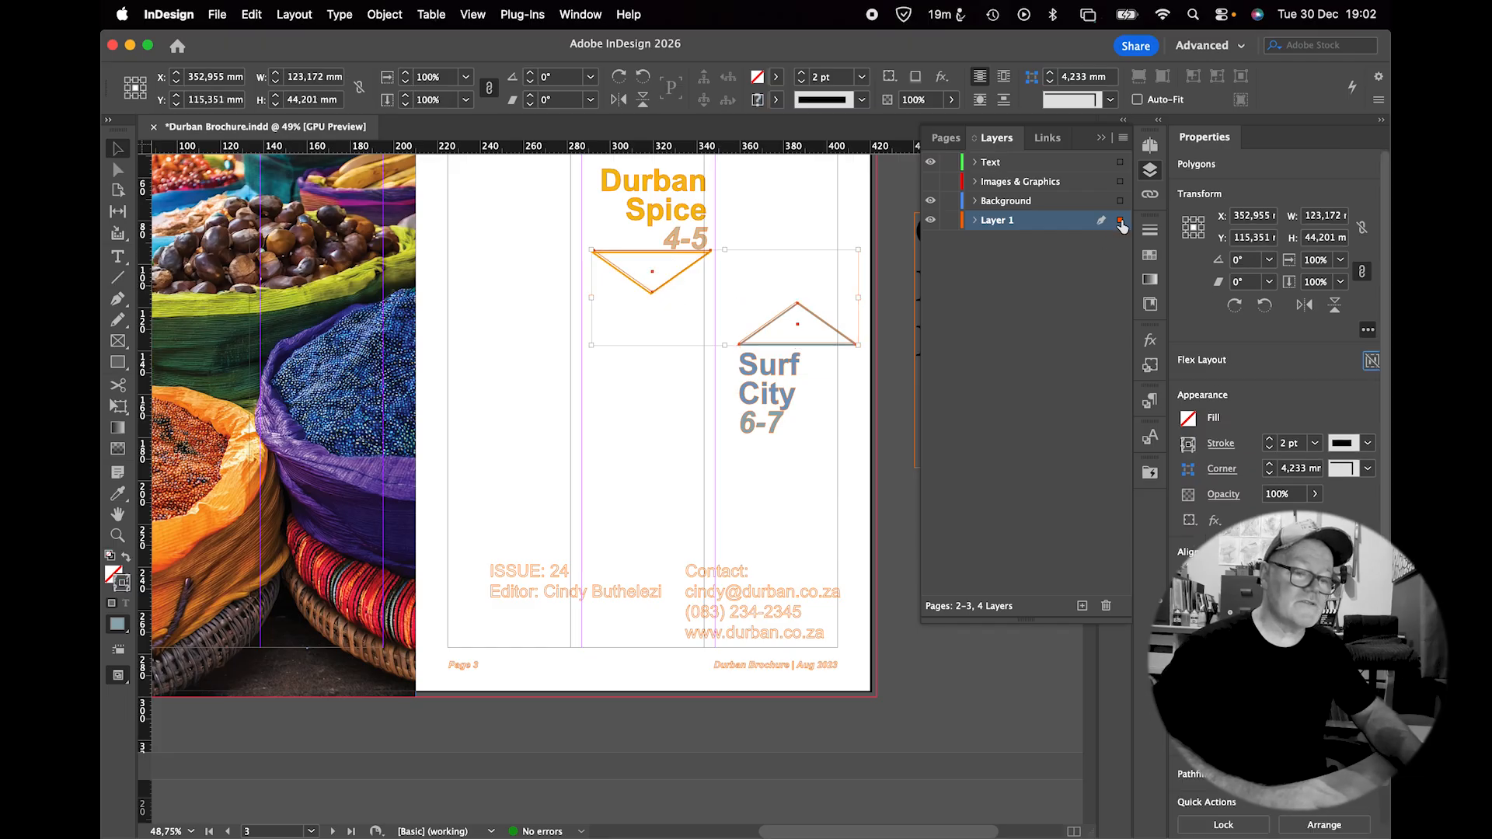
pyautogui.moveTo(1120, 222); pyautogui.dragTo(1120, 181)
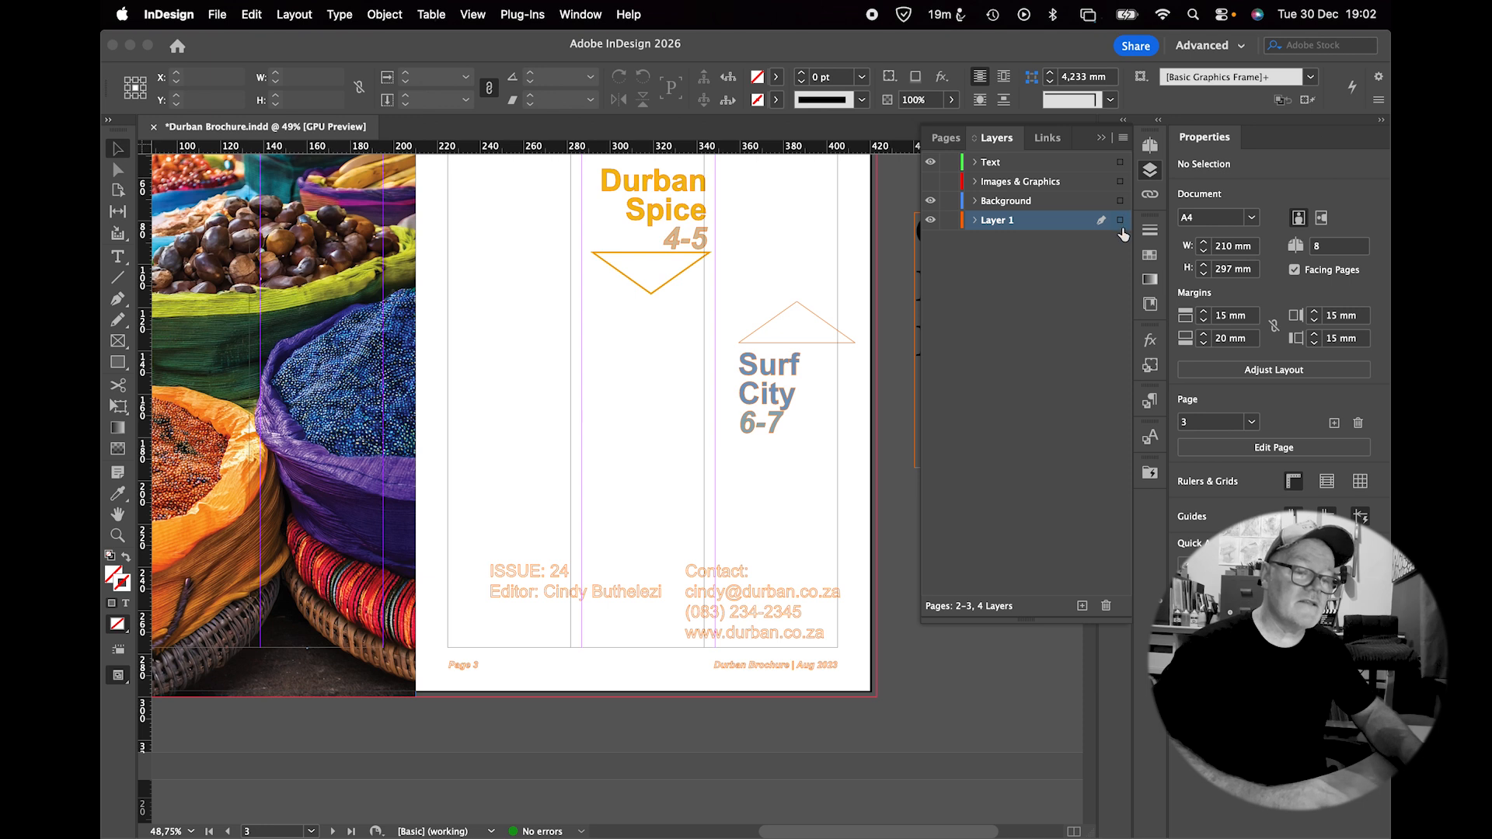
pyautogui.click(650, 290)
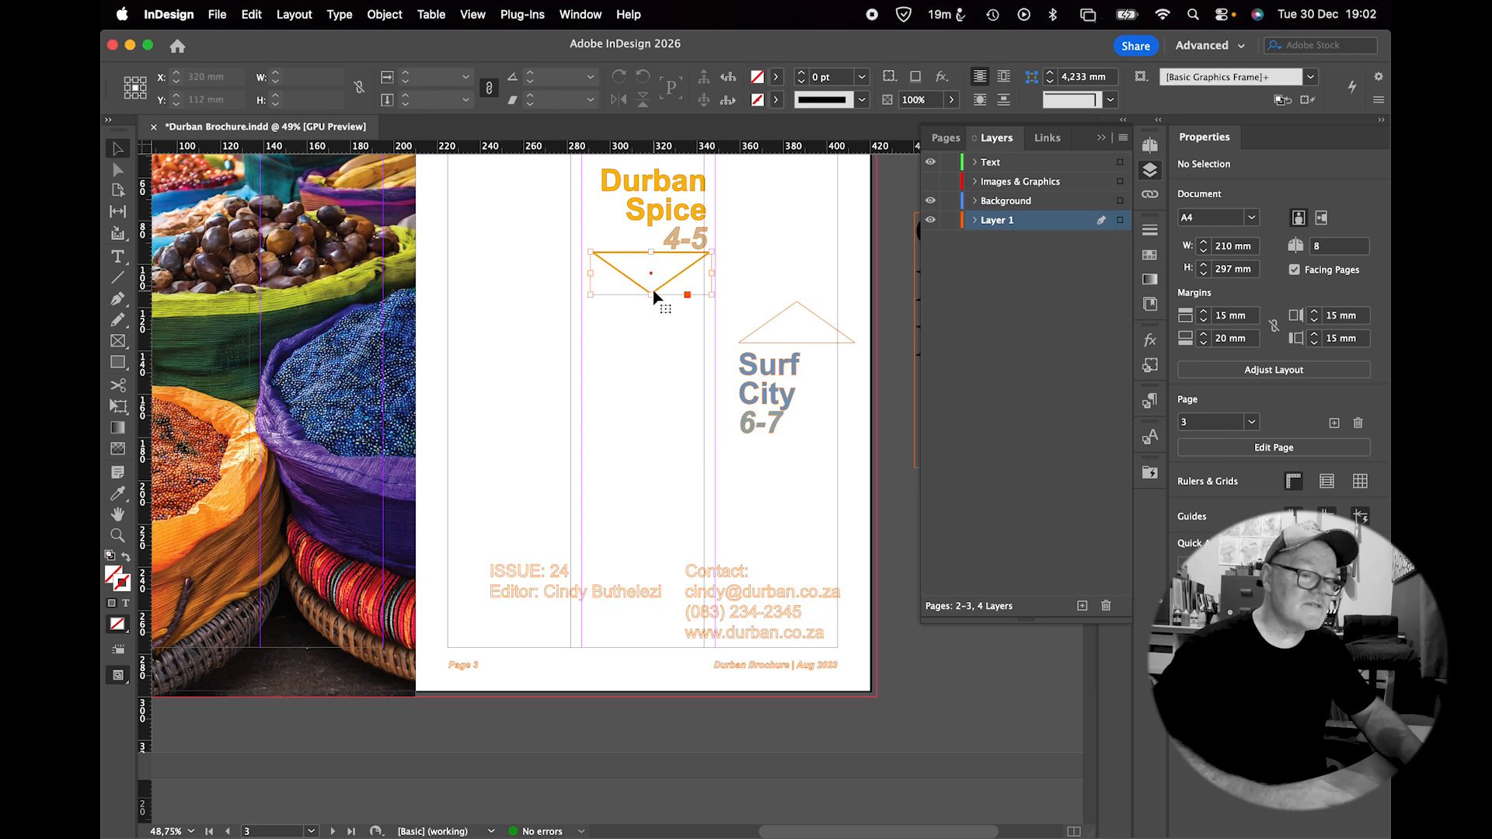
pyautogui.keyDown('shift'); pyautogui.click(783, 313); pyautogui.keyUp('shift')
pyautogui.moveTo(1120, 223); pyautogui.dragTo(1120, 187)
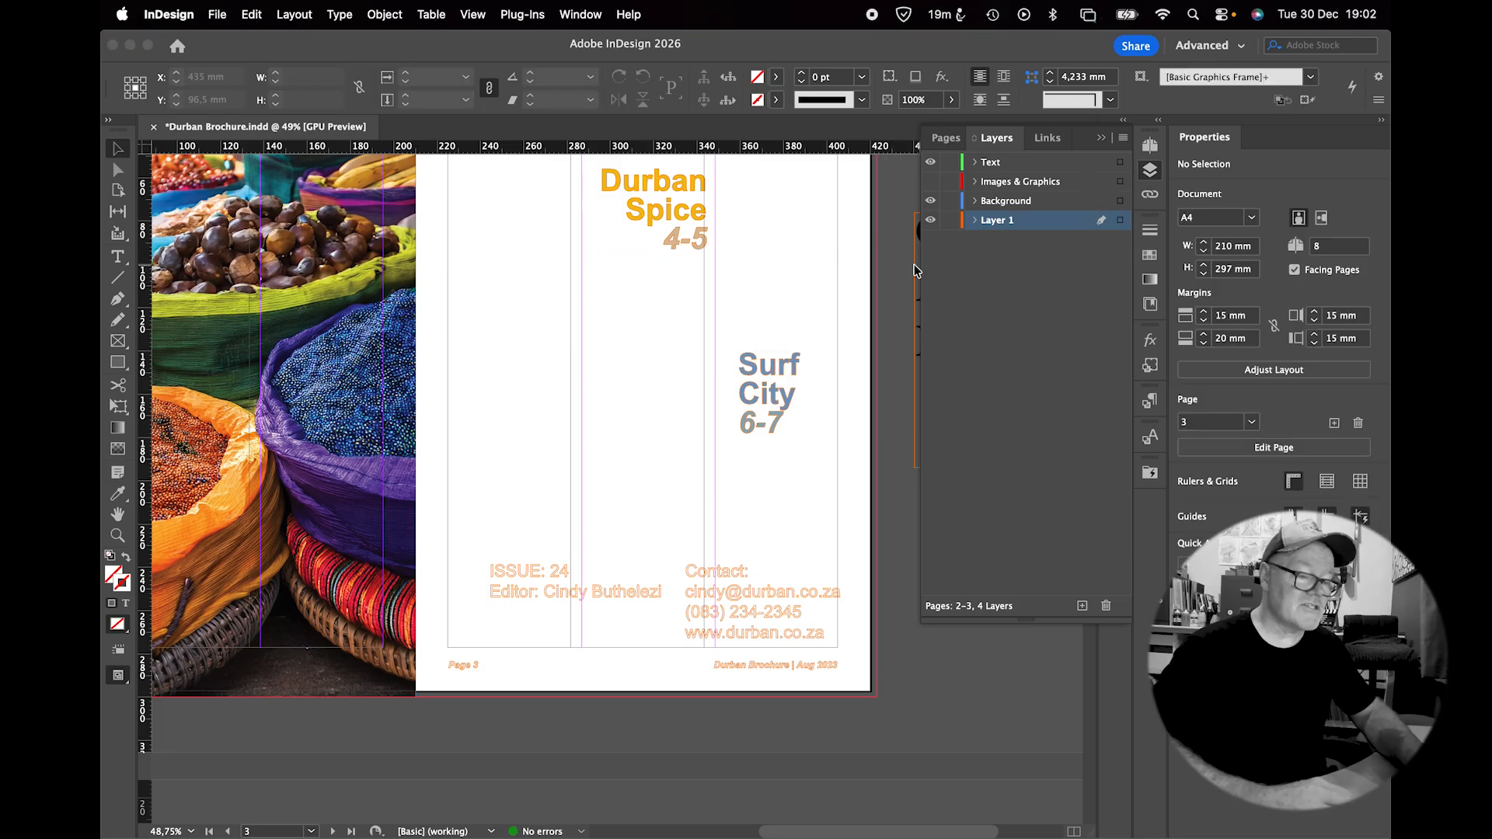
# Move the Durban Spice and Surf City headings, issue, editor and contact text, and both footer lines from Layer 1 to the Text layer.
pyautogui.click(665, 204)
pyautogui.keyDown('shift'); pyautogui.click(772, 370); pyautogui.keyUp('shift')
pyautogui.keyDown('shift'); pyautogui.click(736, 597); pyautogui.keyUp('shift')
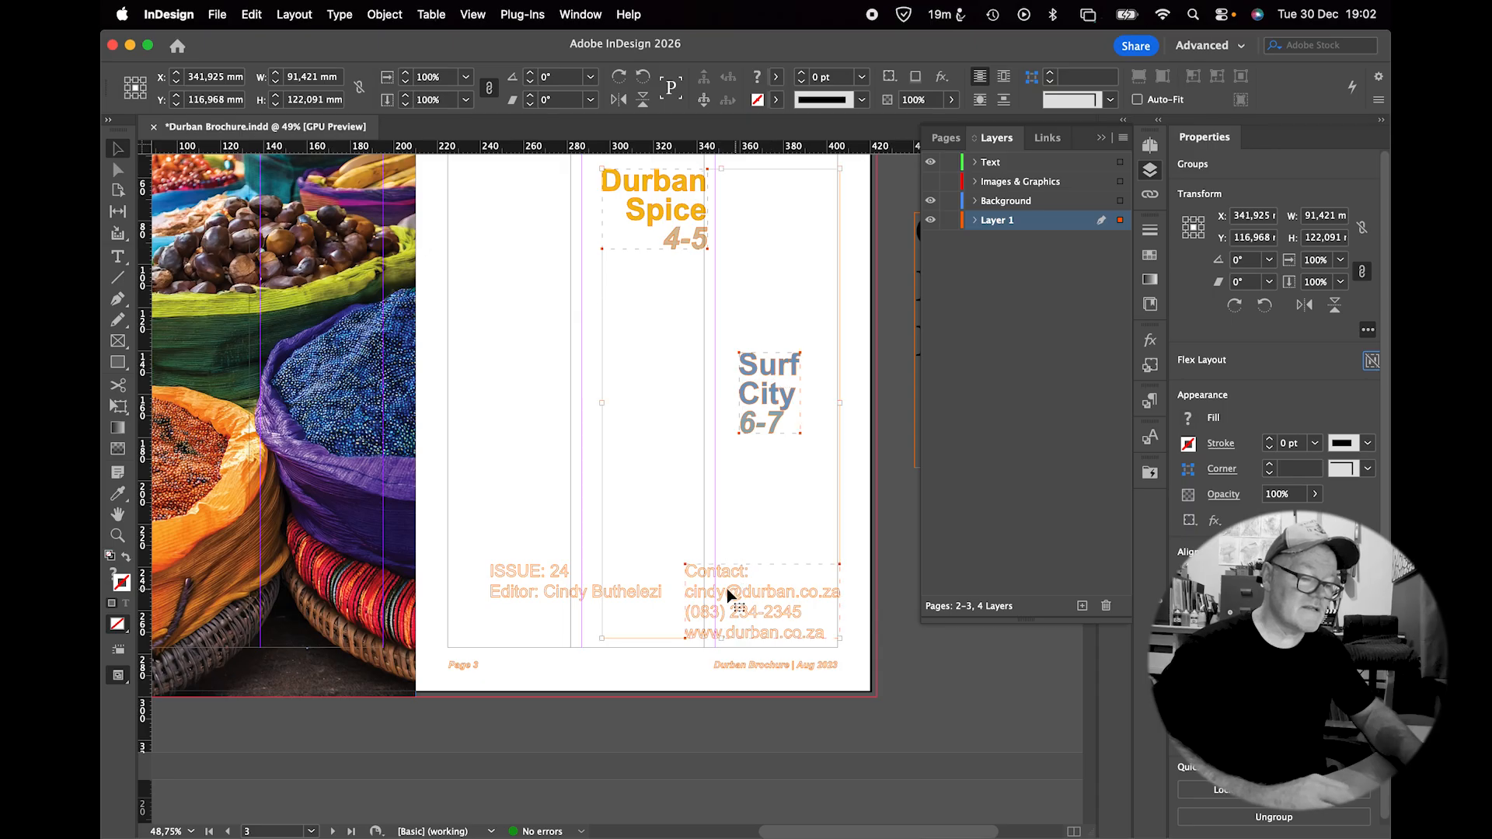
pyautogui.keyDown('shift'); pyautogui.click(567, 604); pyautogui.keyUp('shift')
pyautogui.keyDown('shift'); pyautogui.click(735, 670); pyautogui.keyUp('shift')
pyautogui.keyDown('shift'); pyautogui.click(472, 667); pyautogui.keyUp('shift')
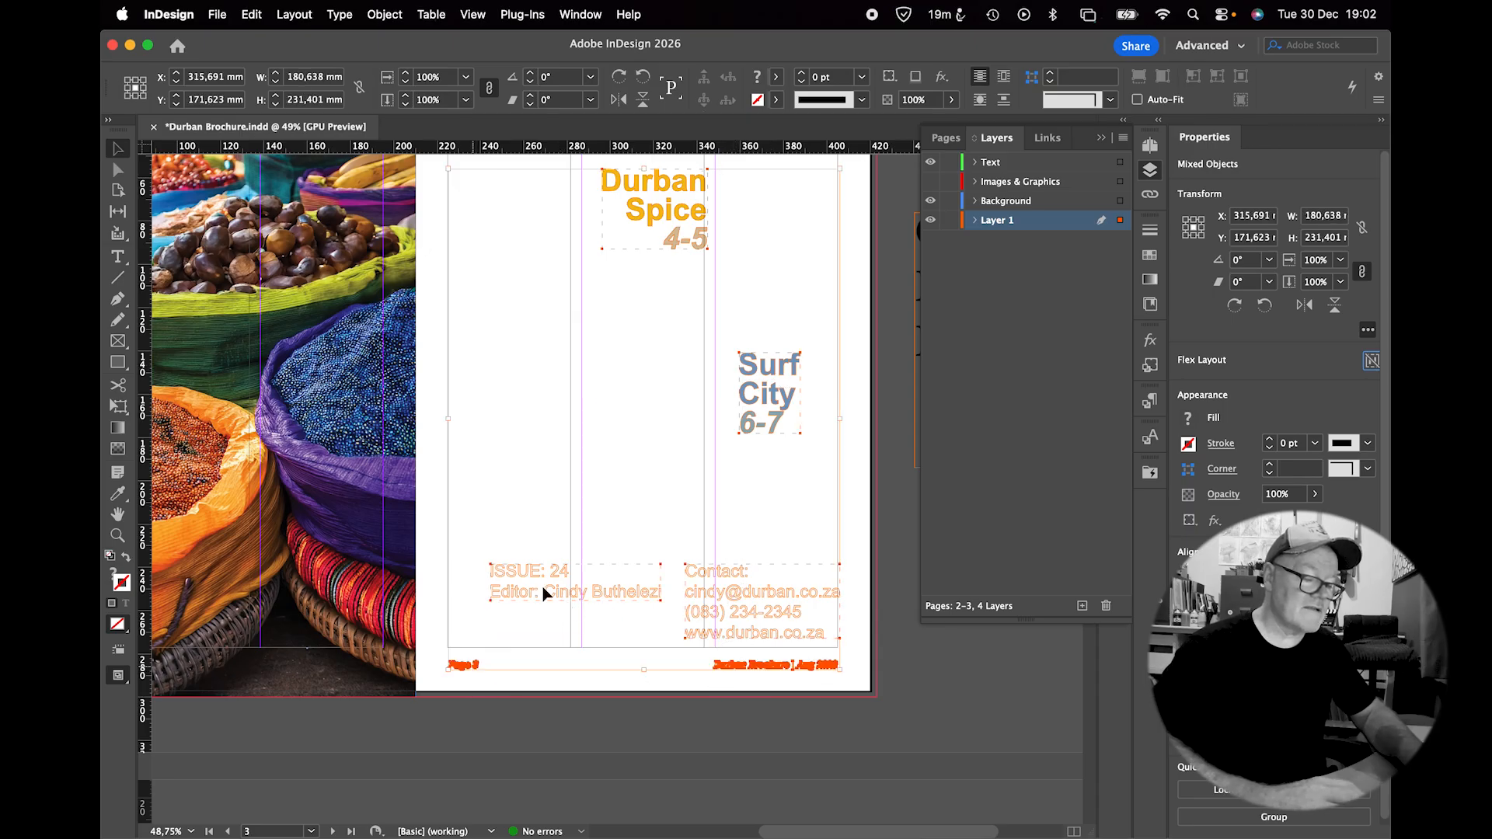
pyautogui.moveTo(1119, 224); pyautogui.dragTo(1120, 162)
# Show the Images & Graphics layer, hide Layer 1 and switch to Preview mode to check page 3.
pyautogui.hscroll(-5, 726, 423)
pyautogui.scroll(-2, 726, 422)
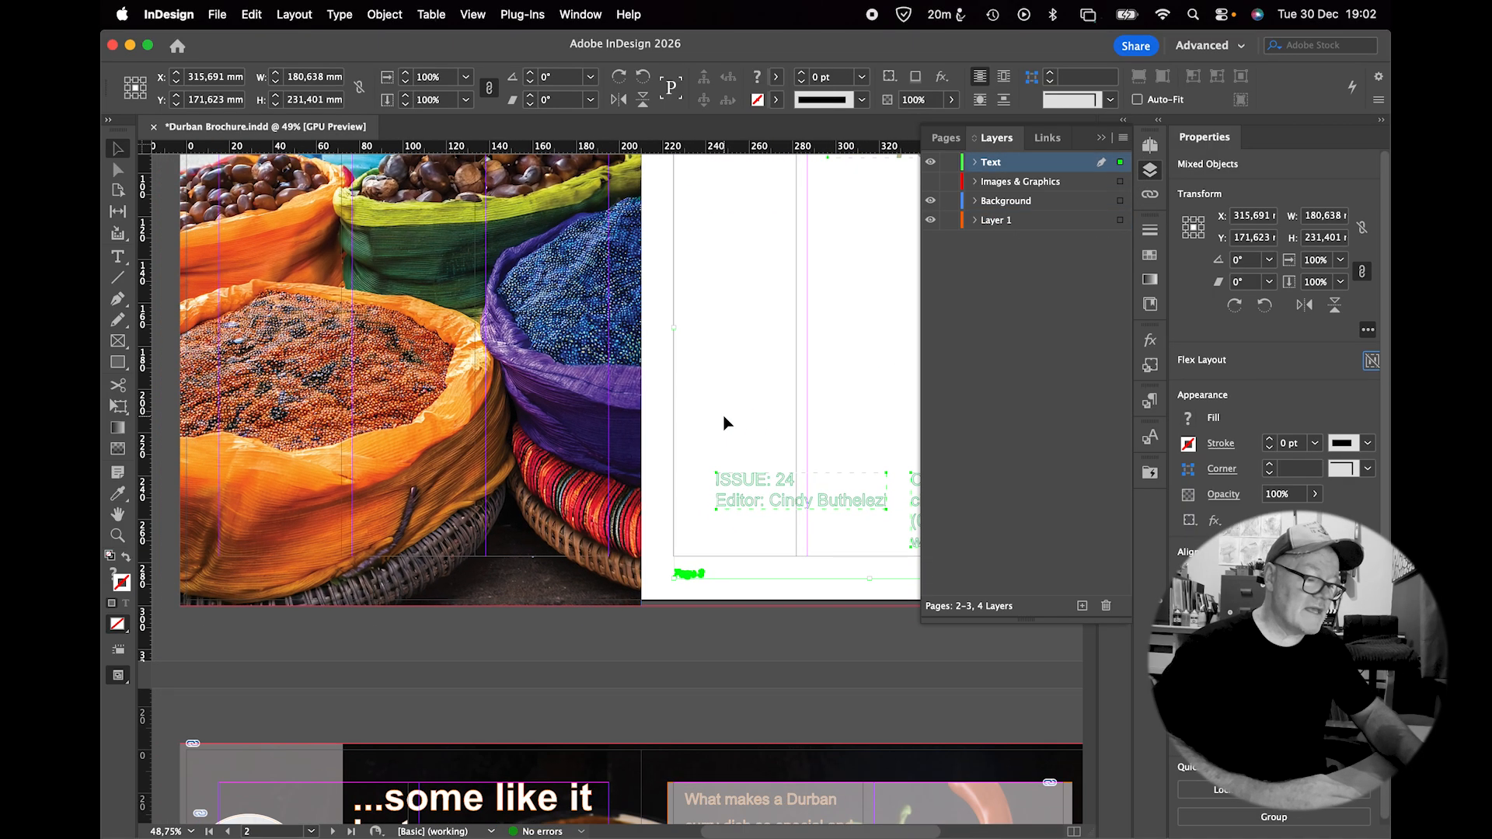
pyautogui.scroll(2, 725, 423)
pyautogui.hscroll(5, 724, 421)
pyautogui.scroll(3, 725, 422)
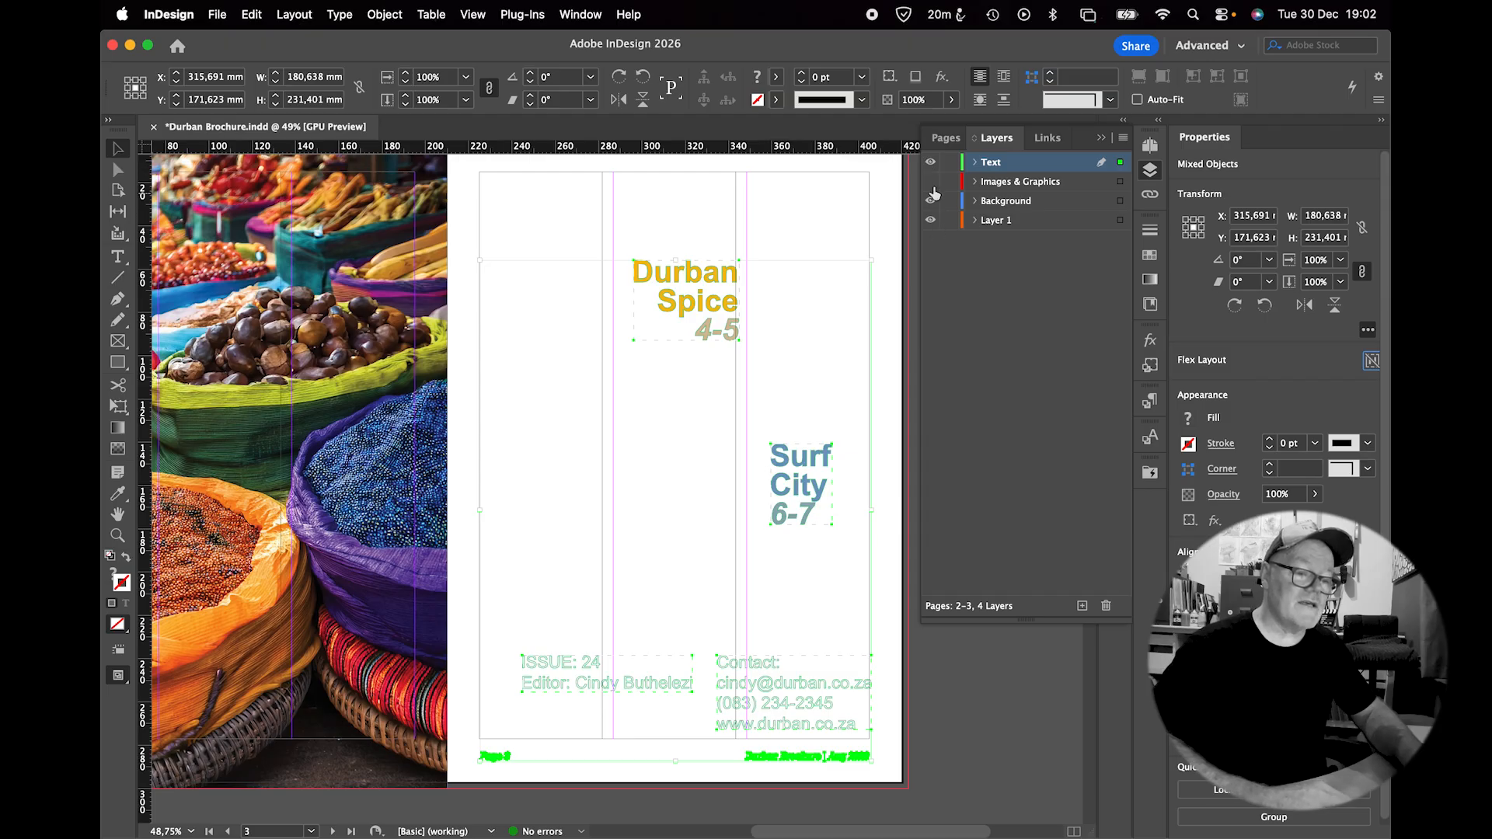
pyautogui.moveTo(931, 181); pyautogui.dragTo(931, 201)
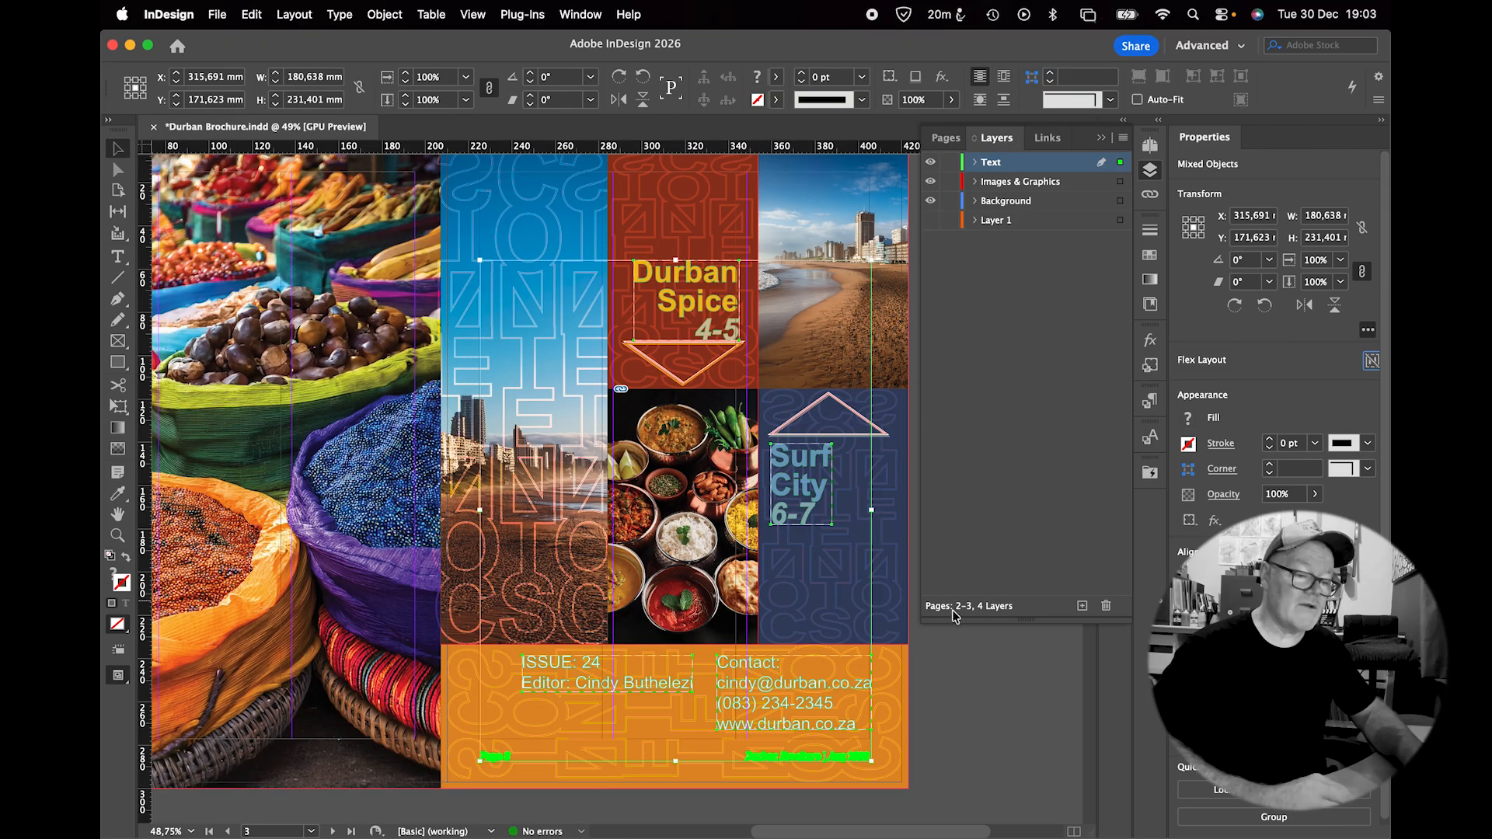
pyautogui.click(991, 698)
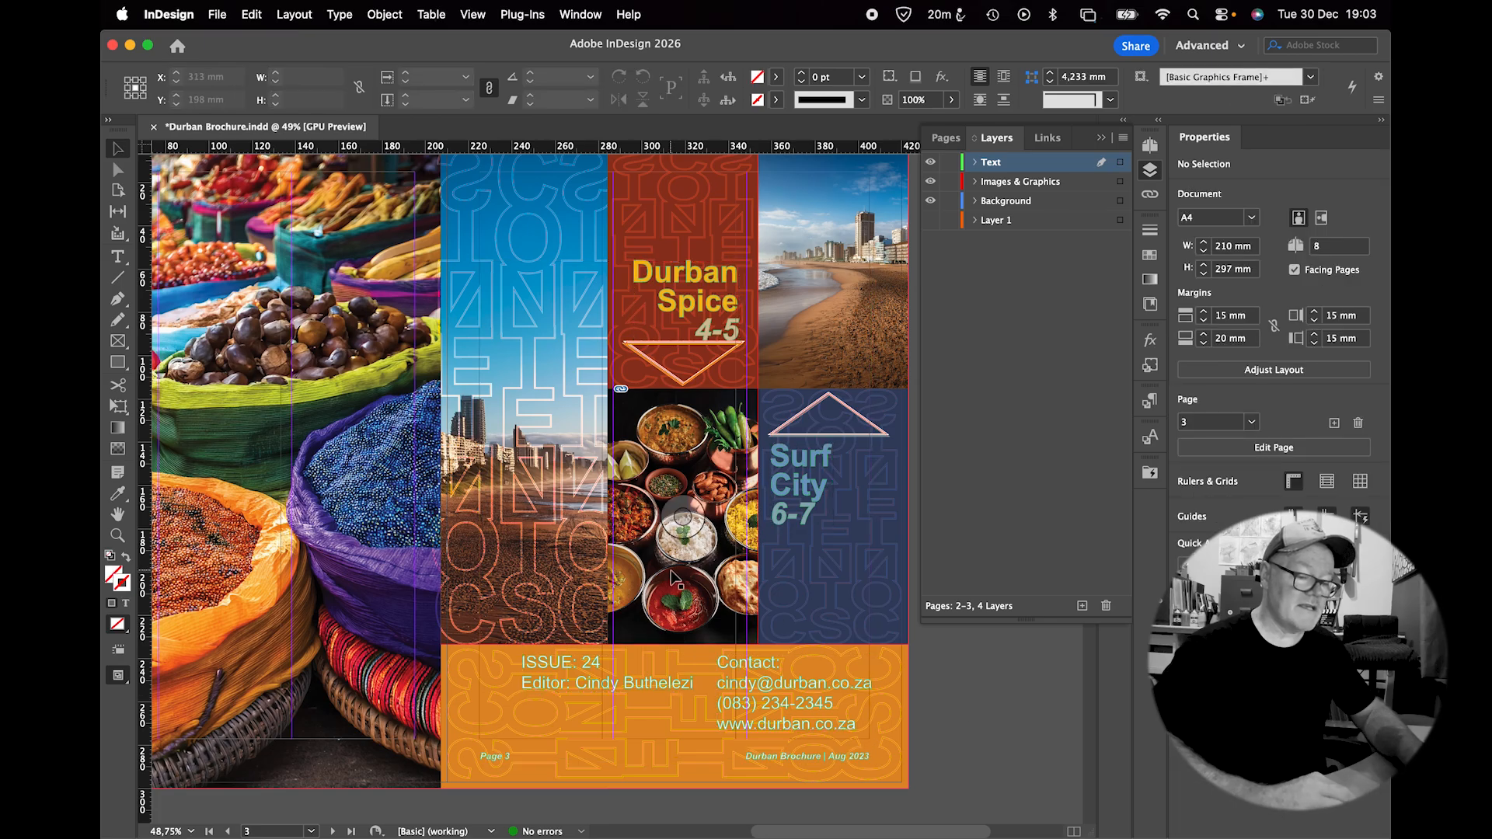
pyautogui.press('w')
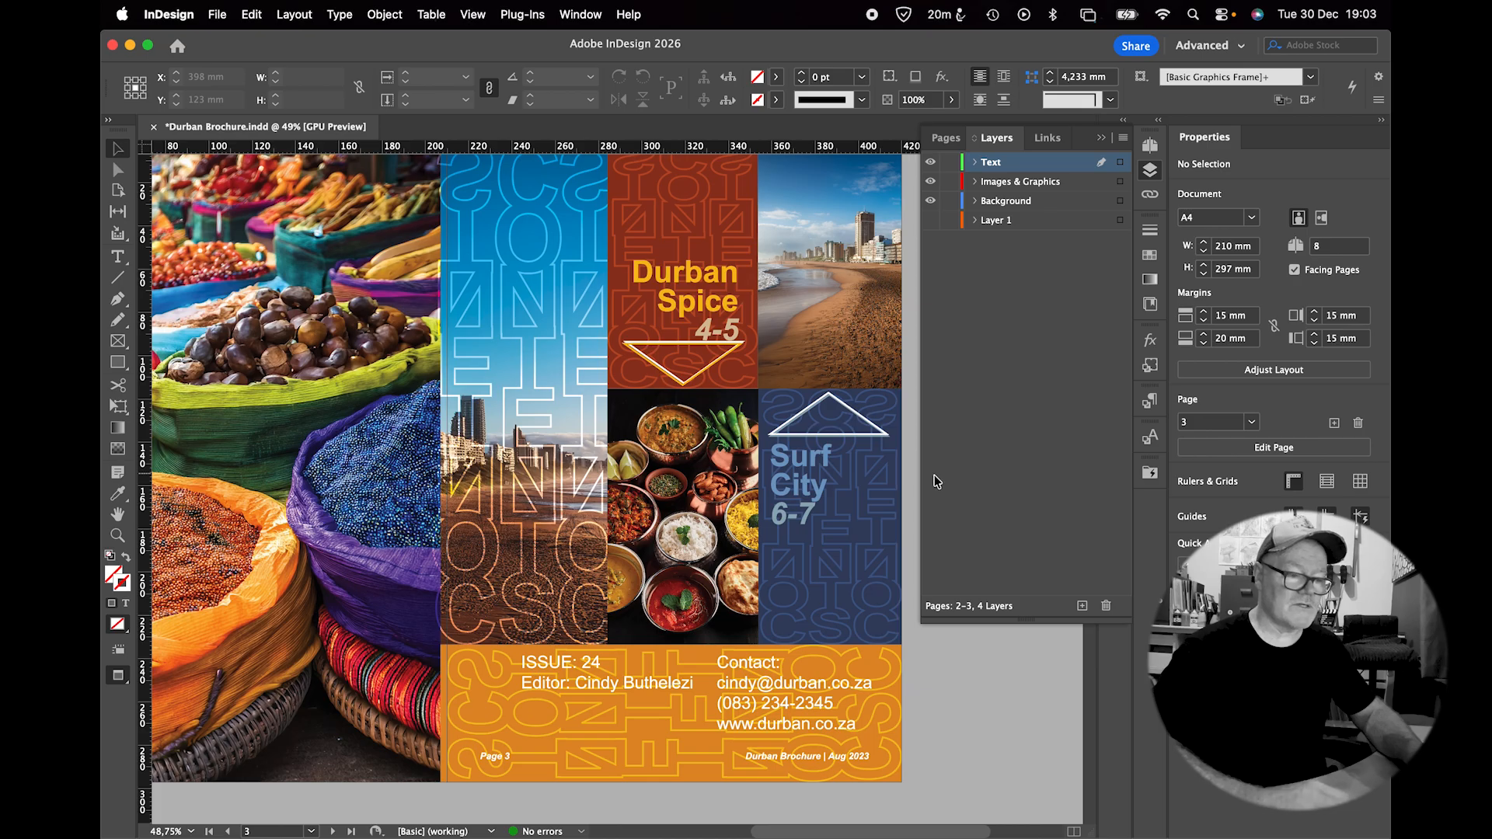
# Show Layer 1 again for the curry spread on pages 4–5.
pyautogui.scroll(-10, 709, 450)
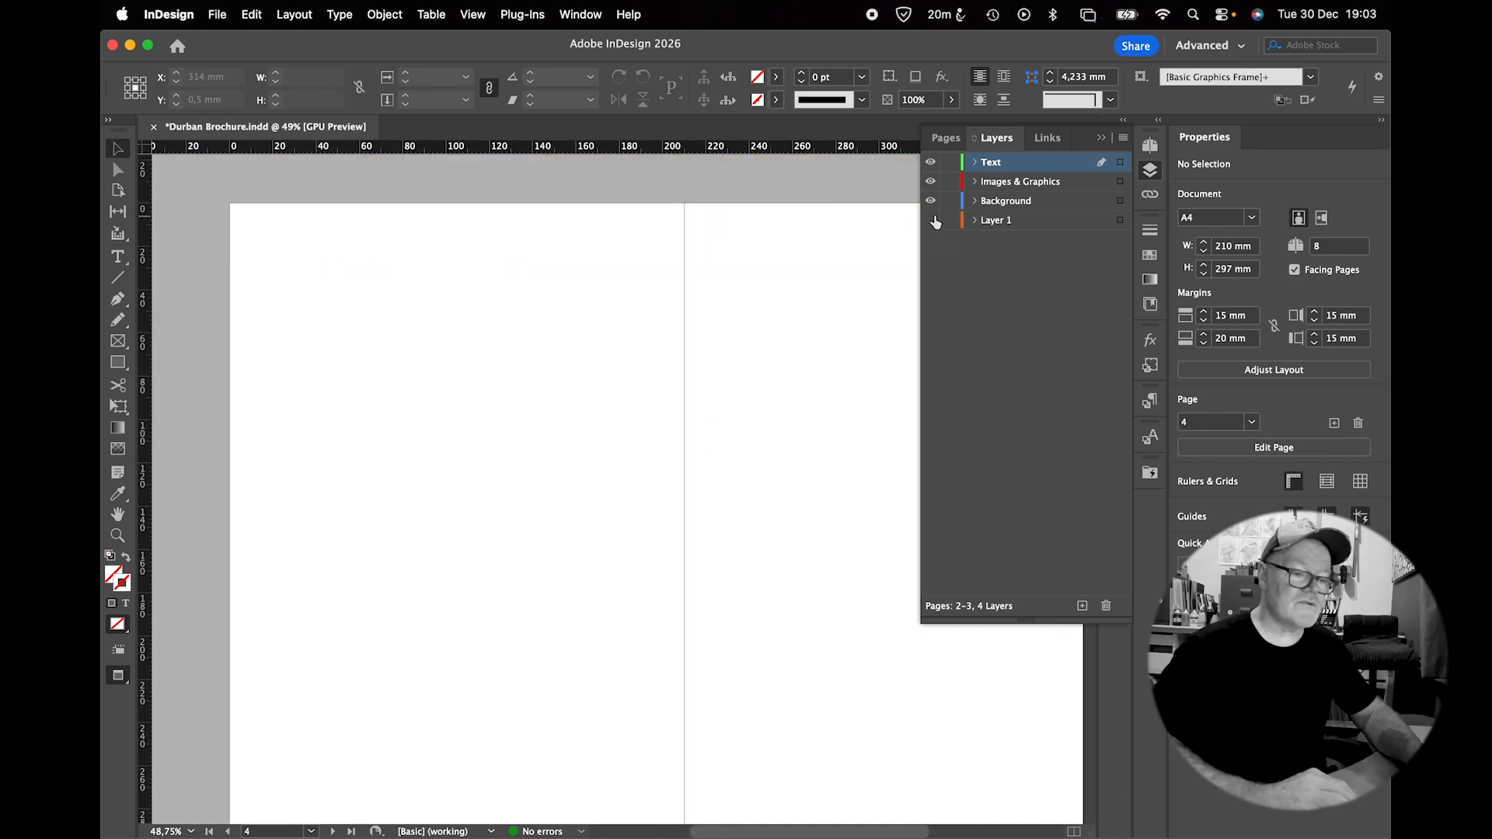
pyautogui.scroll(-3, 560, 437)
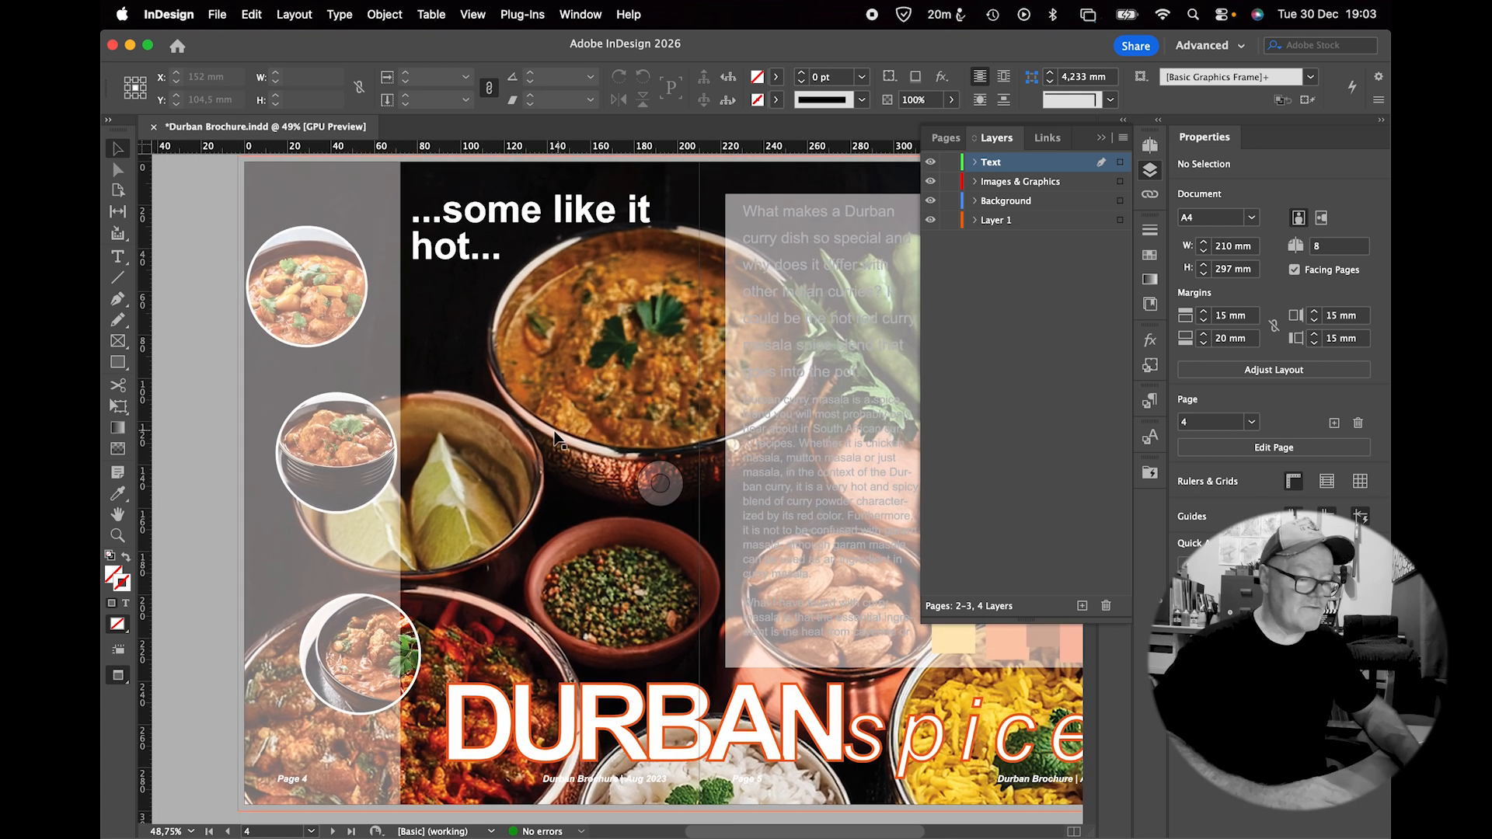
# Send the translucent white strip on page 4 backward until it sits behind the three circular curry images.
pyautogui.click(295, 278)
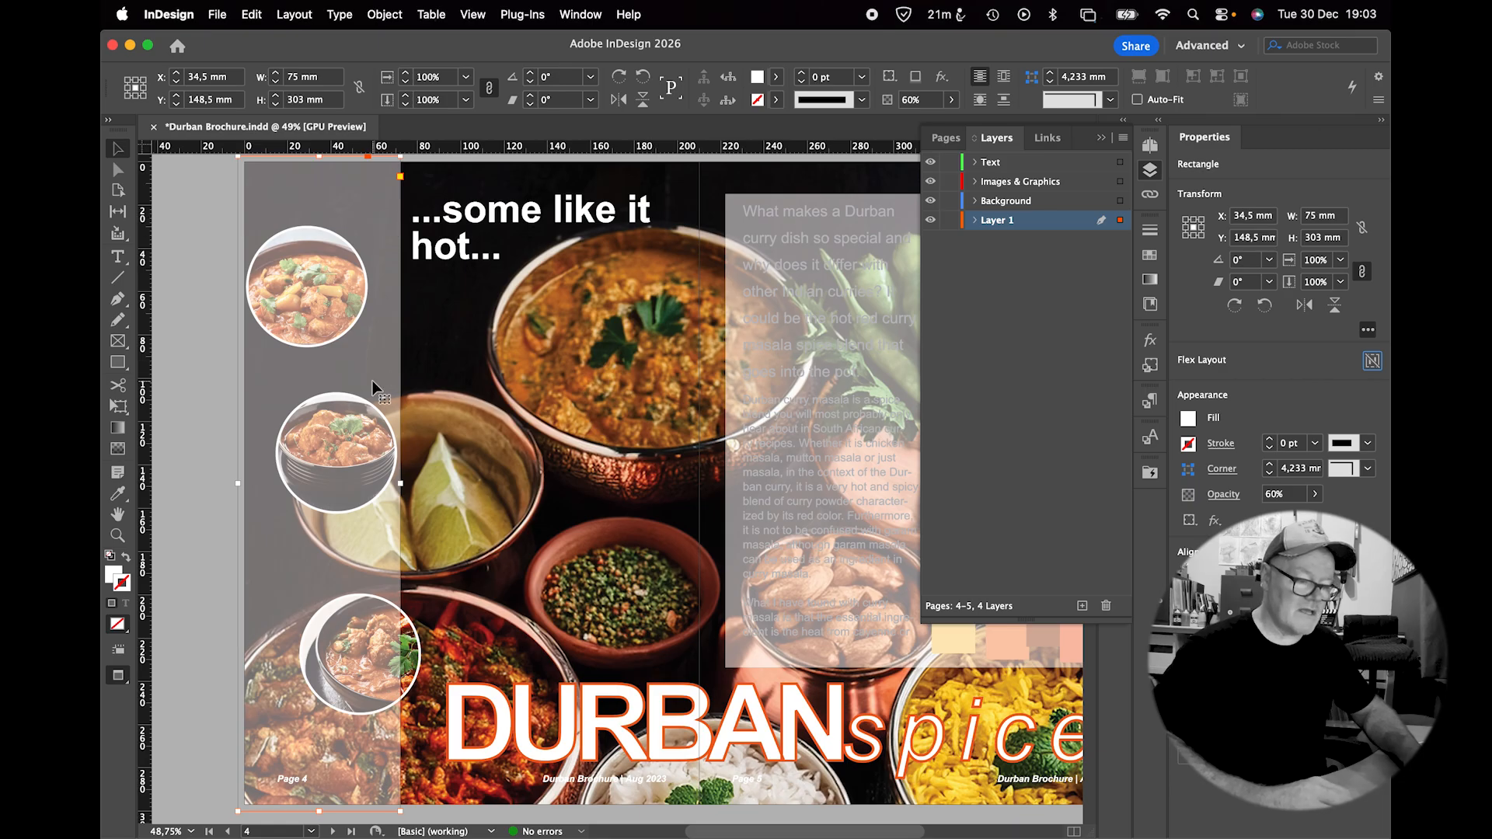
pyautogui.click(334, 315)
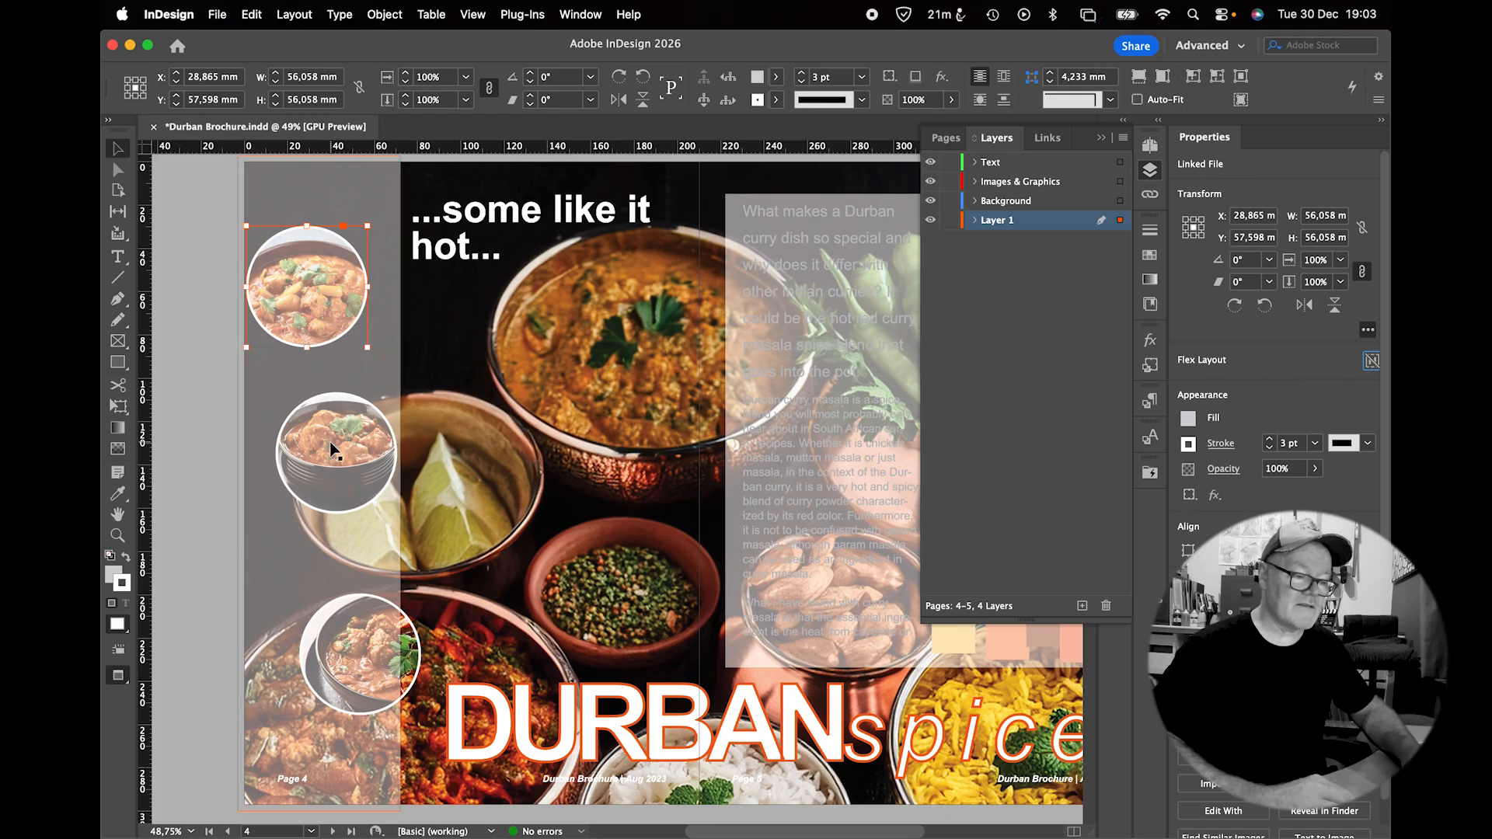
pyautogui.click(195, 454)
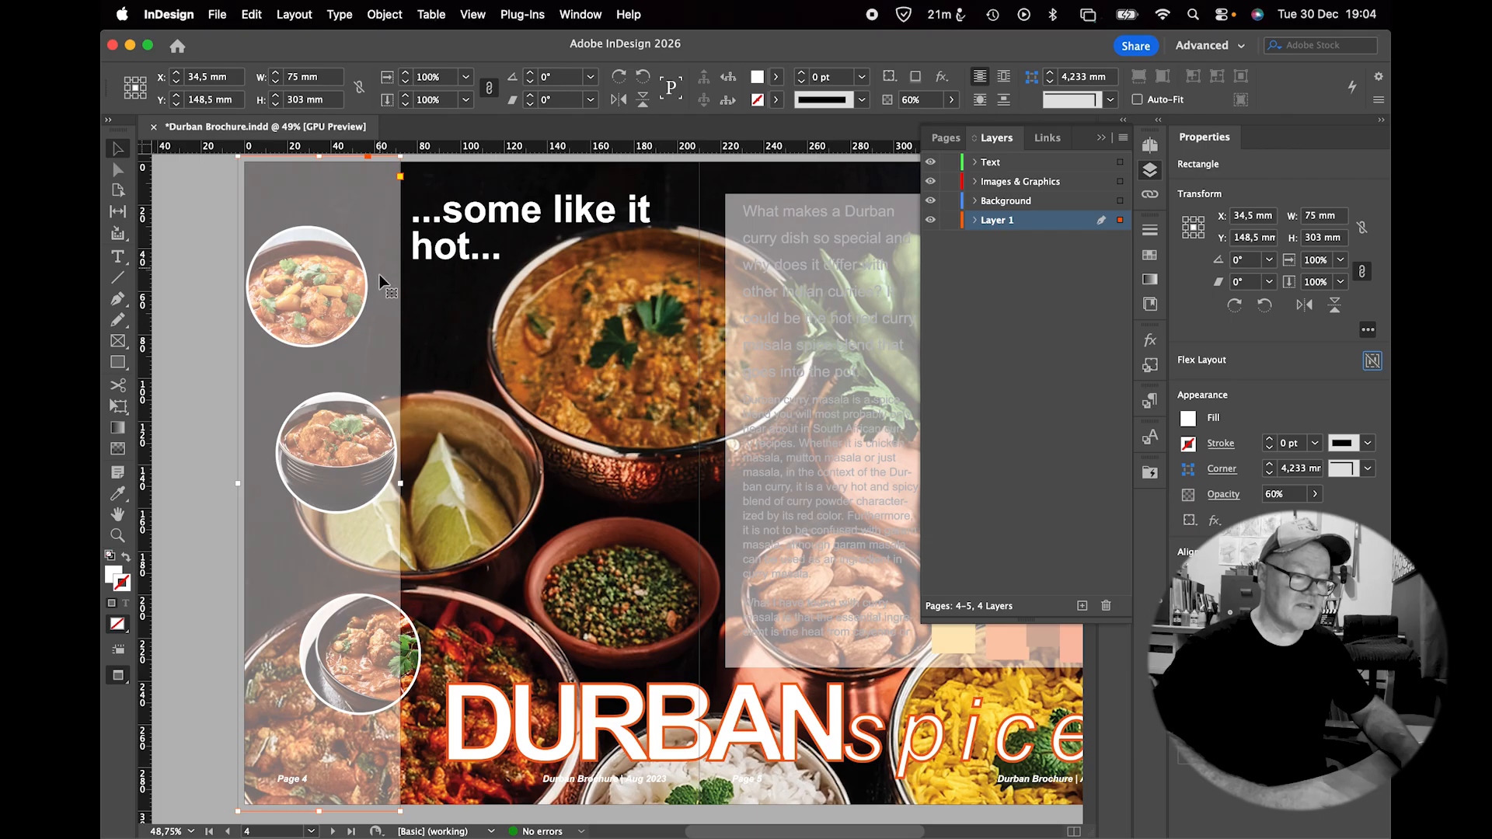
pyautogui.rightClick(373, 319)
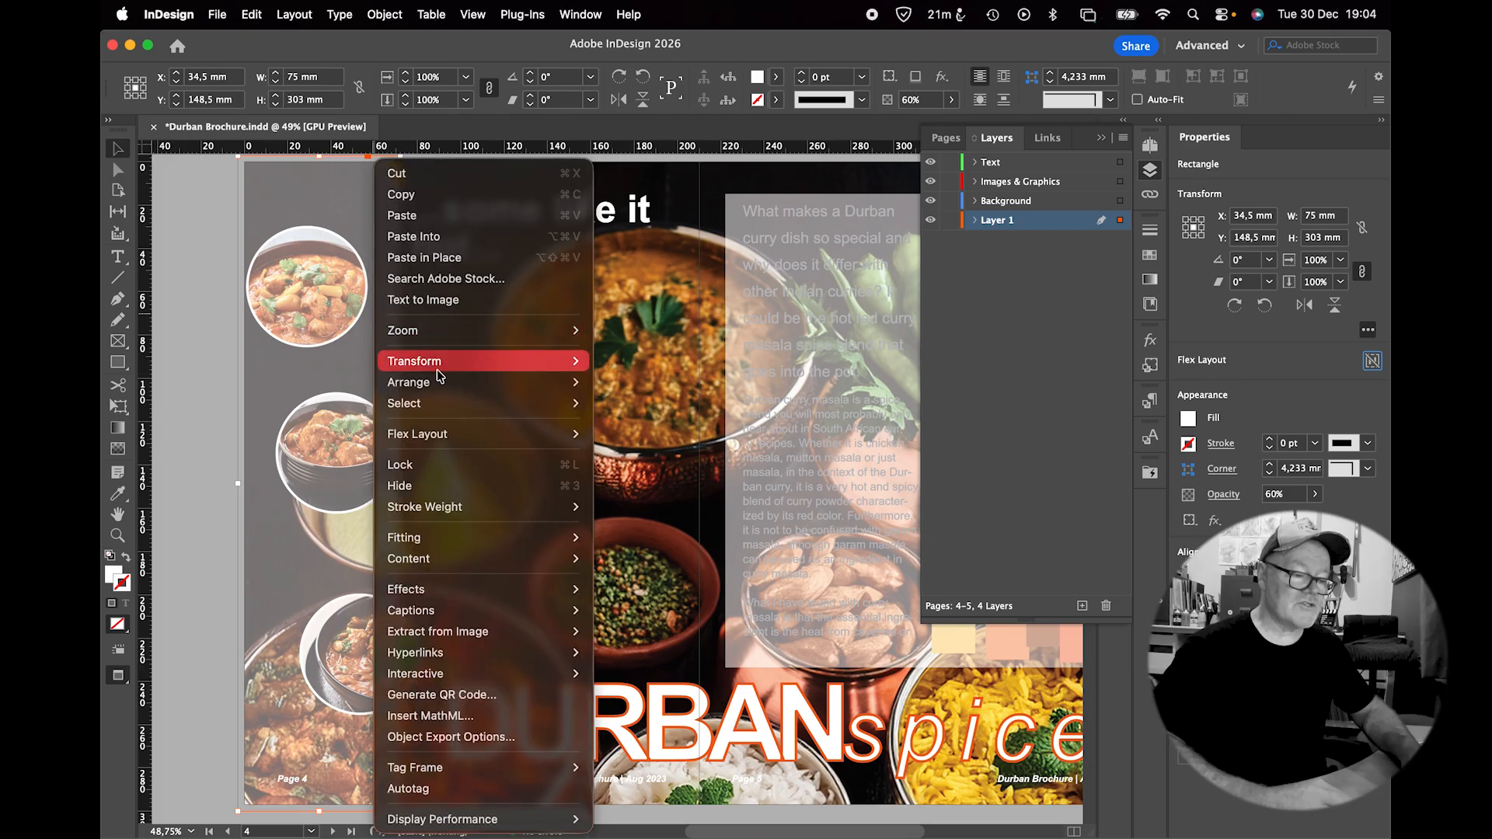
pyautogui.moveTo(447, 381)
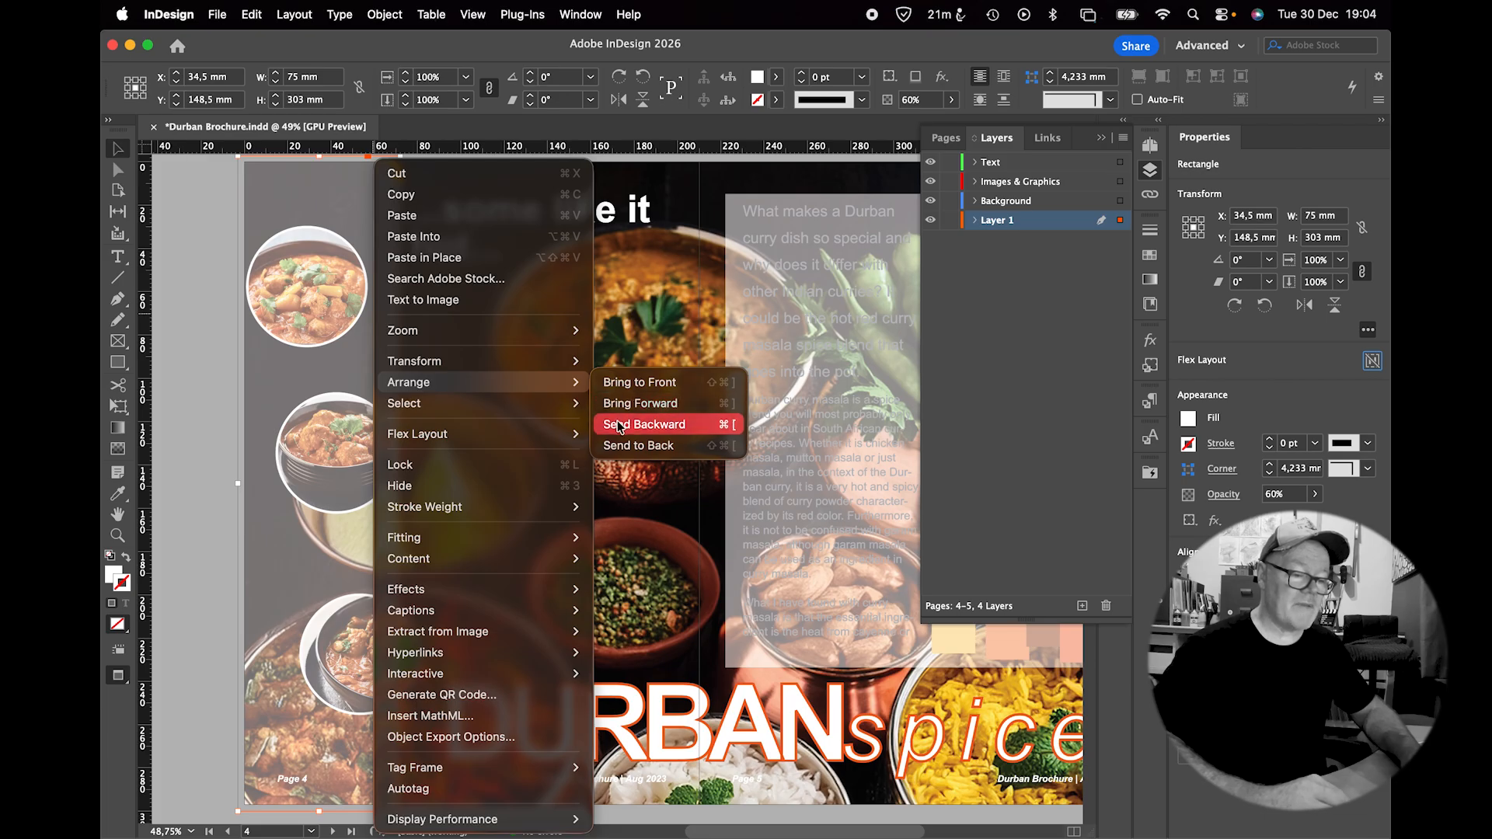
pyautogui.click(385, 14)
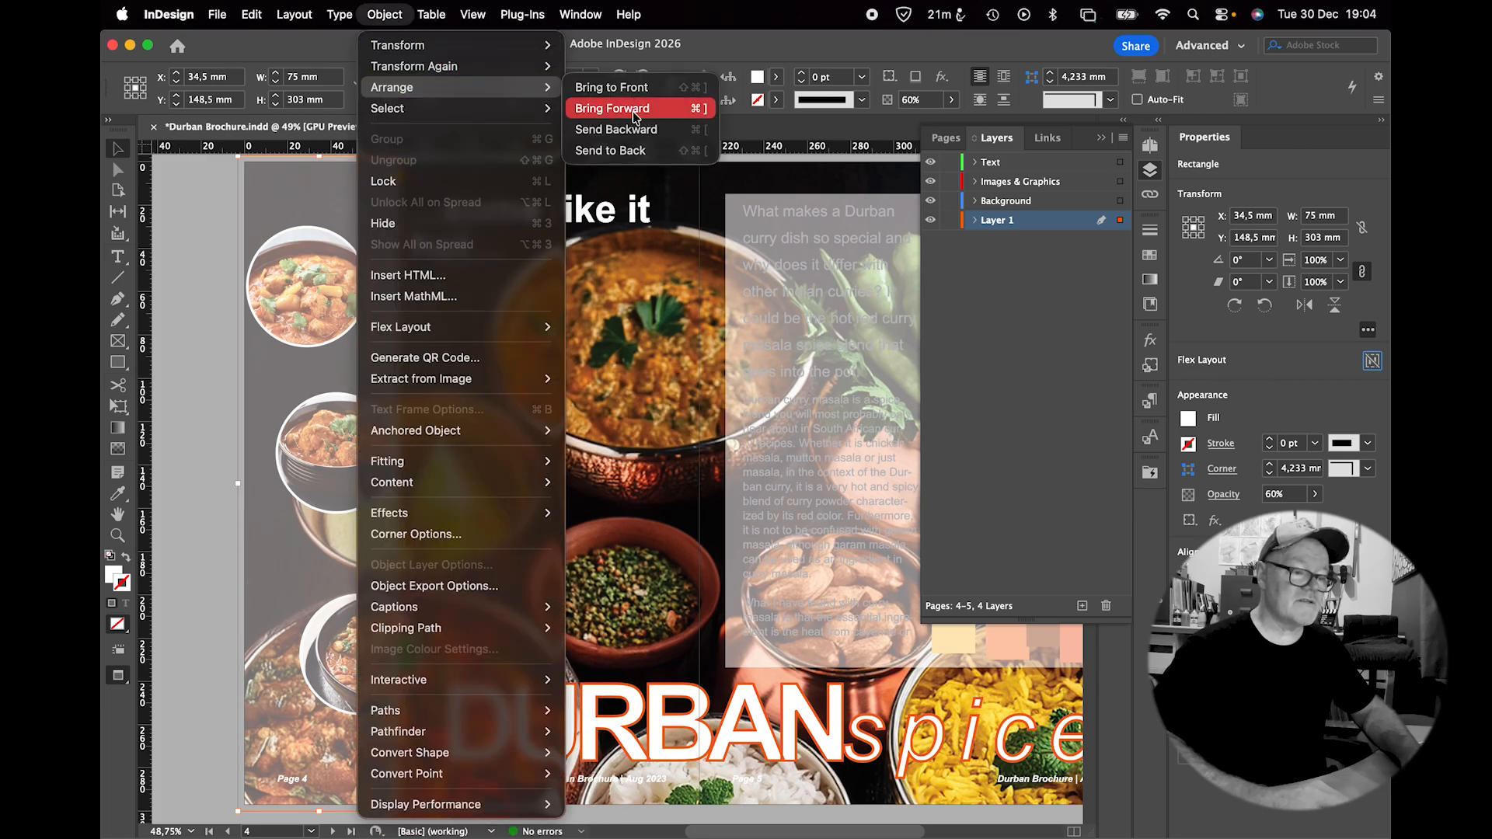
pyautogui.press('super+bracketleft')
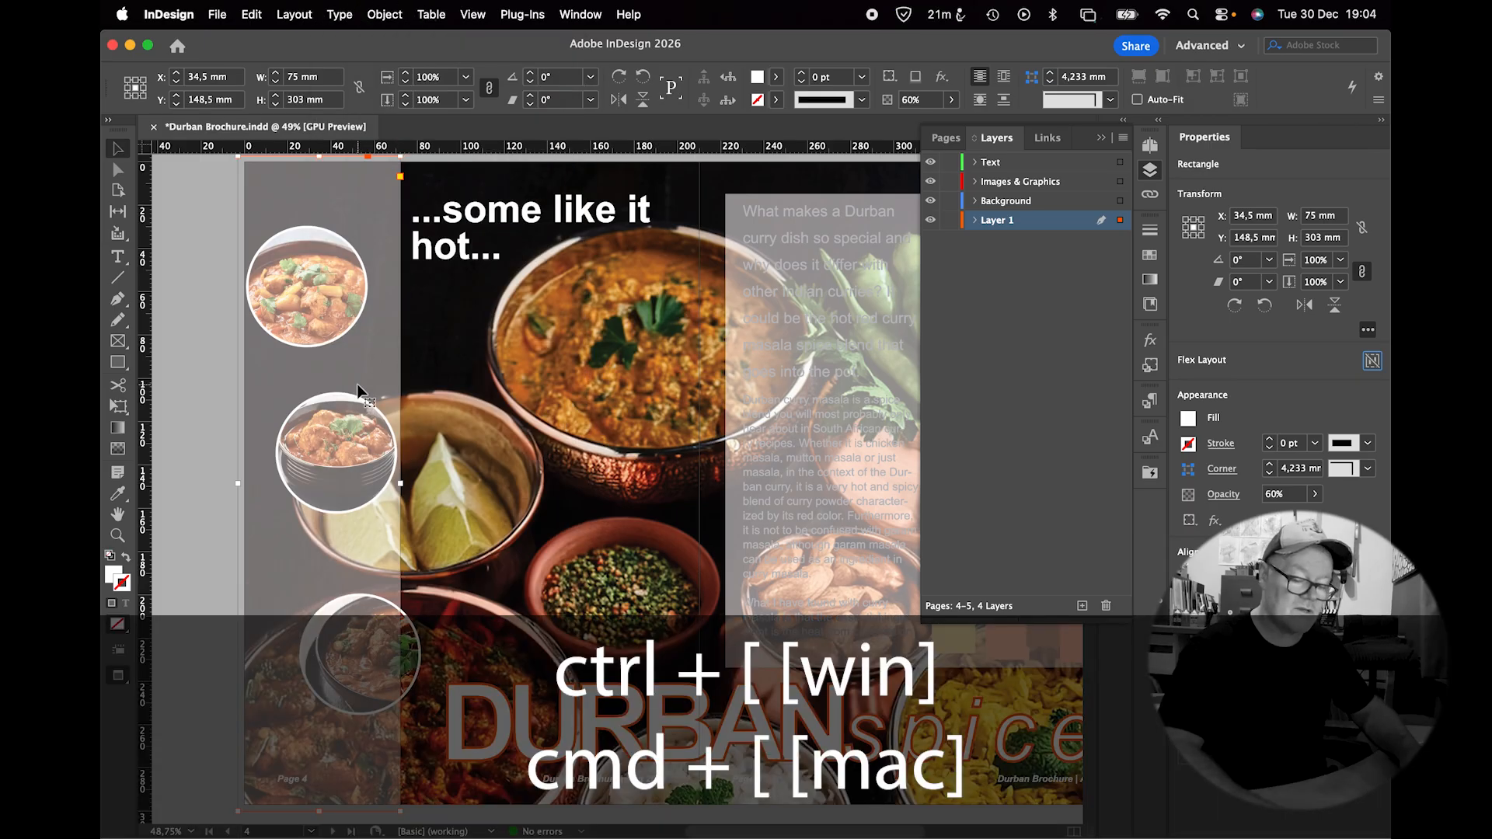
pyautogui.press('super+bracketleft')
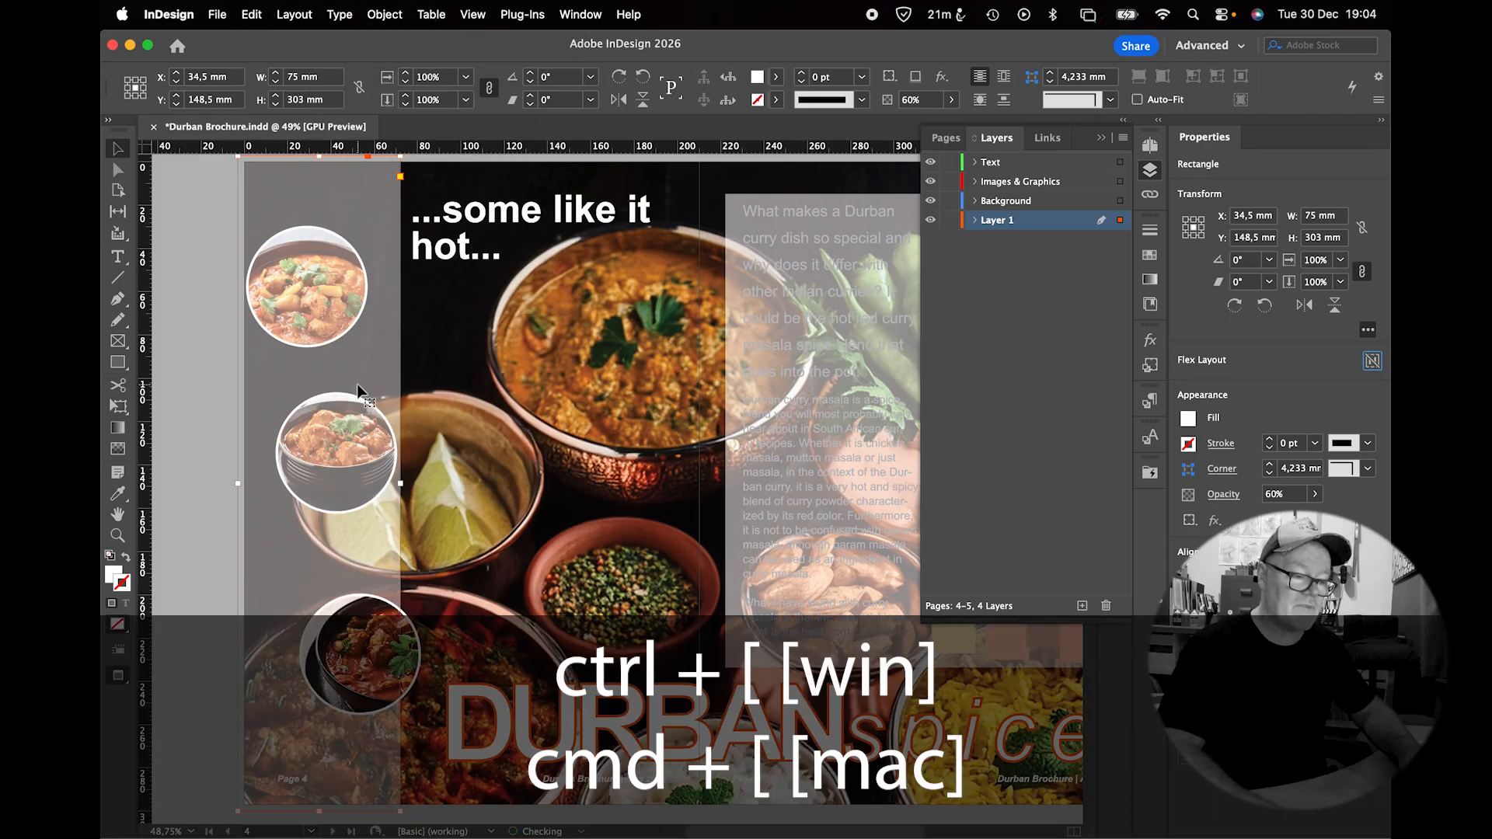
pyautogui.press('super+bracketleft')
pyautogui.press('super+bracketleft')
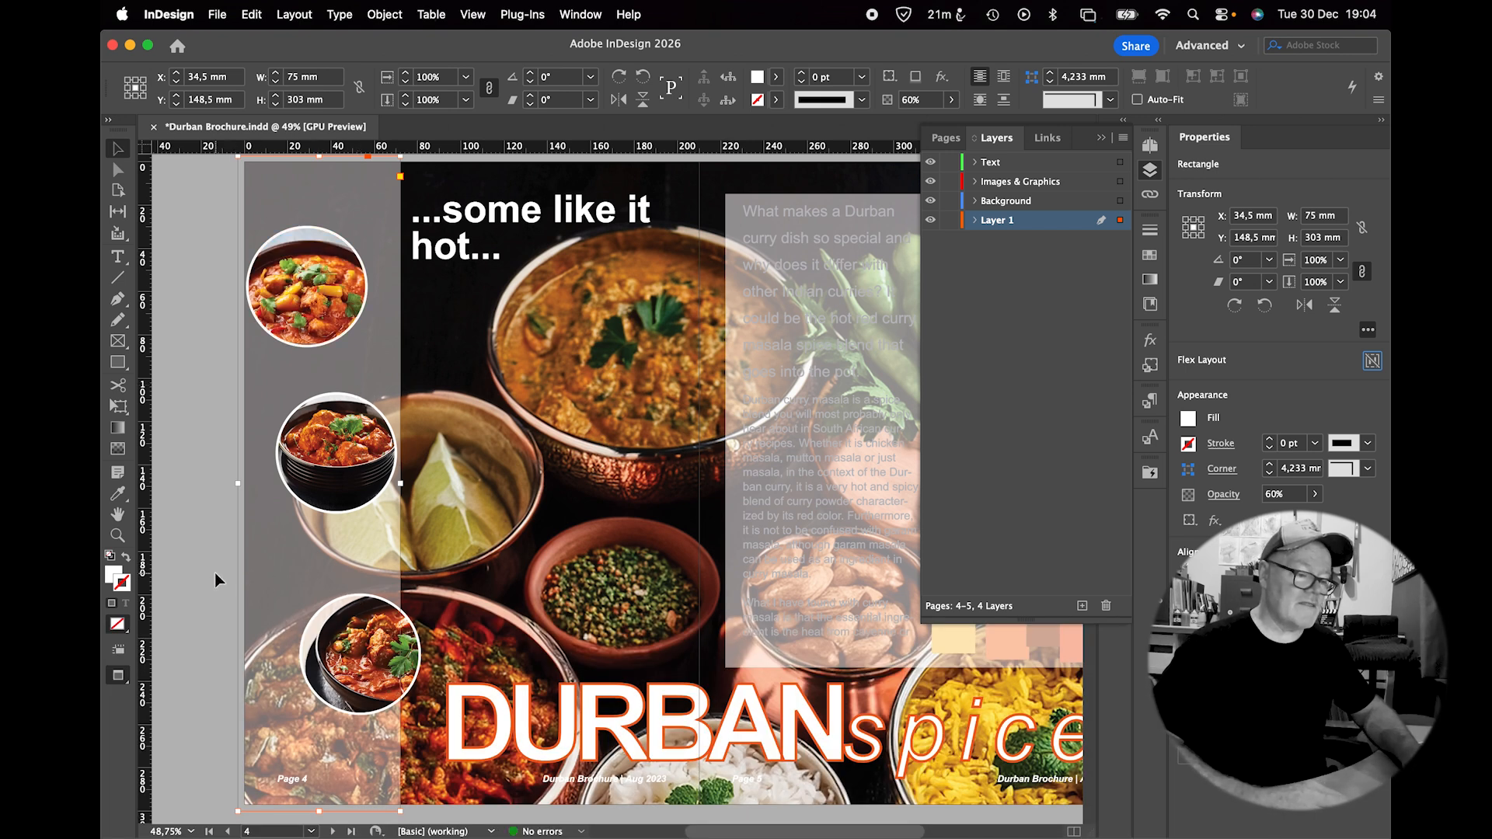
# Move the lowest circular curry image down and left within the strip, and the top one to about X 35 mm, Y 37 mm.
pyautogui.scroll(-3, 215, 573)
pyautogui.scroll(3, 215, 574)
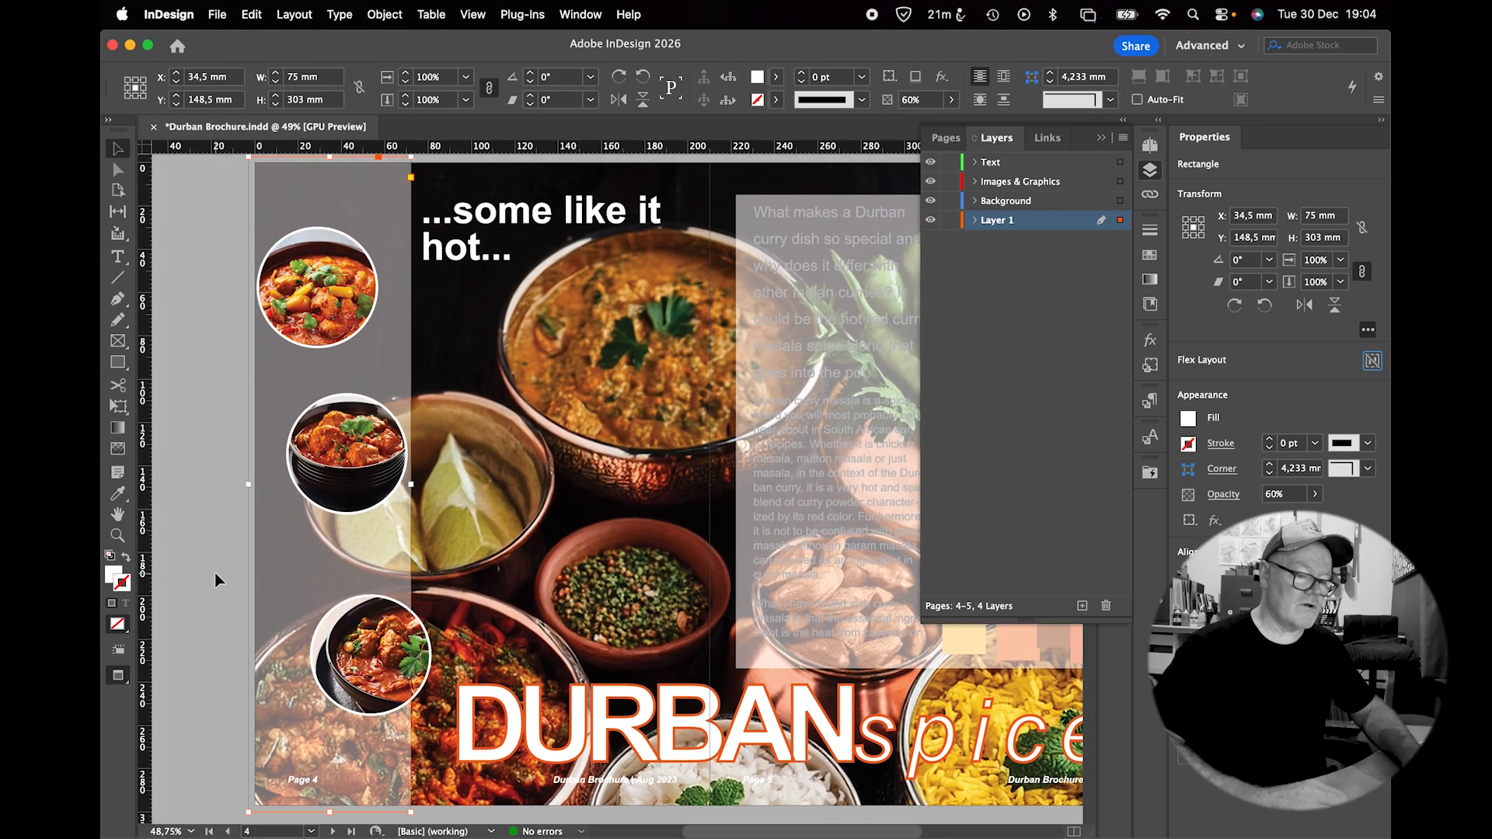
pyautogui.scroll(-1, 215, 575)
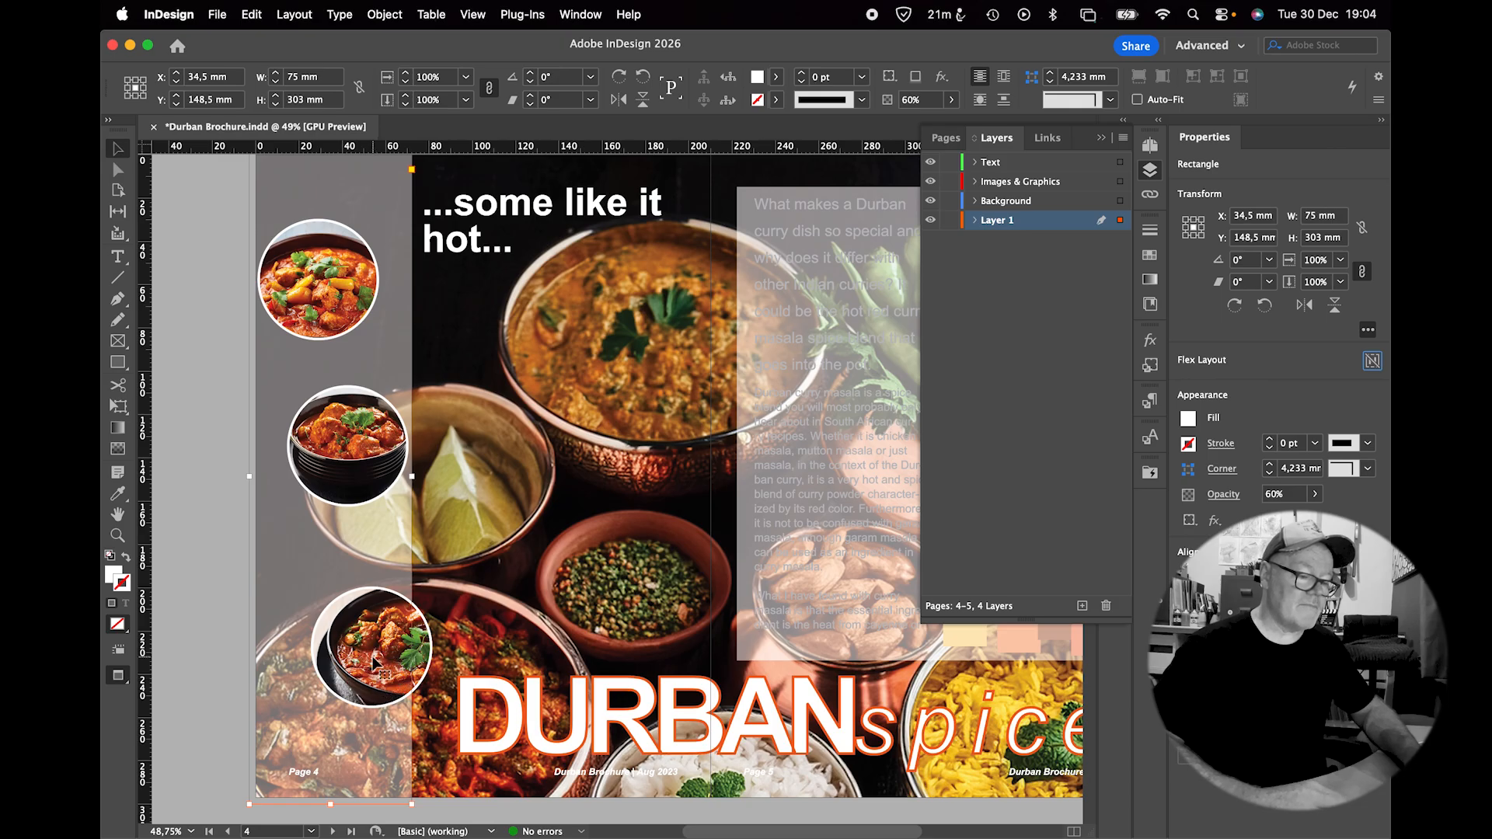
pyautogui.click(203, 622)
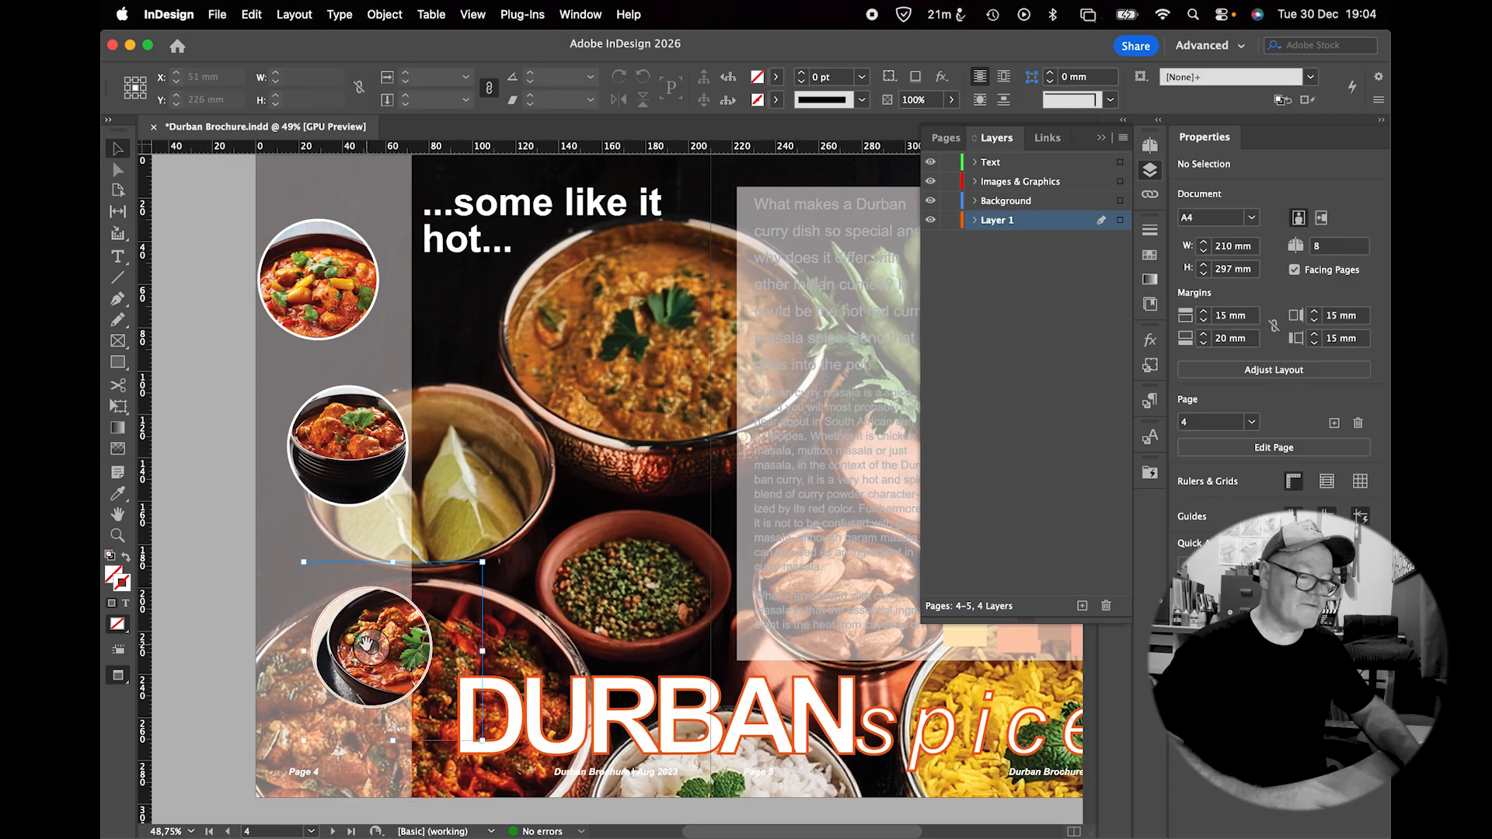
pyautogui.click(366, 643)
pyautogui.click(214, 600)
pyautogui.click(382, 614)
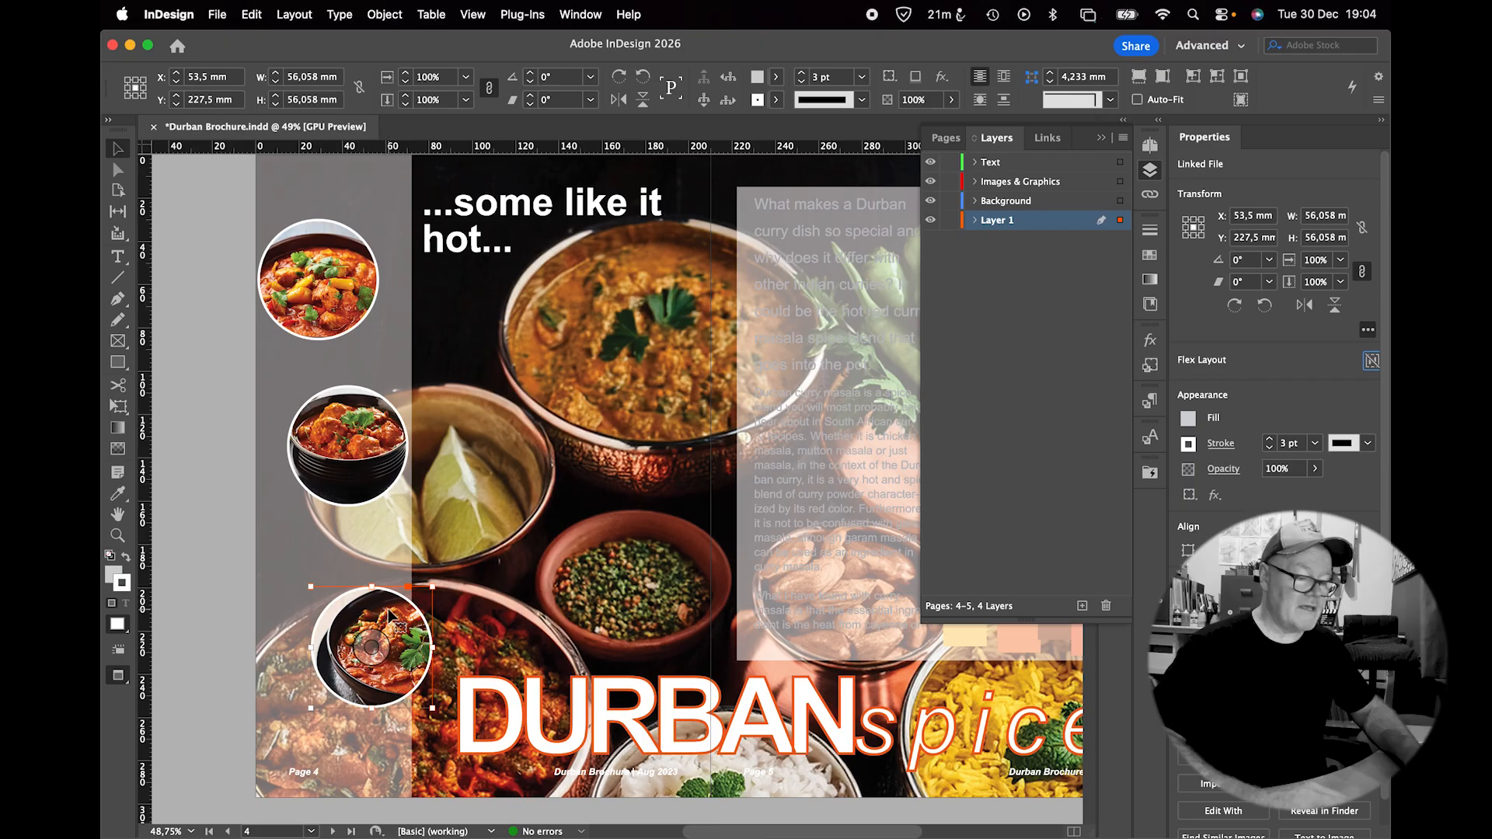
pyautogui.moveTo(388, 618); pyautogui.dragTo(349, 666)
pyautogui.click(365, 272)
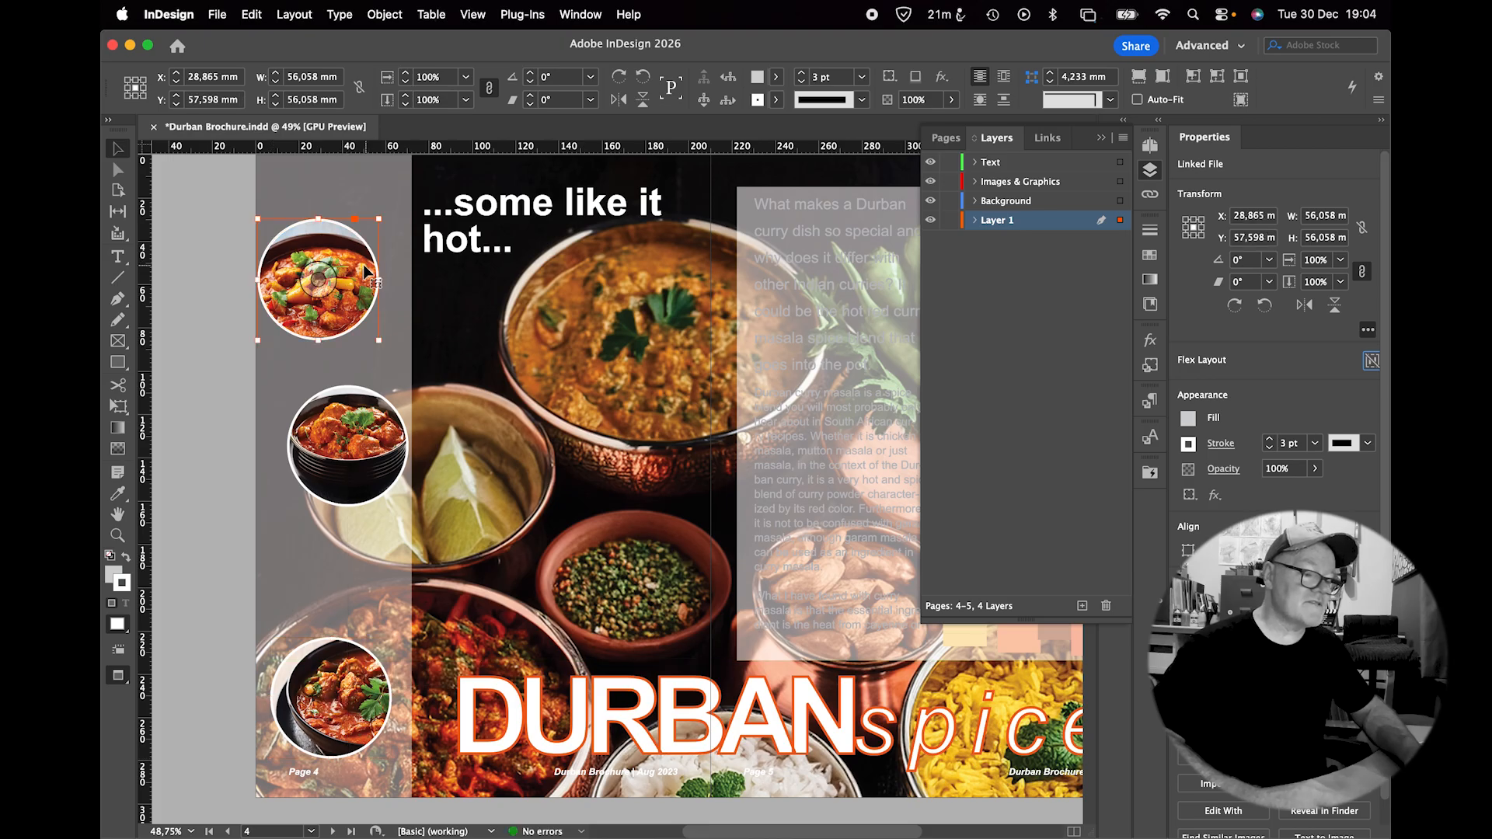
pyautogui.moveTo(366, 272); pyautogui.dragTo(374, 235)
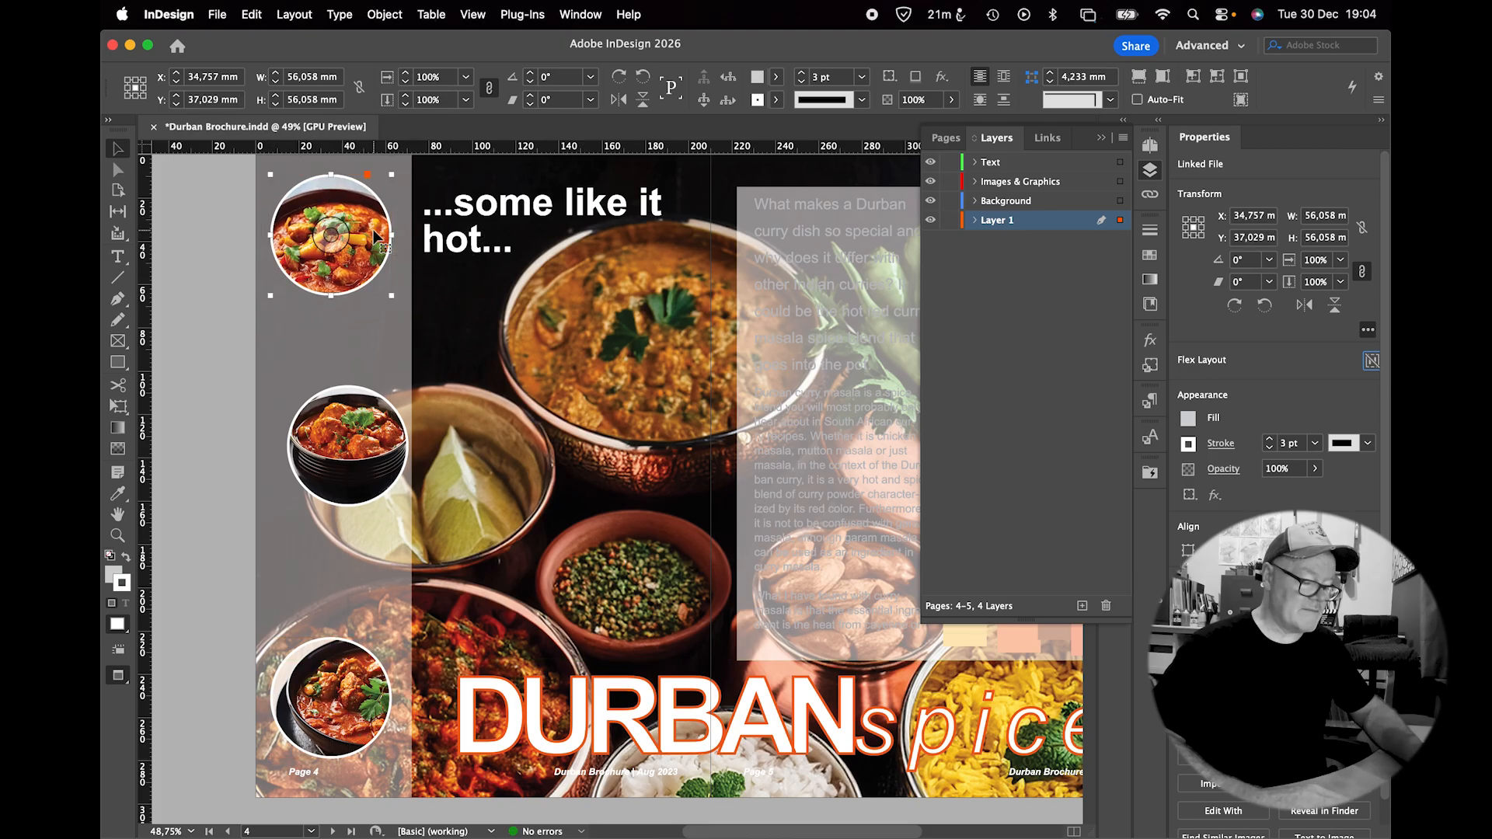
# Align the three circular curry images by their horizontal centres and distribute them evenly by their vertical centres.
pyautogui.keyDown('shift'); pyautogui.click(358, 404); pyautogui.keyUp('shift')
pyautogui.keyDown('shift'); pyautogui.click(335, 664); pyautogui.keyUp('shift')
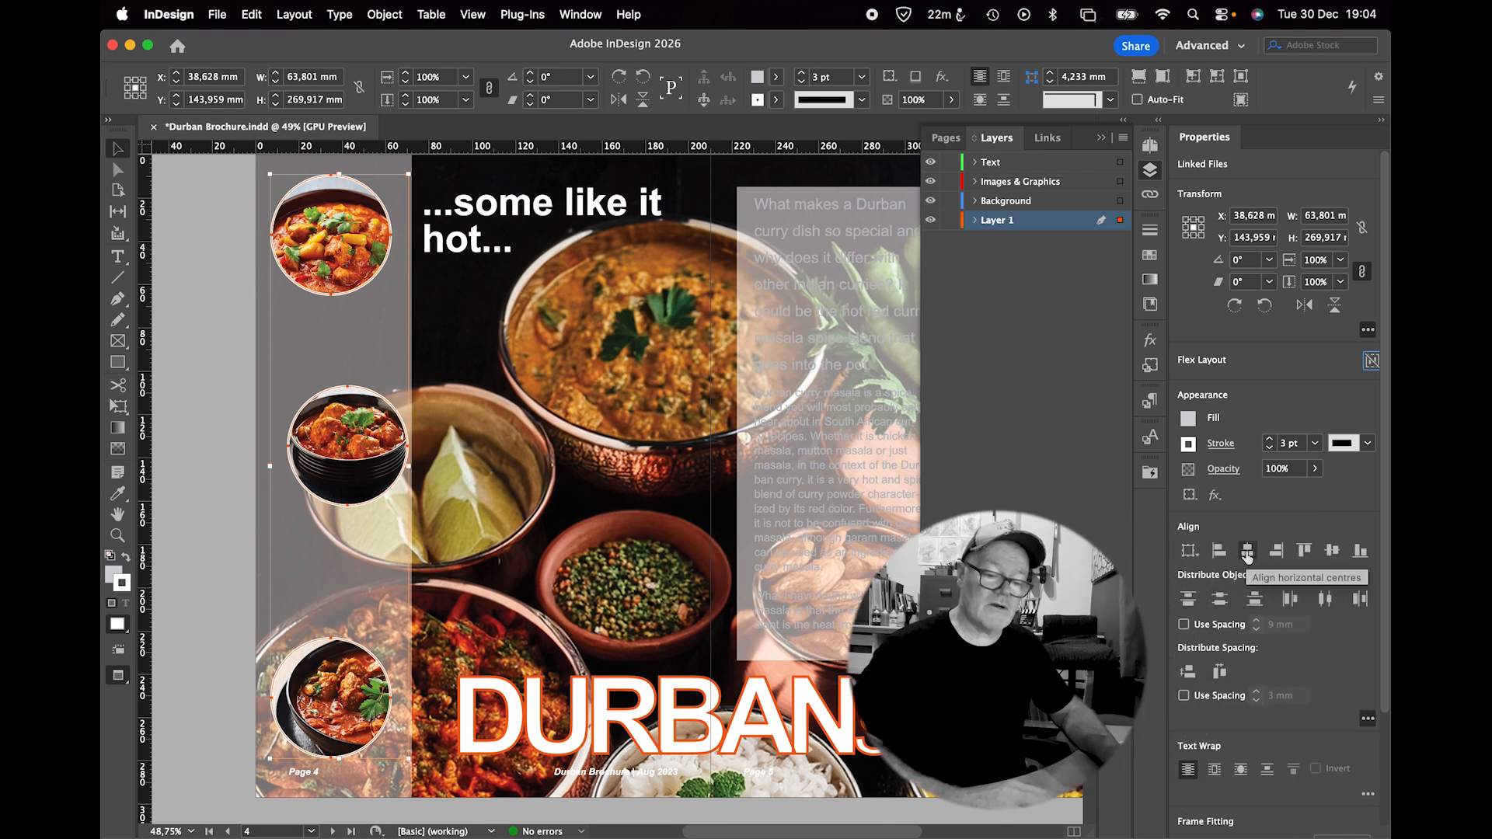
pyautogui.click(1247, 552)
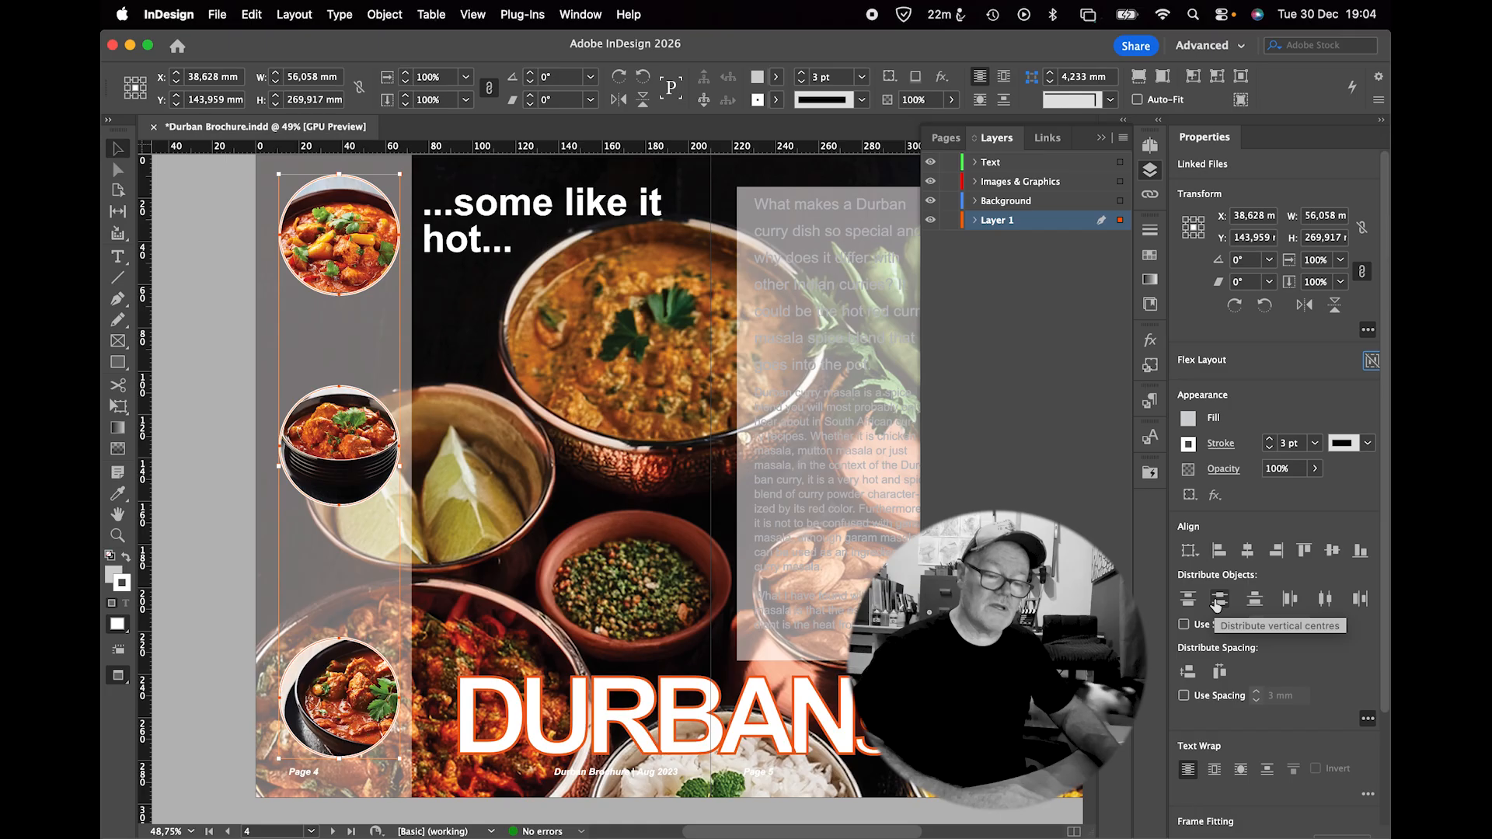
pyautogui.click(1218, 601)
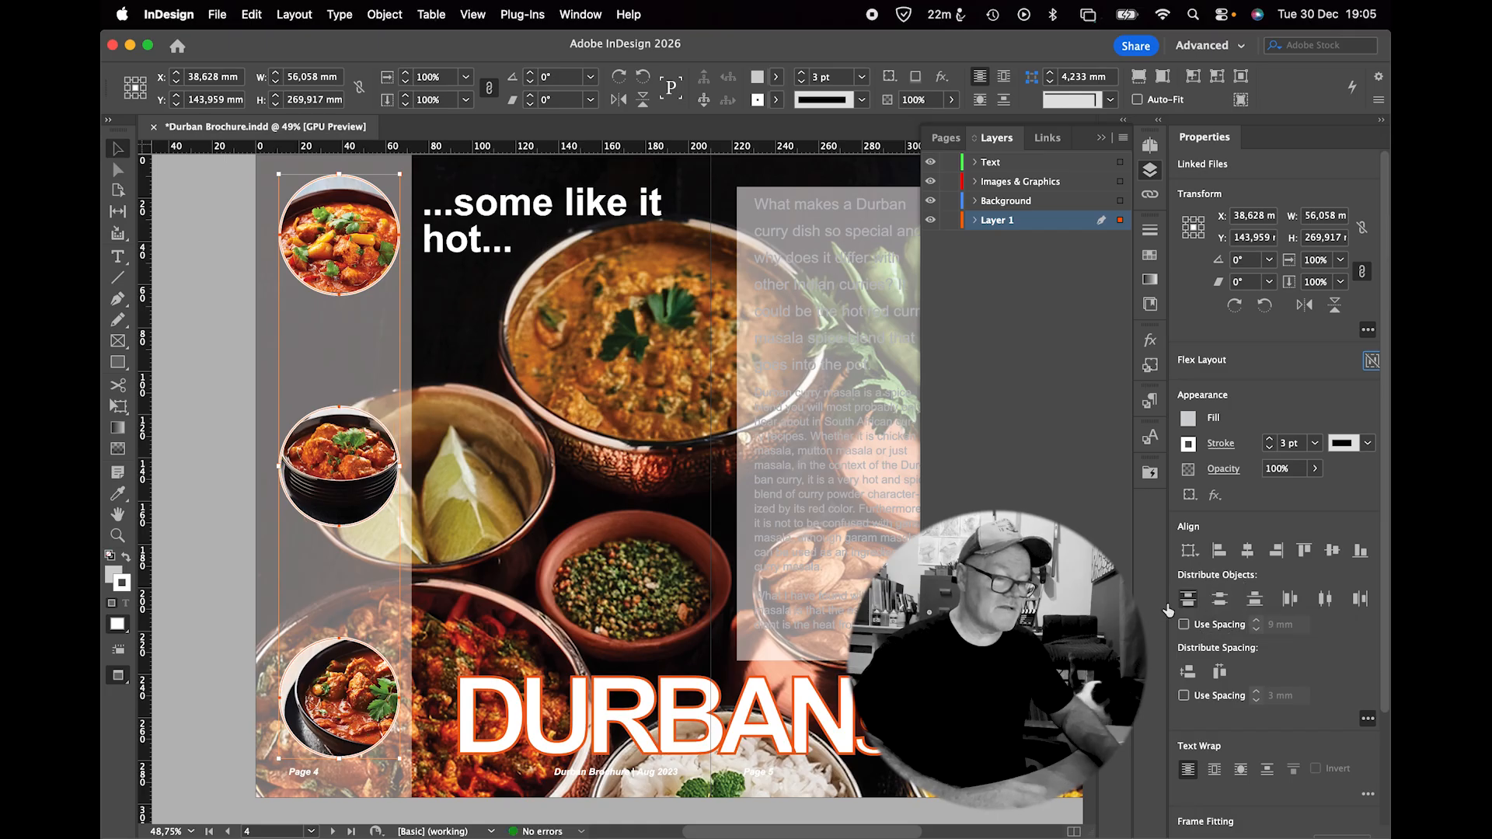
pyautogui.click(207, 542)
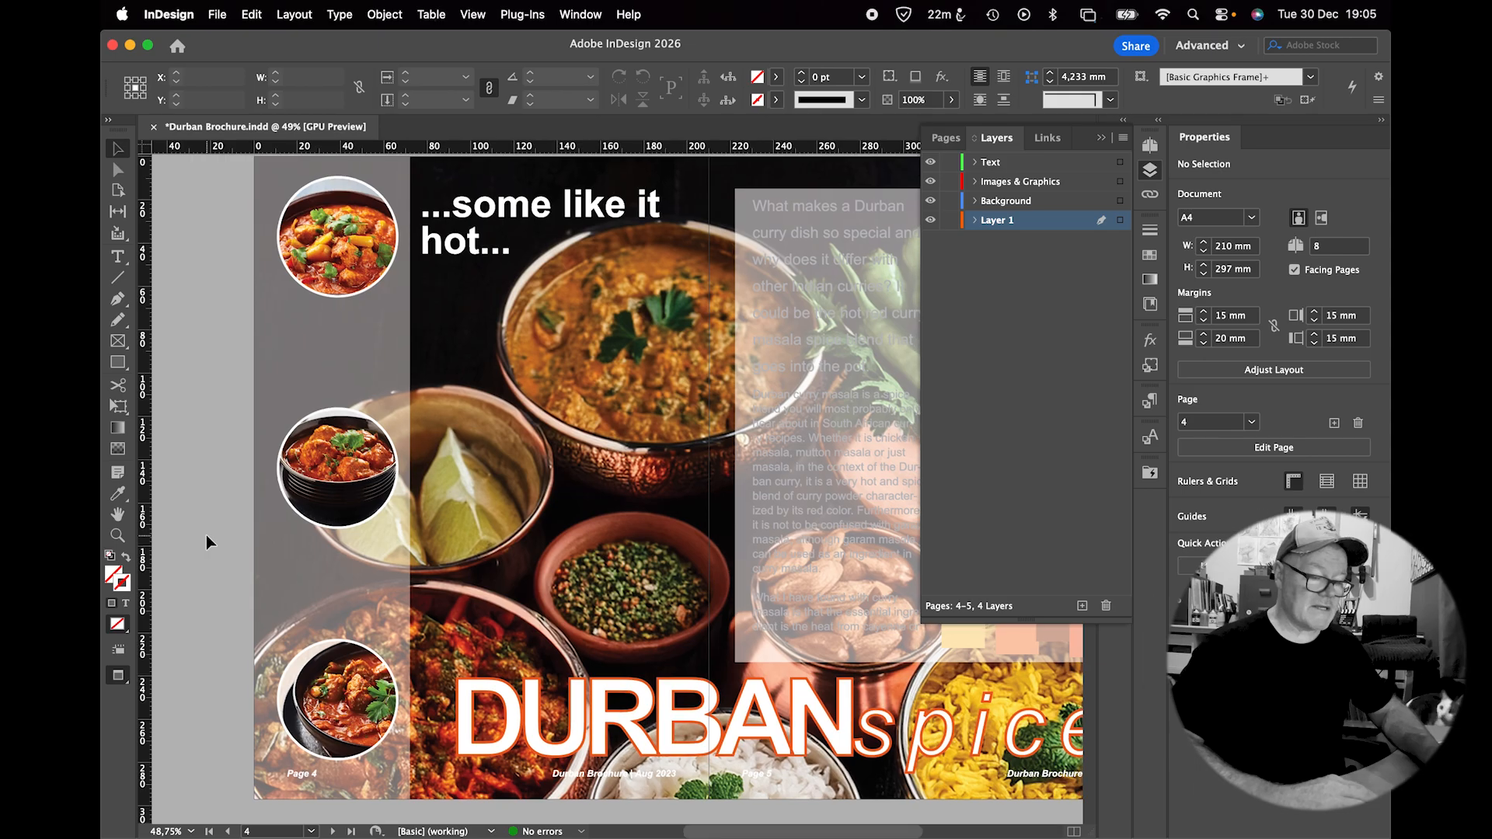
# Move the three circular curry images and the translucent strip from Layer 1 to Images & Graphics, and hide that layer.
pyautogui.scroll(1, 206, 535)
pyautogui.hscroll(1, 207, 536)
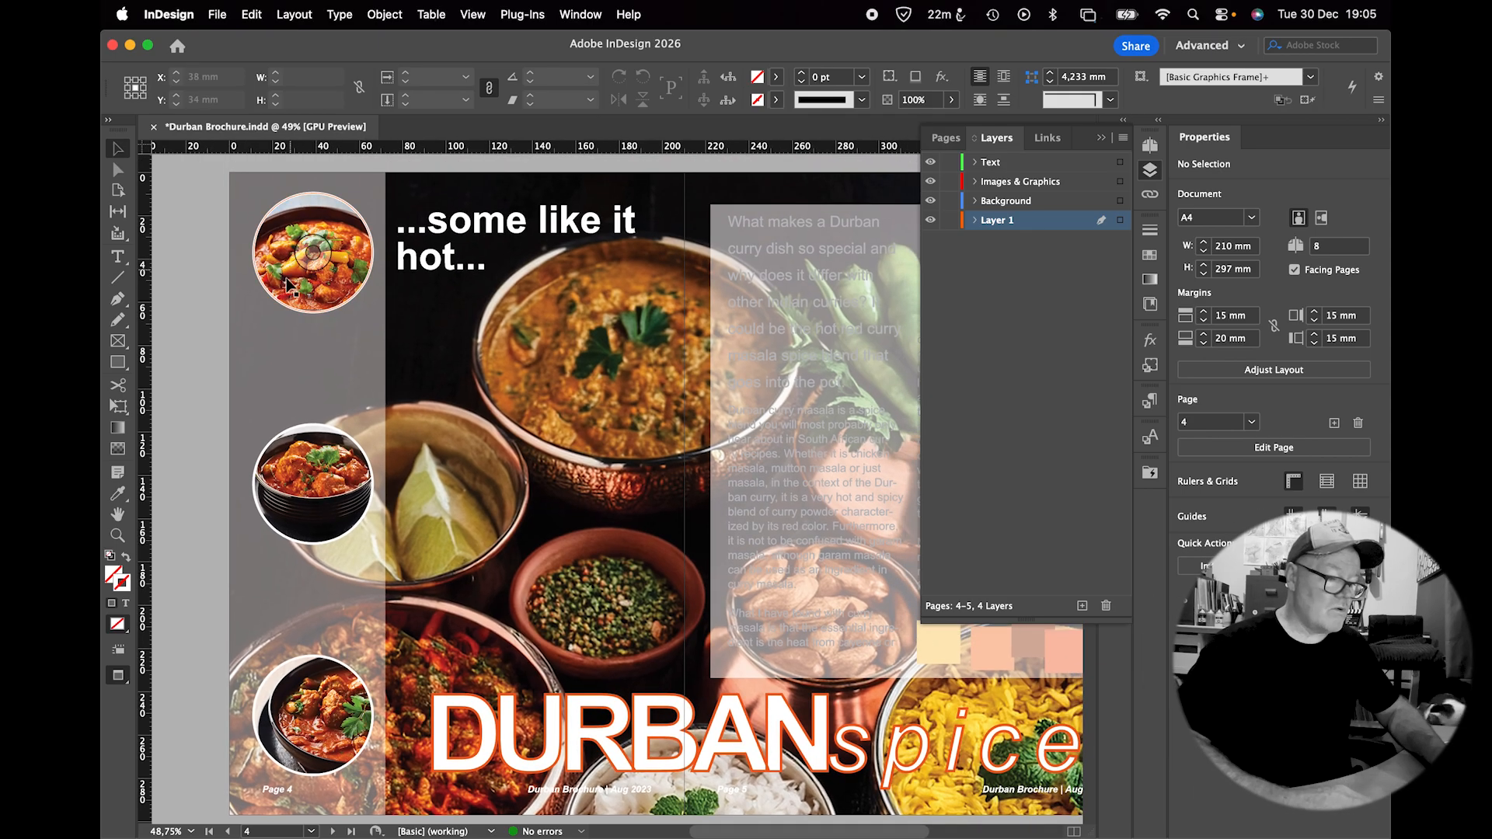
pyautogui.click(288, 286)
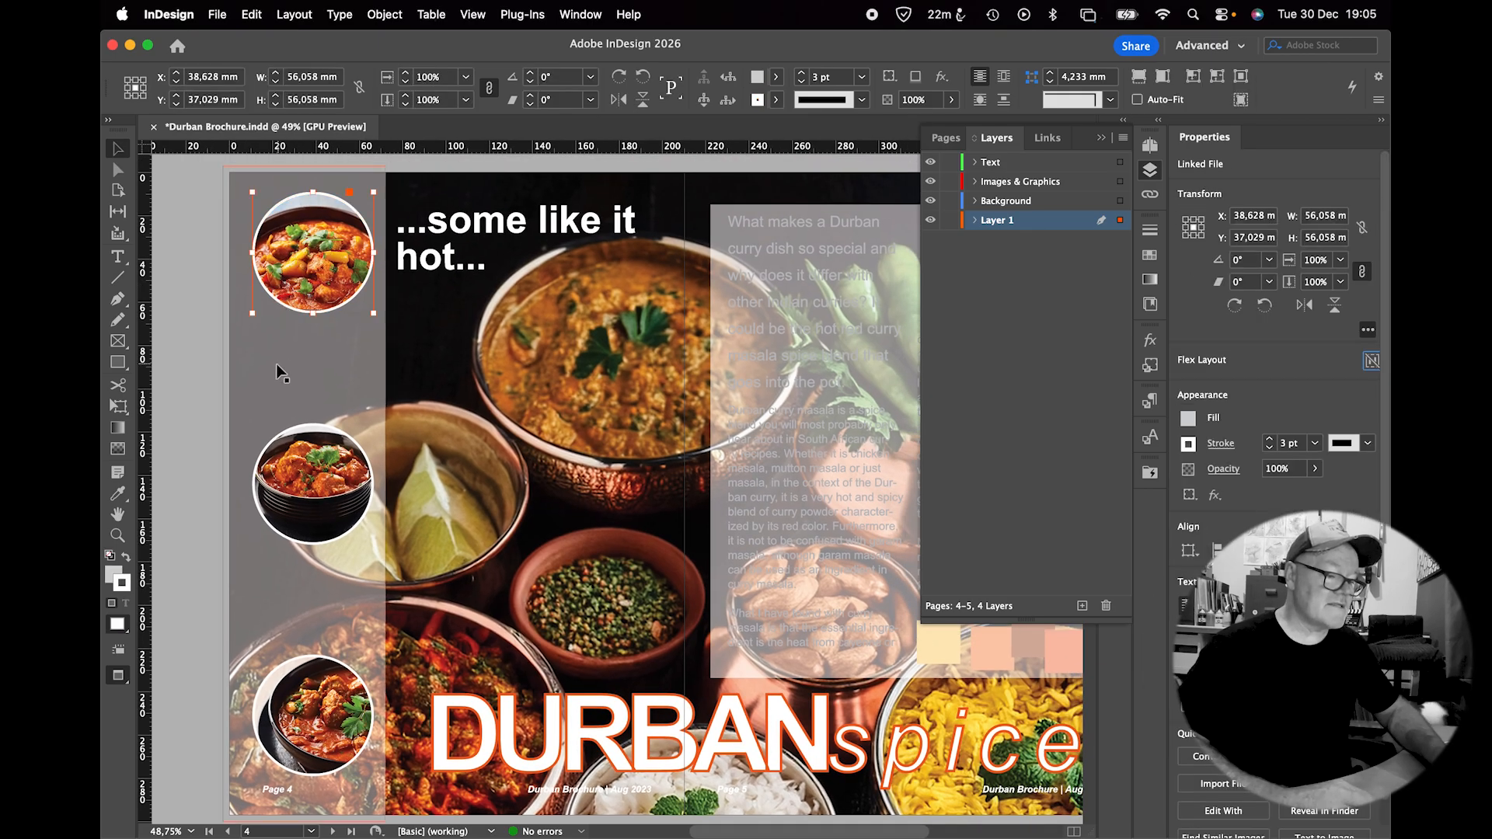
pyautogui.keyDown('shift'); pyautogui.click(300, 489); pyautogui.keyUp('shift')
pyautogui.keyDown('shift'); pyautogui.click(283, 684); pyautogui.keyUp('shift')
pyautogui.keyDown('shift'); pyautogui.click(247, 632); pyautogui.keyUp('shift')
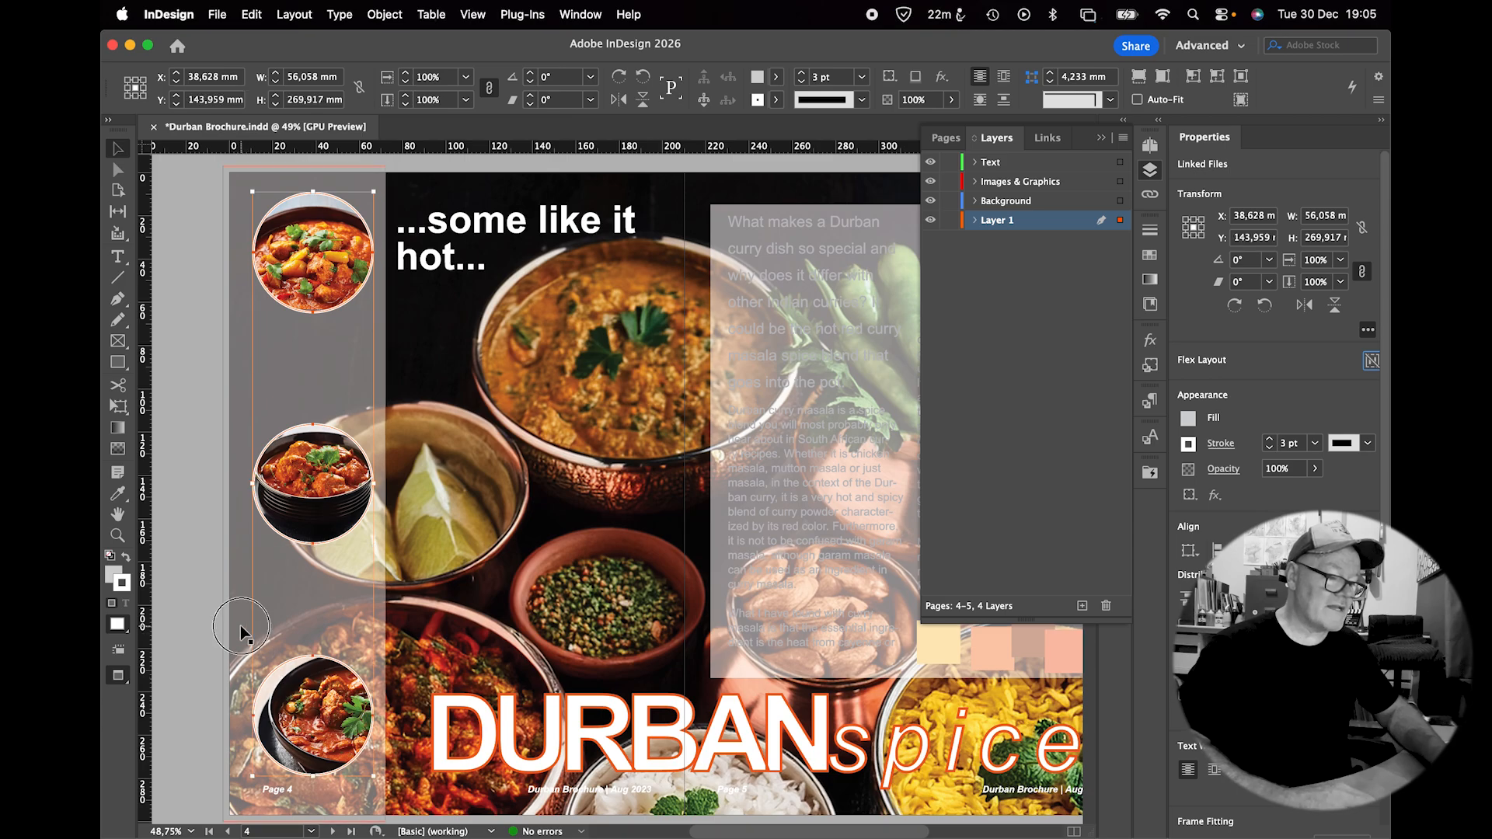
pyautogui.keyDown('shift'); pyautogui.click(241, 627); pyautogui.keyUp('shift')
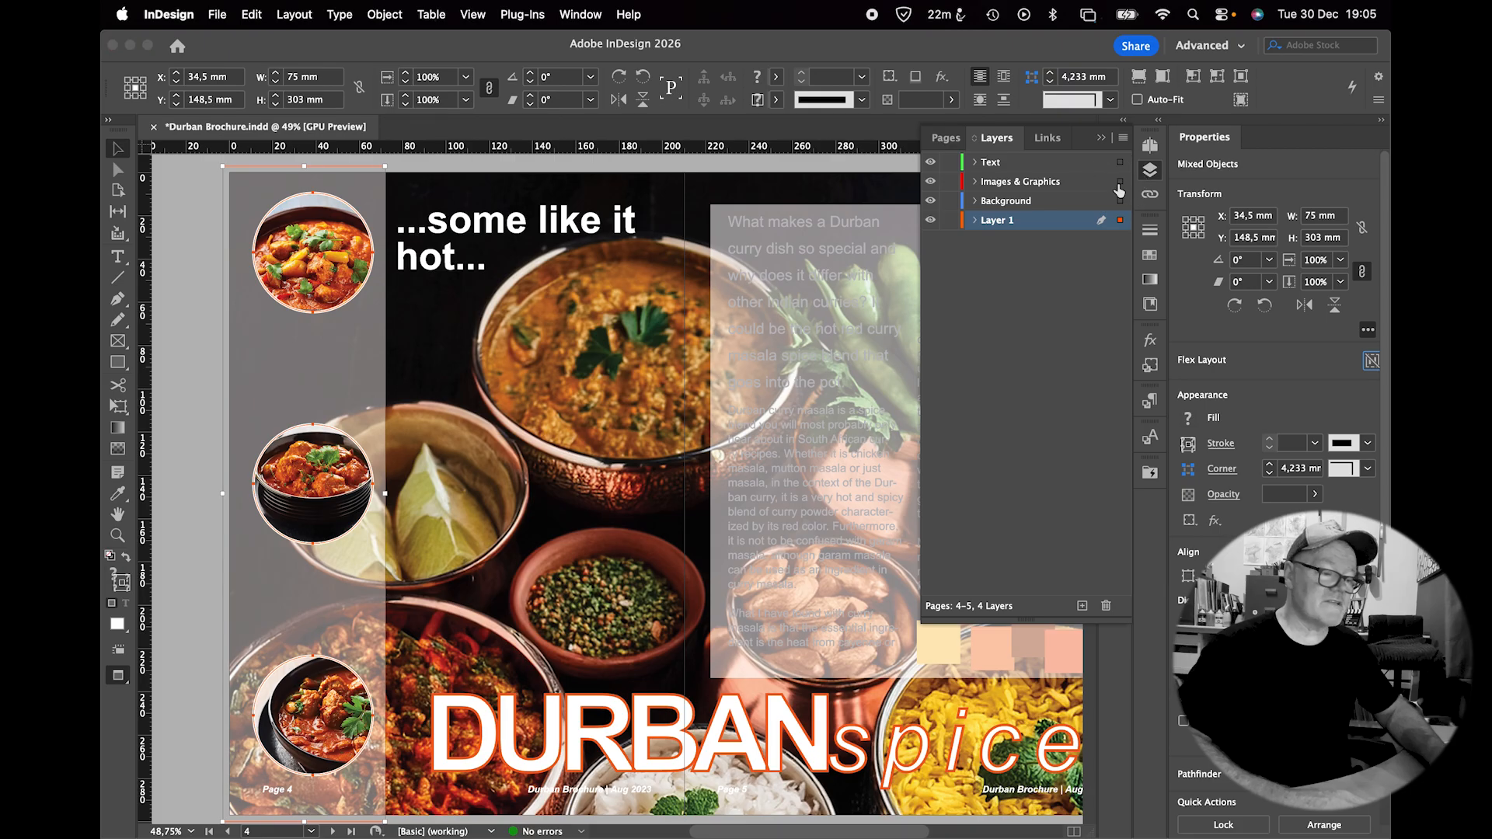
pyautogui.moveTo(1120, 190); pyautogui.dragTo(1119, 189)
pyautogui.click(930, 181)
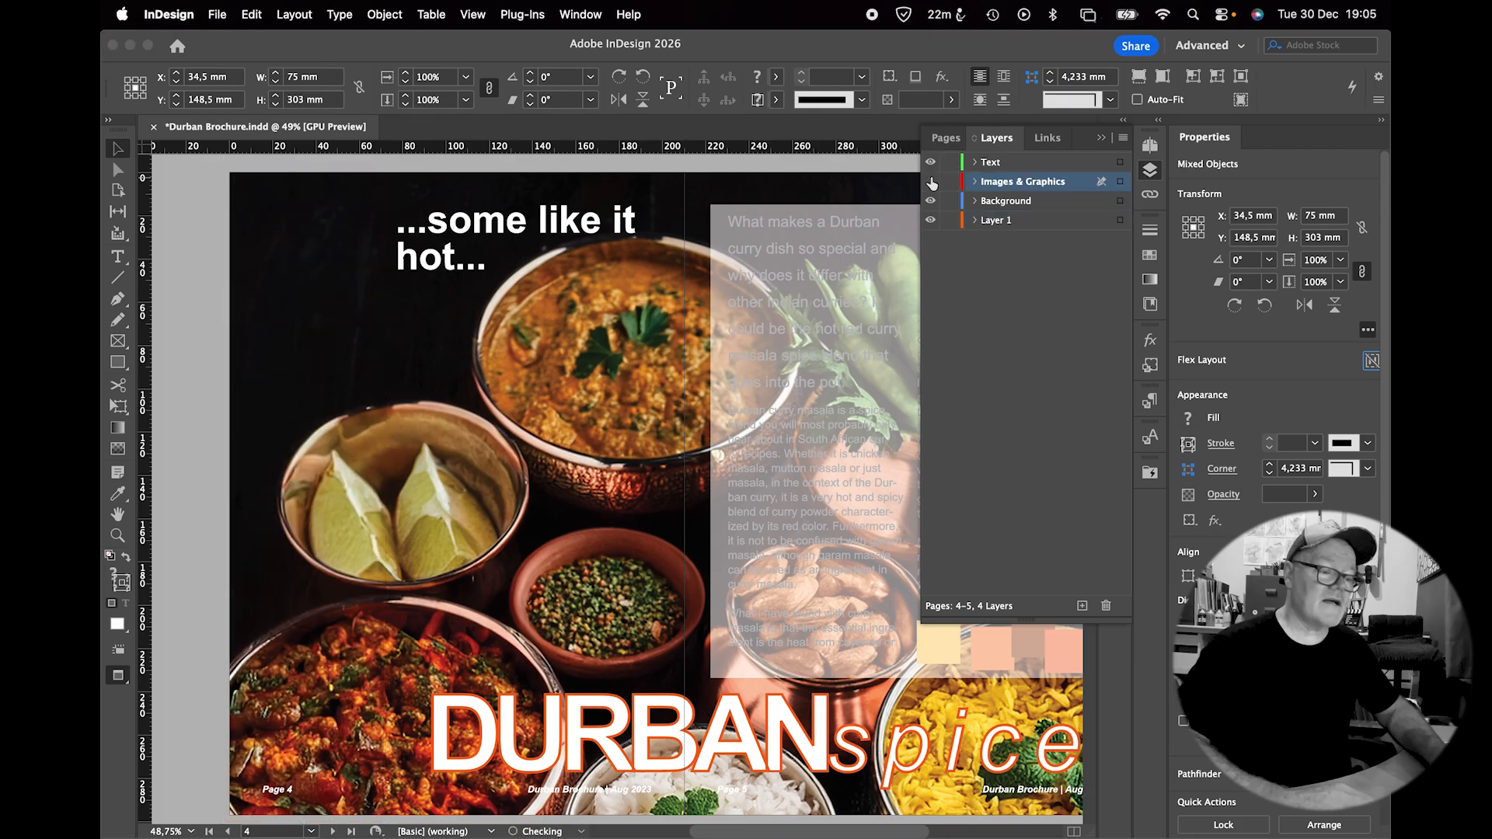
pyautogui.click(653, 495)
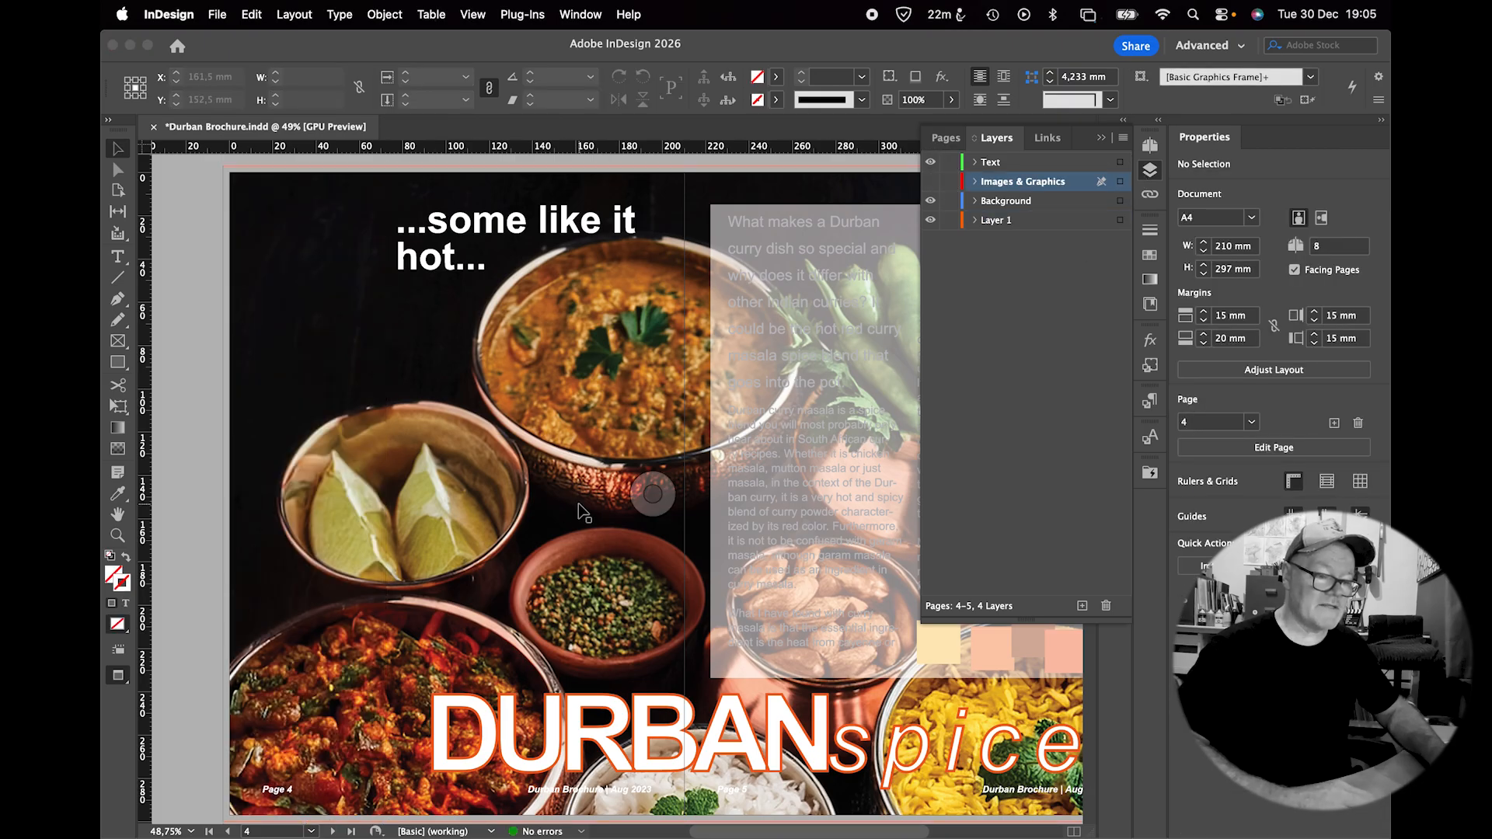
# Send the translucent white panel on page 5 backward until it sits behind the coloured squares, the chilli and the article text.
pyautogui.hscroll(5, 583, 513)
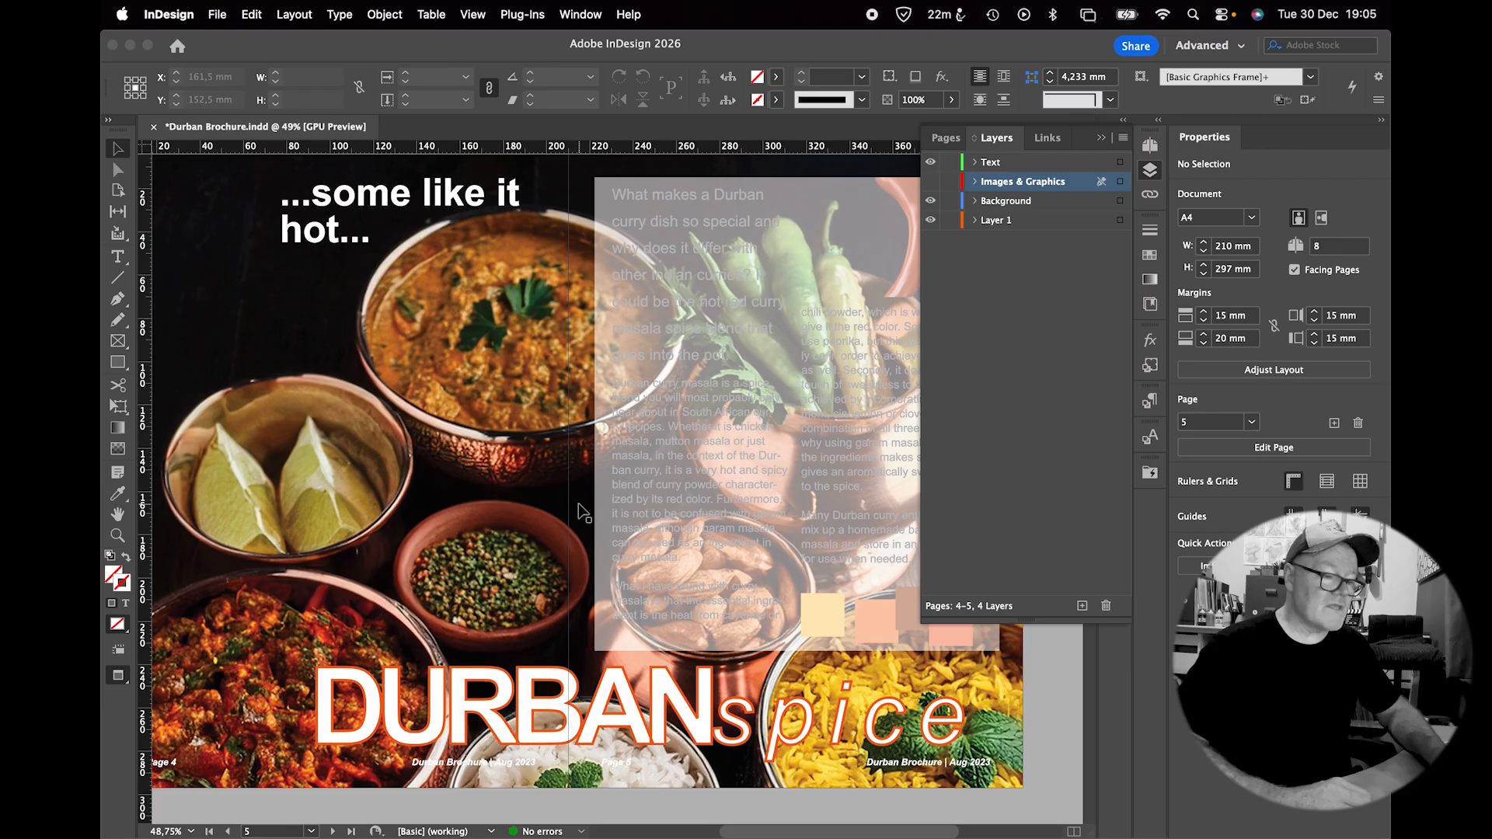
pyautogui.hscroll(5, 583, 513)
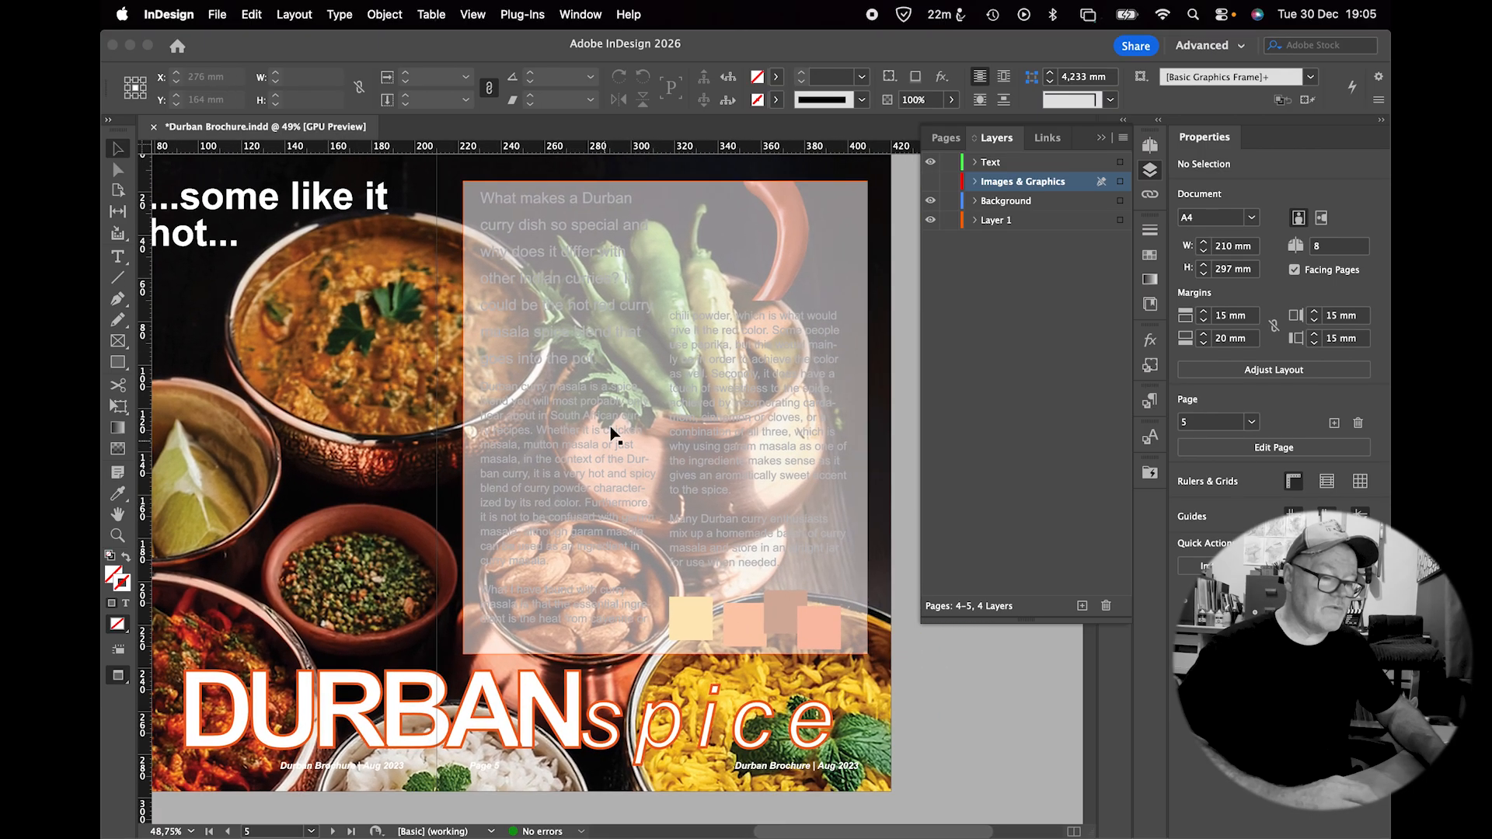
pyautogui.click(657, 338)
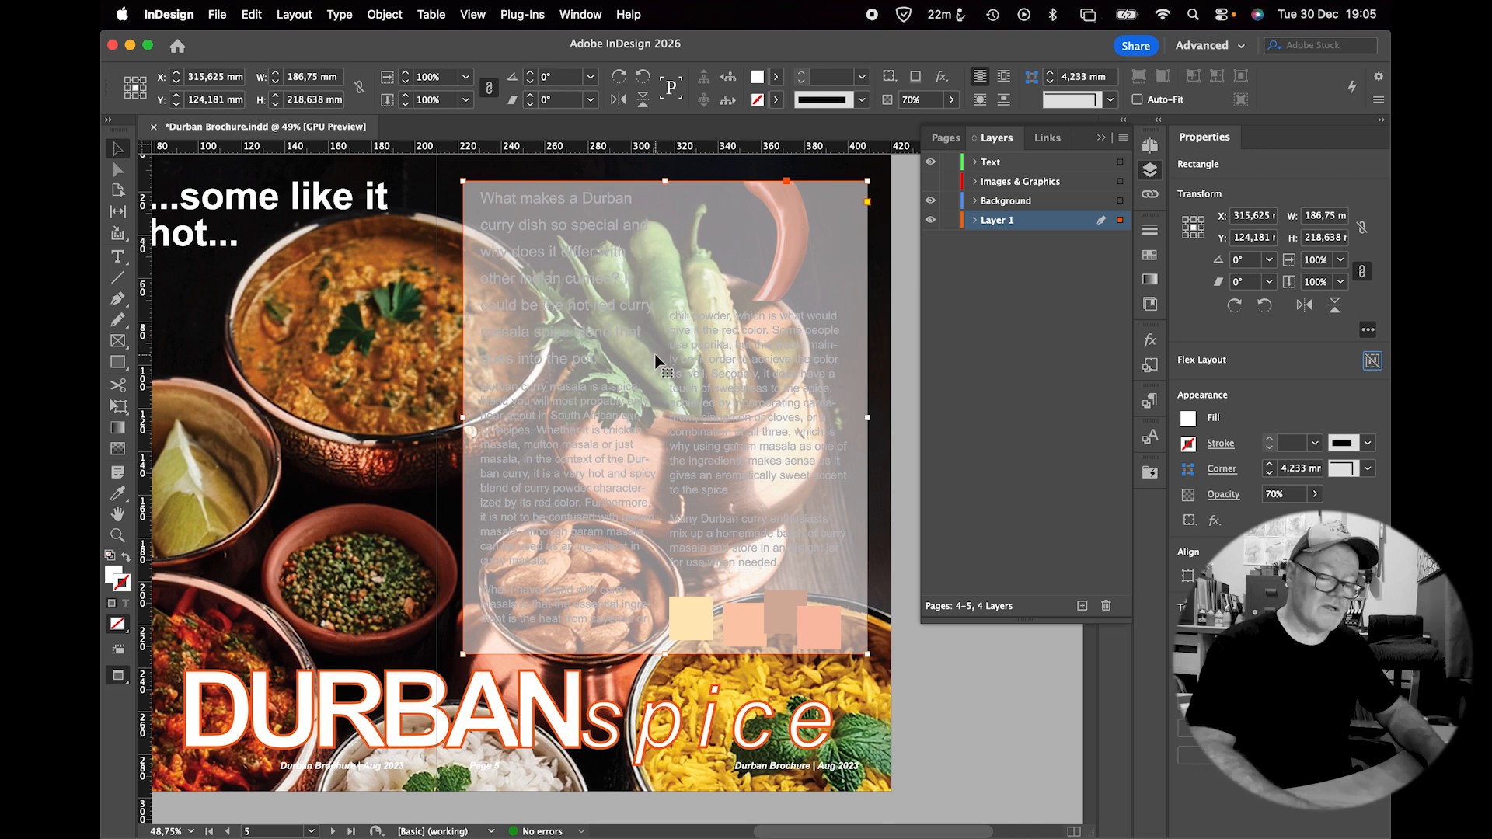
pyautogui.press('super+bracketleft')
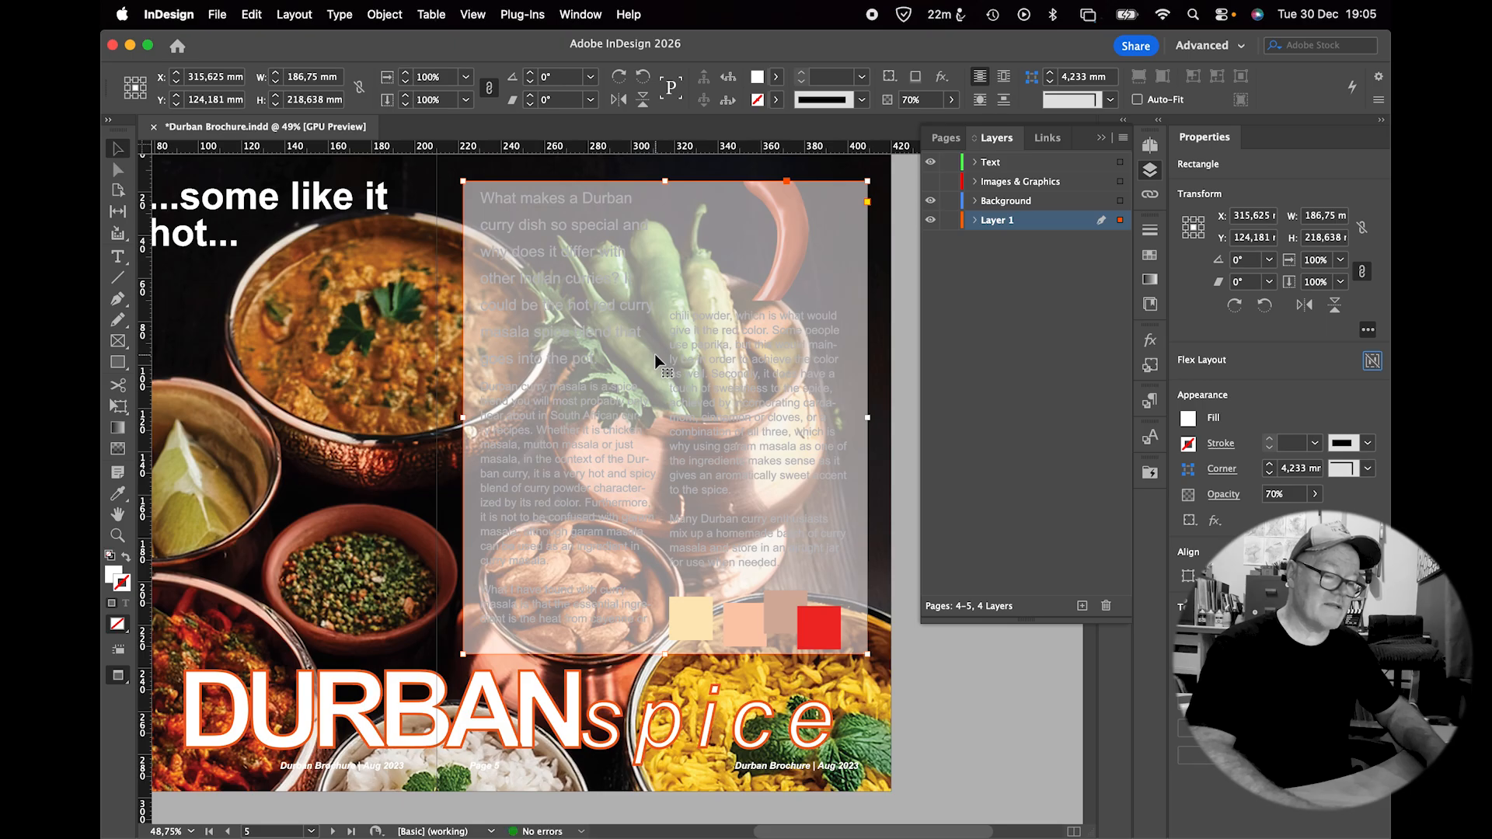
pyautogui.press('super+bracketleft')
pyautogui.press('super+bracketleft')
pyautogui.press('super+bracketleft')
pyautogui.press('super+bracketleft')
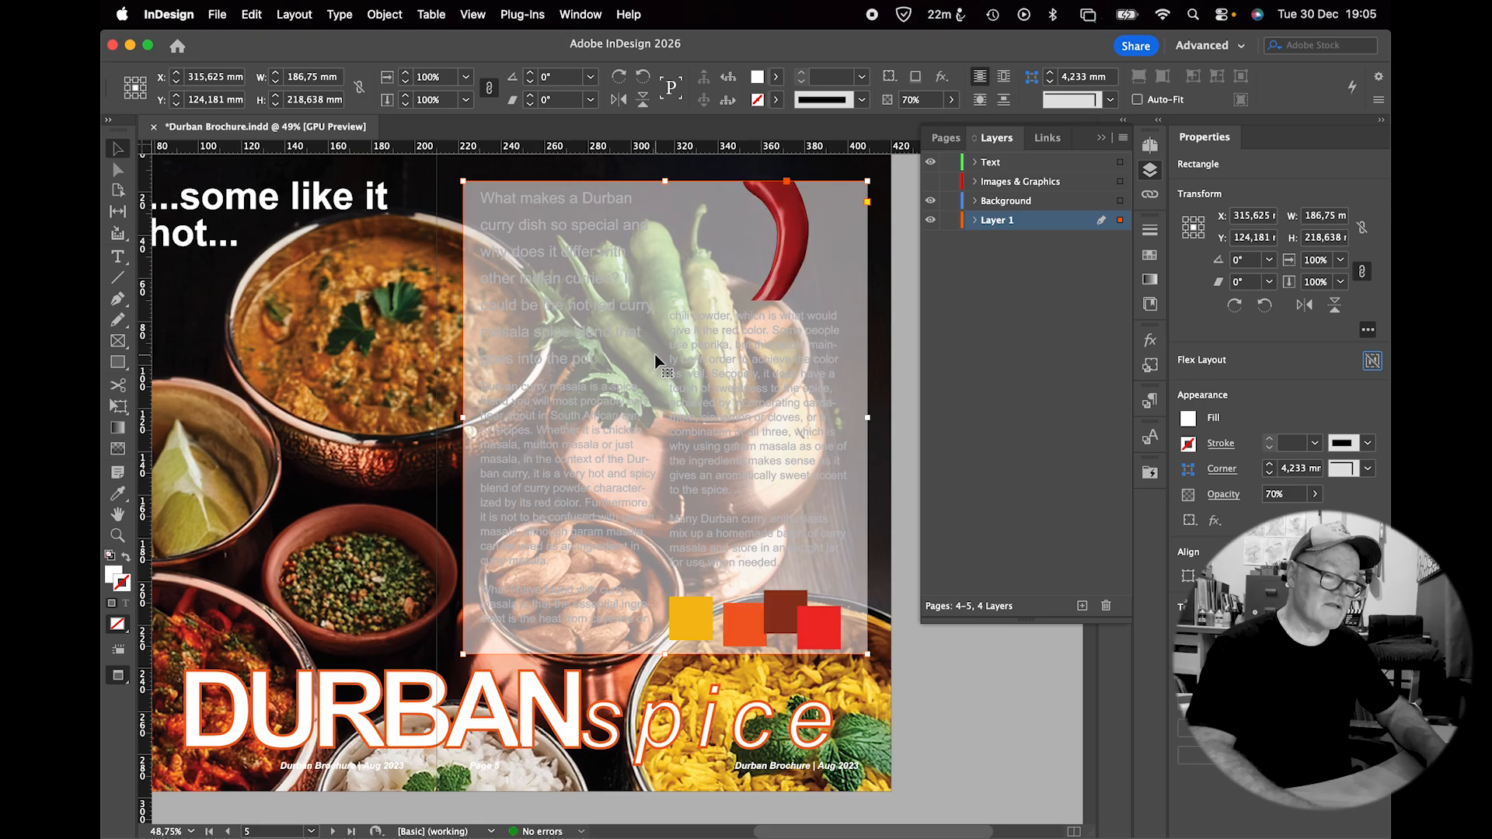
pyautogui.press('super+bracketleft')
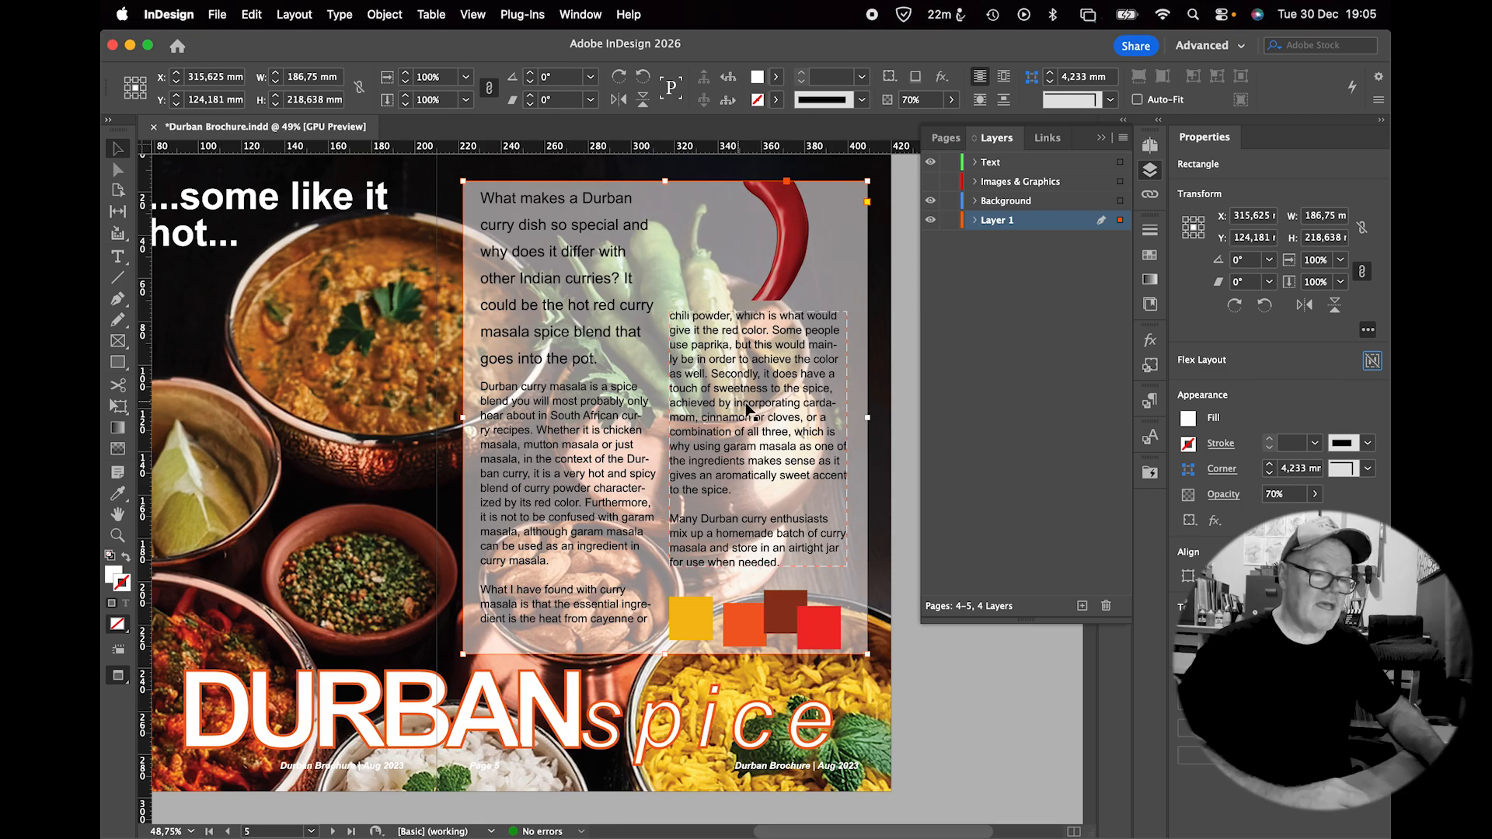
pyautogui.click(984, 678)
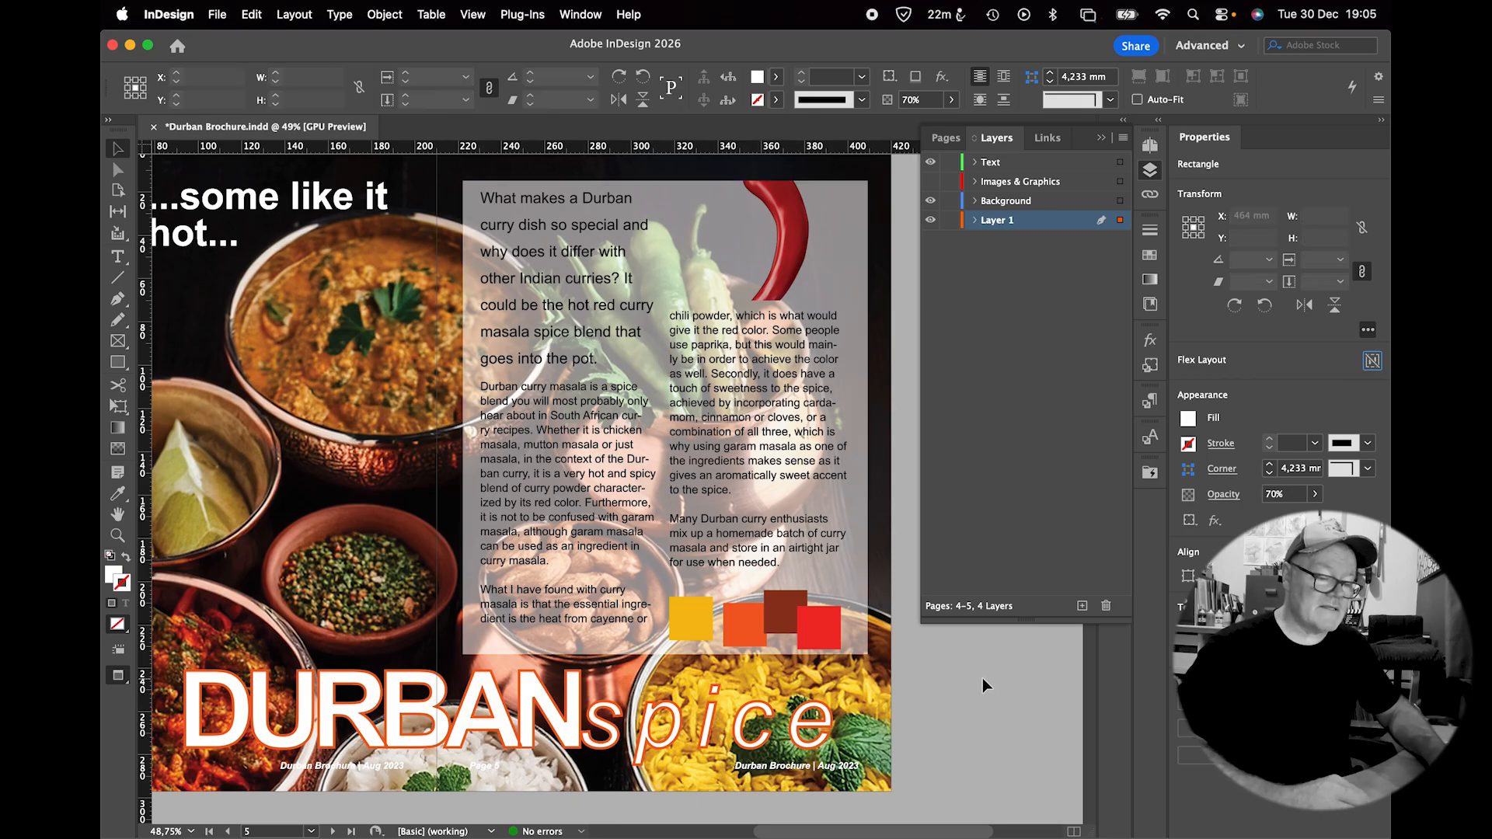
# Align the yellow, orange, brown and red squares on page 5 by their vertical centres.
pyautogui.click(700, 628)
pyautogui.press('super+equal')
pyautogui.press('super+equal')
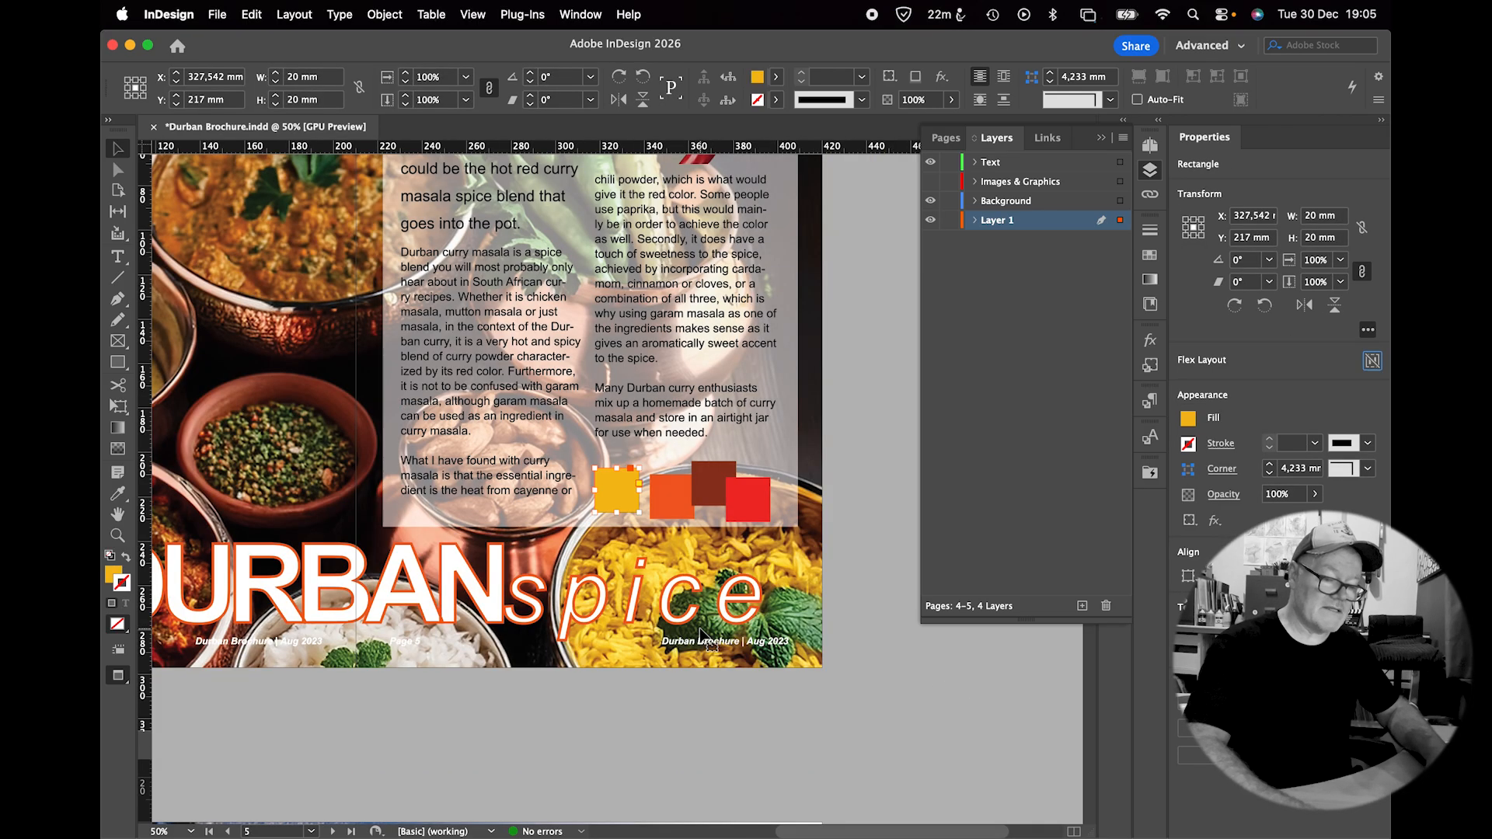
pyautogui.press('super+equal')
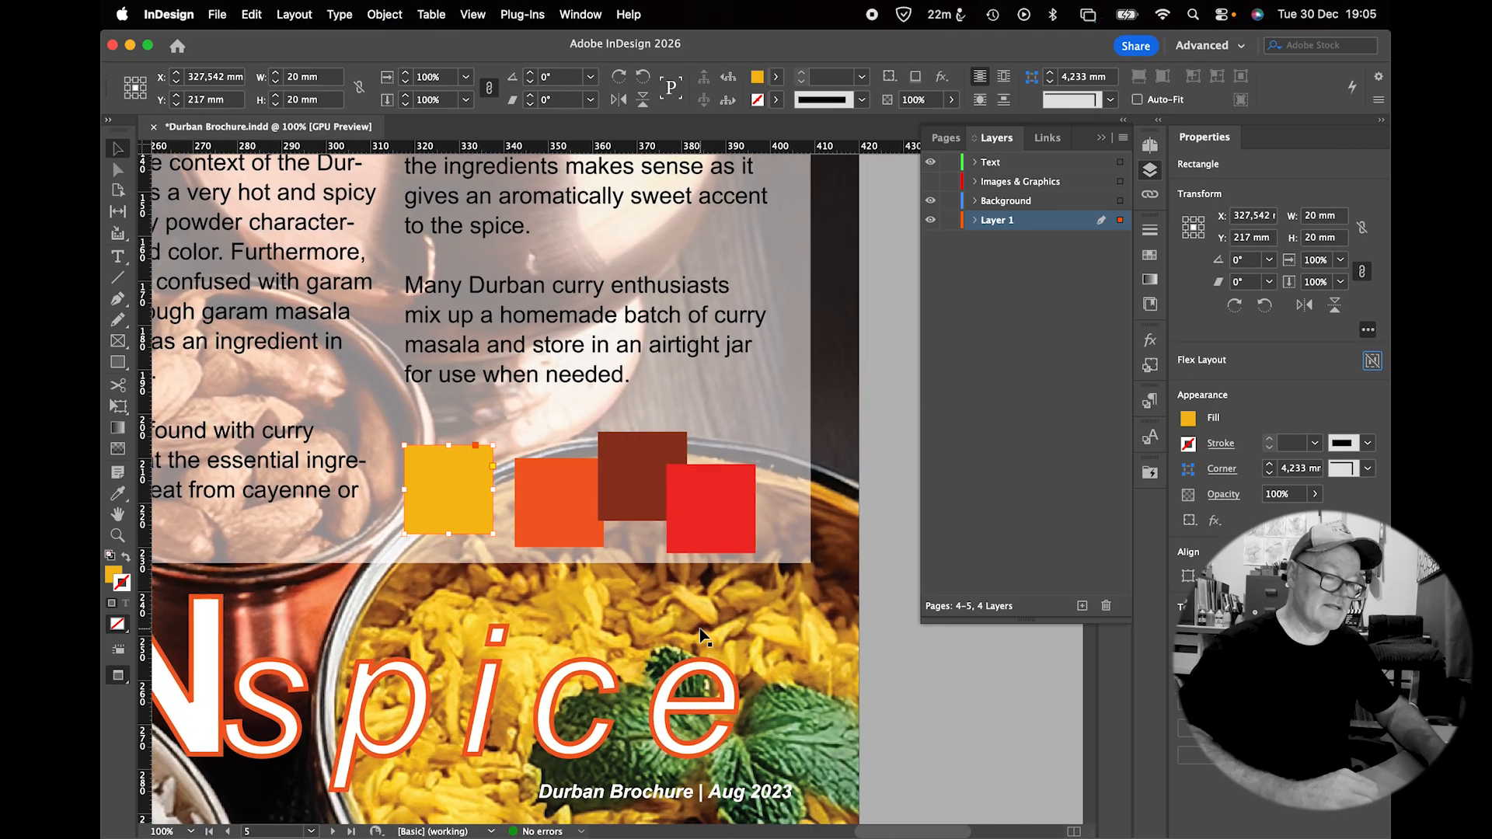
pyautogui.click(870, 505)
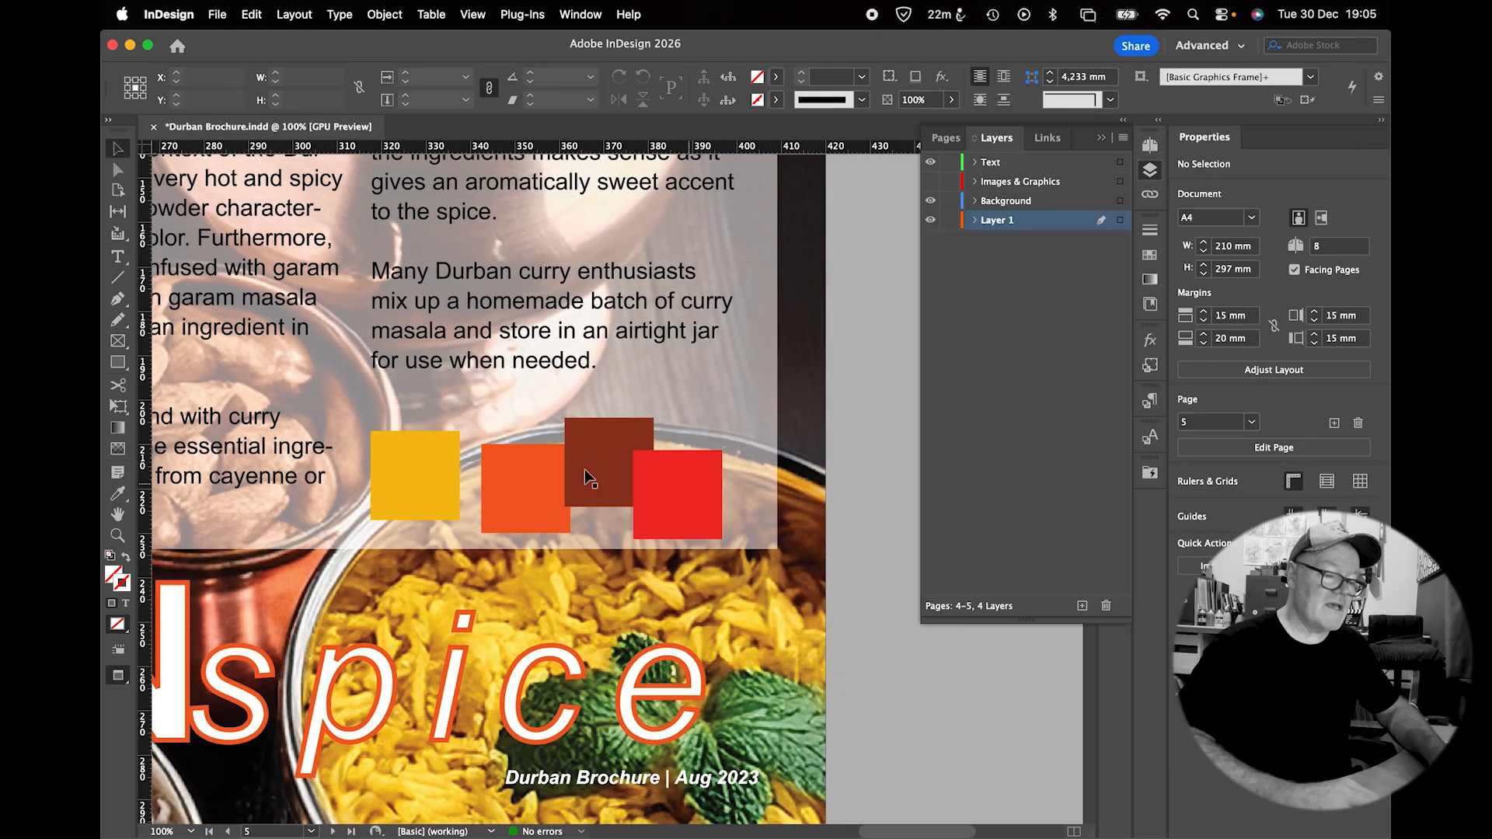
pyautogui.click(408, 488)
pyautogui.keyDown('shift'); pyautogui.click(544, 502); pyautogui.keyUp('shift')
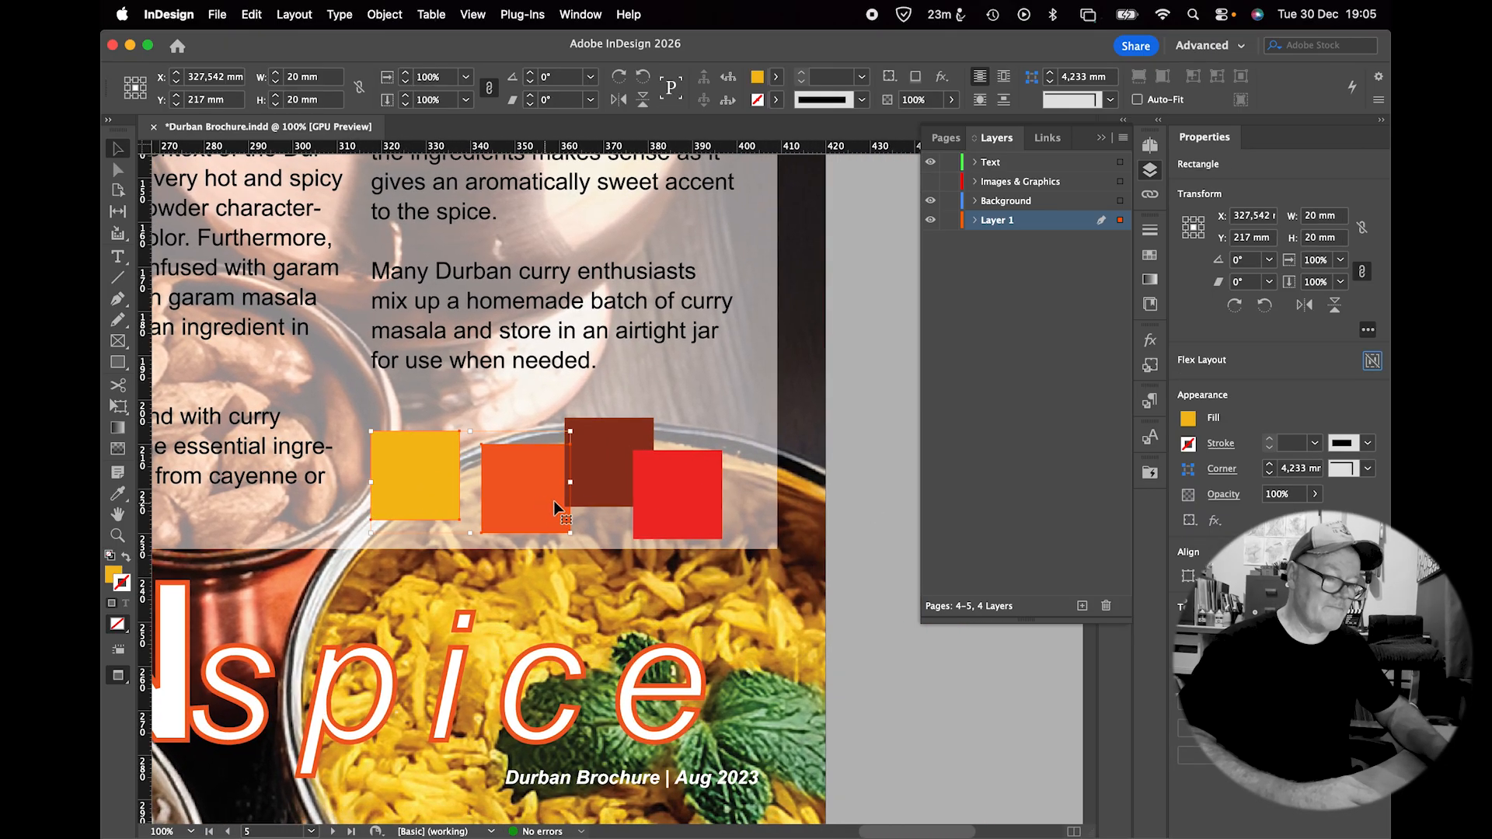
pyautogui.keyDown('shift'); pyautogui.click(600, 483); pyautogui.keyUp('shift')
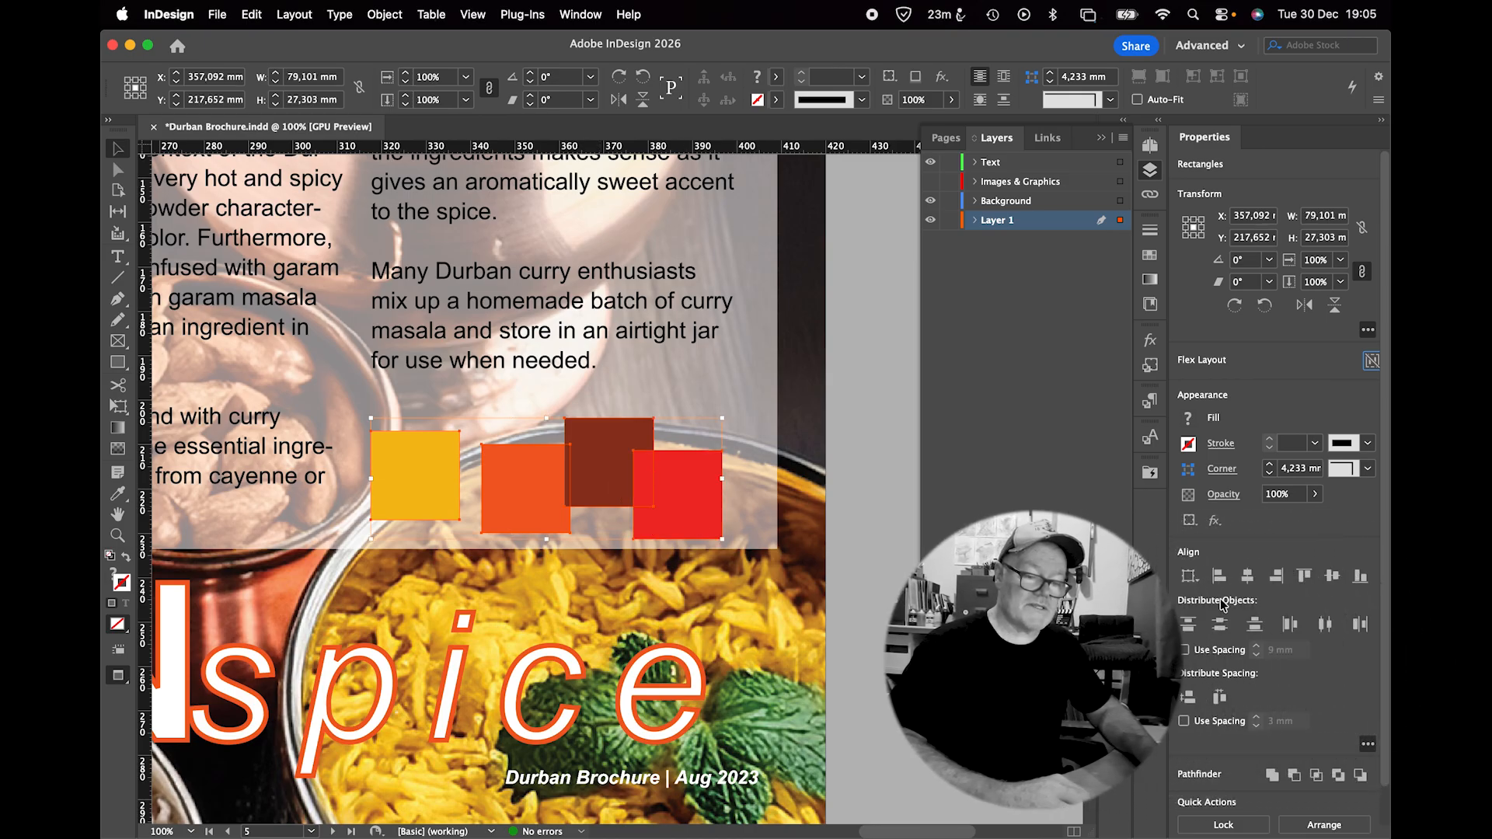
pyautogui.click(1332, 578)
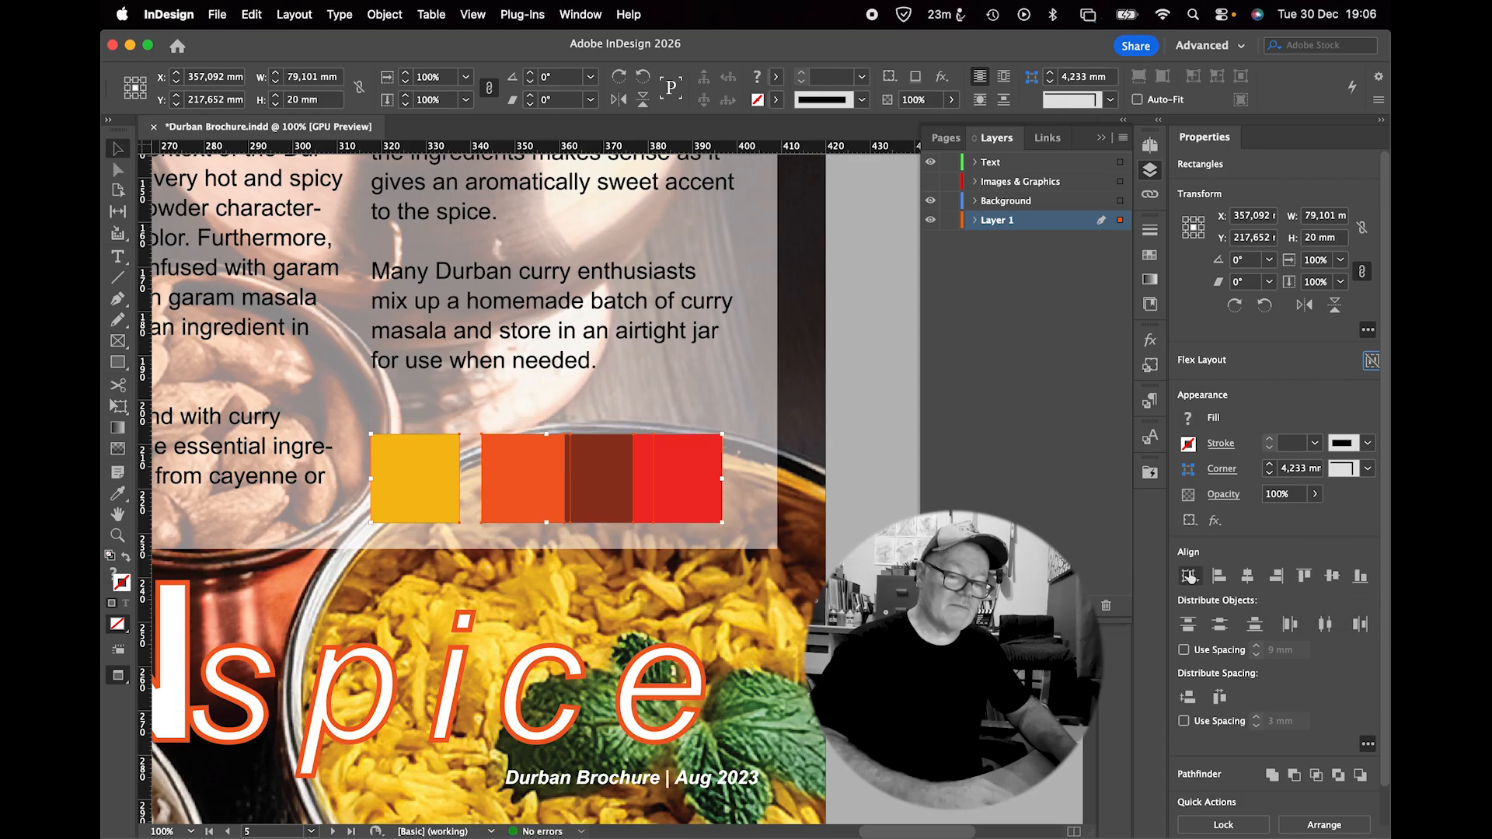
# Align to the yellow square as key object and distribute the four squares horizontally with 3 mm spacing.
pyautogui.click(1189, 577)
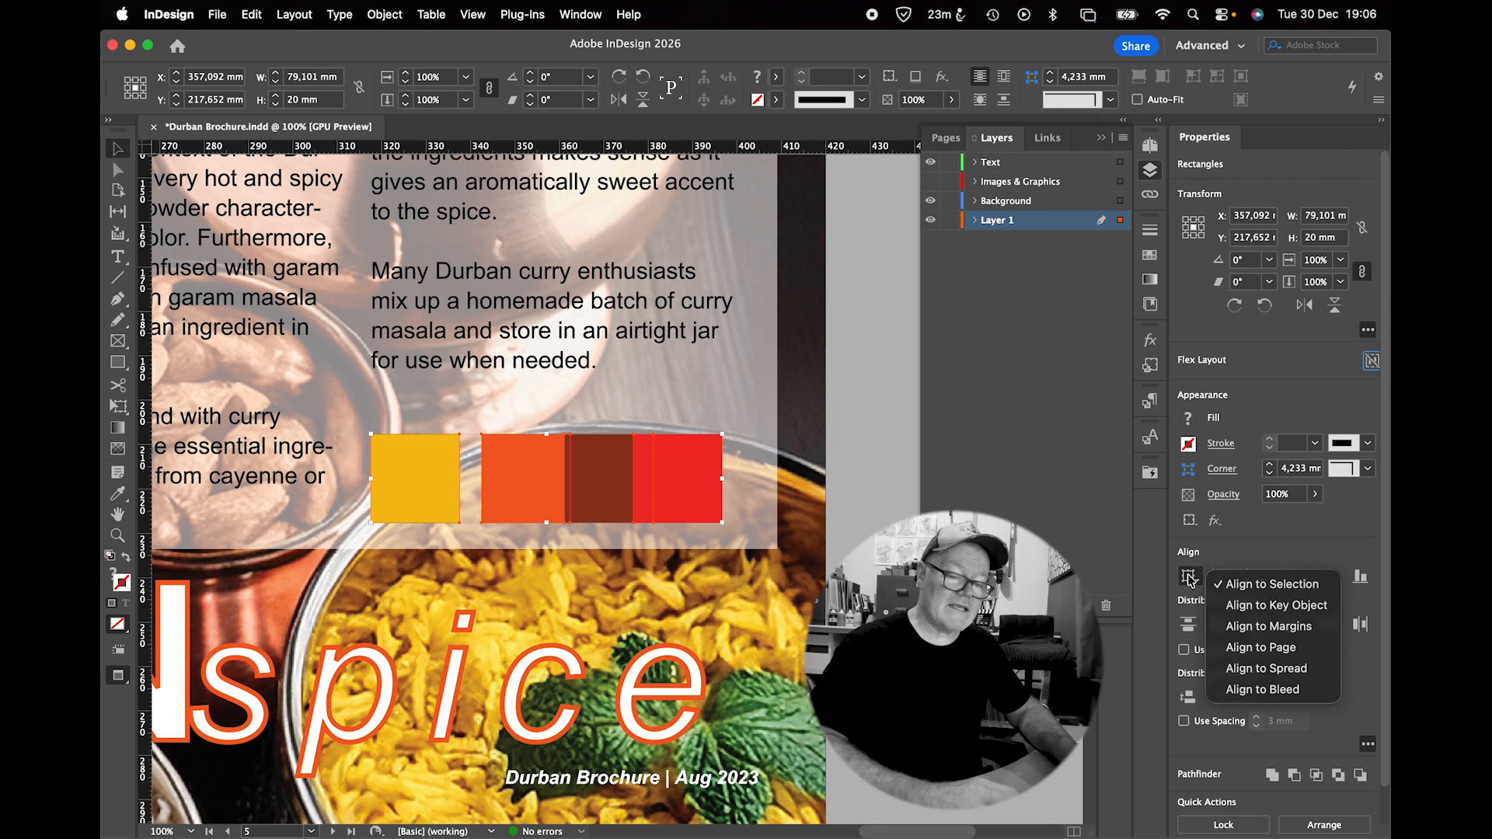
pyautogui.click(1228, 606)
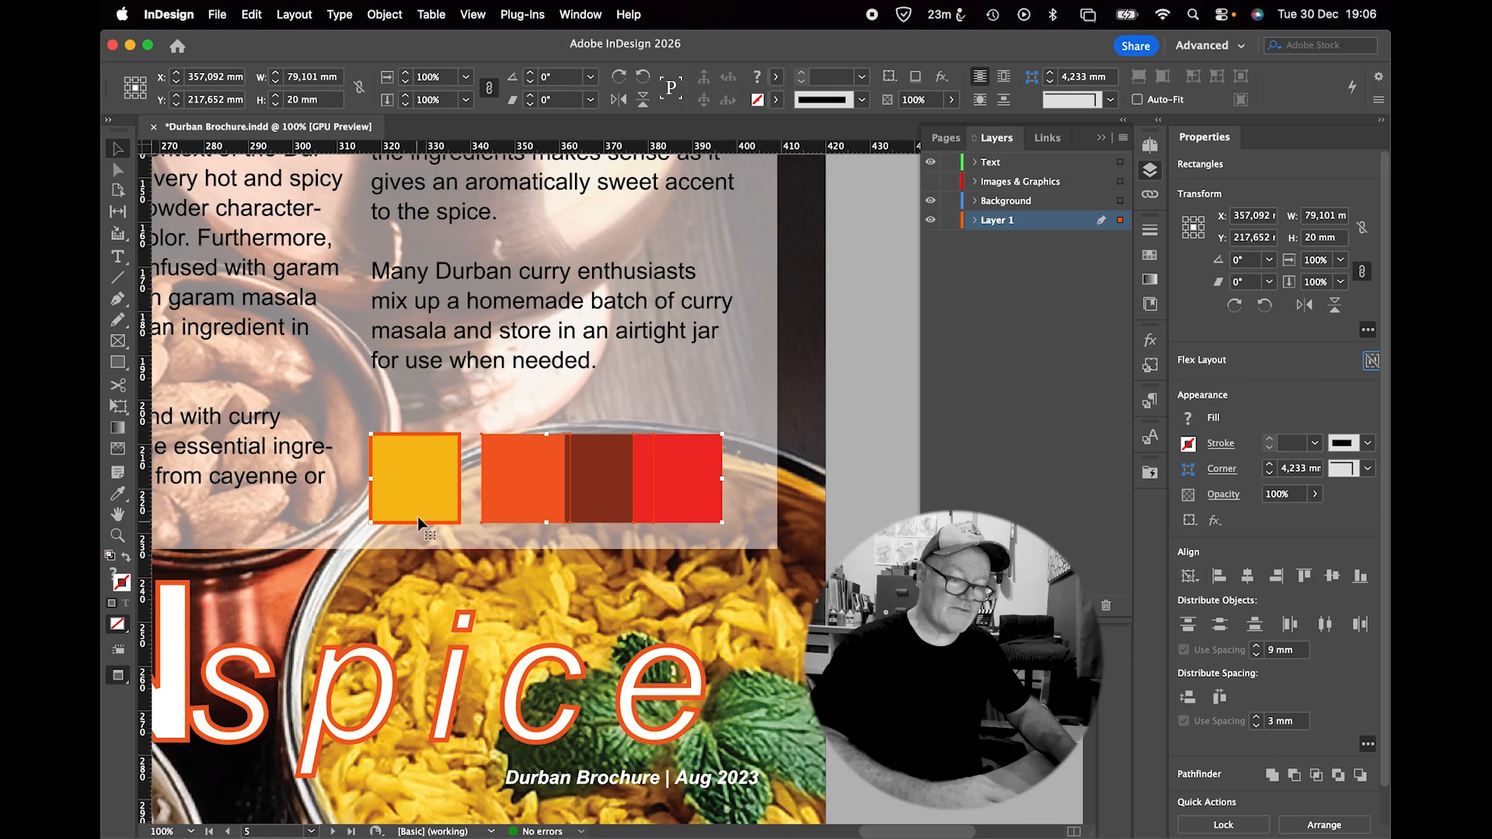
pyautogui.click(502, 478)
pyautogui.click(427, 477)
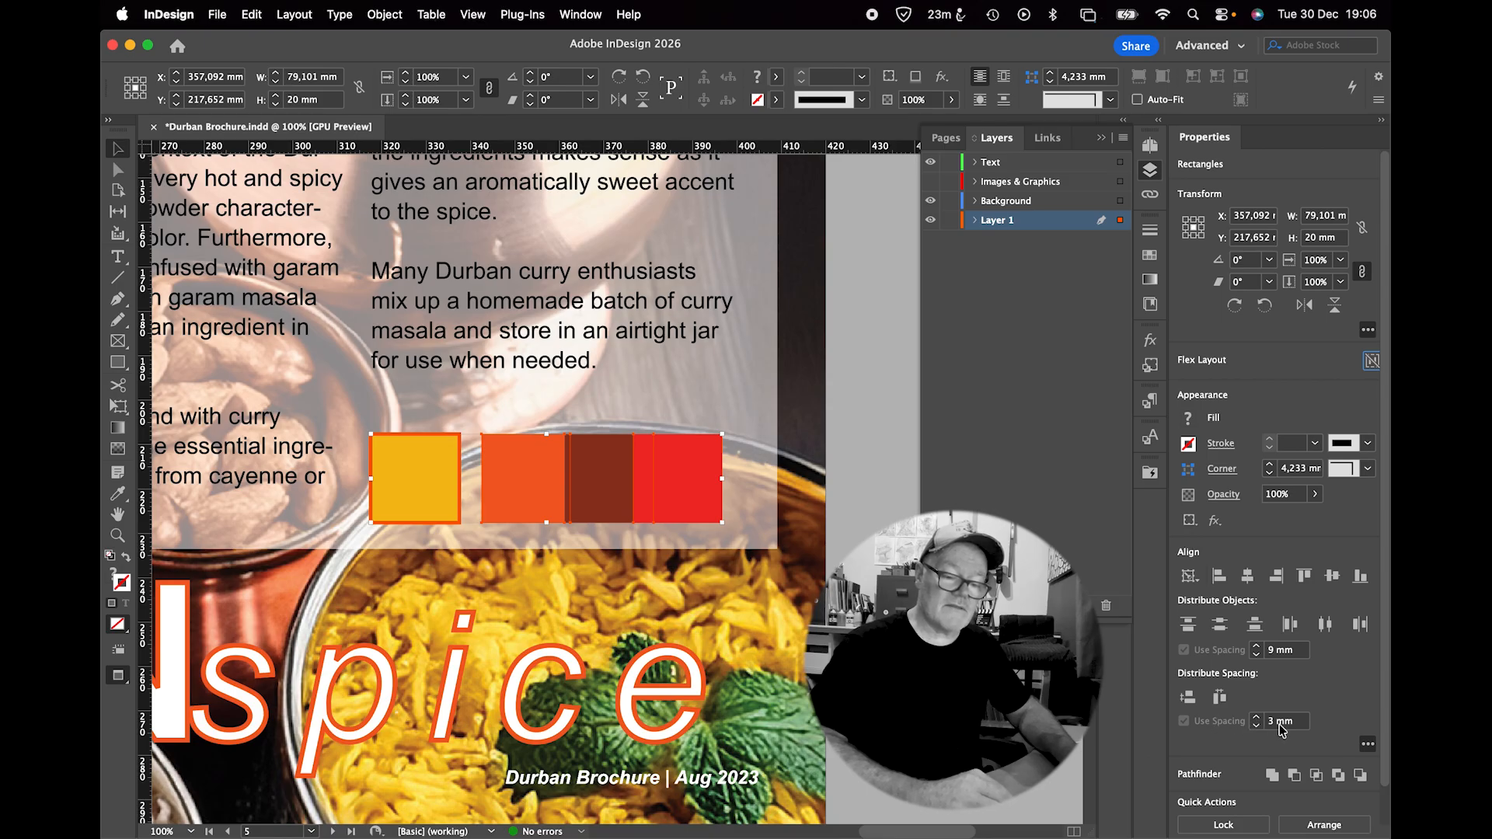
pyautogui.click(1219, 697)
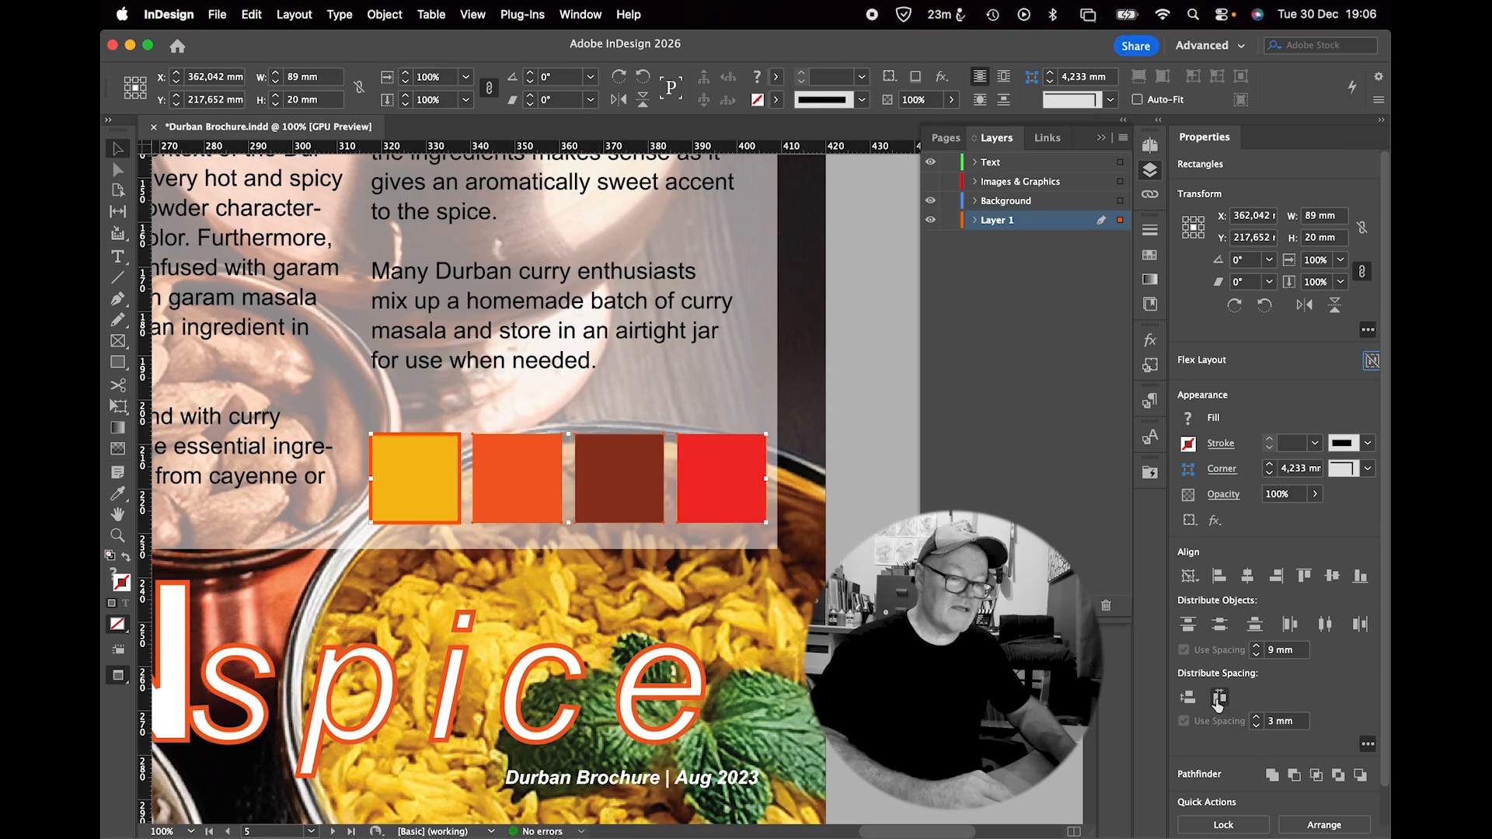
# Redistribute the four coloured squares with 2 mm horizontal spacing and group them.
pyautogui.click(1257, 727)
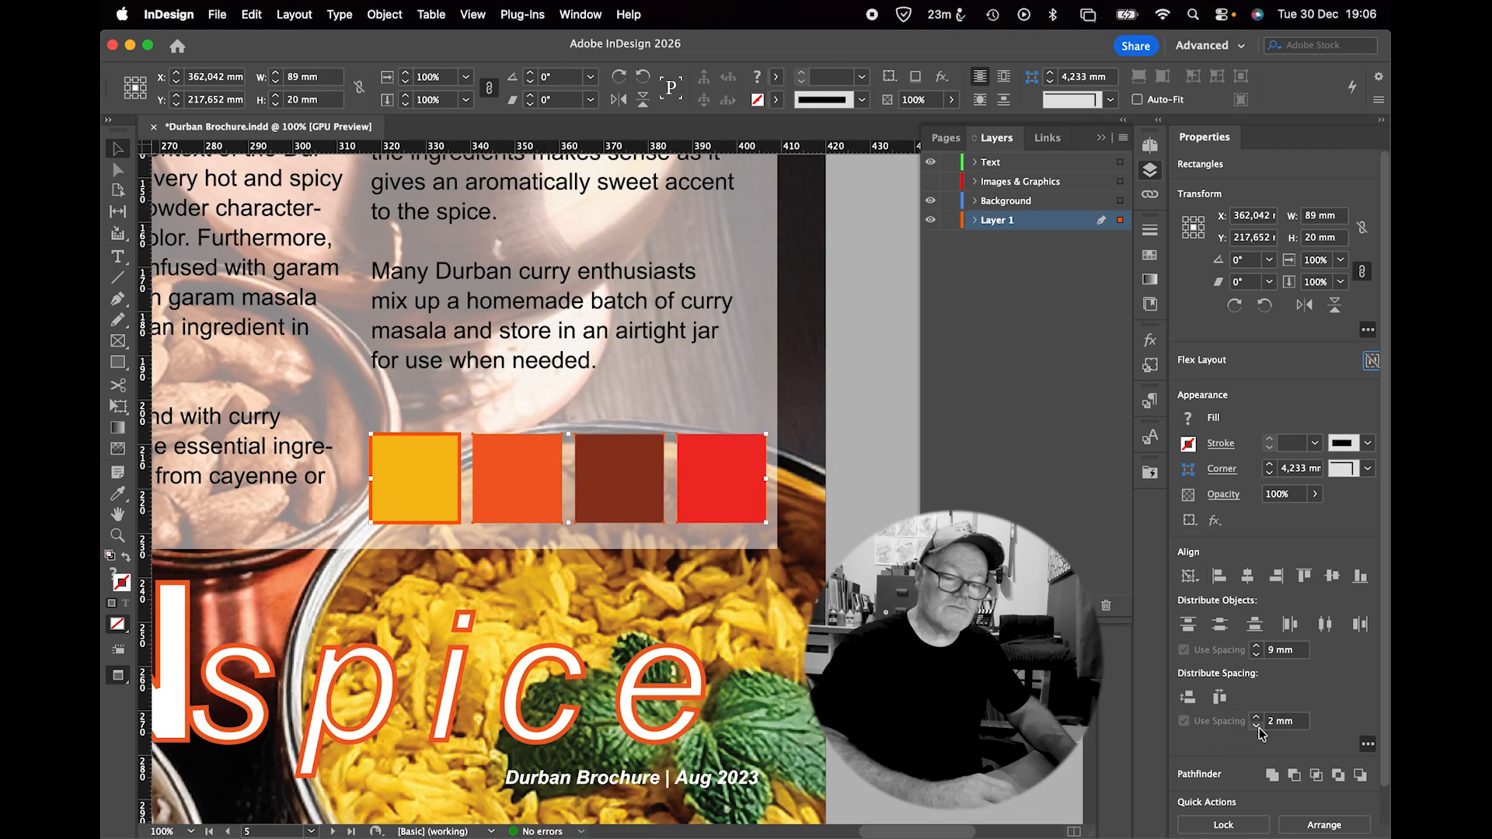
pyautogui.click(1219, 698)
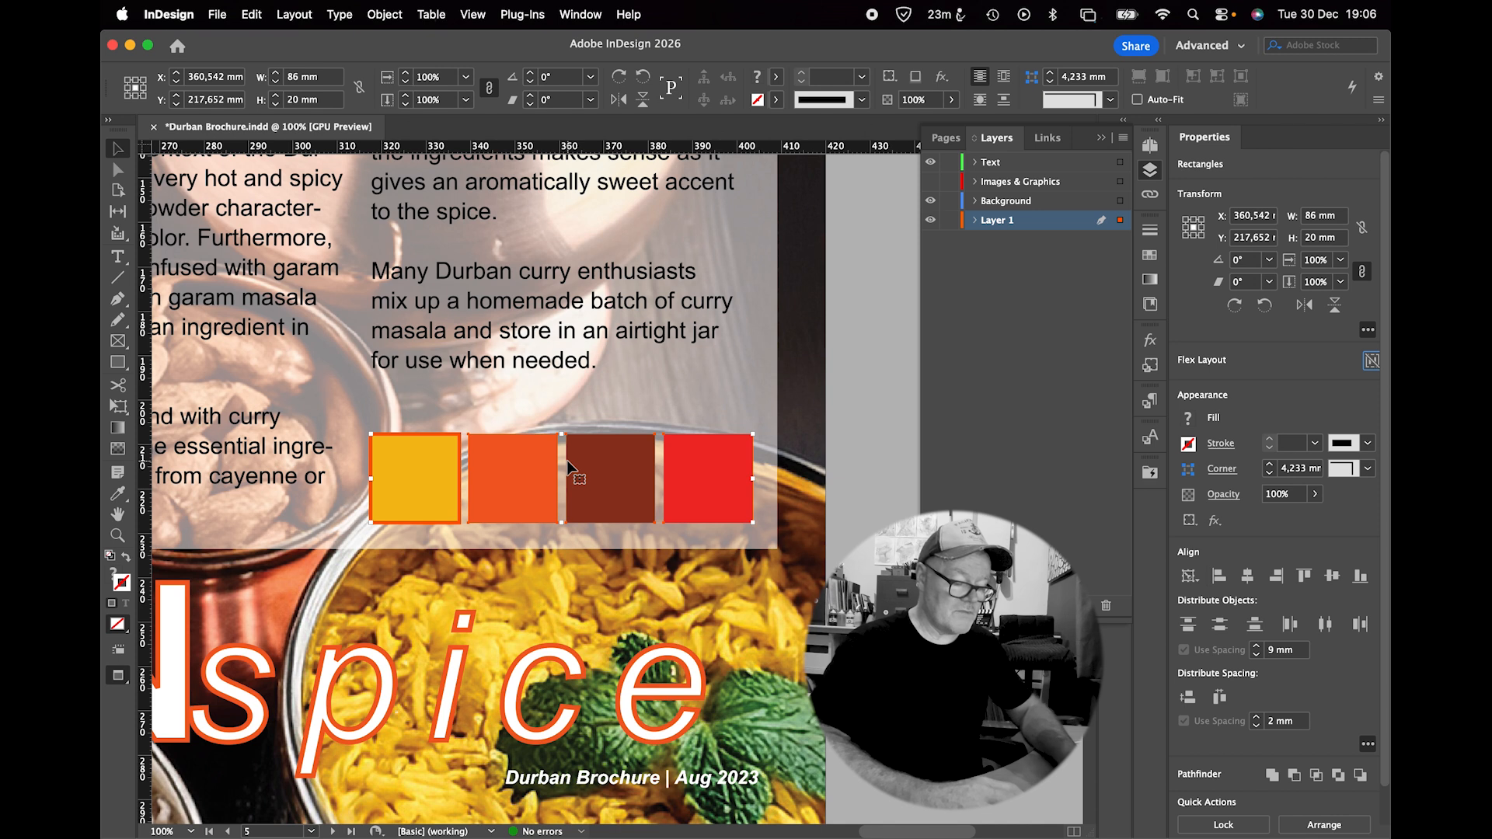
pyautogui.press('super+g')
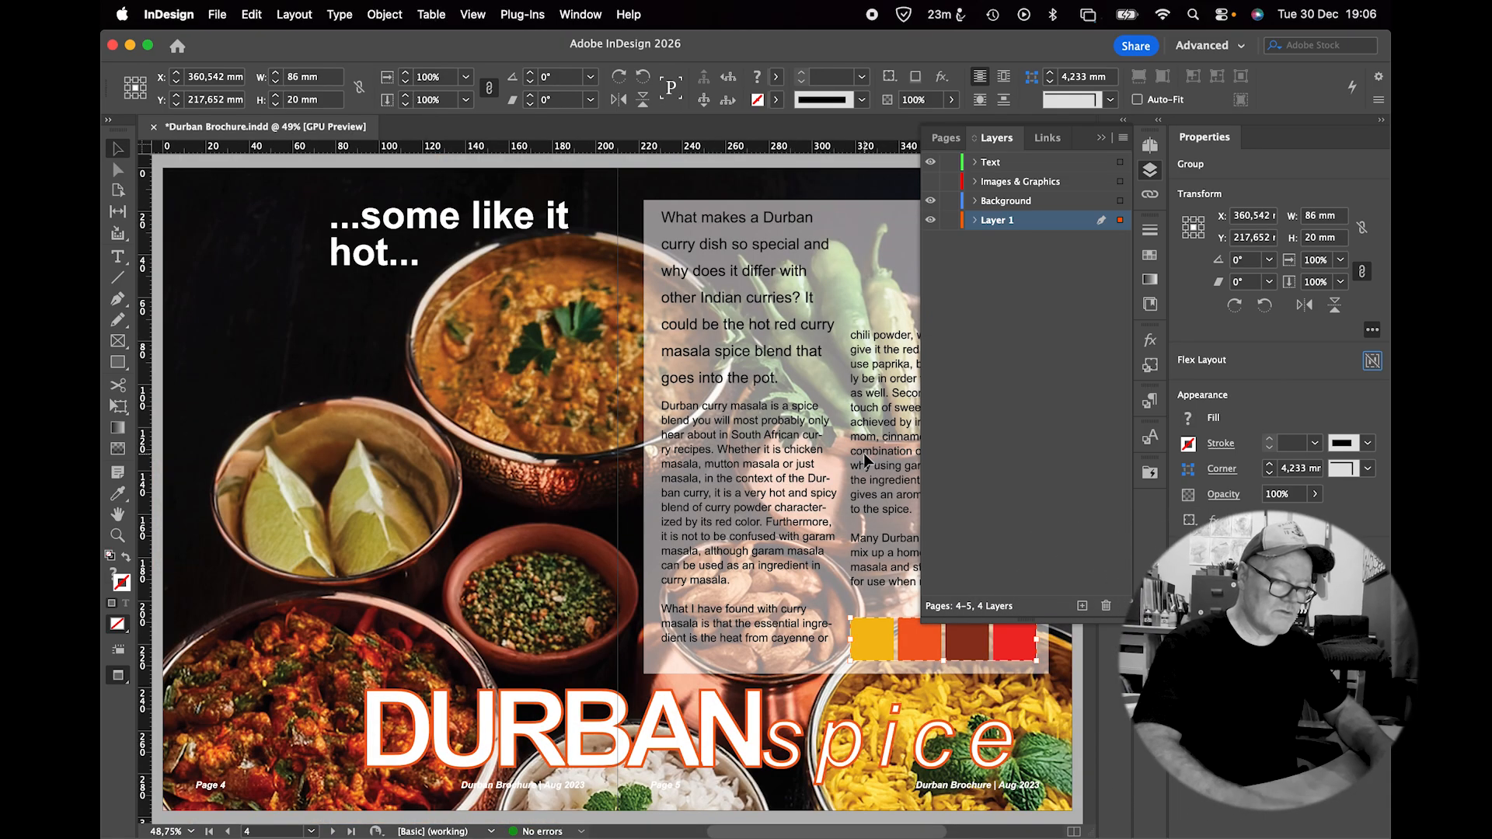
# Move the "...some like it hot..." heading, both page numbers and both brochure footers from Layer 1 to Text, and hide the Text layer.
pyautogui.press('super+alt+0')
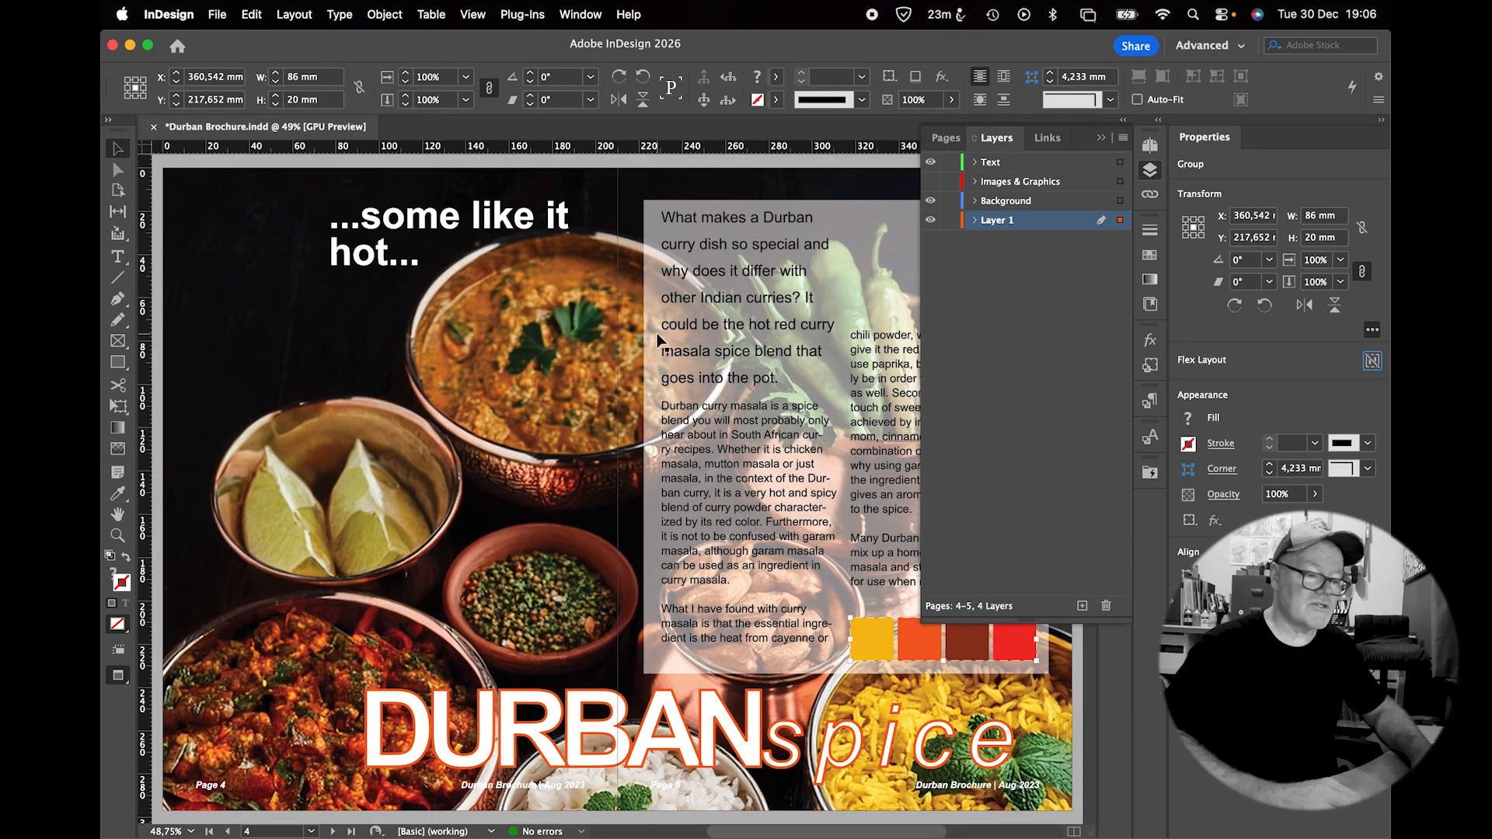
pyautogui.click(410, 223)
pyautogui.keyDown('shift'); pyautogui.click(435, 719); pyautogui.keyUp('shift')
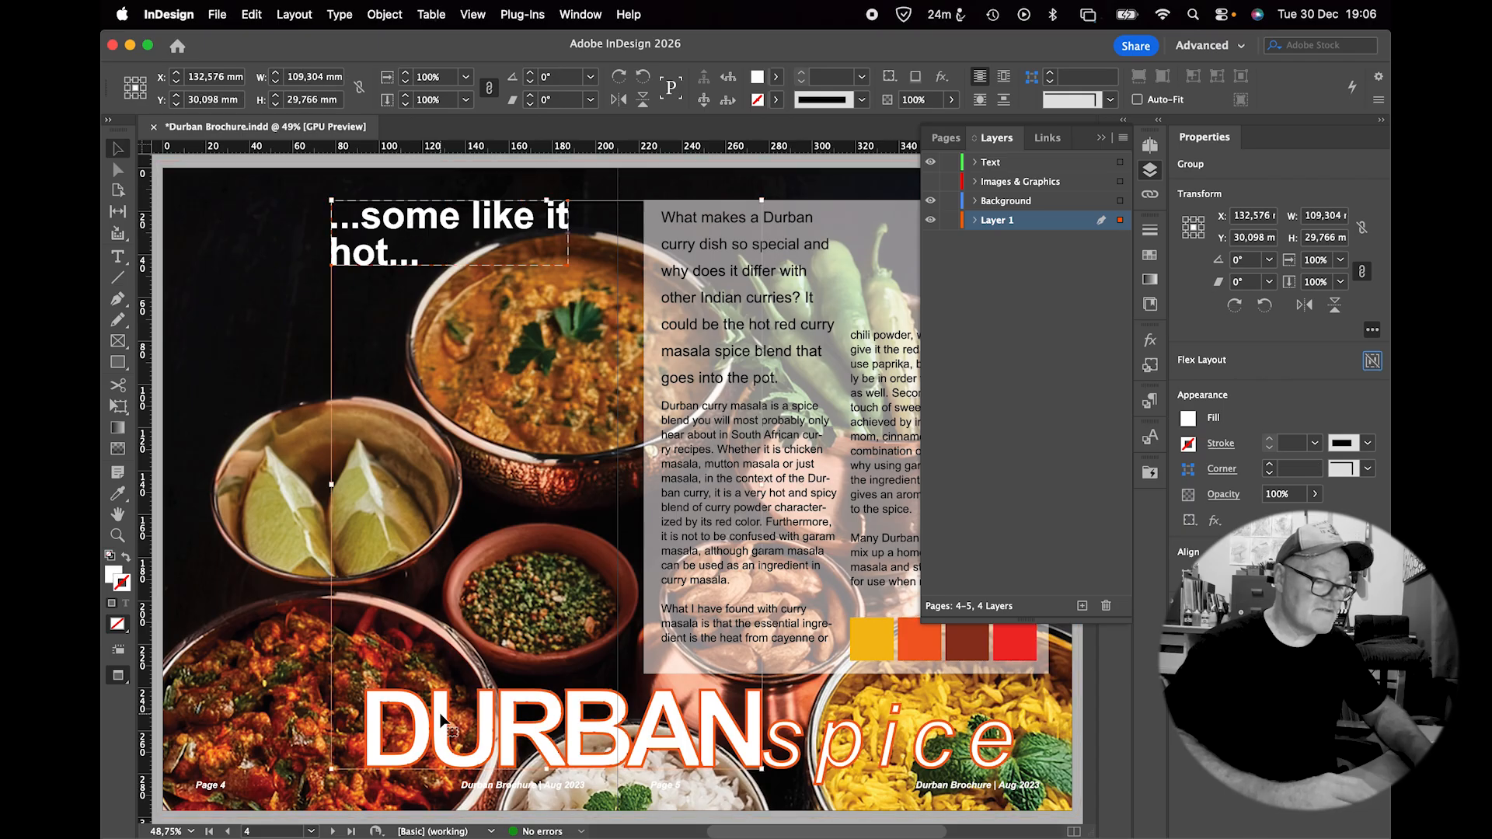
pyautogui.keyDown('shift'); pyautogui.click(222, 786); pyautogui.keyUp('shift')
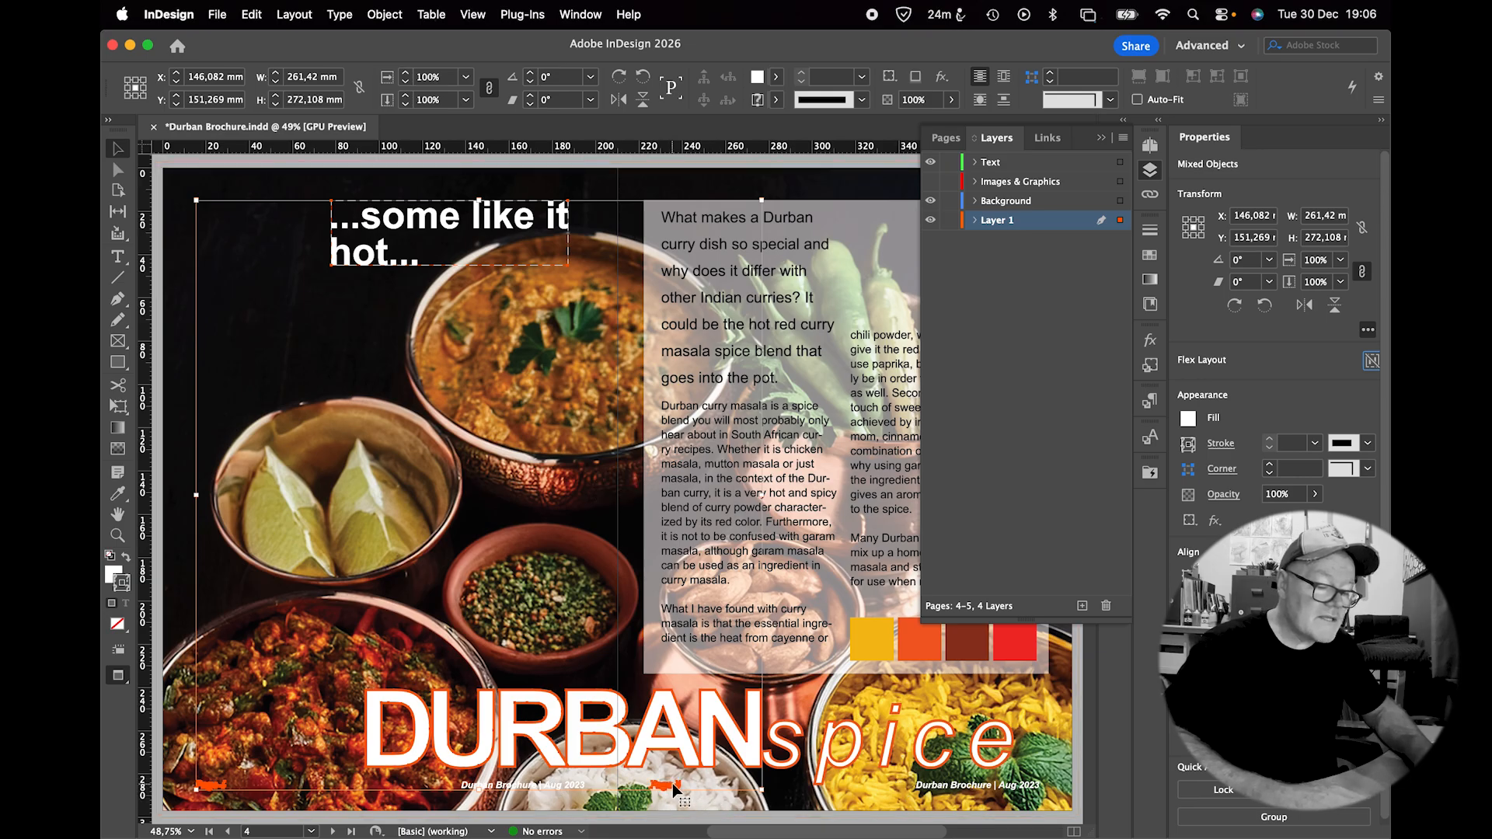
pyautogui.keyDown('shift'); pyautogui.click(955, 786); pyautogui.keyUp('shift')
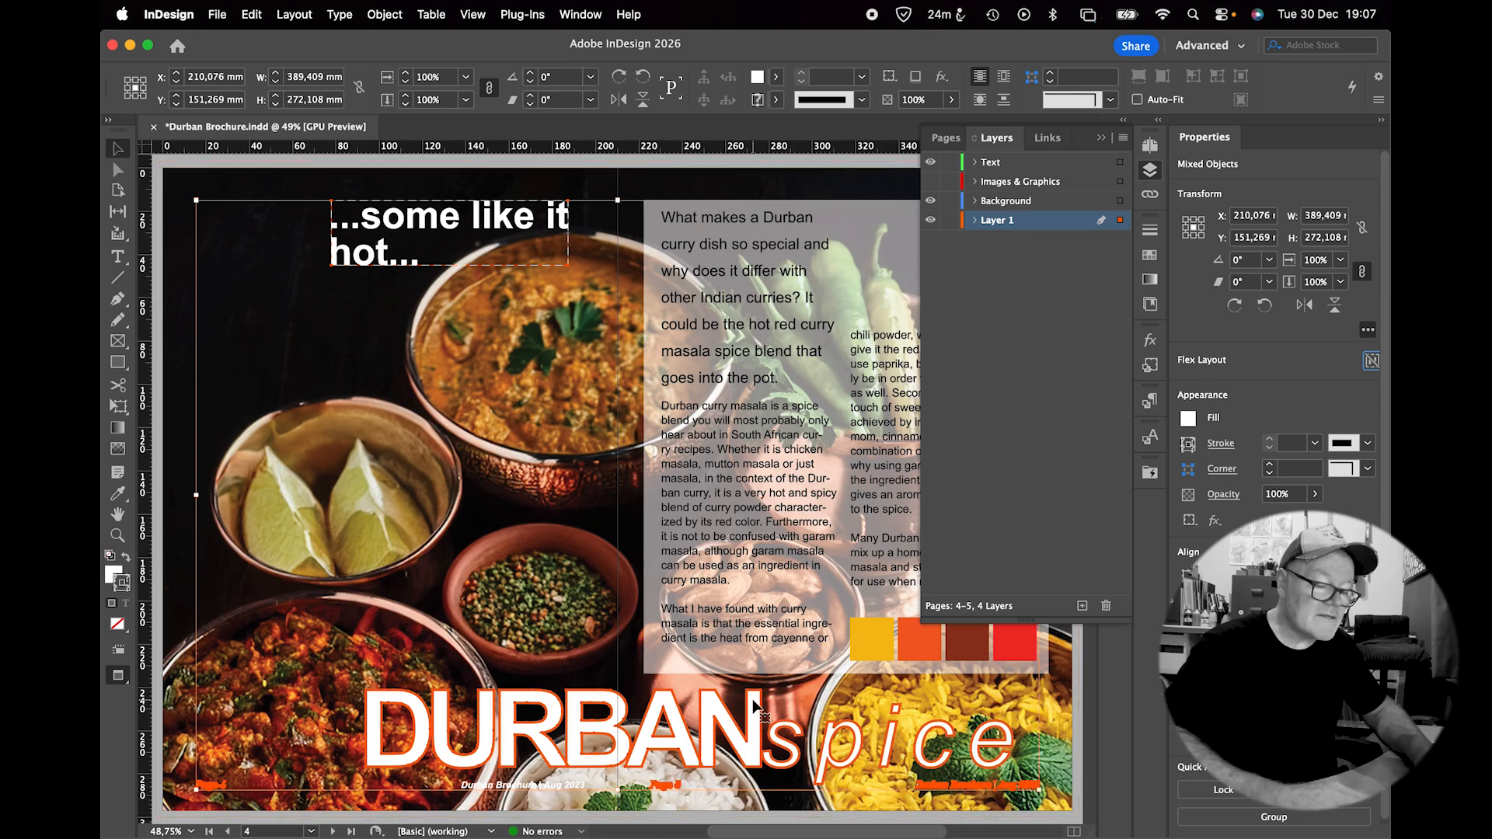
pyautogui.press('x')
pyautogui.press('/')
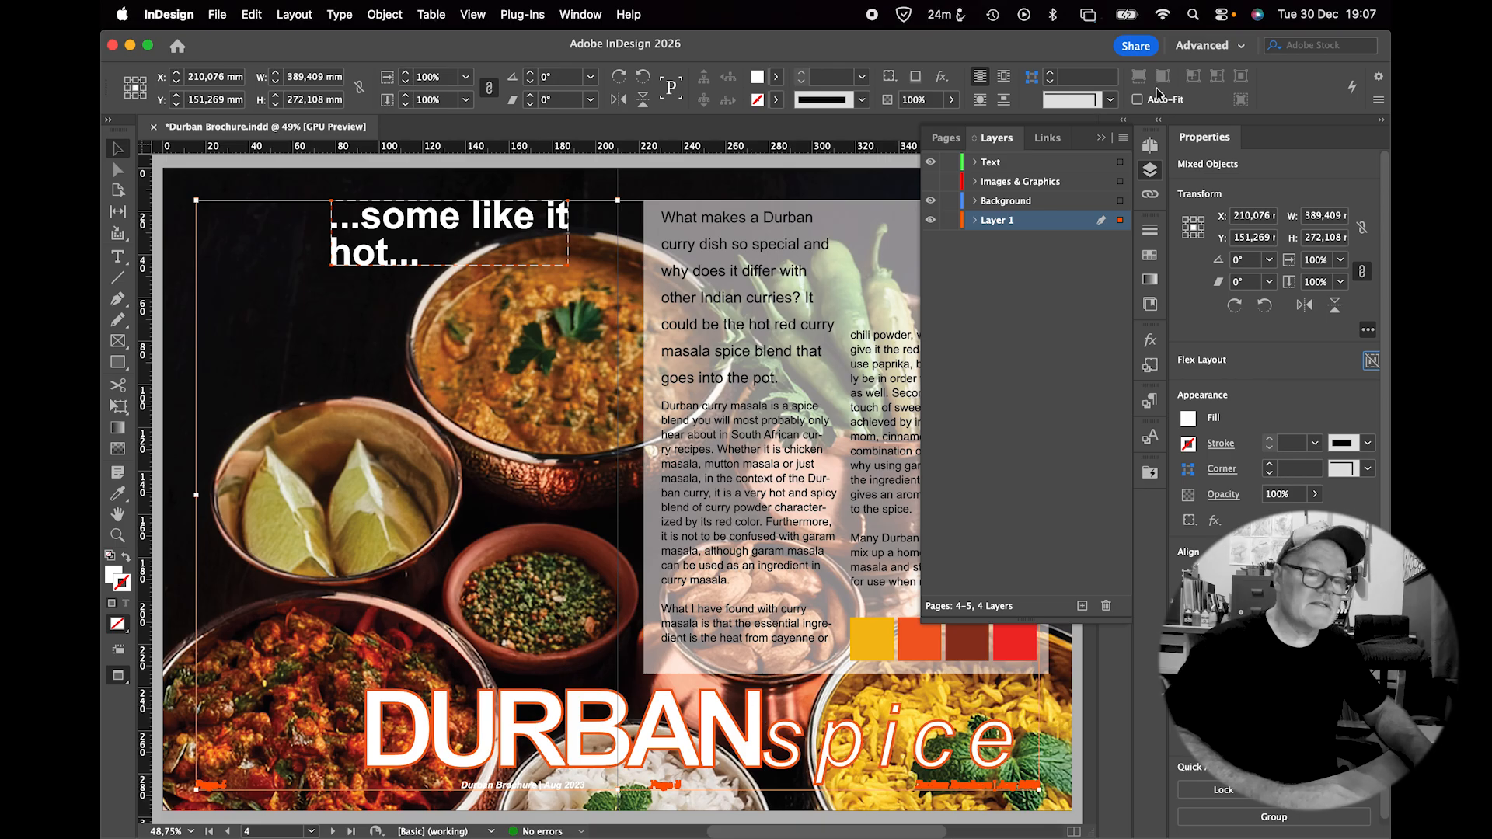
pyautogui.moveTo(1120, 223); pyautogui.dragTo(1121, 167)
pyautogui.click(931, 162)
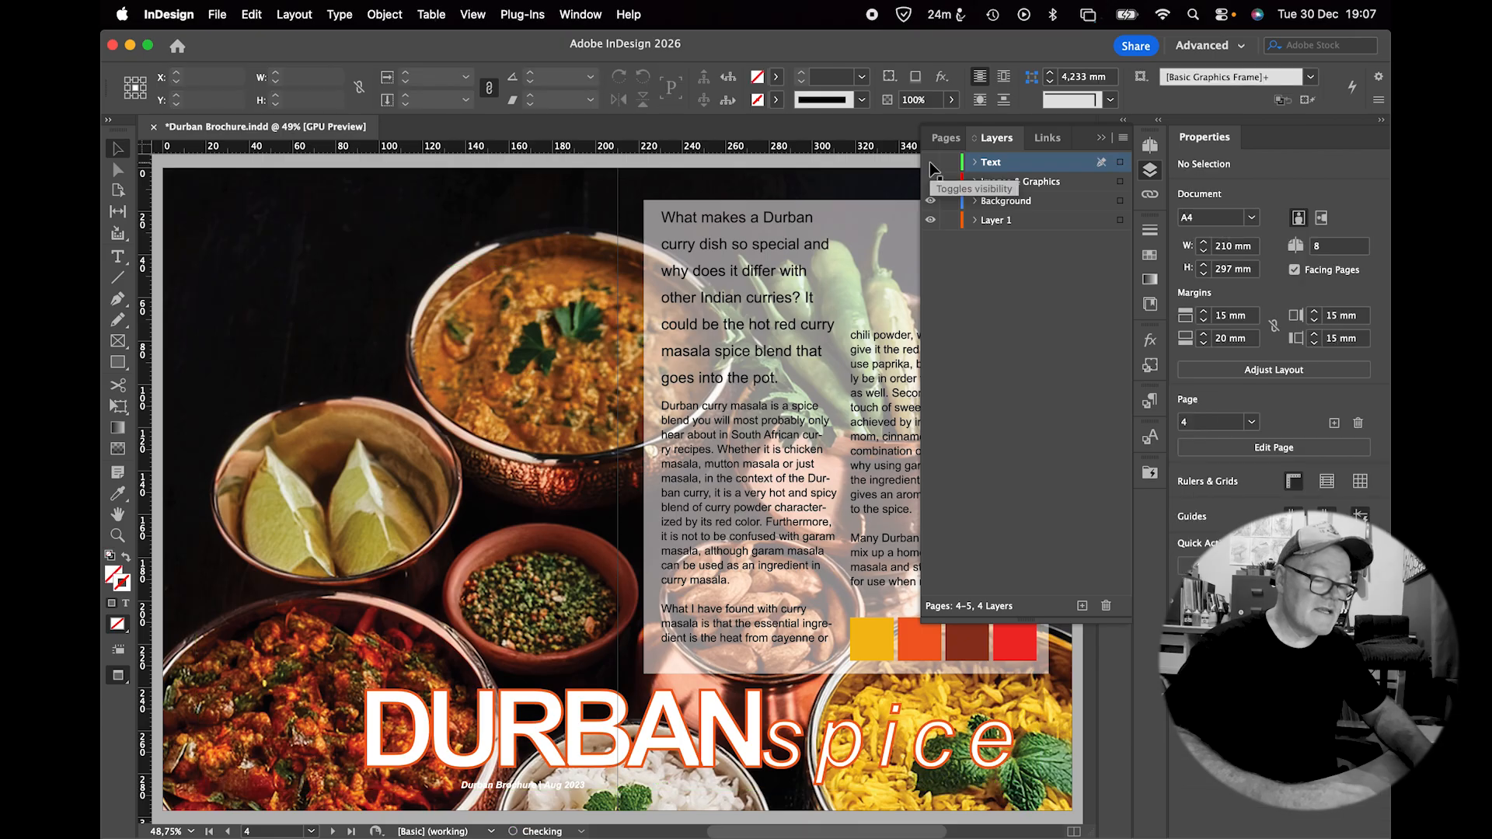
pyautogui.click(510, 786)
pyautogui.moveTo(1120, 224); pyautogui.dragTo(1120, 162)
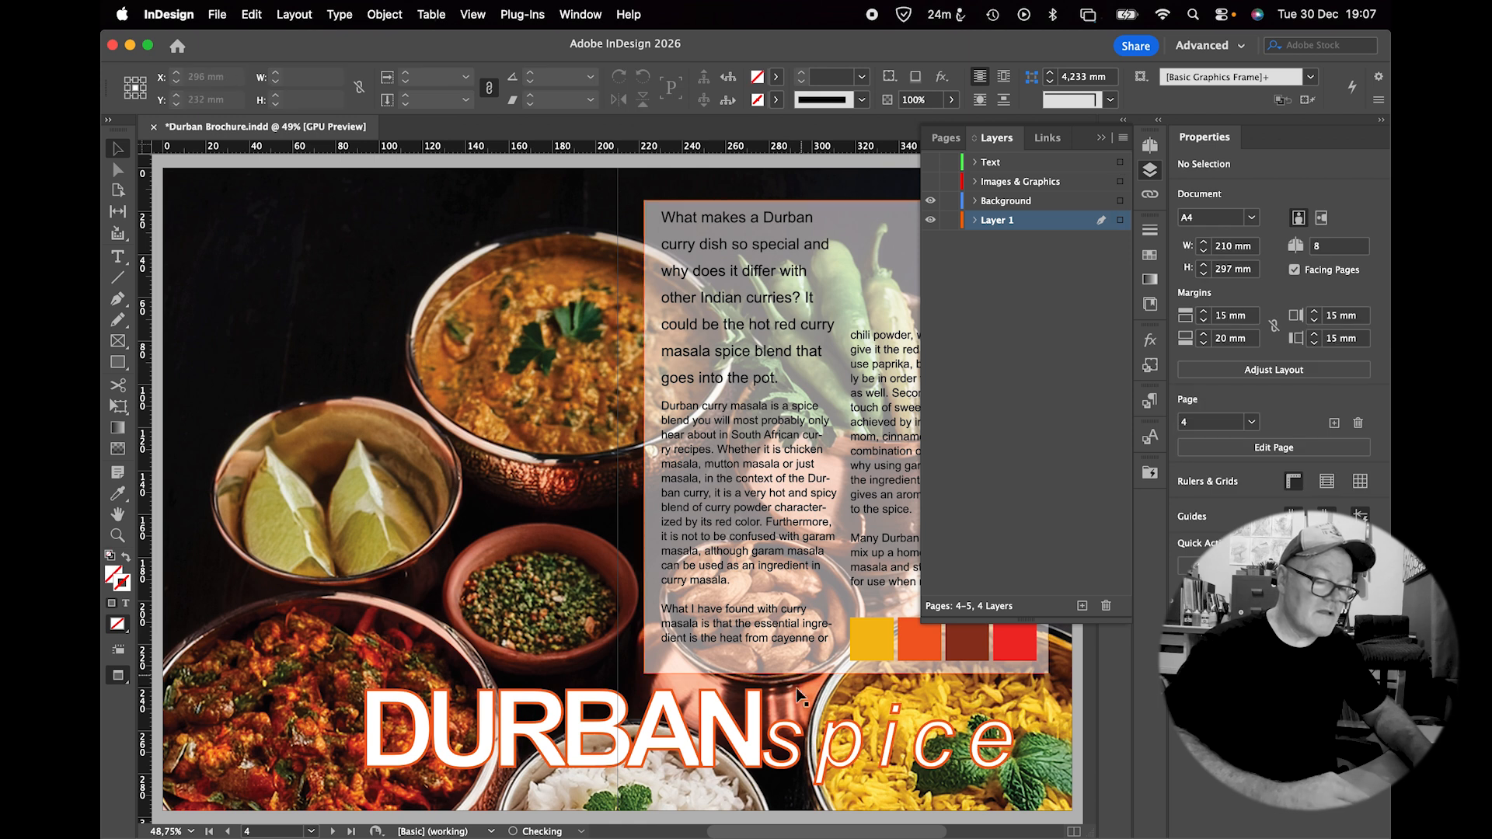
# Move the outlined "DURBAN" and "spice" title lettering from Layer 1 to the Text layer.
pyautogui.click(760, 732)
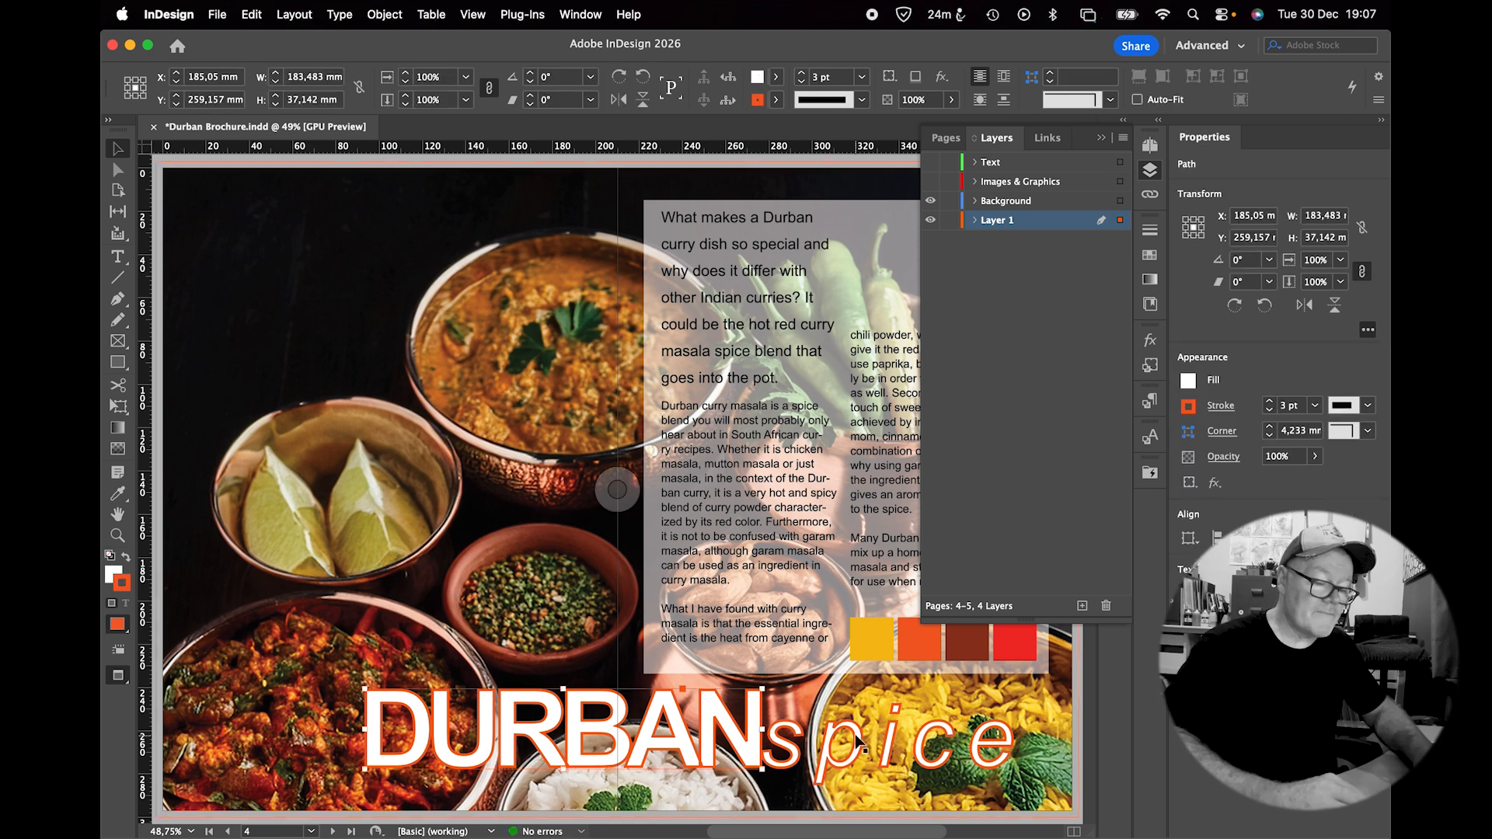
pyautogui.keyDown('shift'); pyautogui.click(830, 737); pyautogui.keyUp('shift')
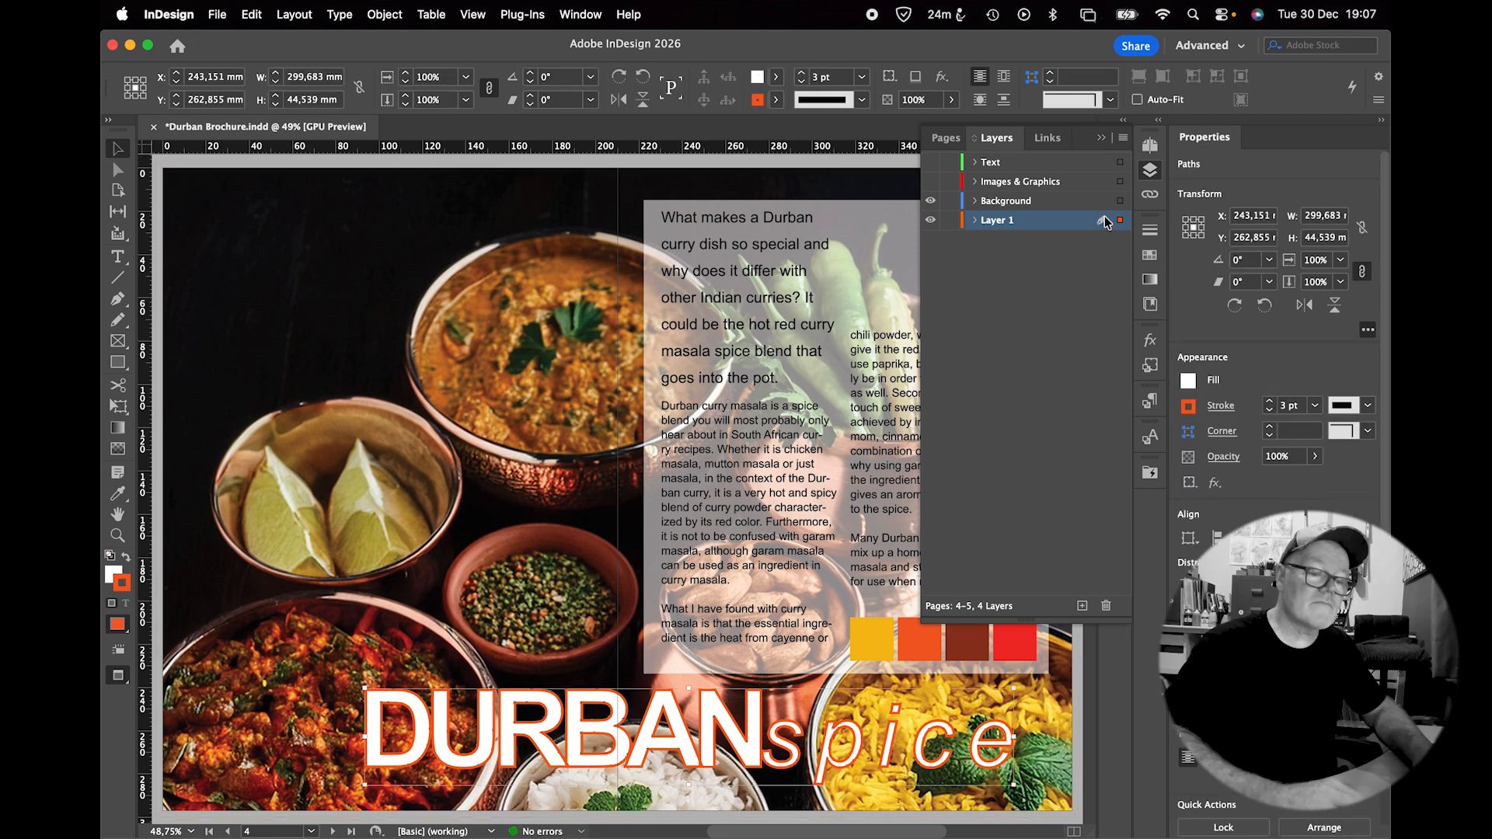
pyautogui.moveTo(1121, 224); pyautogui.dragTo(1121, 181)
pyautogui.moveTo(1119, 166); pyautogui.dragTo(1120, 164)
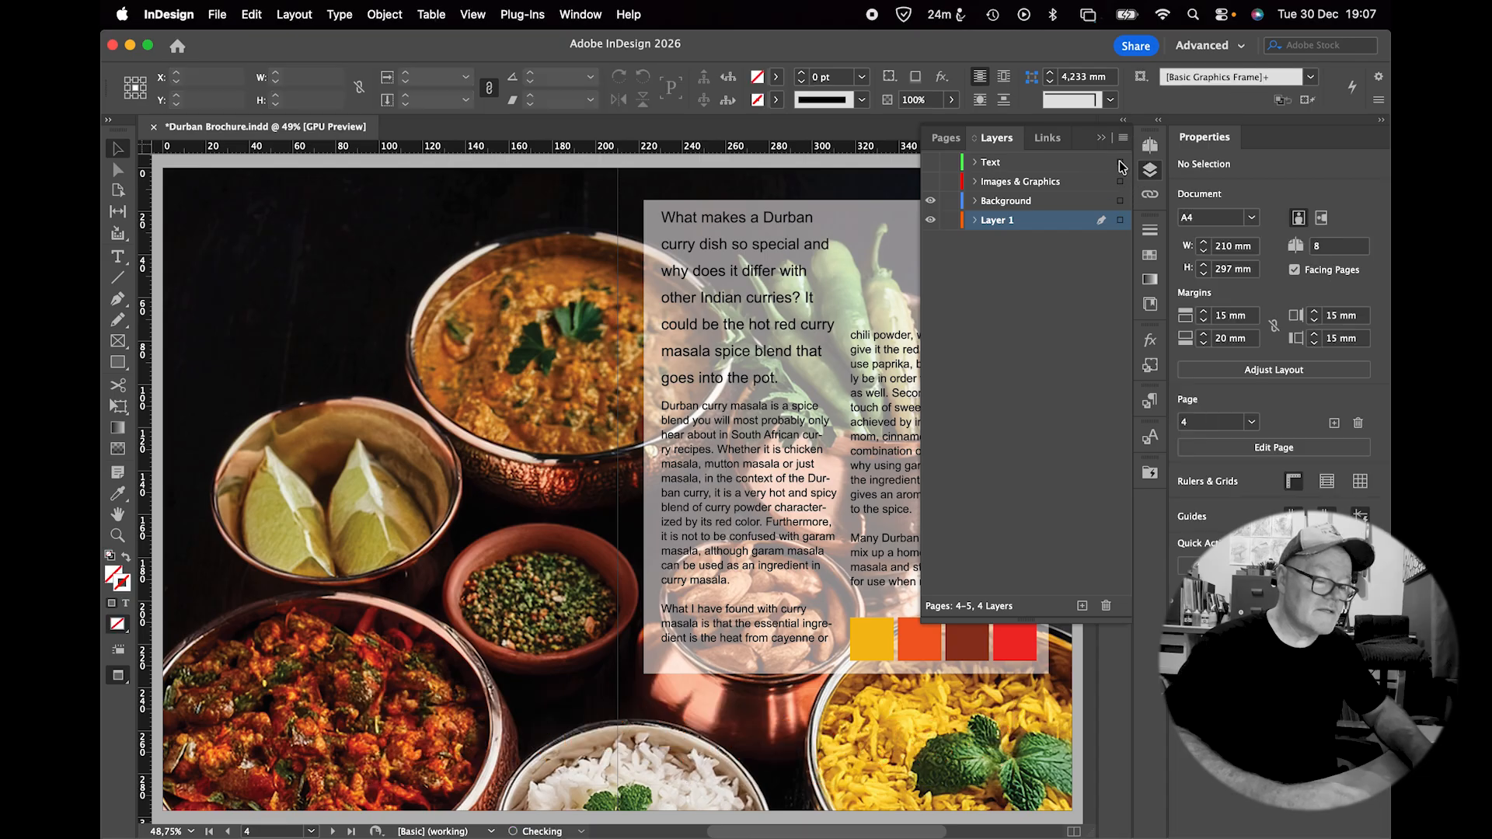
# Move the translucent white panel on page 5 from Layer 1 to the Text layer.
pyautogui.hscroll(3, 765, 452)
pyautogui.scroll(1, 766, 453)
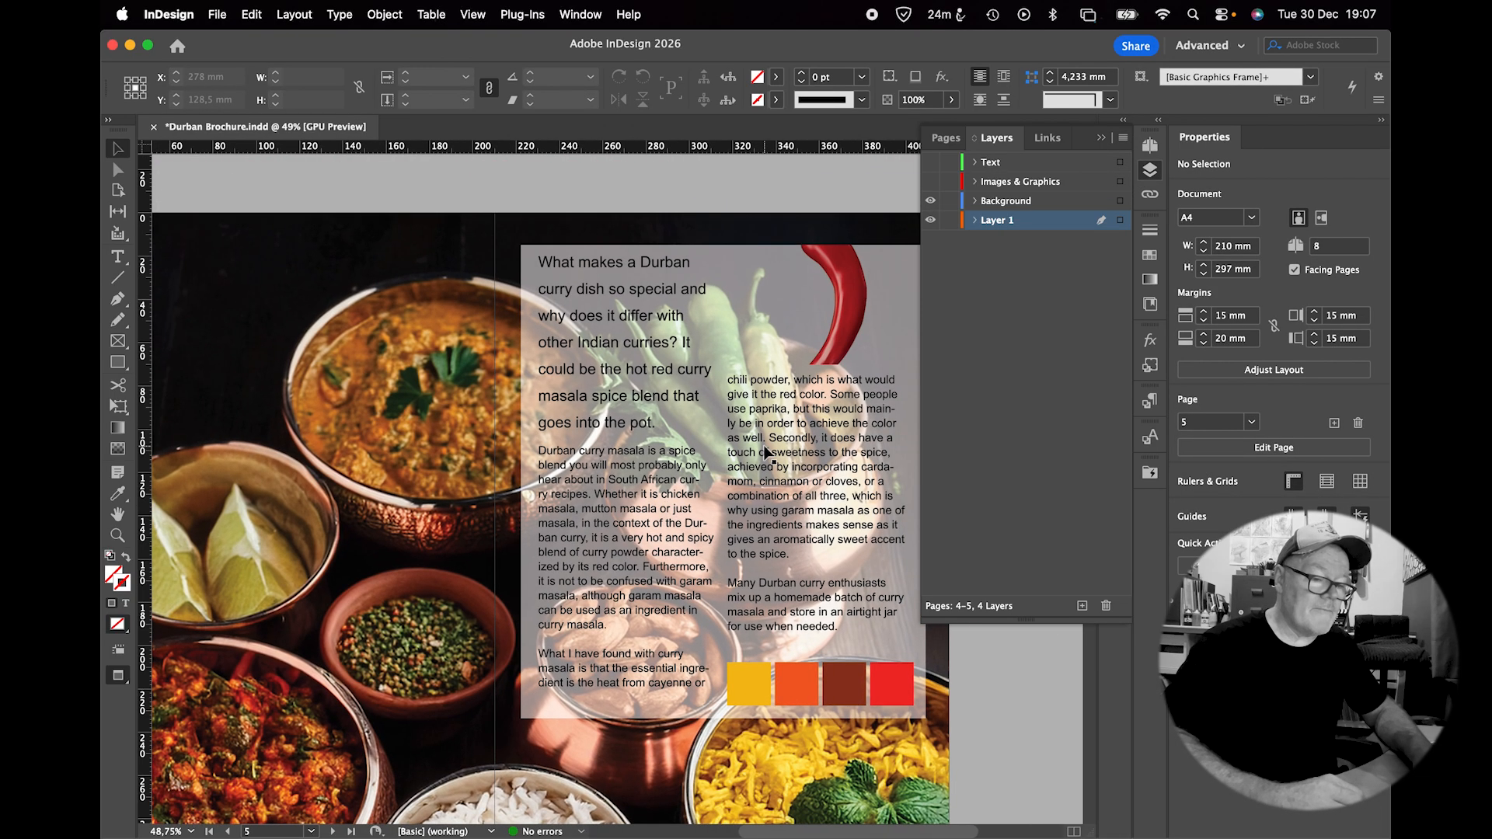
pyautogui.click(703, 250)
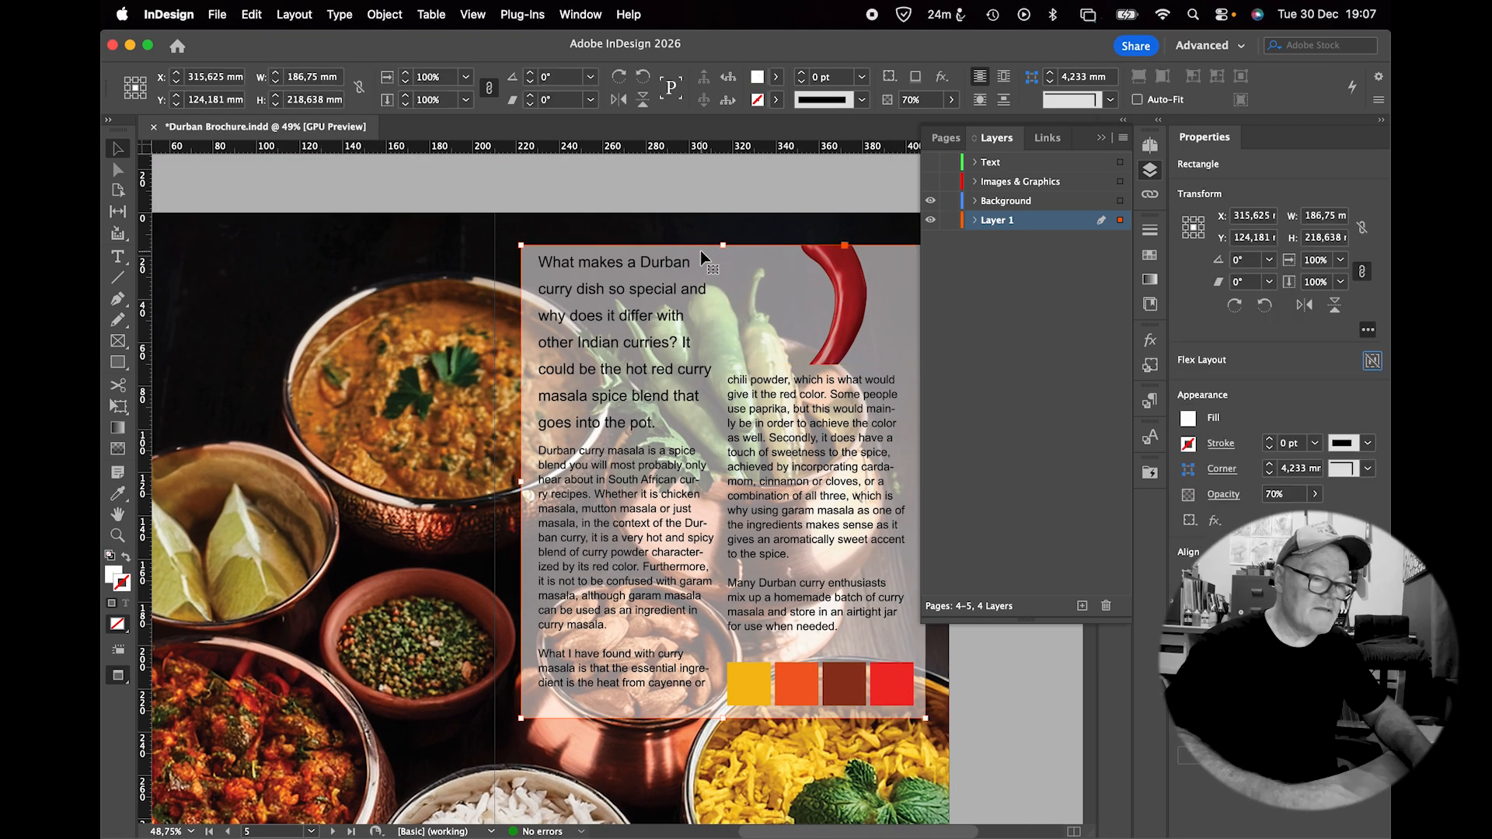
pyautogui.moveTo(1120, 224); pyautogui.dragTo(1120, 164)
# Move the two article text columns on page 5 from Layer 1 to the Text layer.
pyautogui.click(627, 479)
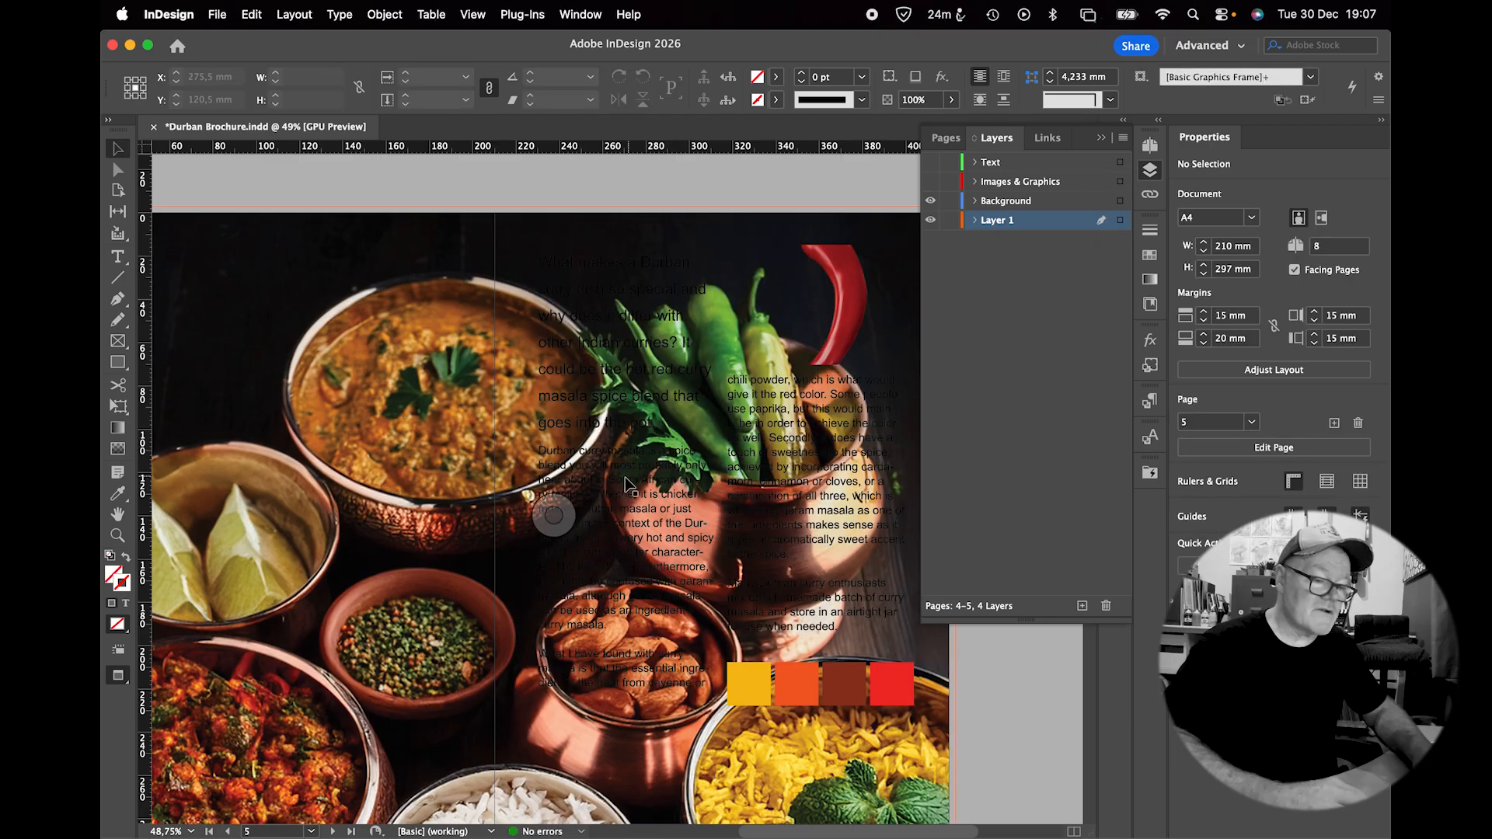
pyautogui.keyDown('shift'); pyautogui.click(807, 449); pyautogui.keyUp('shift')
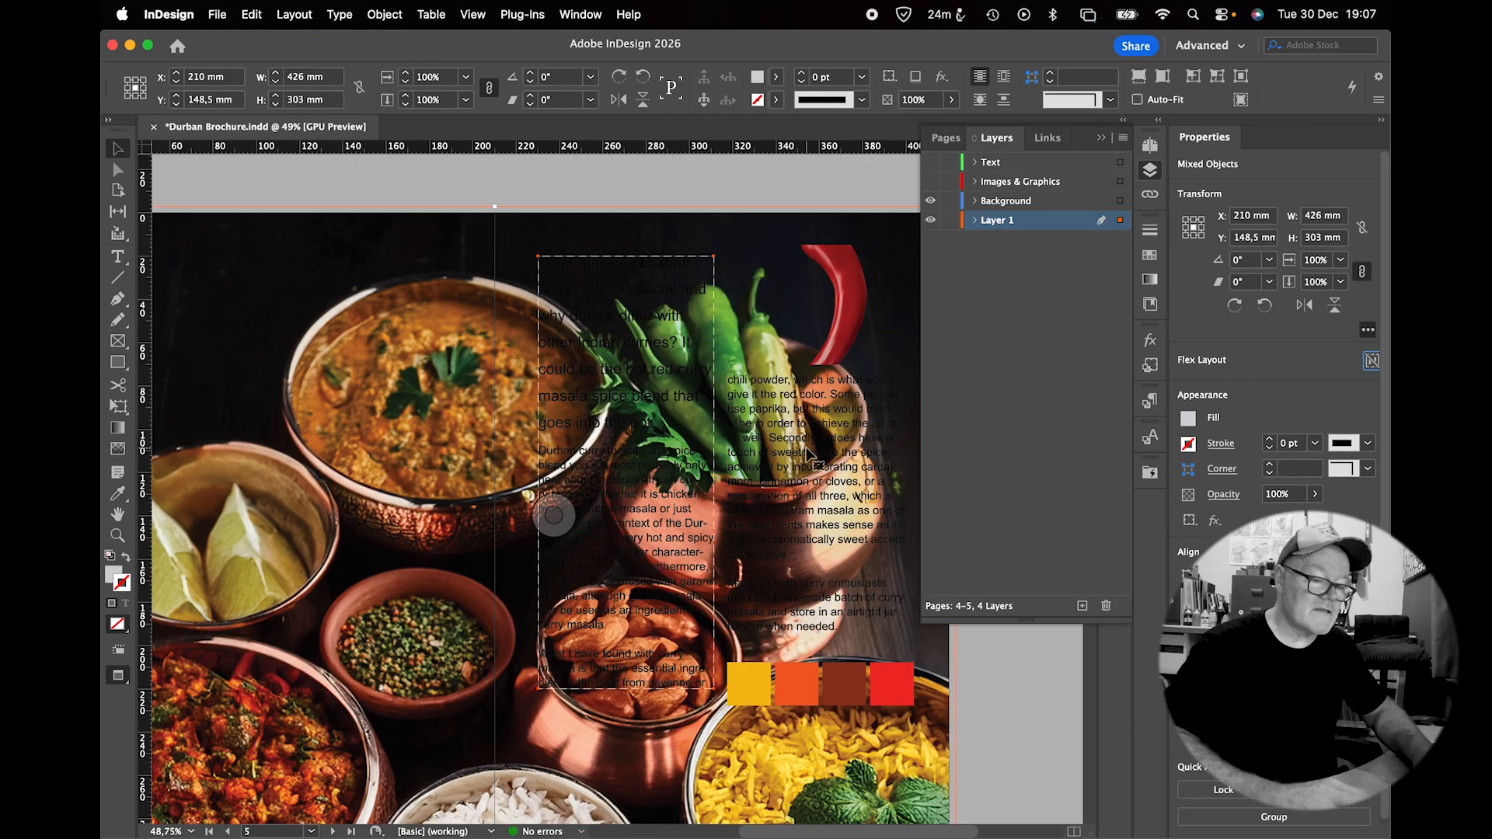
pyautogui.keyDown('shift'); pyautogui.click(777, 442); pyautogui.keyUp('shift')
pyautogui.keyDown('shift'); pyautogui.click(776, 442); pyautogui.keyUp('shift')
pyautogui.moveTo(1120, 224); pyautogui.dragTo(1117, 165)
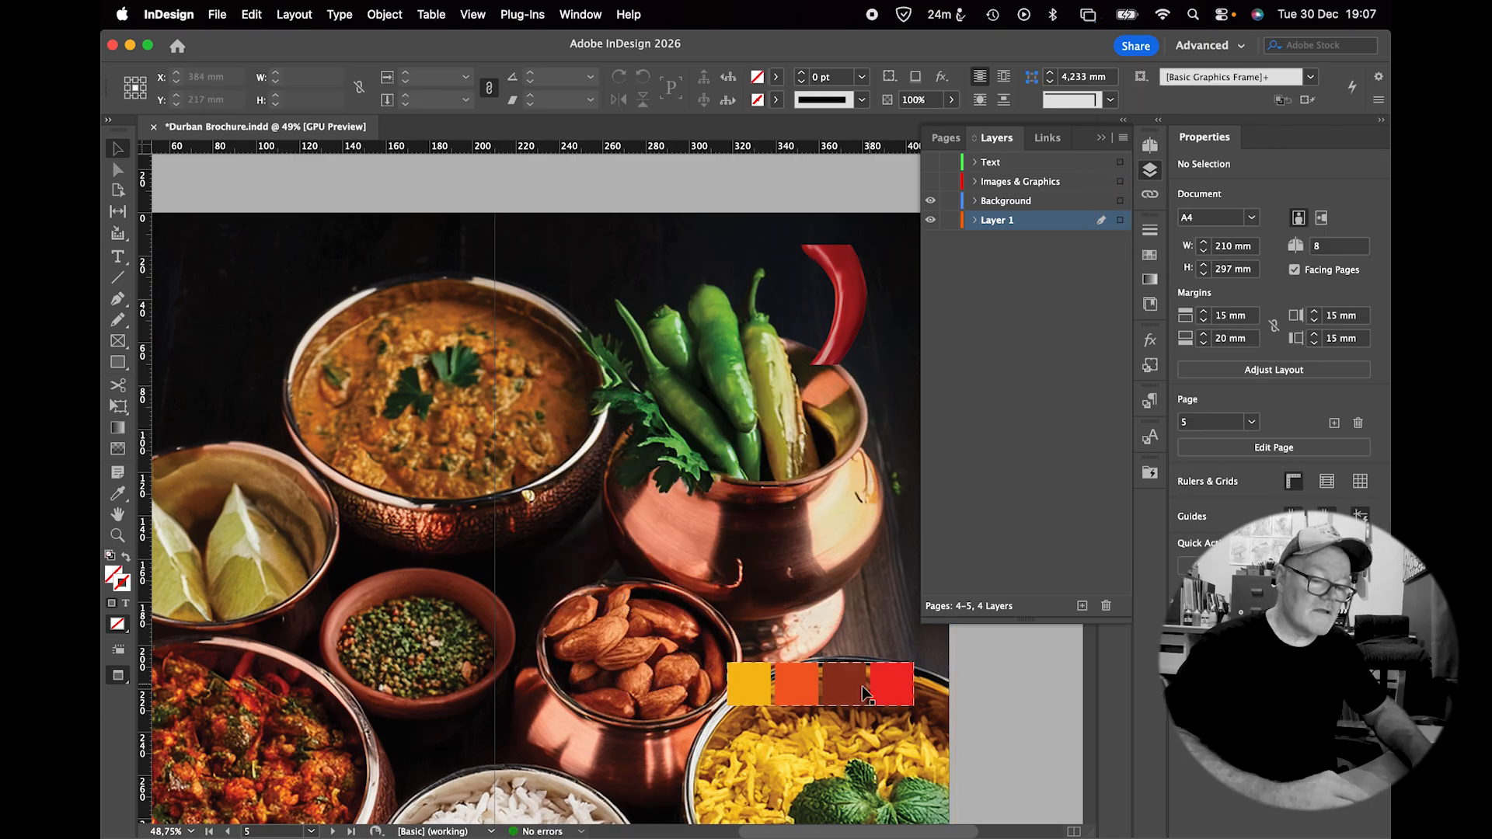
# Try to move all of the spread's remaining Layer 1 objects at once to Images & Graphics, and undo that move.
pyautogui.click(1119, 221)
pyautogui.click(1120, 224)
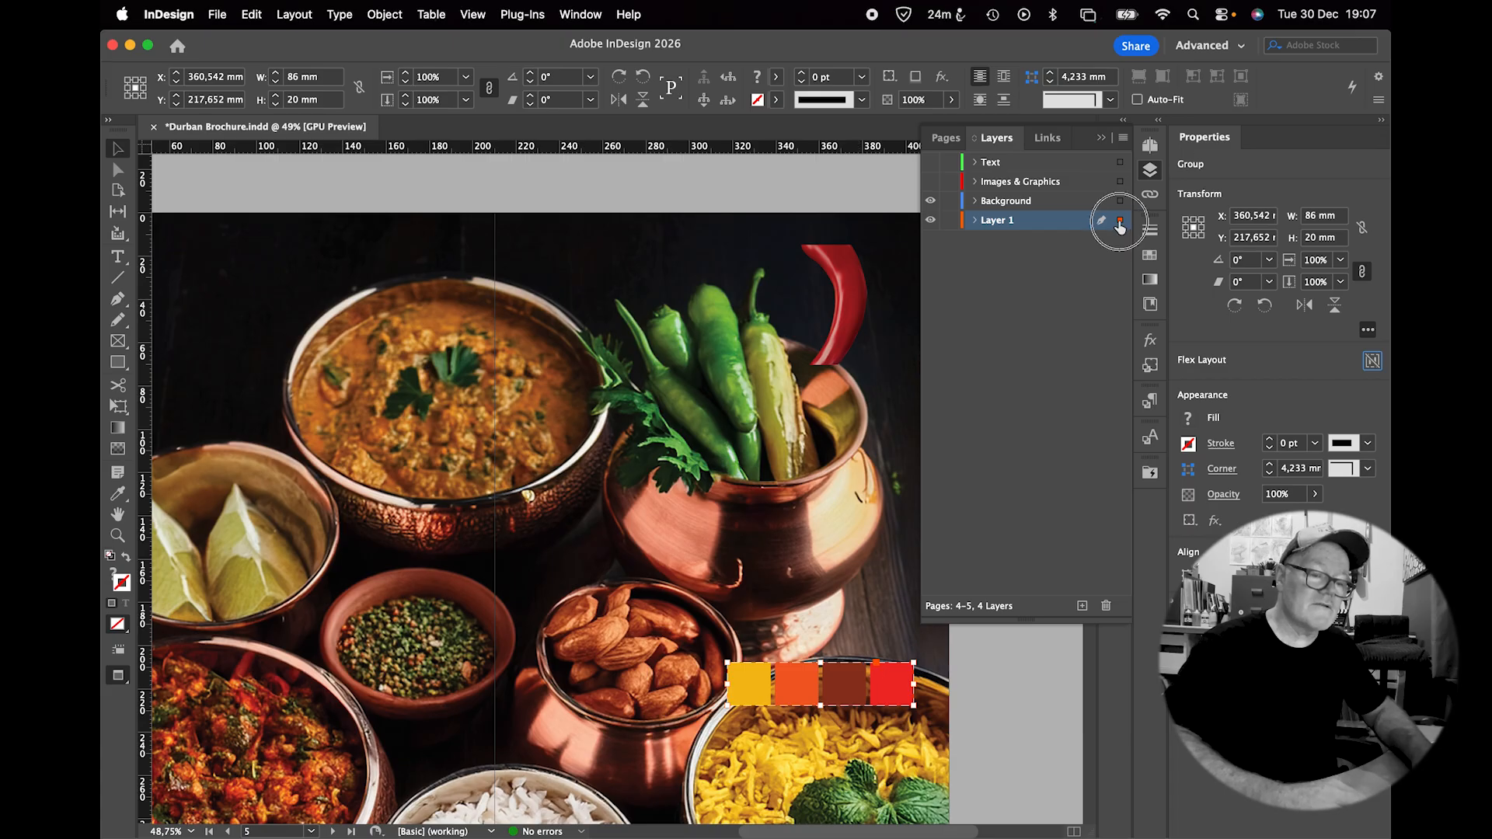
pyautogui.moveTo(1120, 224); pyautogui.dragTo(1119, 181)
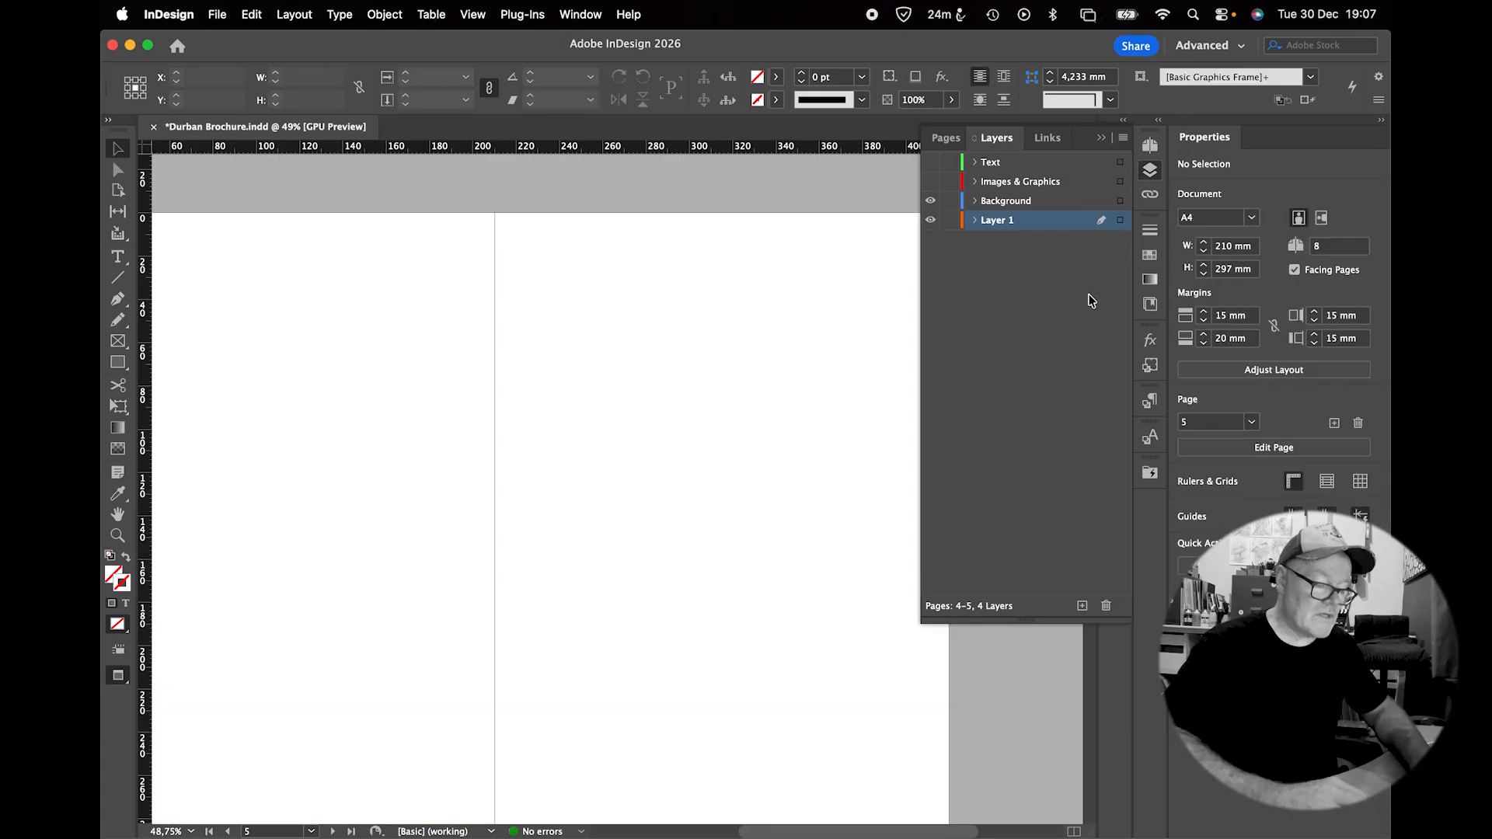
pyautogui.press('super+z')
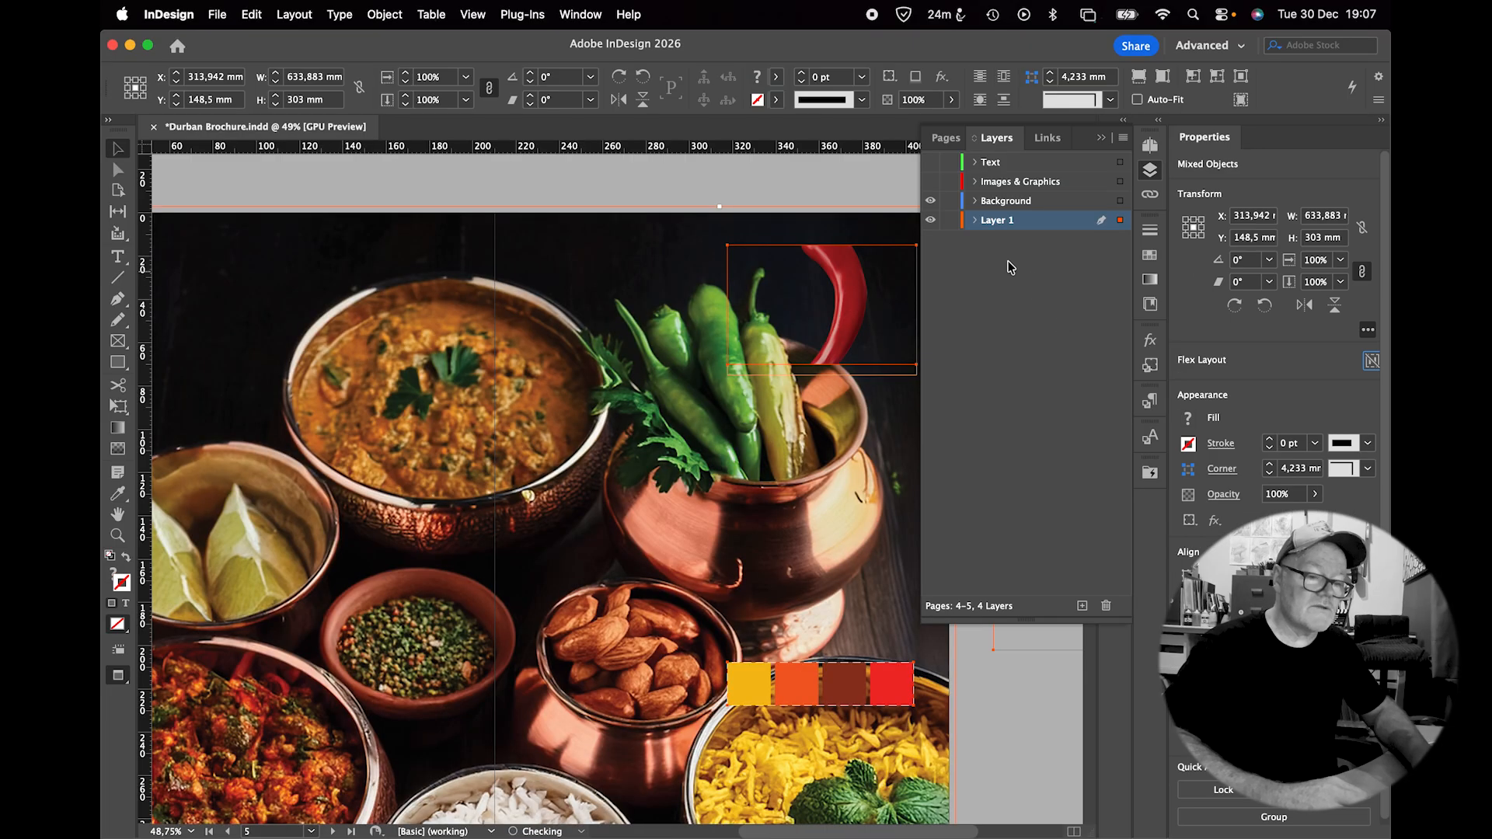
# Move only the grouped coloured squares from Layer 1 to Images & Graphics.
pyautogui.click(1004, 684)
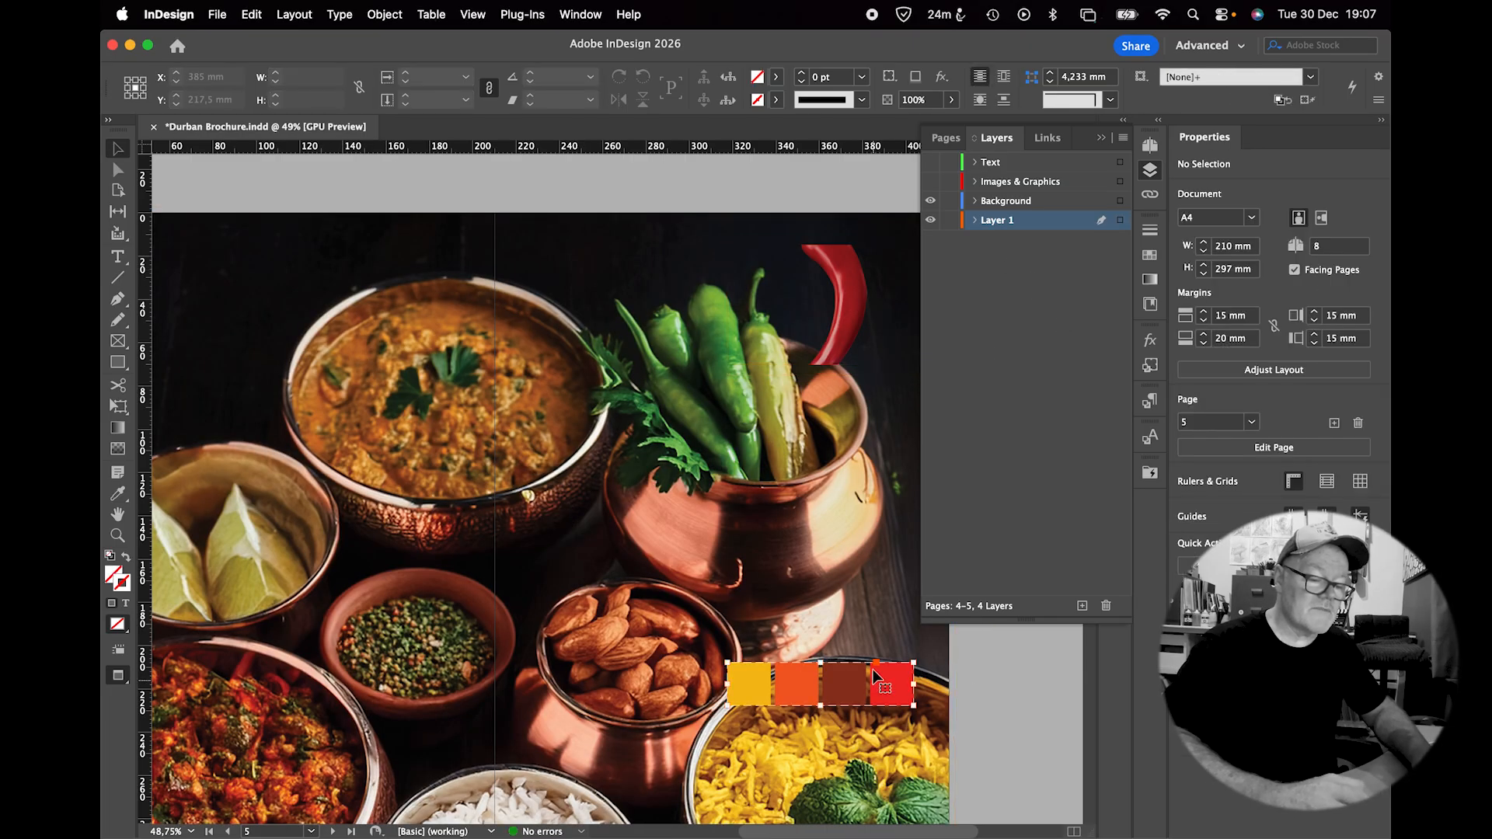
pyautogui.click(879, 682)
pyautogui.moveTo(1120, 221); pyautogui.dragTo(1120, 182)
# Move the full-spread food photo from Layer 1 to the Background layer and hide that layer.
pyautogui.click(553, 516)
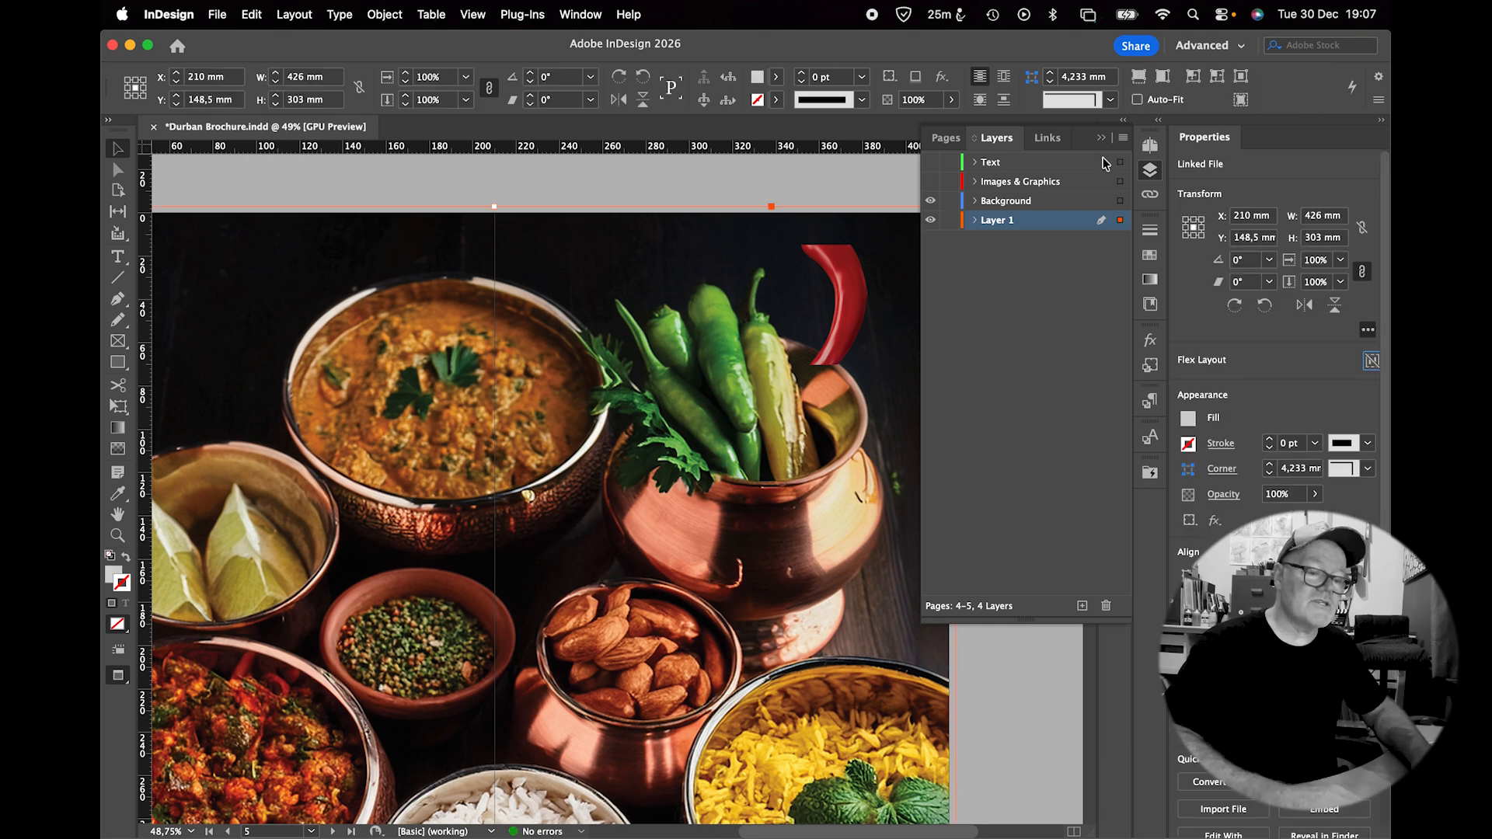
pyautogui.moveTo(1120, 220); pyautogui.dragTo(1122, 204)
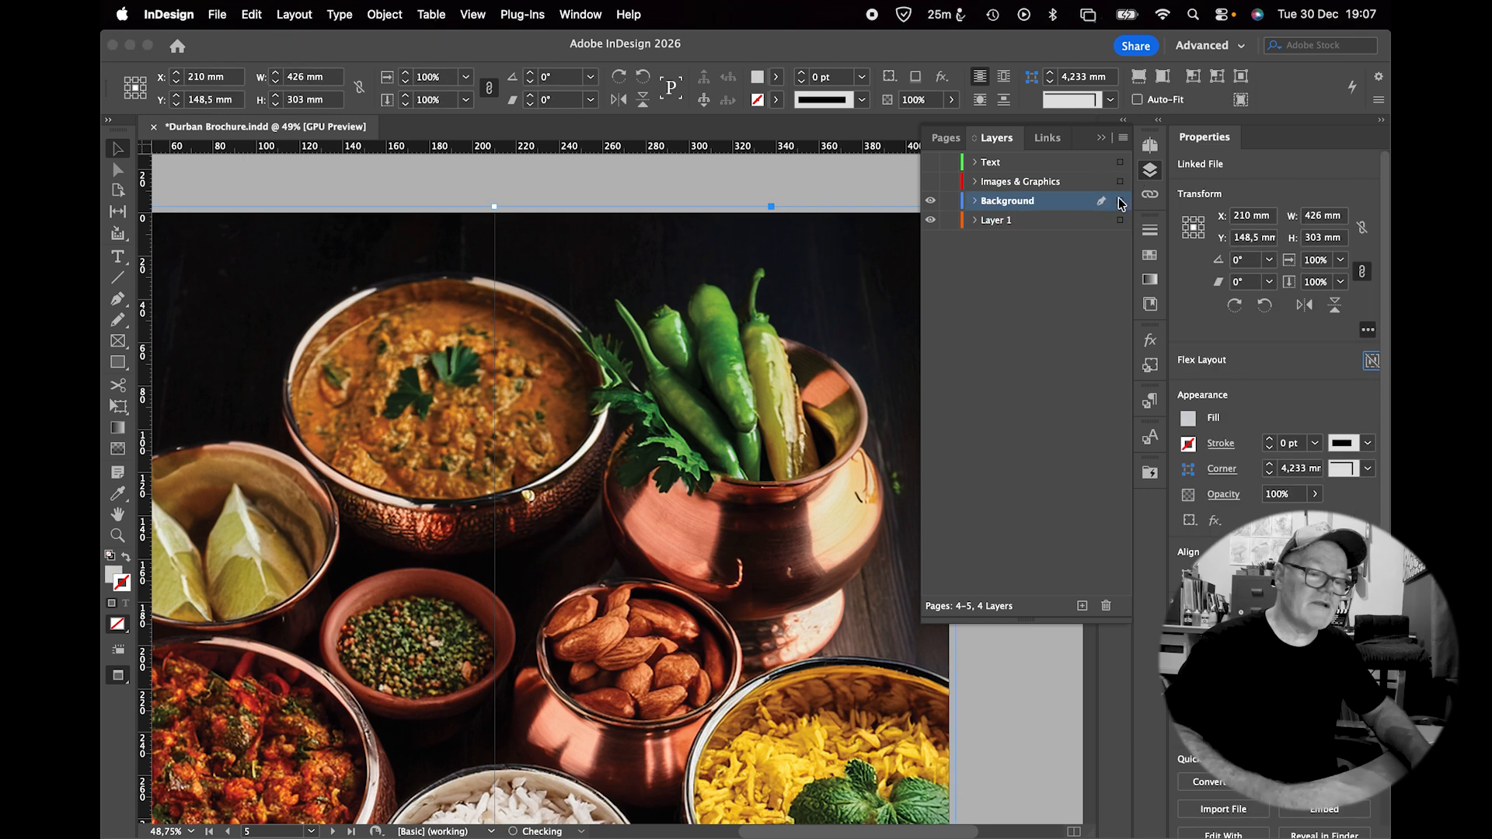
pyautogui.click(930, 201)
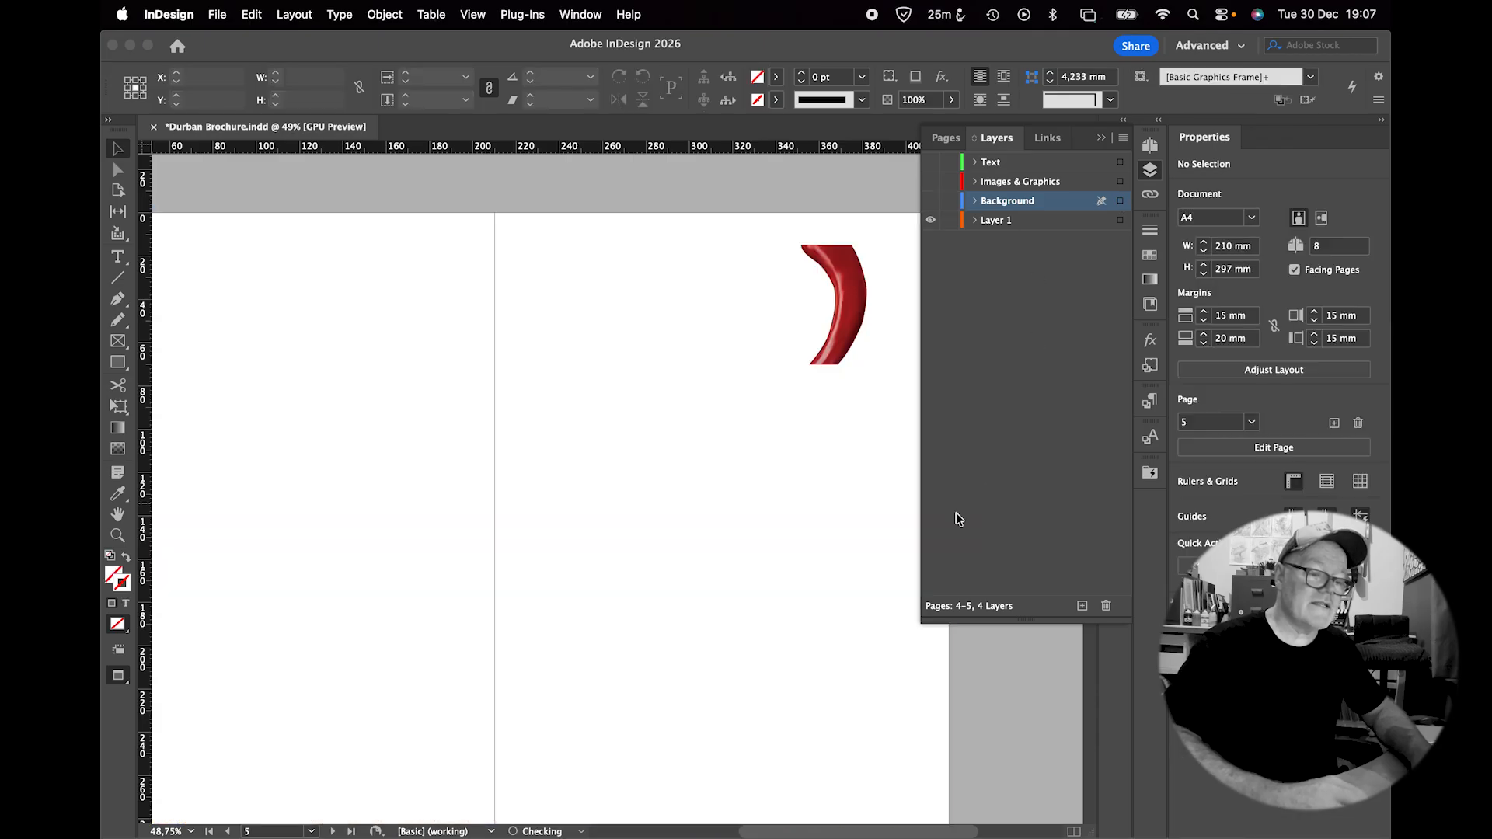
# Move the red chilli image on page 5 from Layer 1 to the Images & Graphics layer.
pyautogui.click(825, 363)
pyautogui.hscroll(3, 826, 363)
pyautogui.scroll(2, 826, 363)
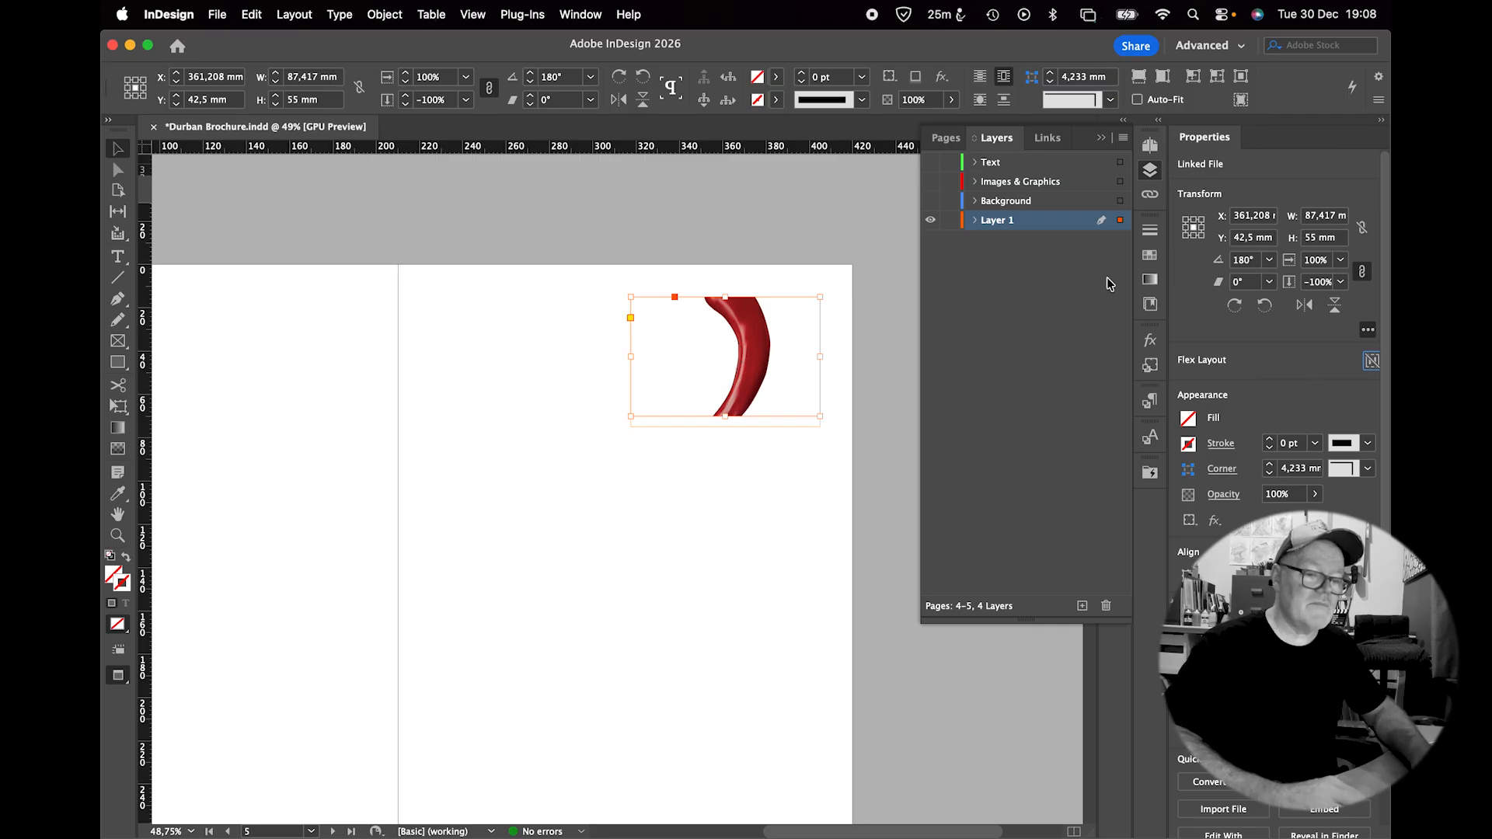
pyautogui.moveTo(1119, 222); pyautogui.dragTo(1120, 183)
# Hide Layer 1 and show the Background, Images & Graphics and Text layers.
pyautogui.click(931, 220)
pyautogui.click(931, 200)
pyautogui.click(932, 181)
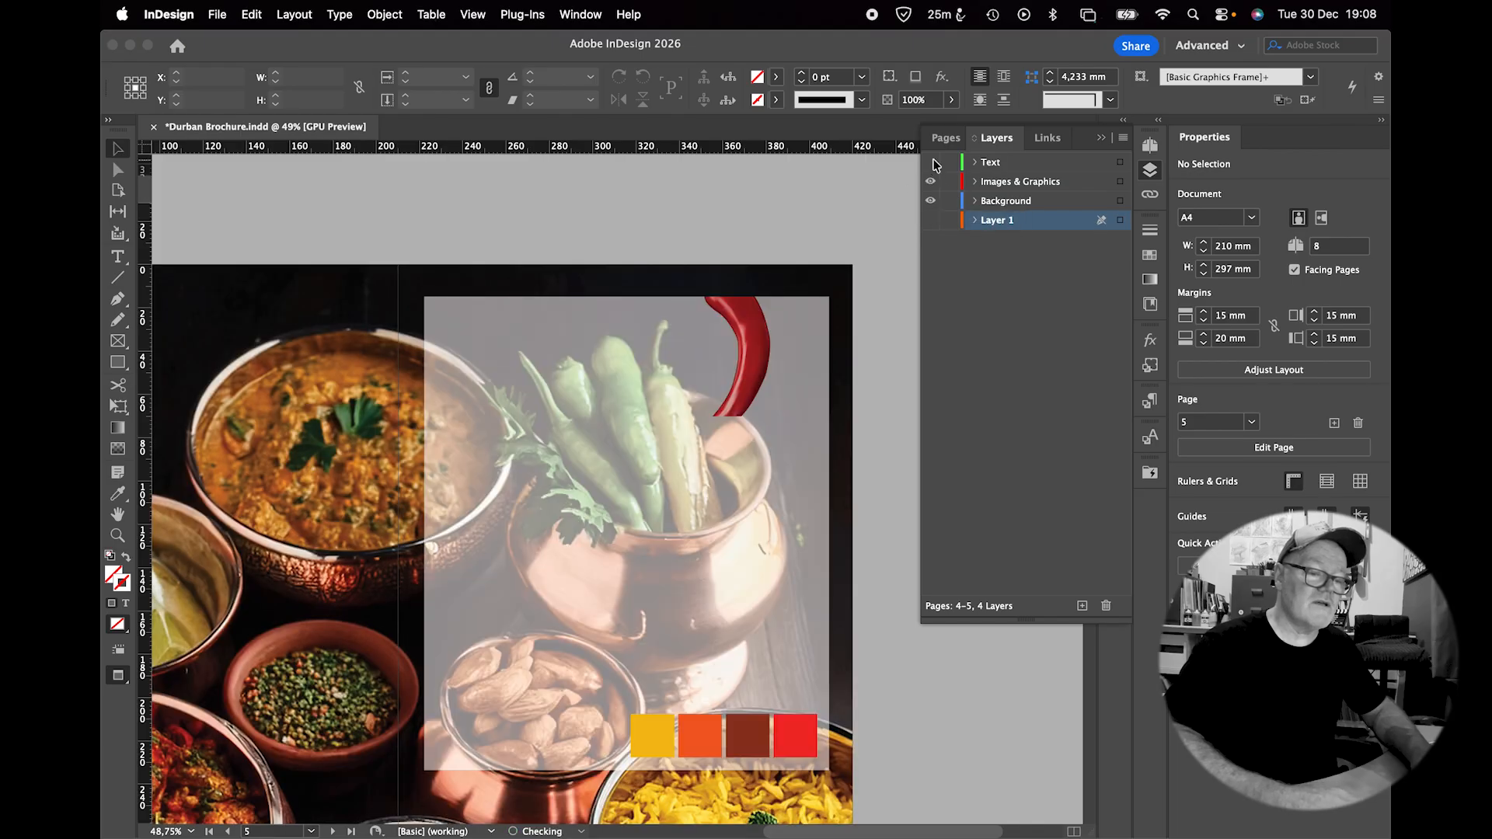
pyautogui.click(931, 162)
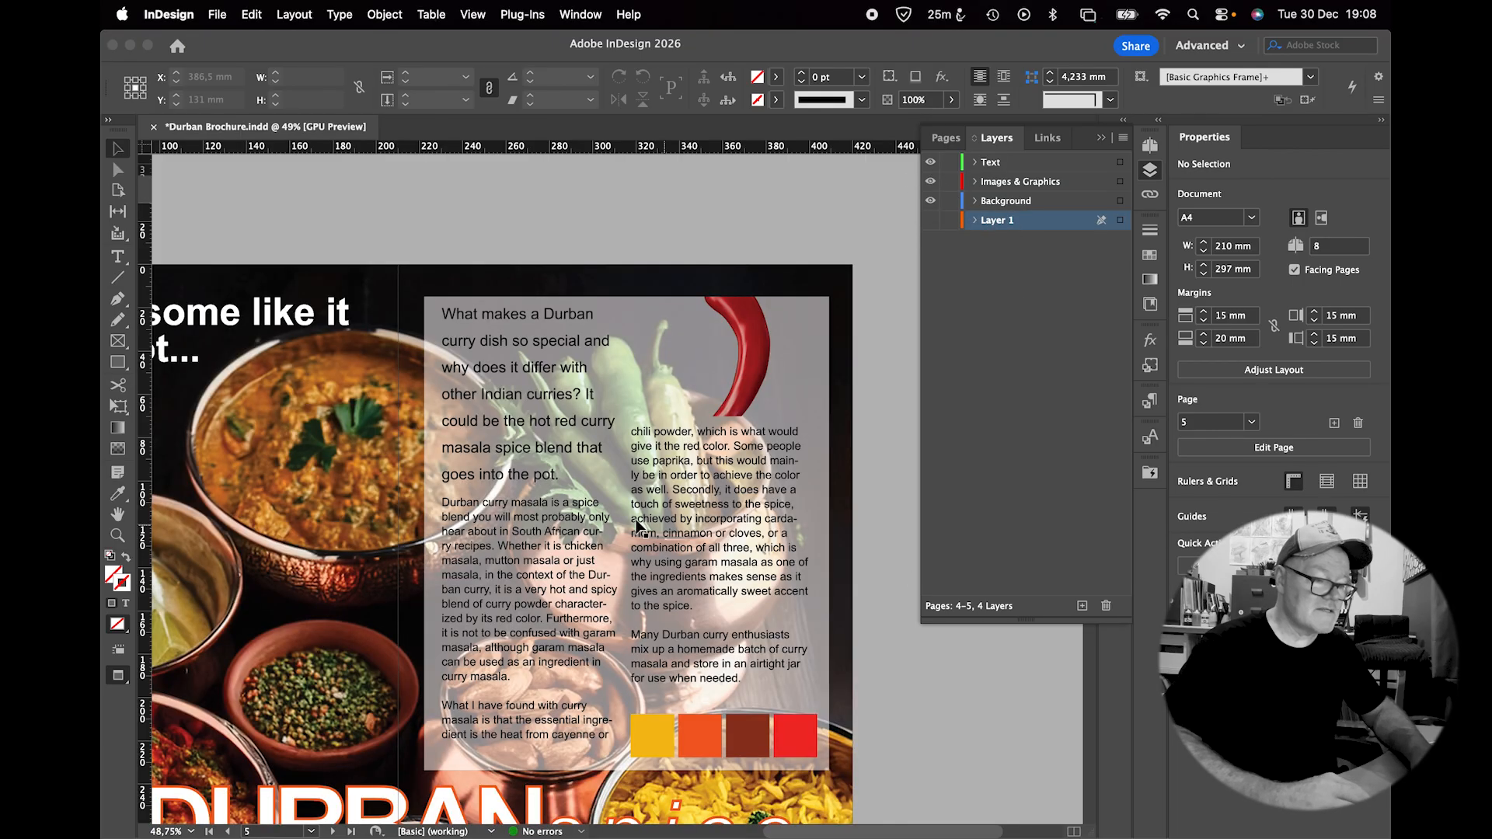
# Try to rotate the chilli's frame 90° clockwise and flip it horizontally, and undo both changes.
pyautogui.click(660, 338)
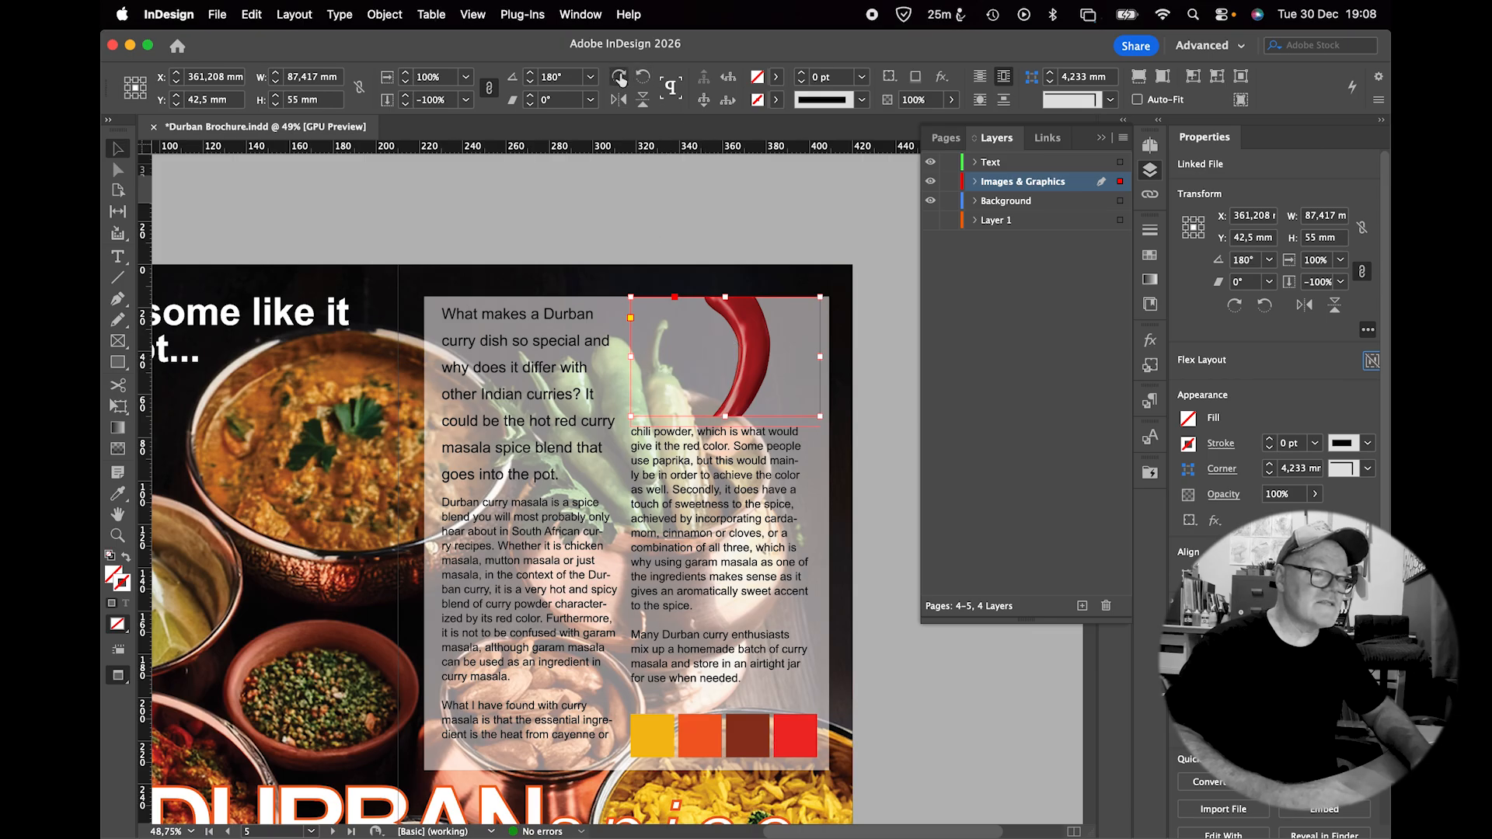
pyautogui.click(619, 78)
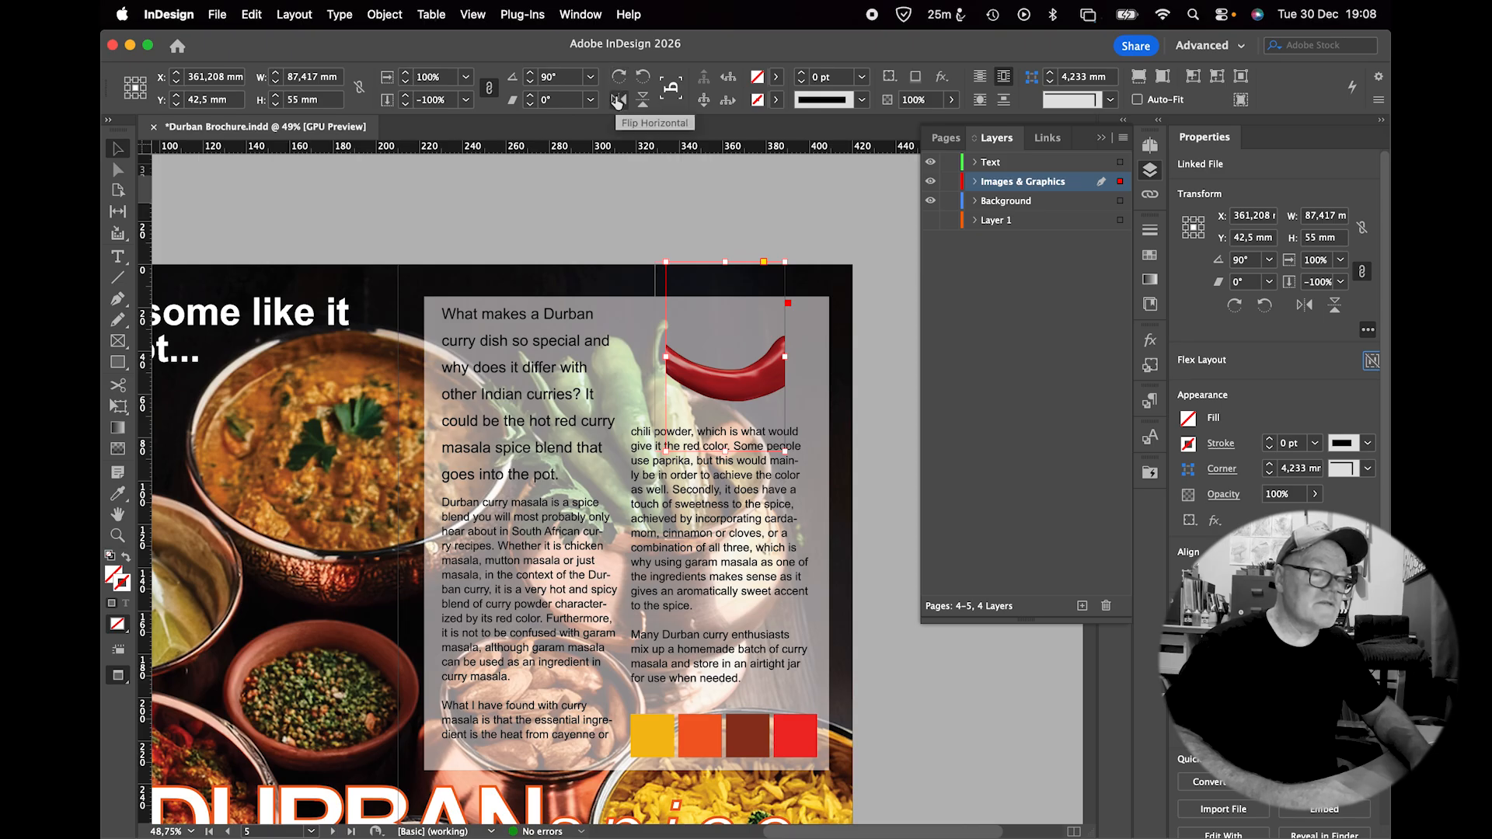
pyautogui.click(618, 100)
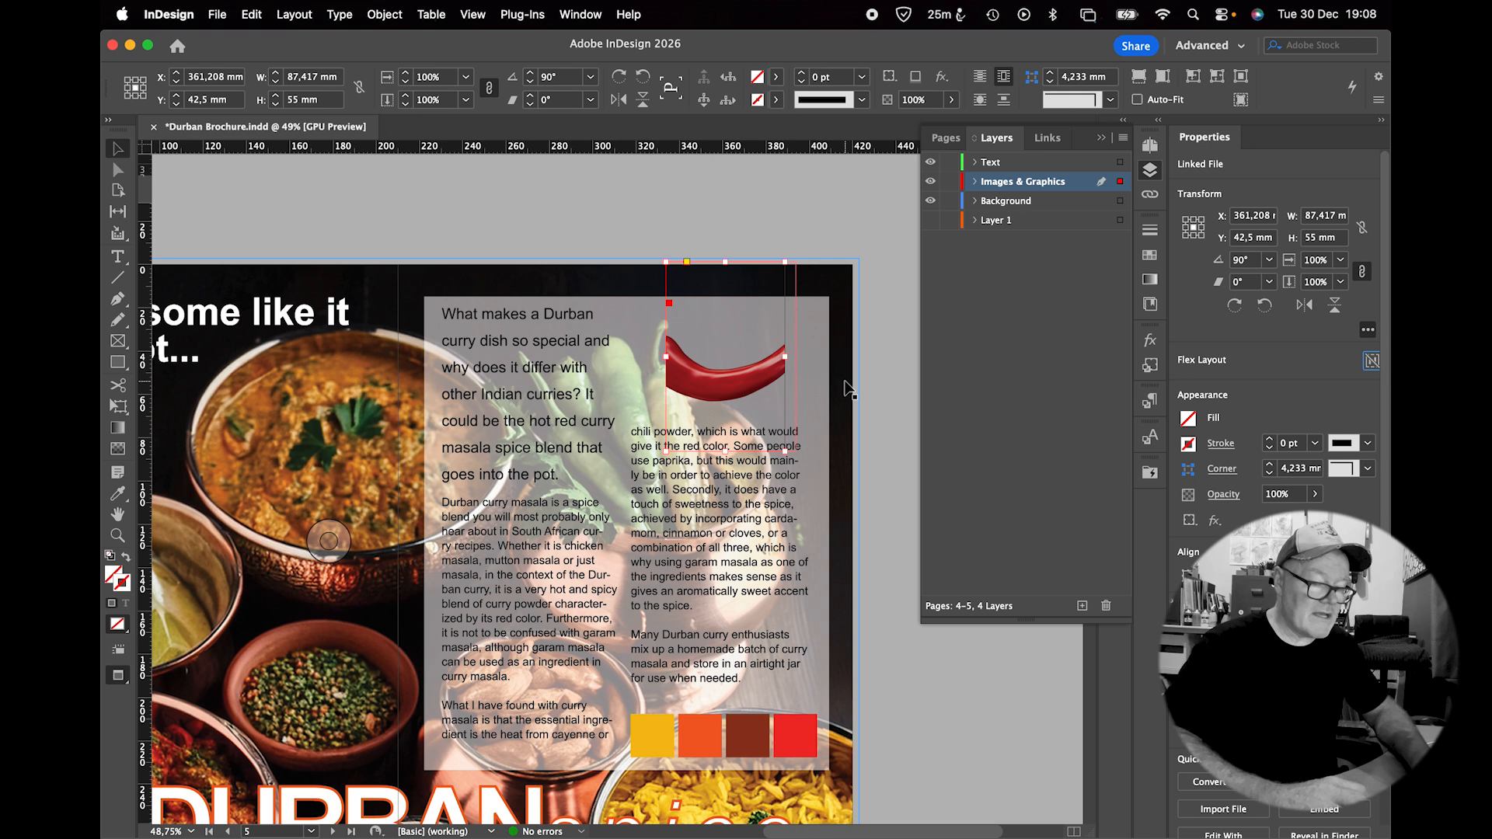
pyautogui.press('super+z')
pyautogui.press('super+z')
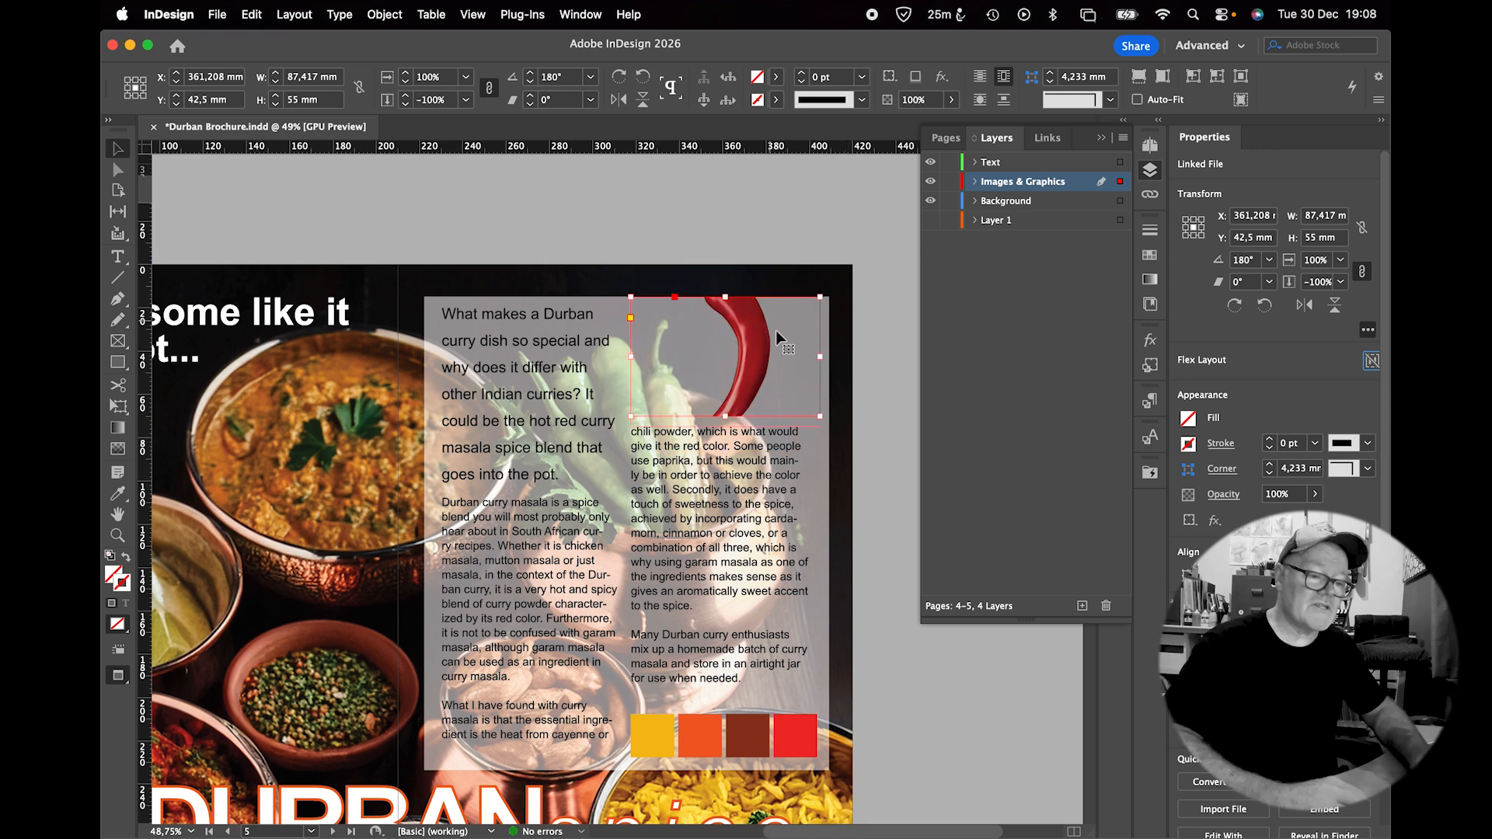
# Rotate the chilli picture inside its frame 90° clockwise, flip it horizontally and deselect it.
pyautogui.click(724, 356)
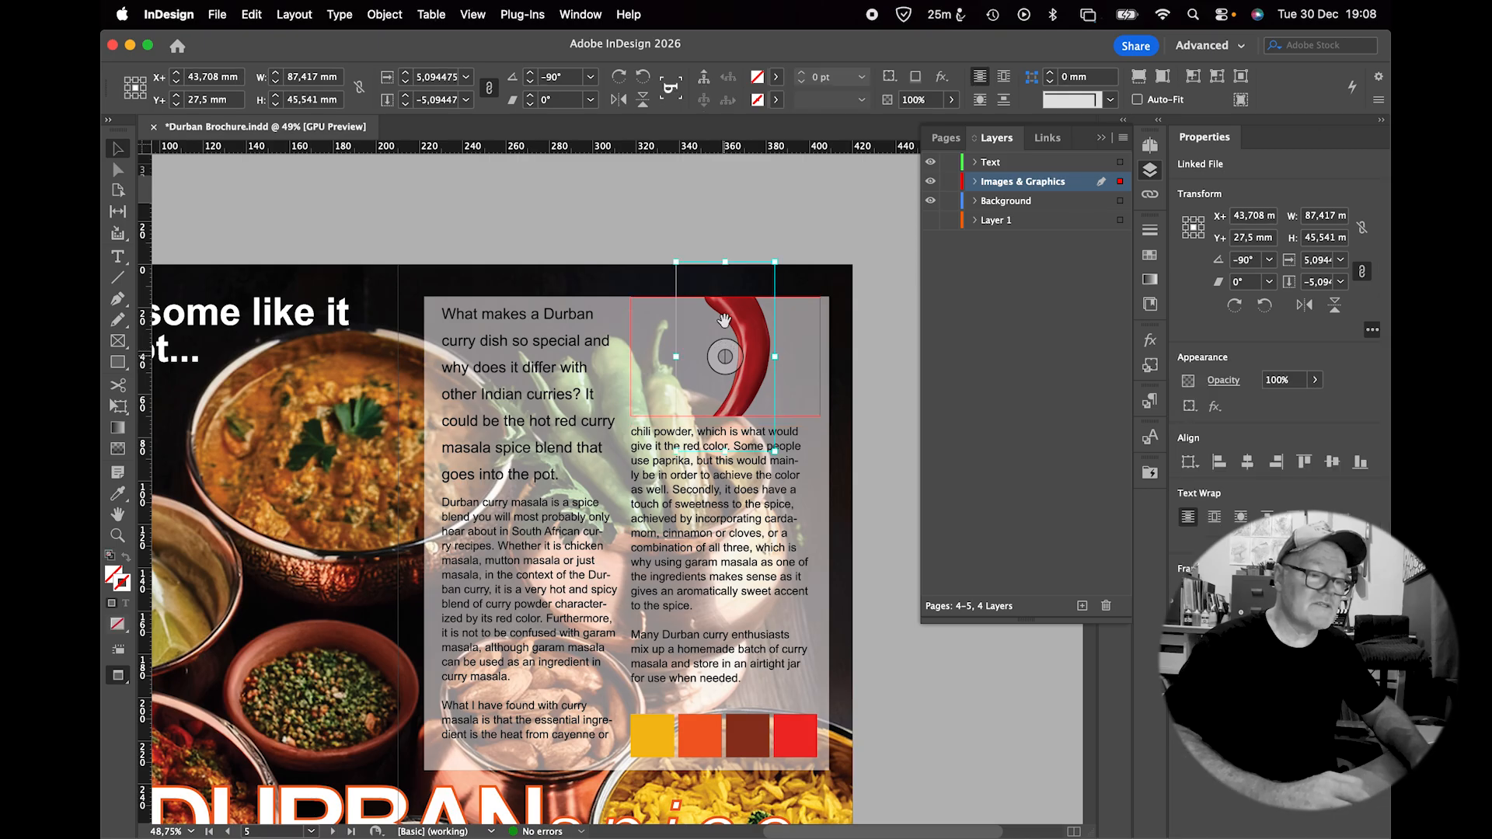
pyautogui.click(621, 79)
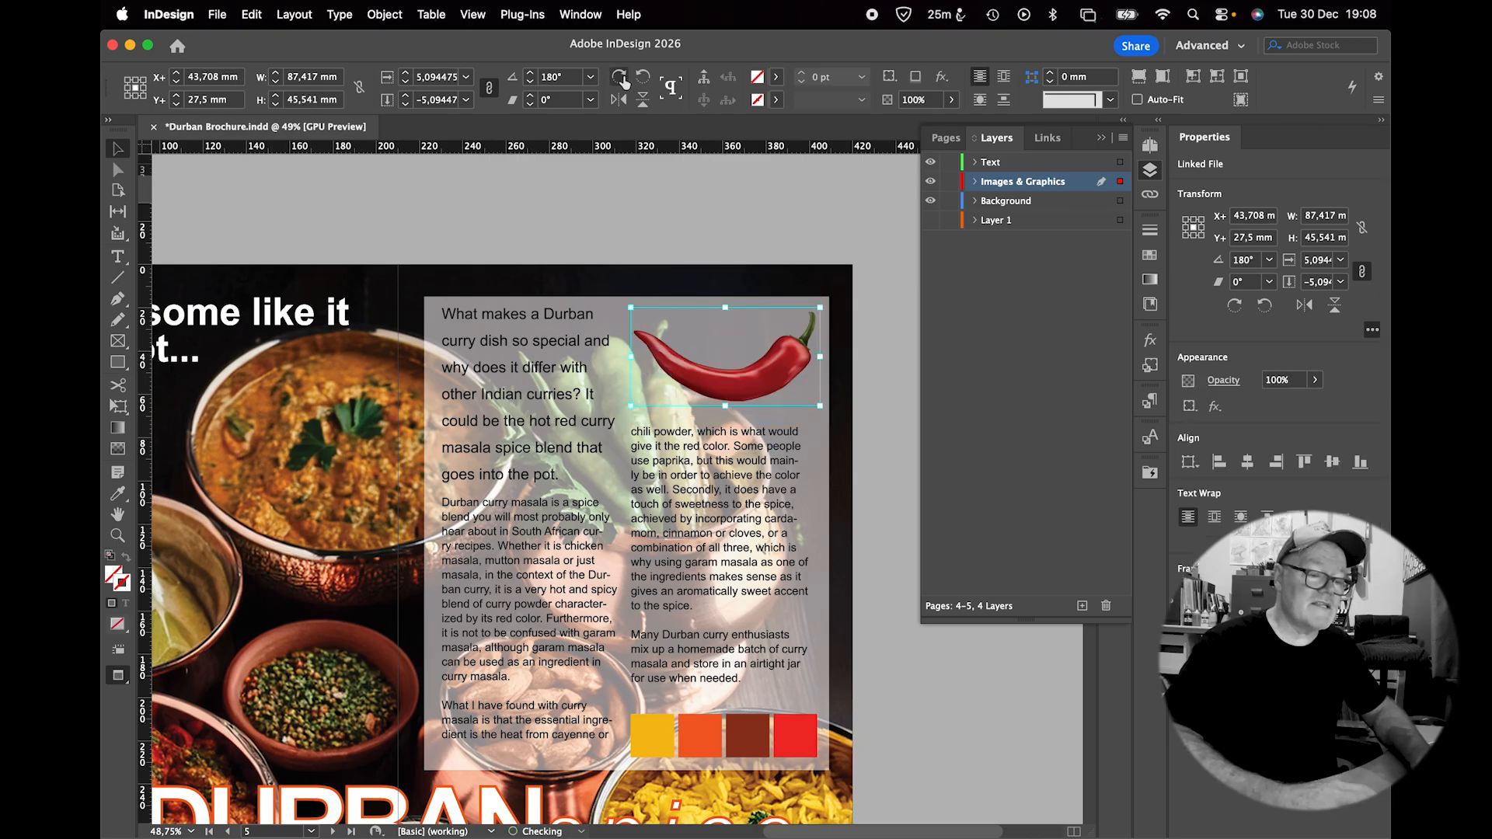
pyautogui.click(620, 100)
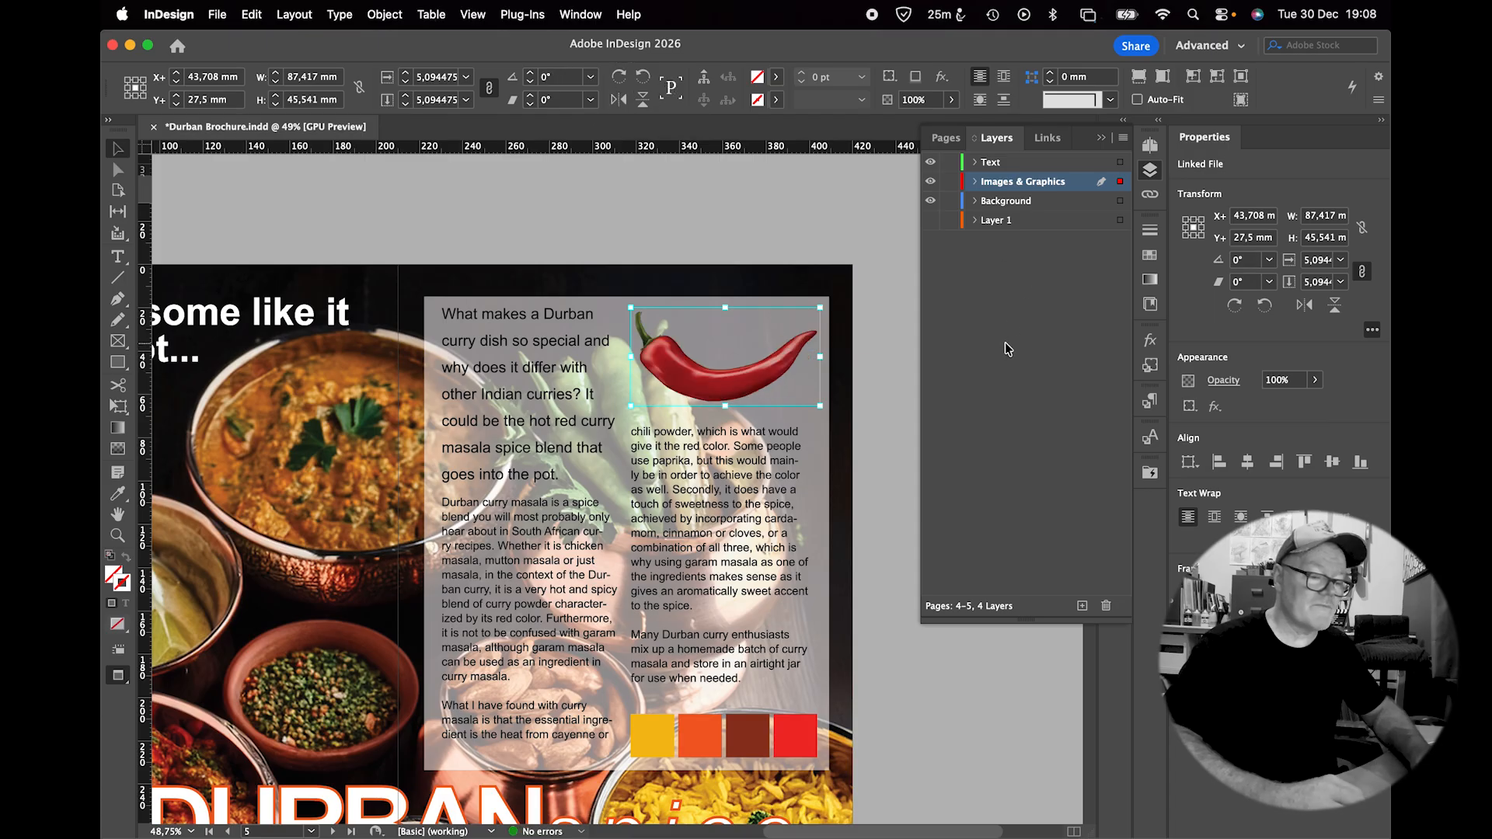
pyautogui.click(805, 217)
# Check the pages 4–5 spread by switching the Background, Images & Graphics and Text layers off and on one at a time.
pyautogui.scroll(-4, 636, 355)
pyautogui.hscroll(-5, 636, 355)
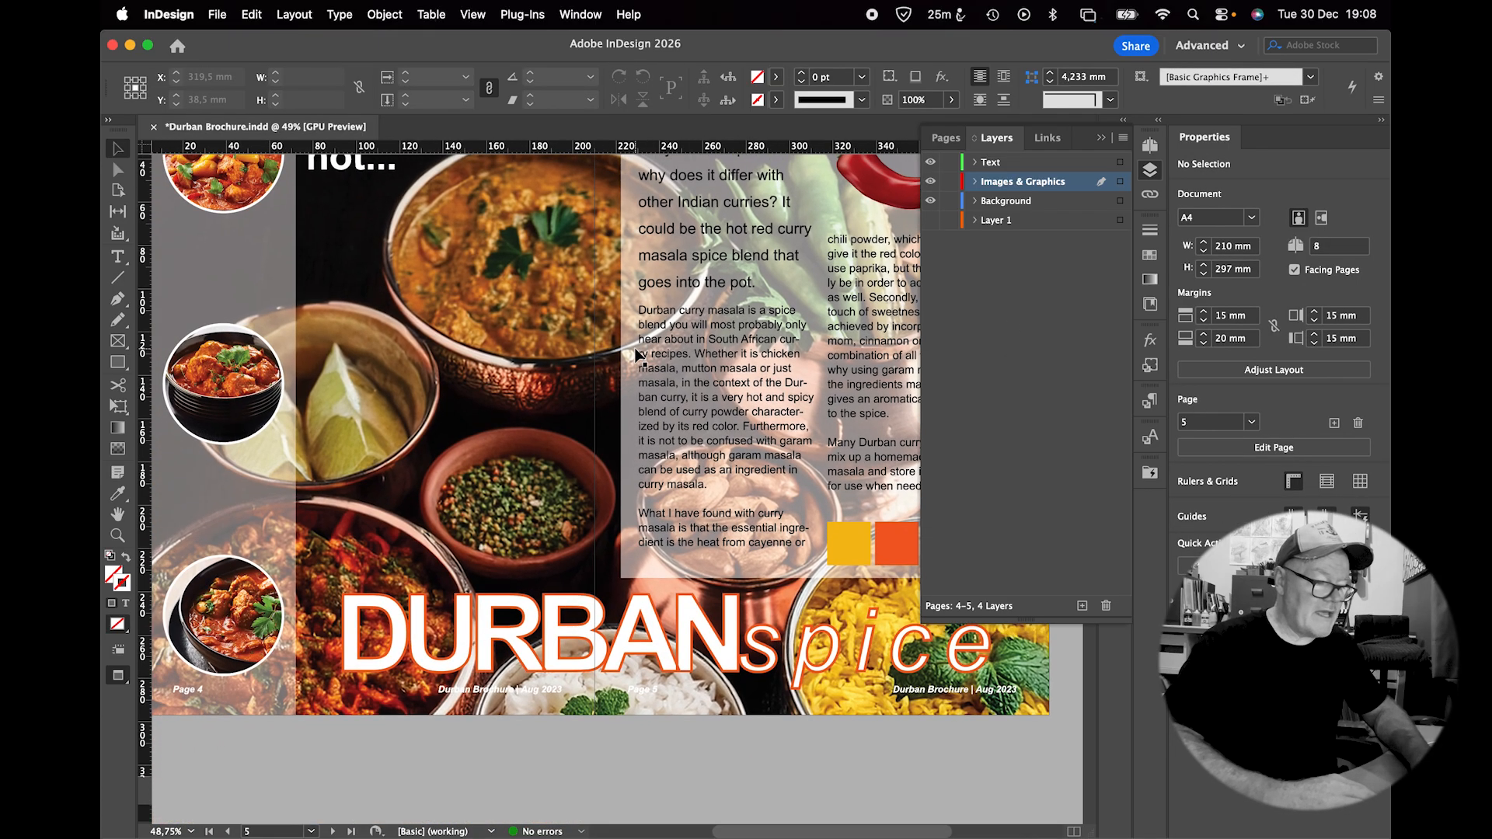
pyautogui.scroll(1, 636, 356)
pyautogui.hscroll(1, 635, 355)
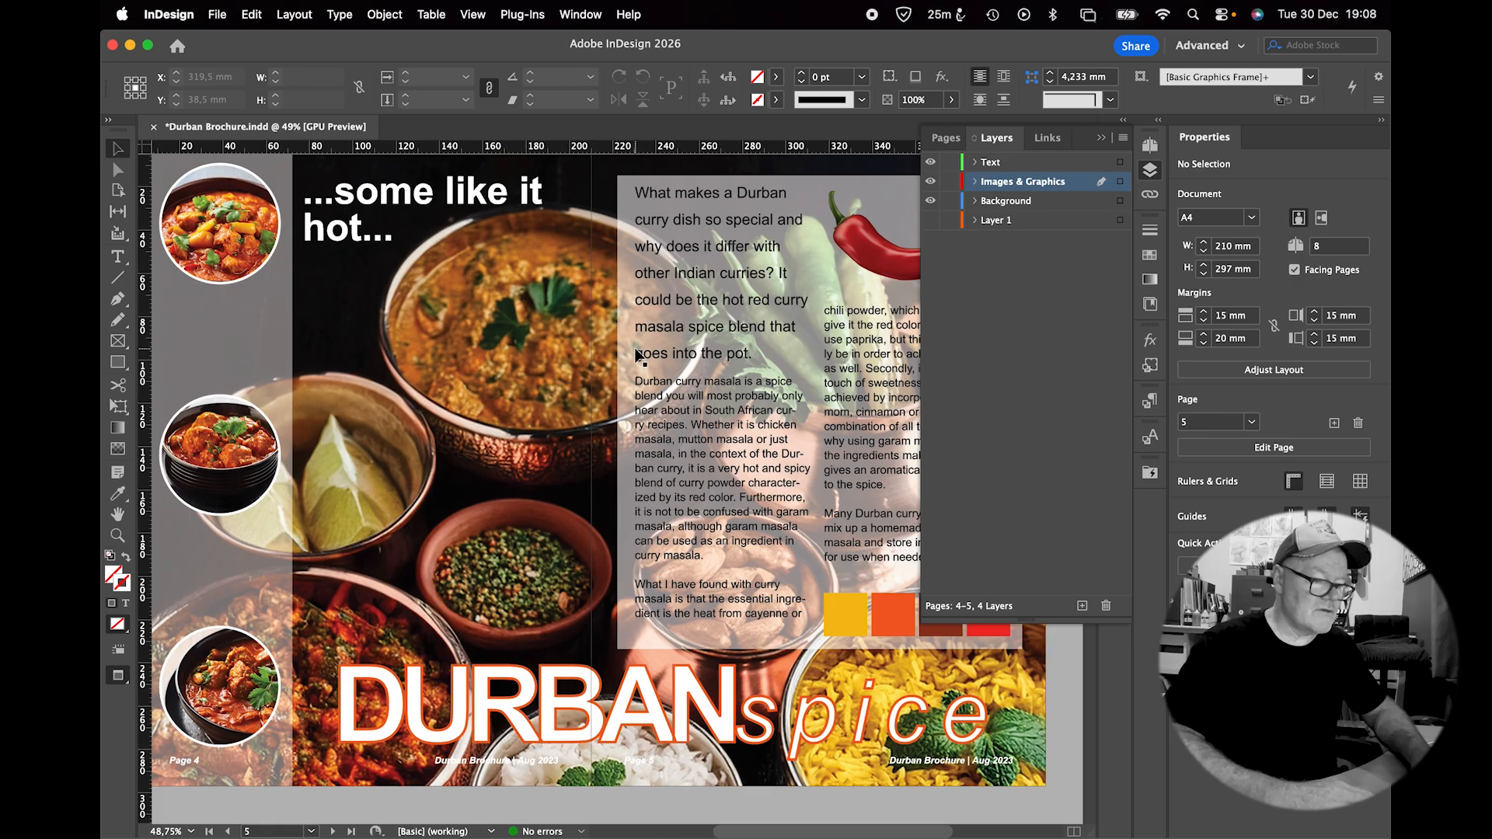
pyautogui.click(931, 201)
pyautogui.click(930, 201)
pyautogui.click(931, 182)
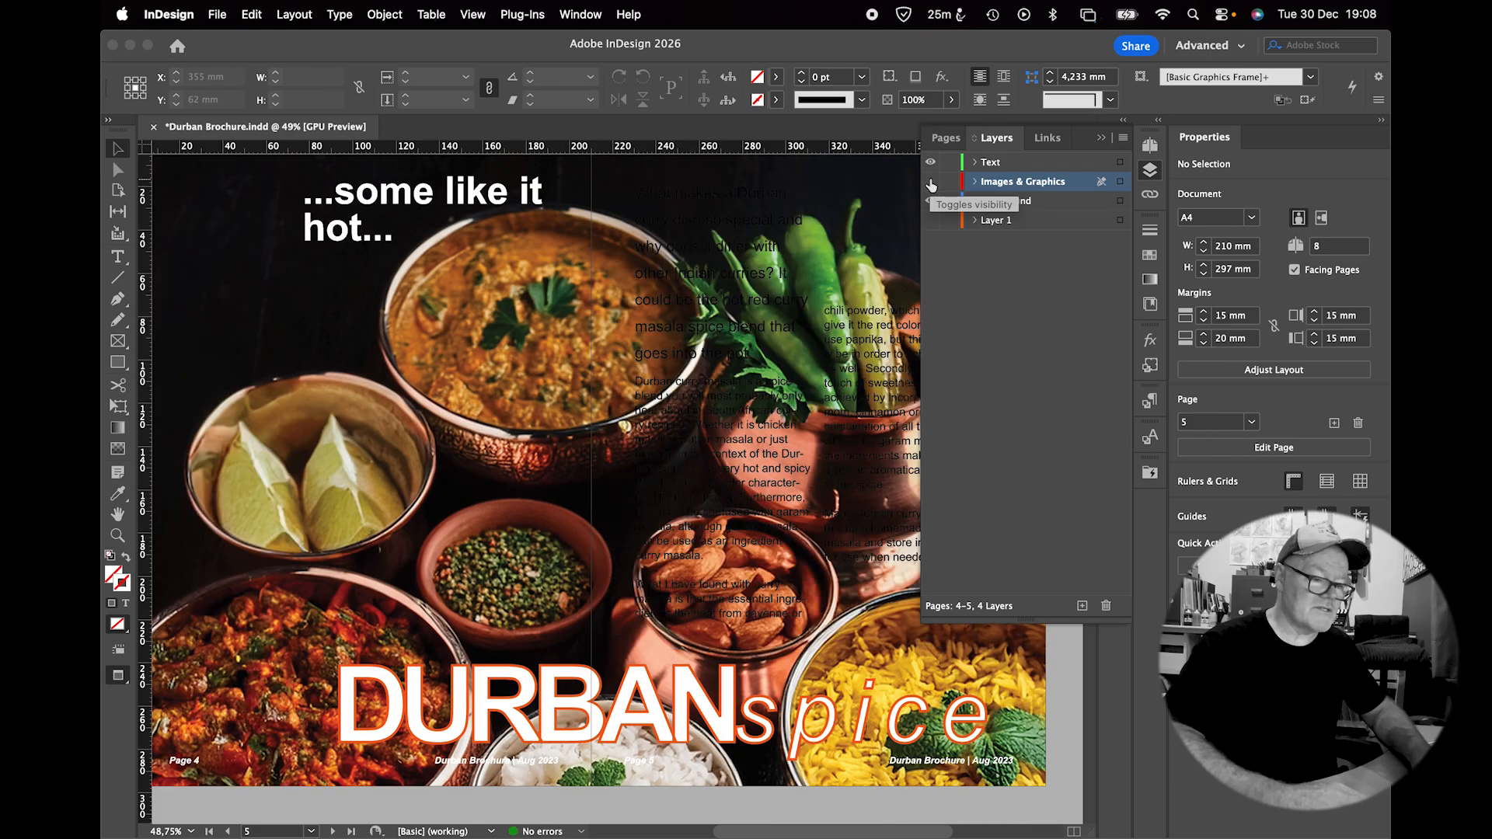
pyautogui.click(930, 182)
pyautogui.click(933, 162)
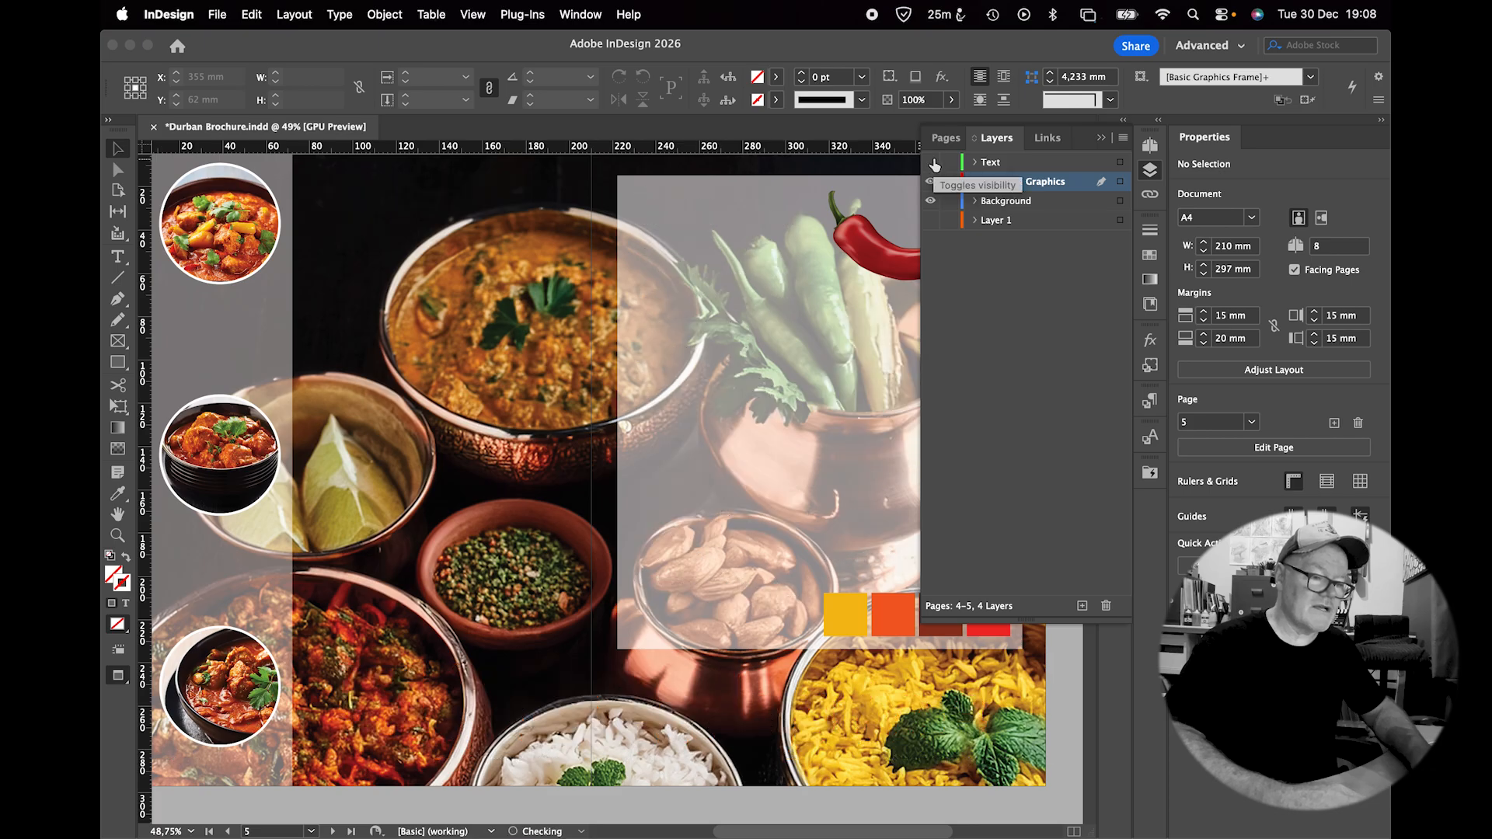
pyautogui.click(933, 162)
# Show Layer 1 and move the SURF CITY picture lettering on page 6 from it to the Images & Graphics layer.
pyautogui.scroll(-10, 713, 390)
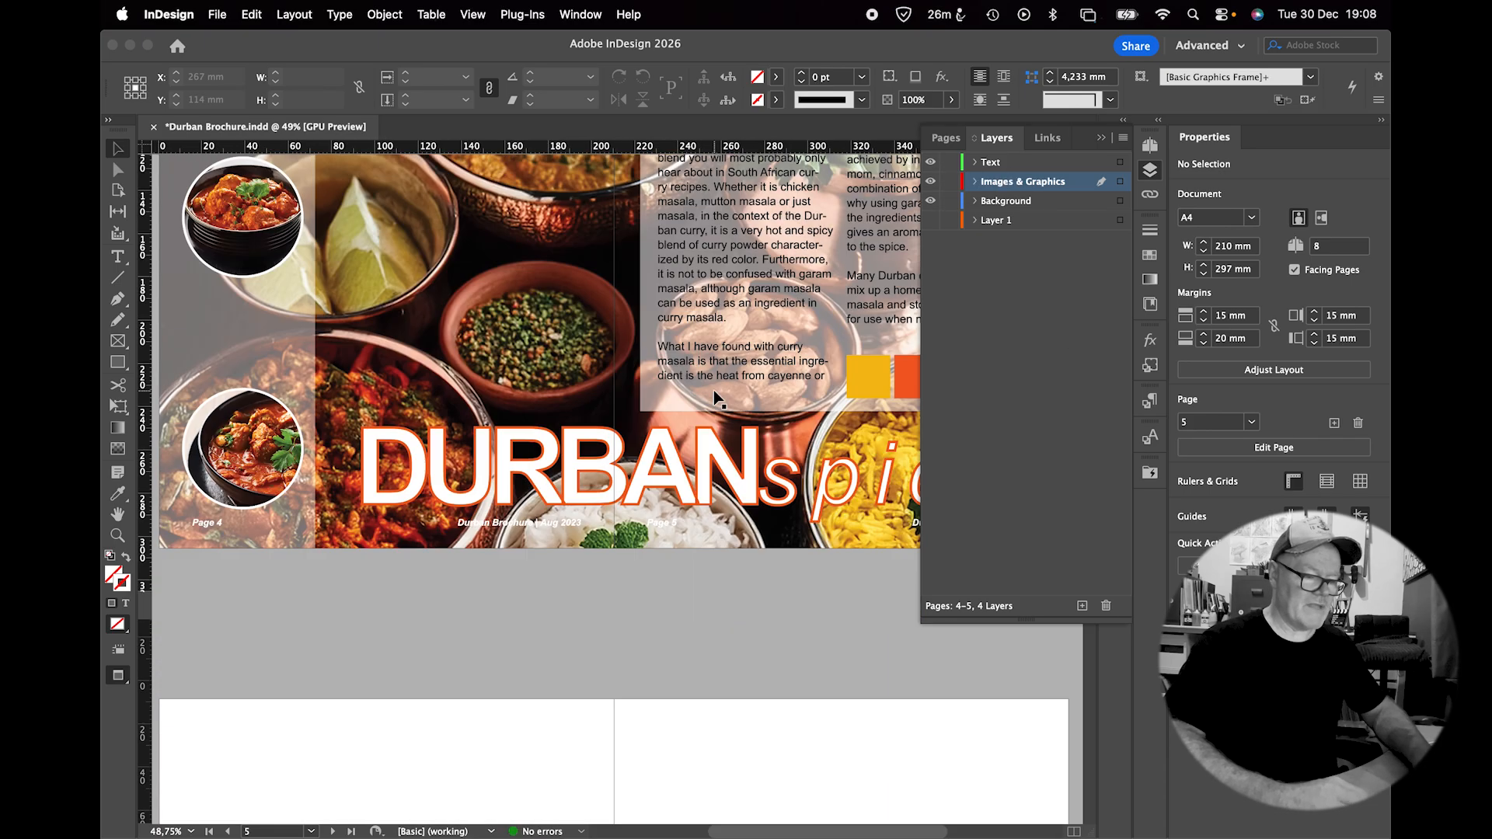
pyautogui.scroll(-5, 713, 390)
pyautogui.click(933, 222)
pyautogui.scroll(-2, 709, 495)
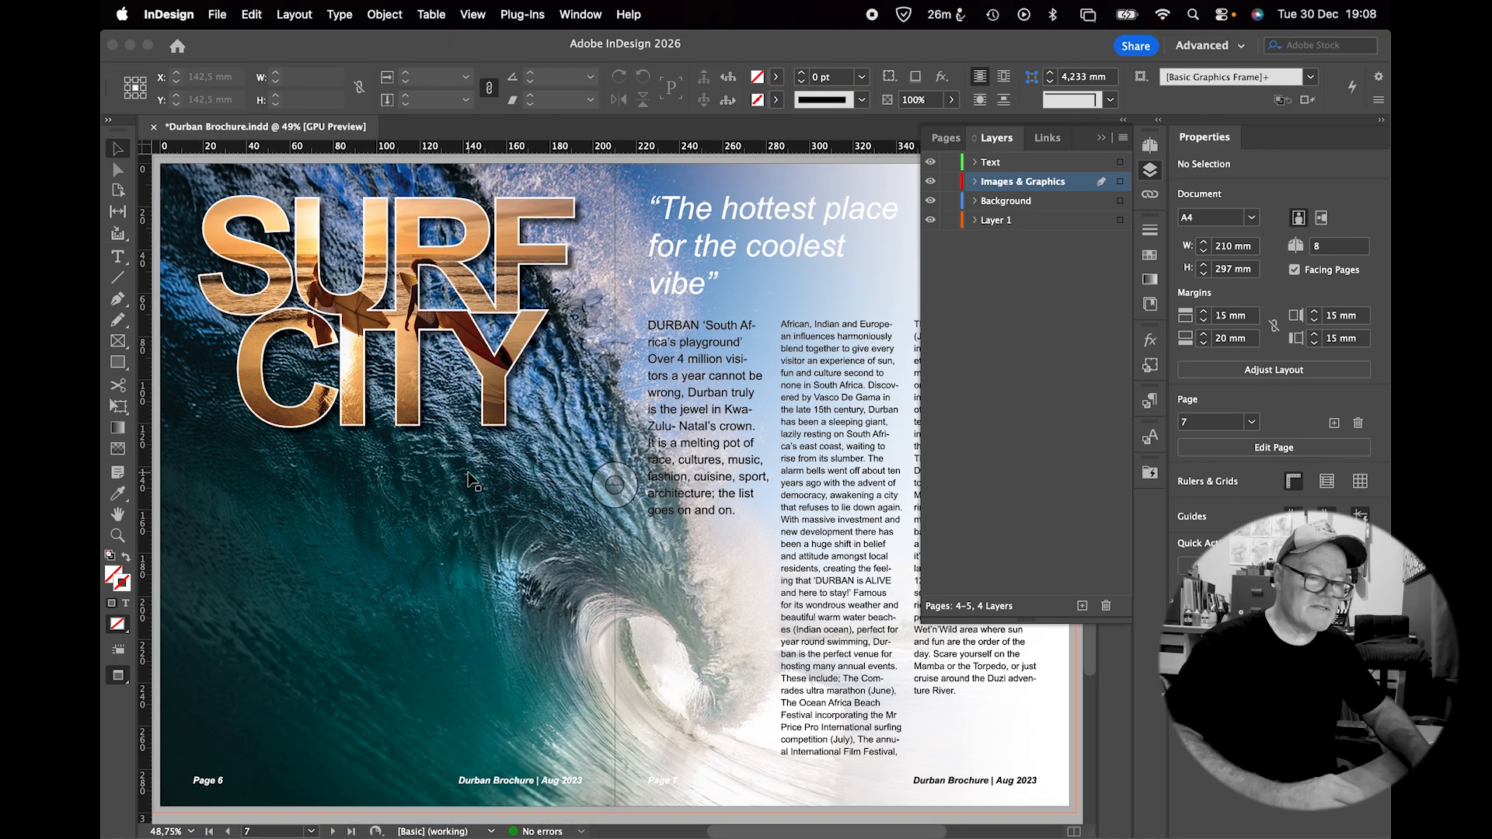
pyautogui.click(409, 251)
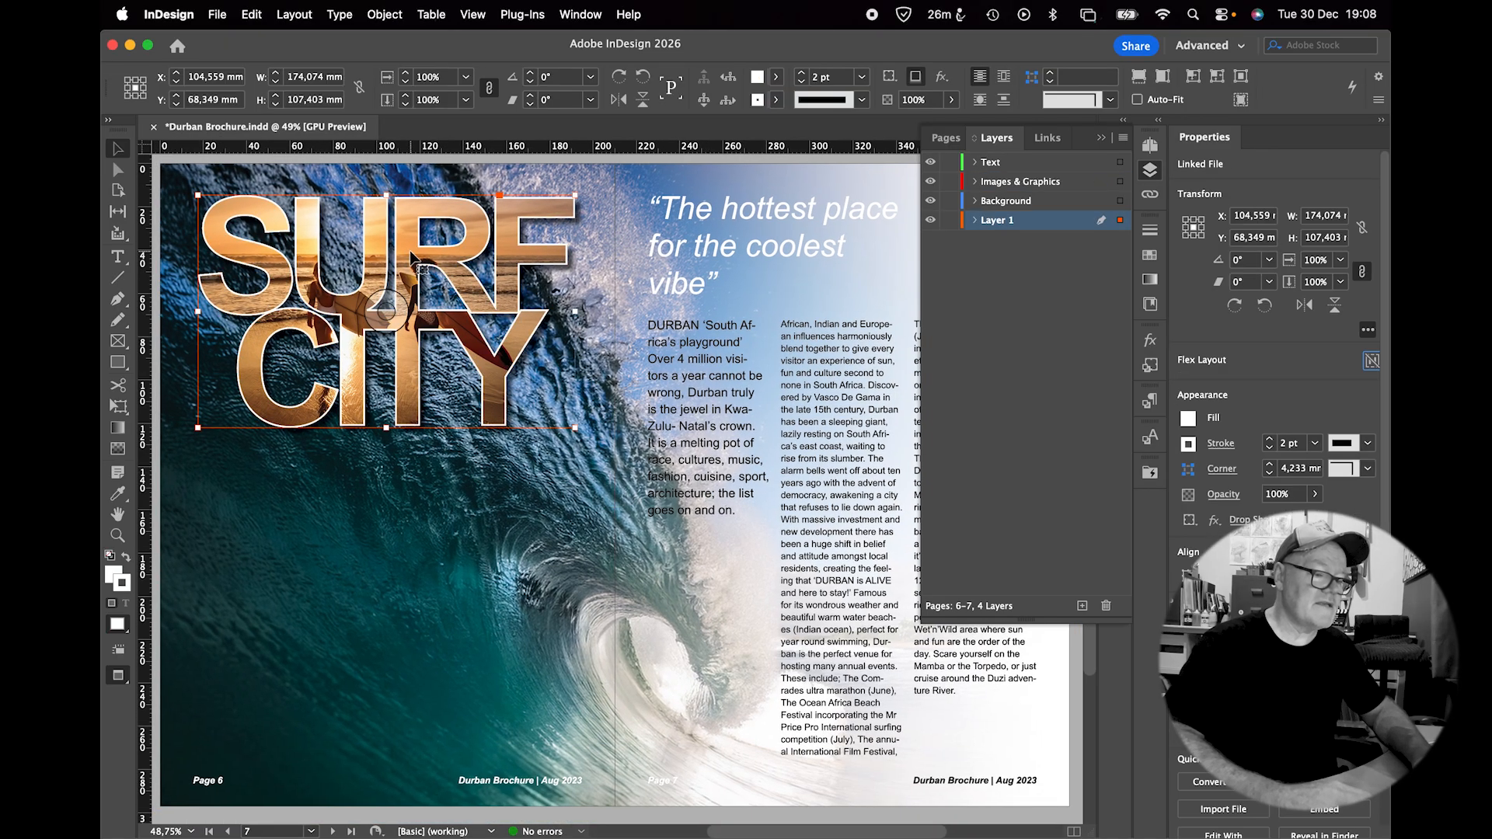
pyautogui.moveTo(1122, 224); pyautogui.dragTo(1119, 182)
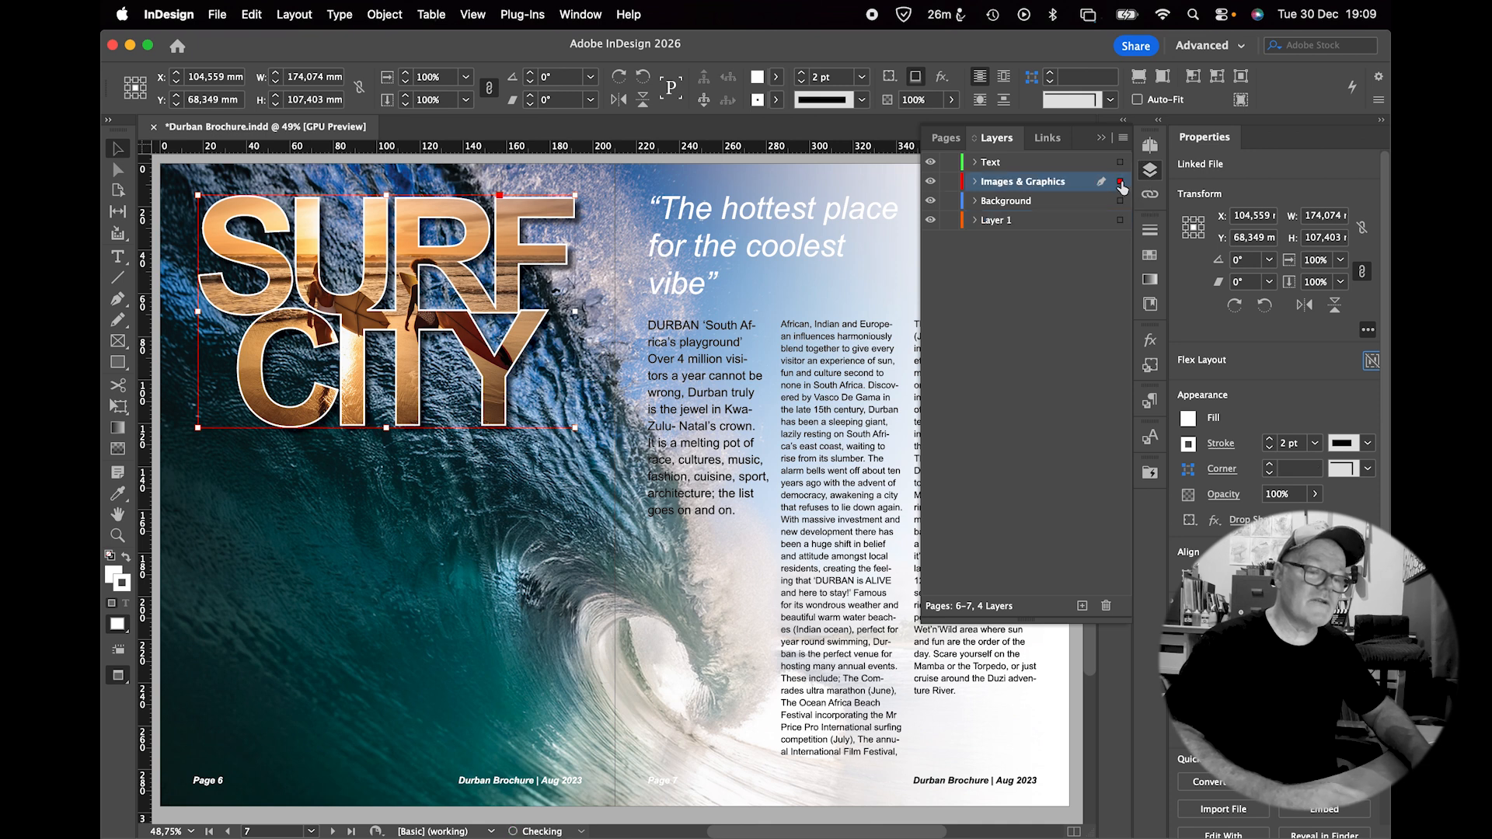
# Move the wave photo spanning pages 6–7 to the Background layer, and hide the Background and Images & Graphics layers.
pyautogui.click(386, 668)
pyautogui.moveTo(1120, 225); pyautogui.dragTo(1120, 201)
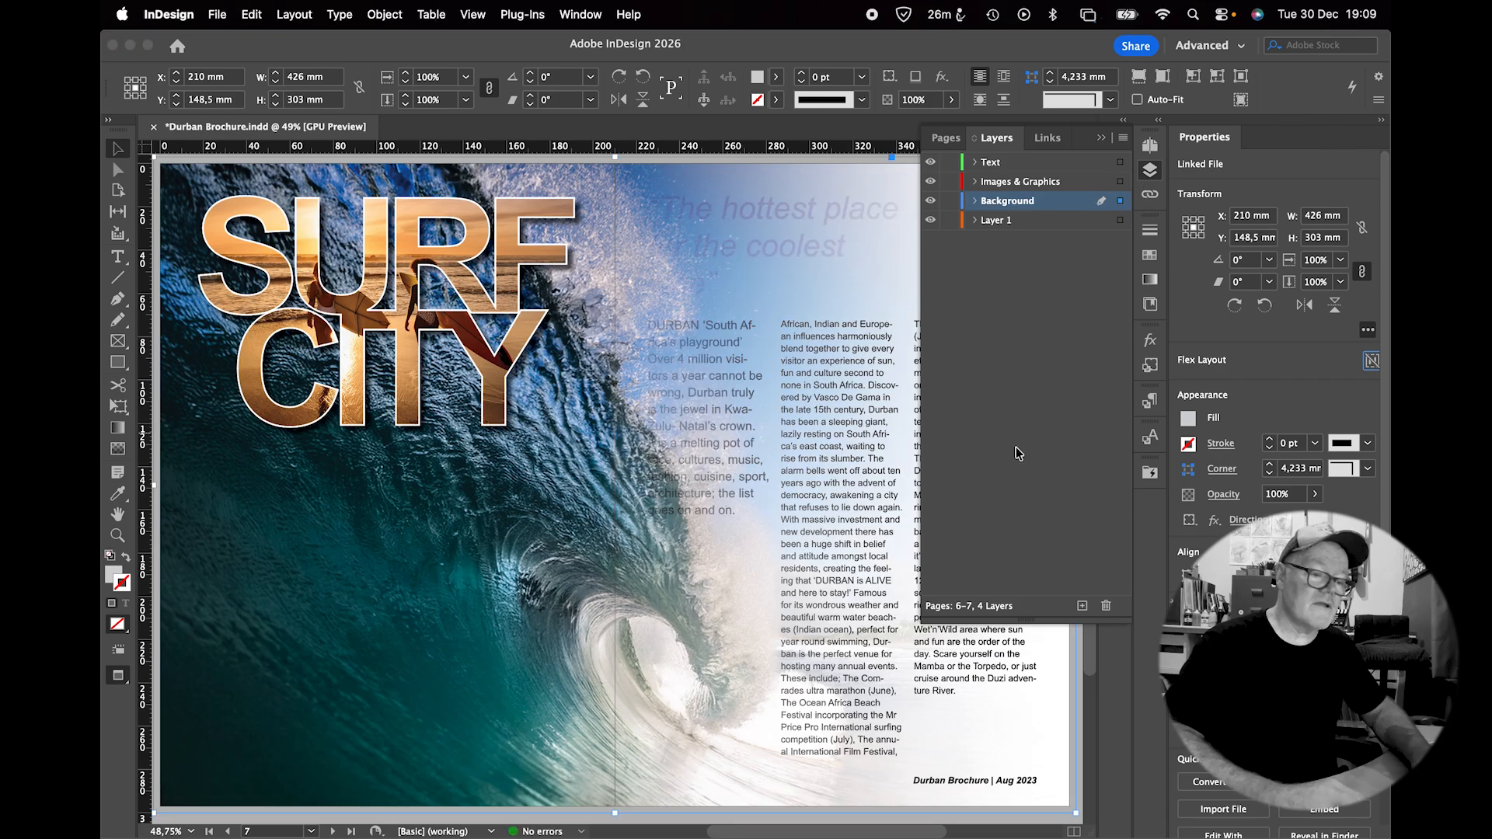
pyautogui.click(930, 202)
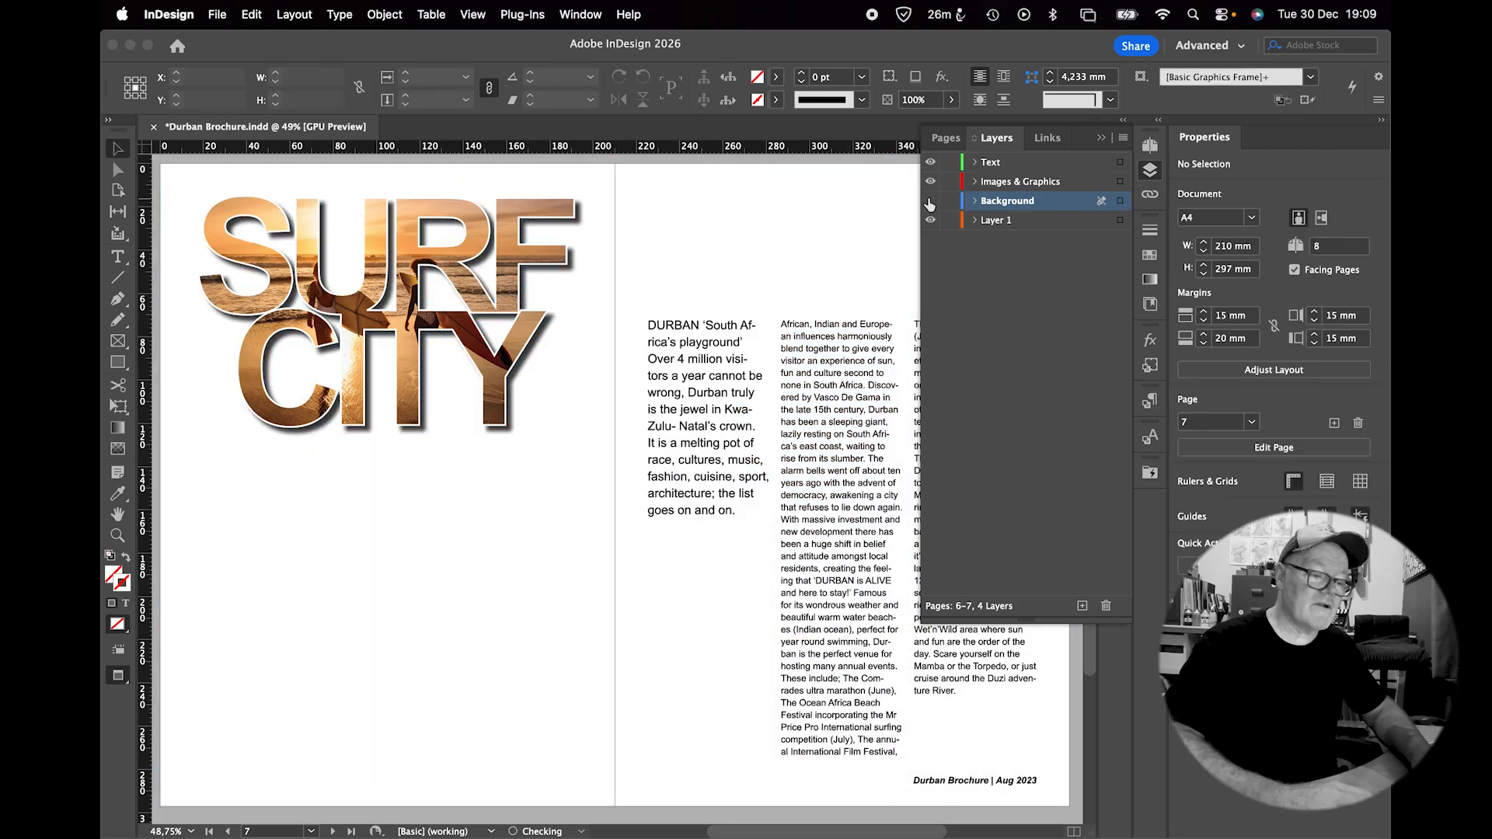
pyautogui.click(930, 183)
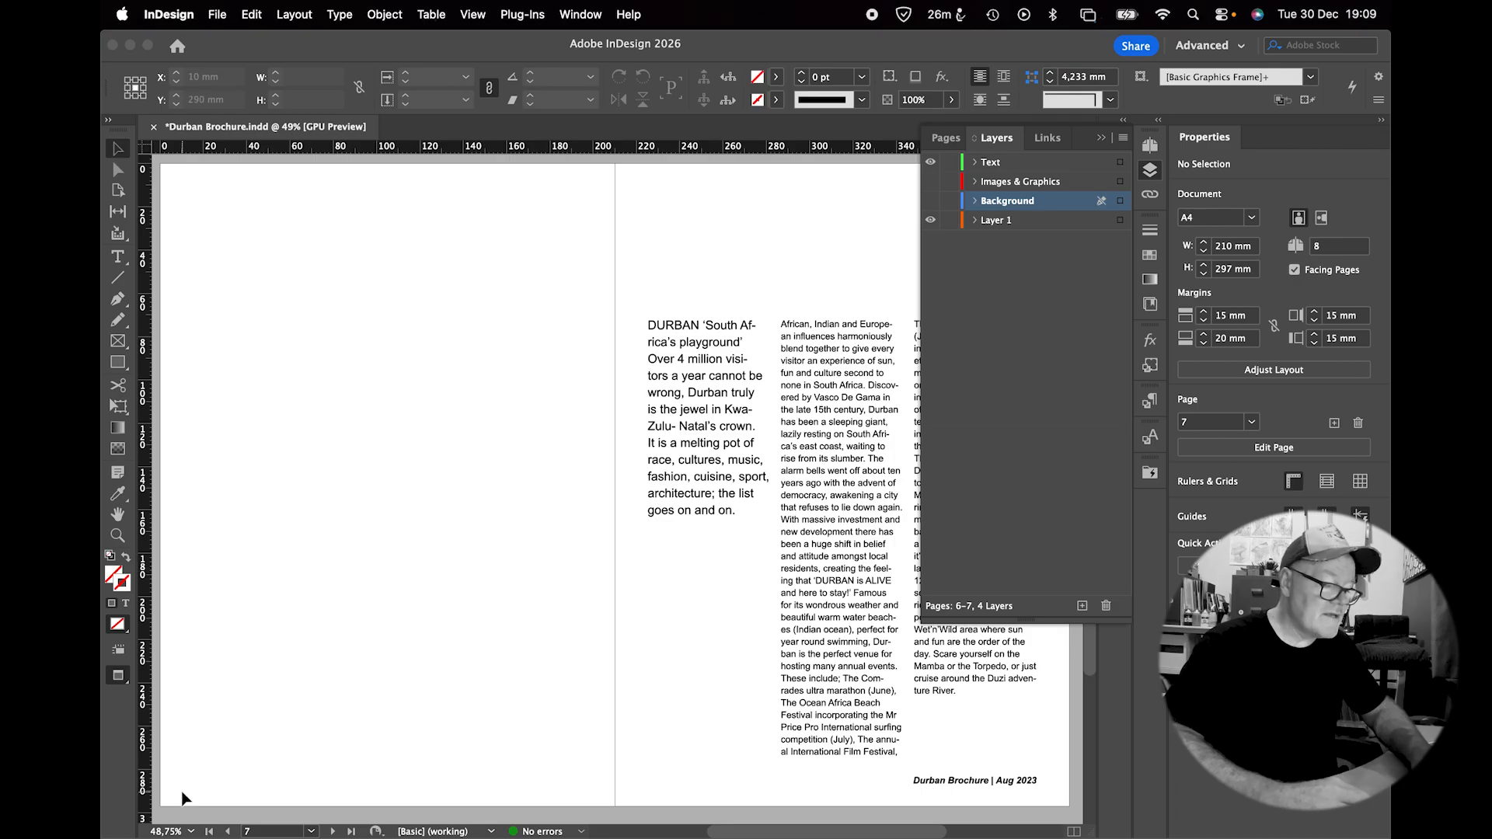
# Move the three article text columns on page 7 from Layer 1 to the Text layer and hide that layer.
pyautogui.click(663, 488)
pyautogui.hscroll(2, 665, 482)
pyautogui.scroll(1, 665, 481)
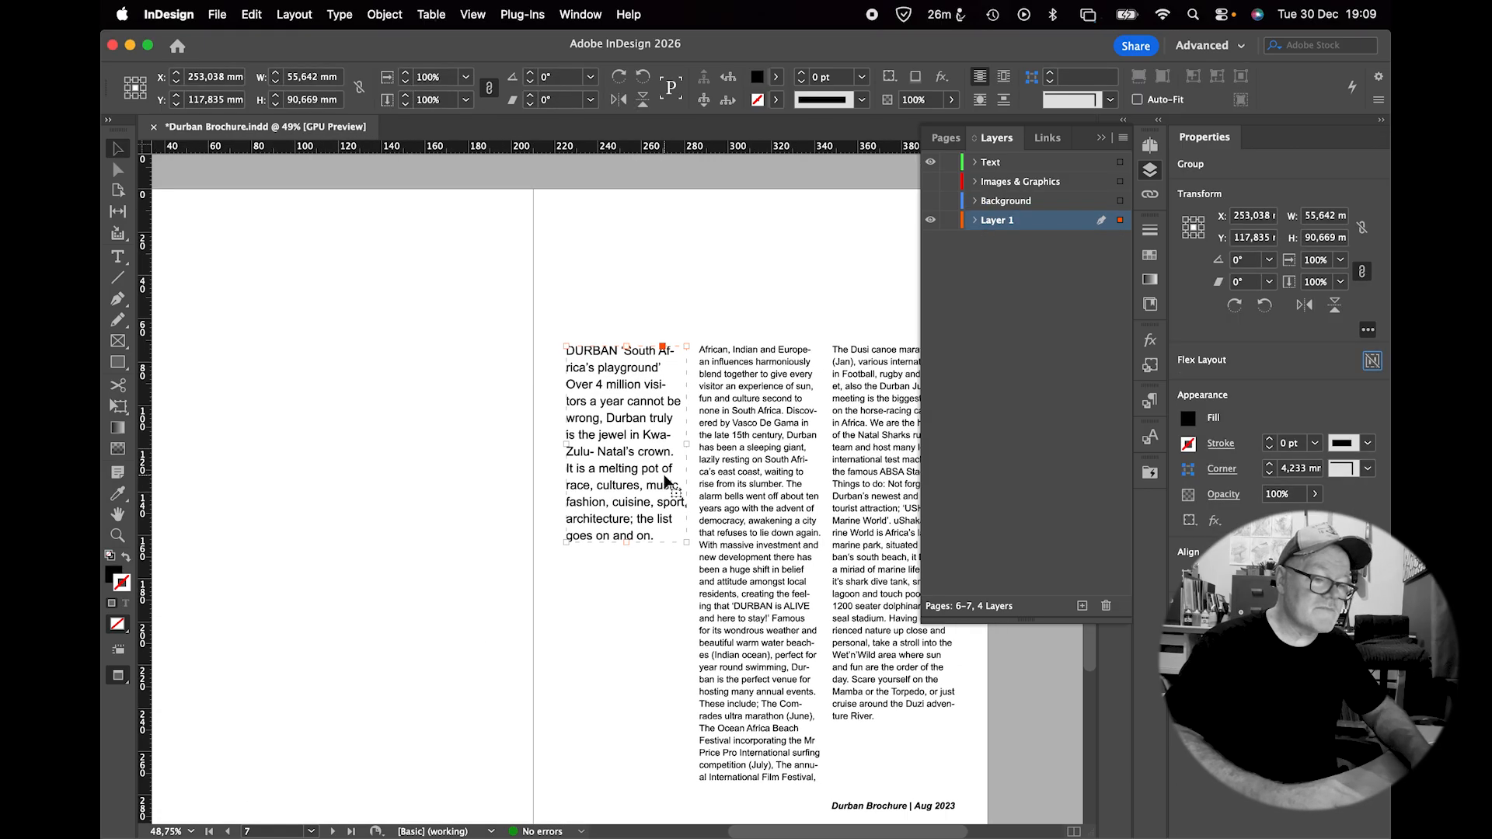
pyautogui.keyDown('shift'); pyautogui.click(781, 463); pyautogui.keyUp('shift')
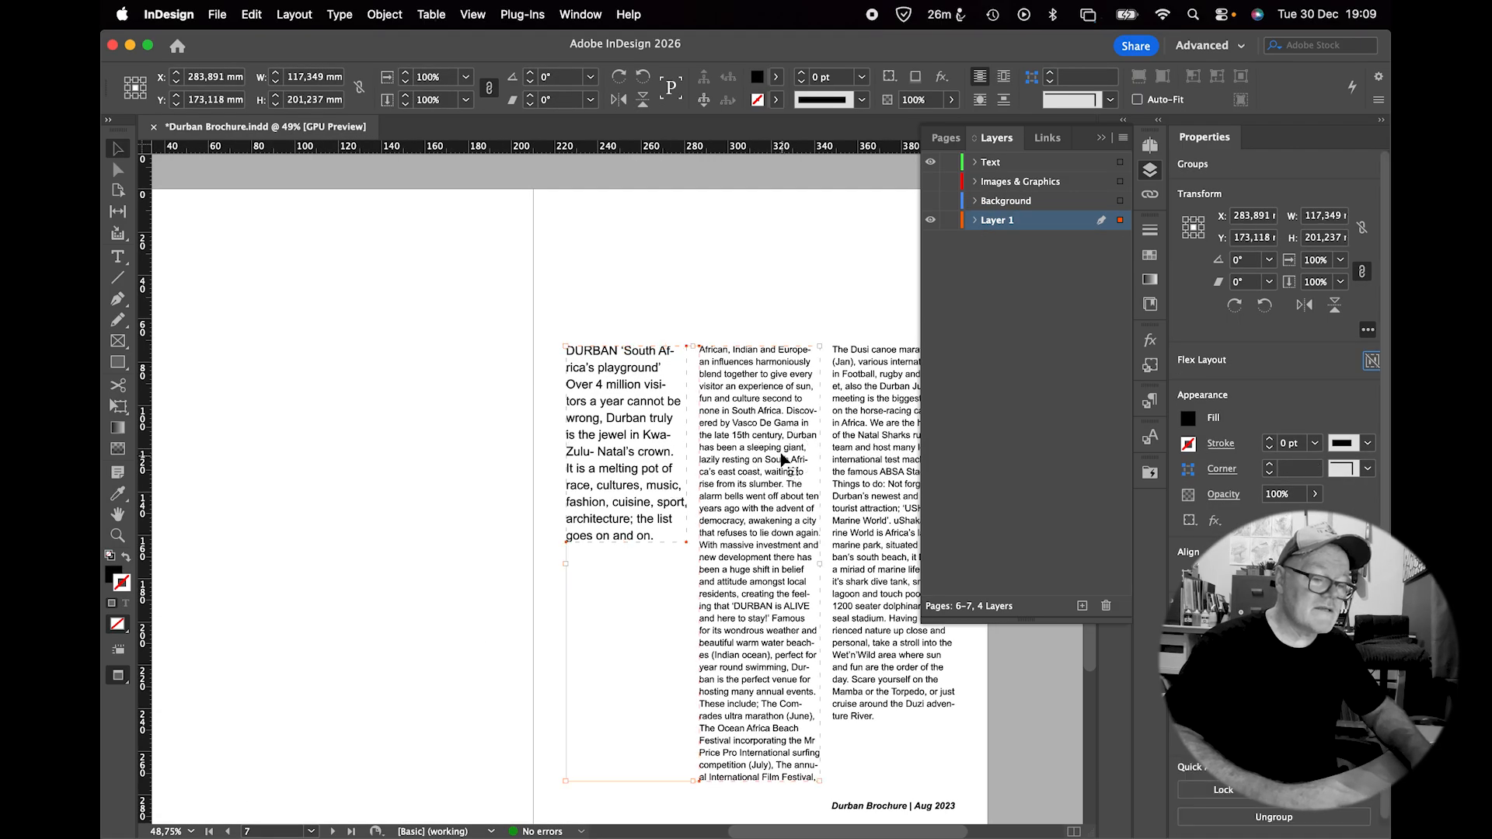
pyautogui.keyDown('shift'); pyautogui.click(853, 440); pyautogui.keyUp('shift')
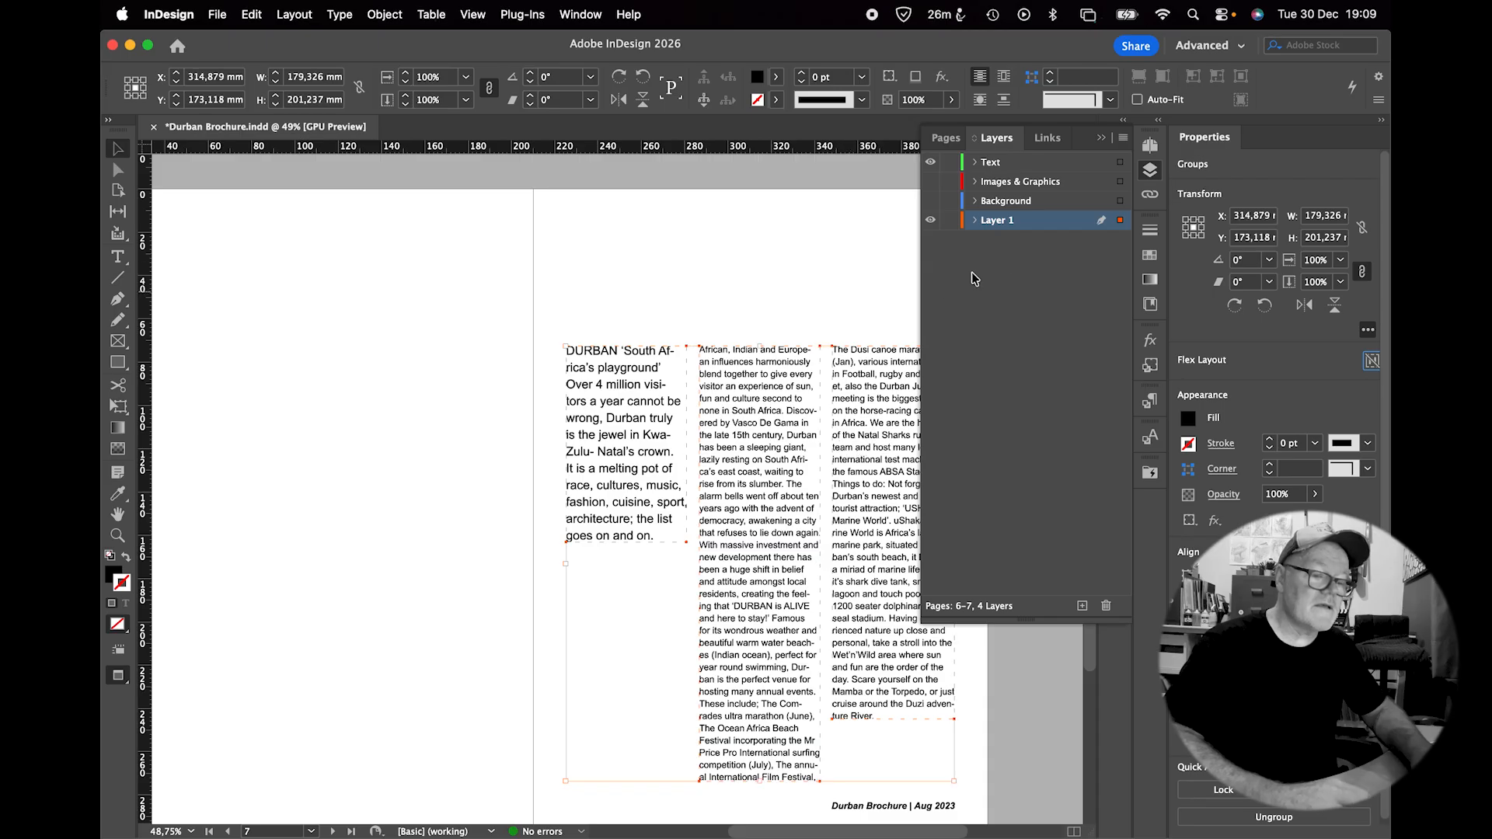
pyautogui.moveTo(1120, 223); pyautogui.dragTo(1120, 171)
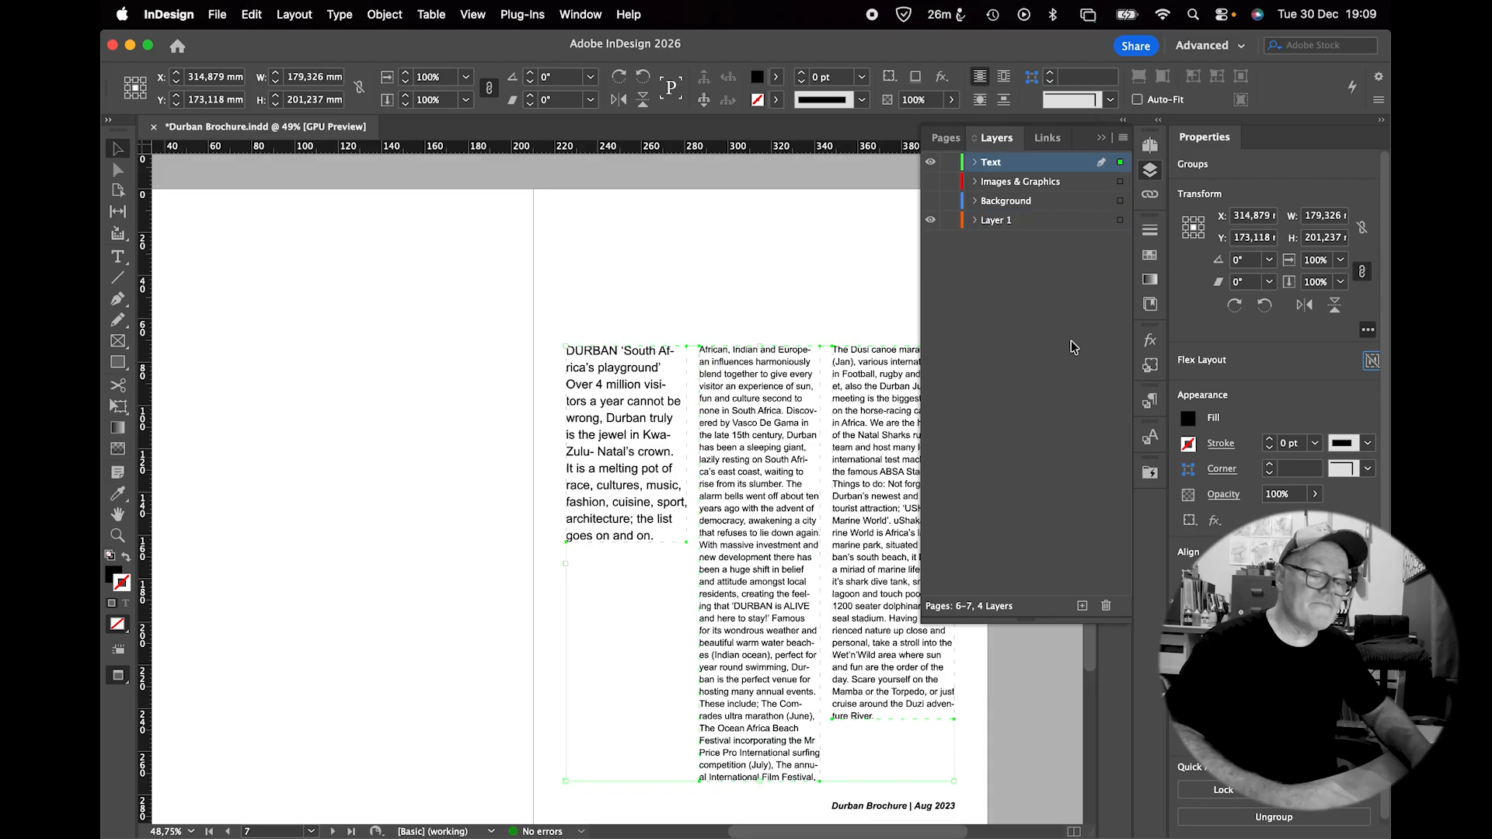
pyautogui.click(930, 161)
# Locate the white quote text group near the top of page 7 and move it from Layer 1 to the Text layer.
pyautogui.hscroll(-2, 653, 600)
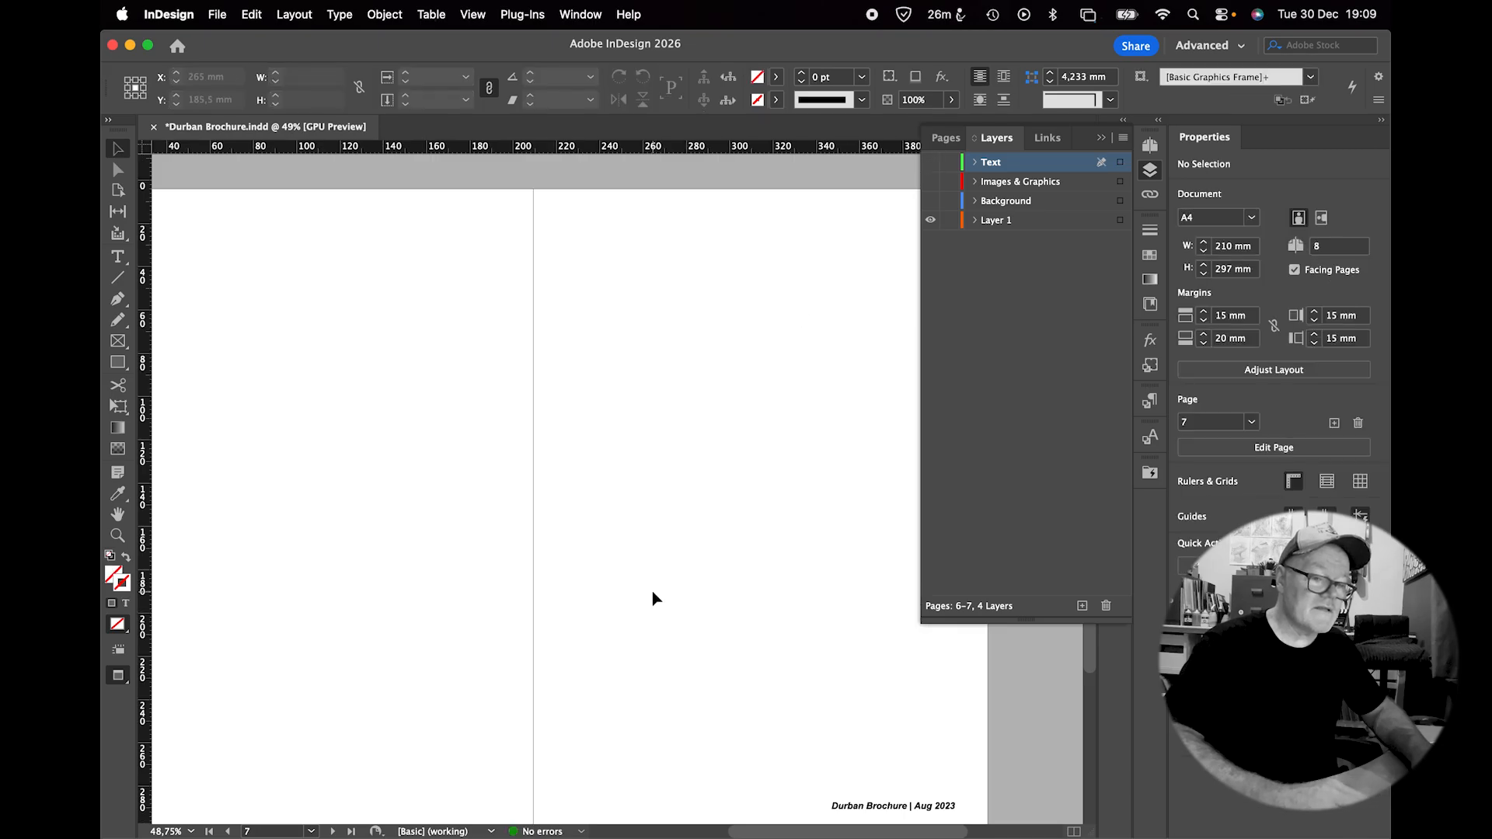
pyautogui.scroll(-5, 653, 599)
pyautogui.scroll(3, 653, 593)
pyautogui.click(653, 593)
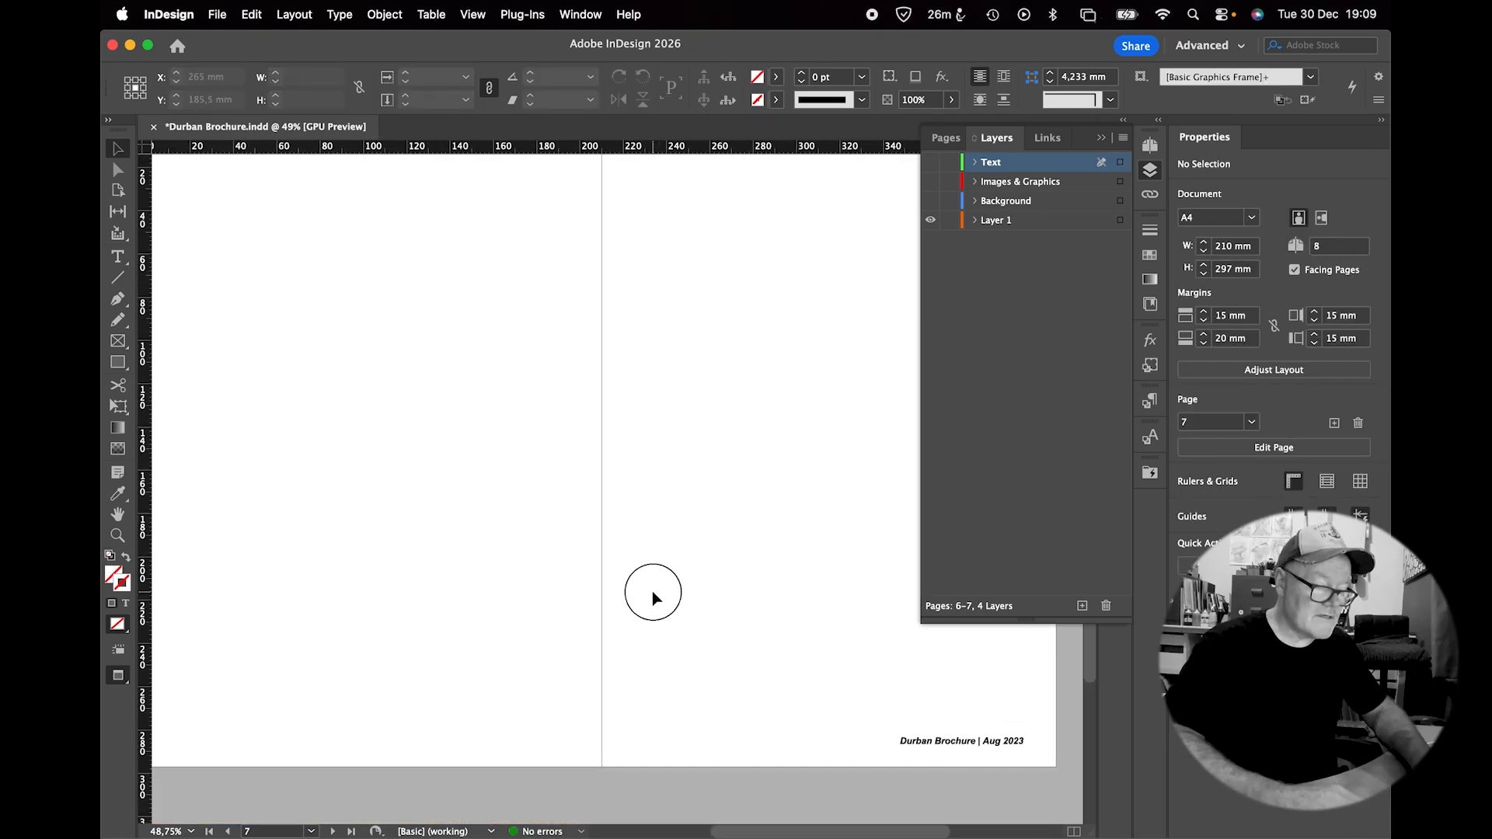
pyautogui.press('super+a')
pyautogui.scroll(3, 384, 593)
pyautogui.hscroll(3, 384, 593)
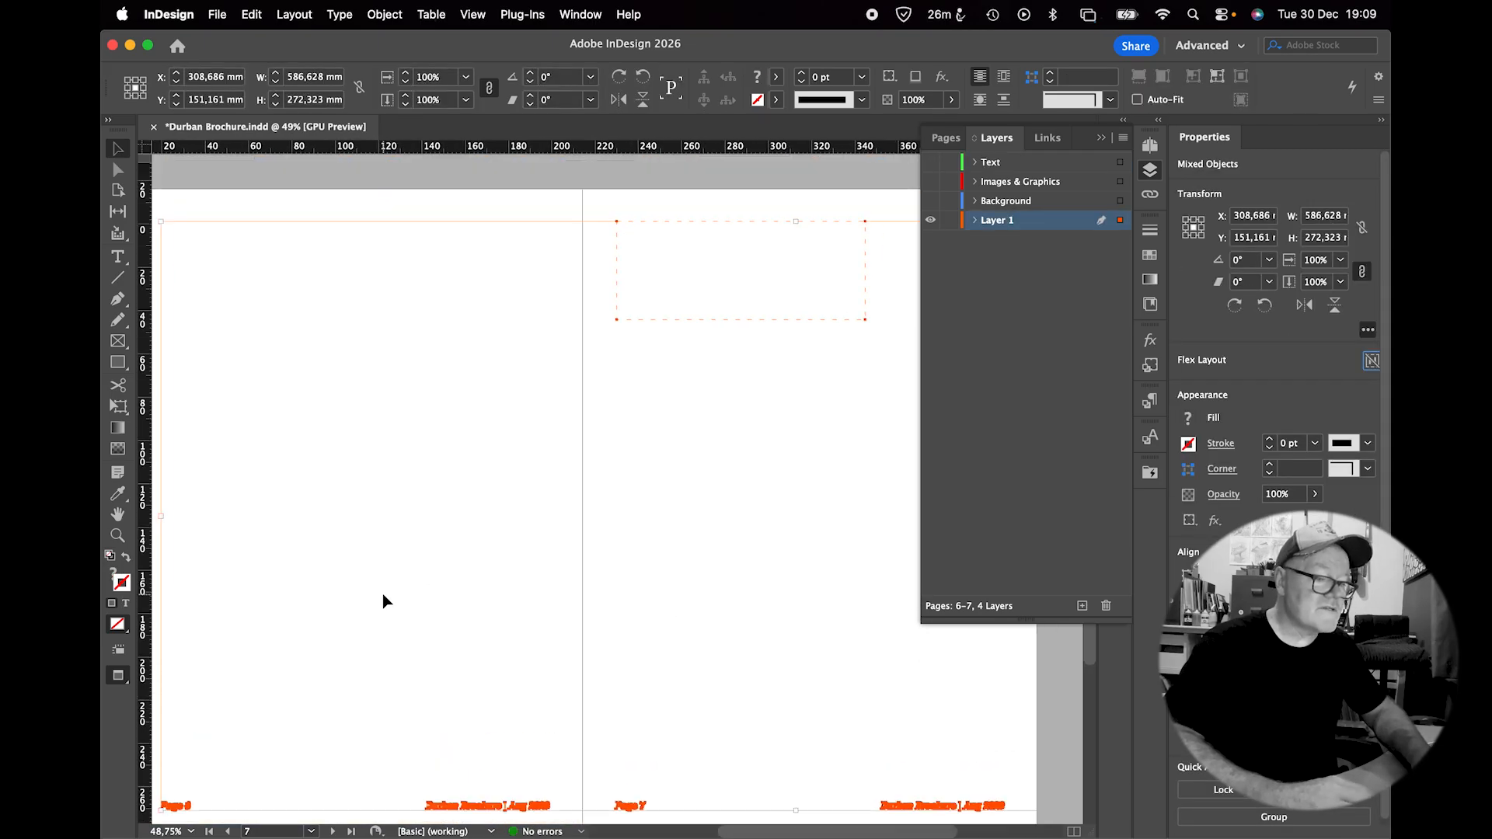
pyautogui.click(650, 256)
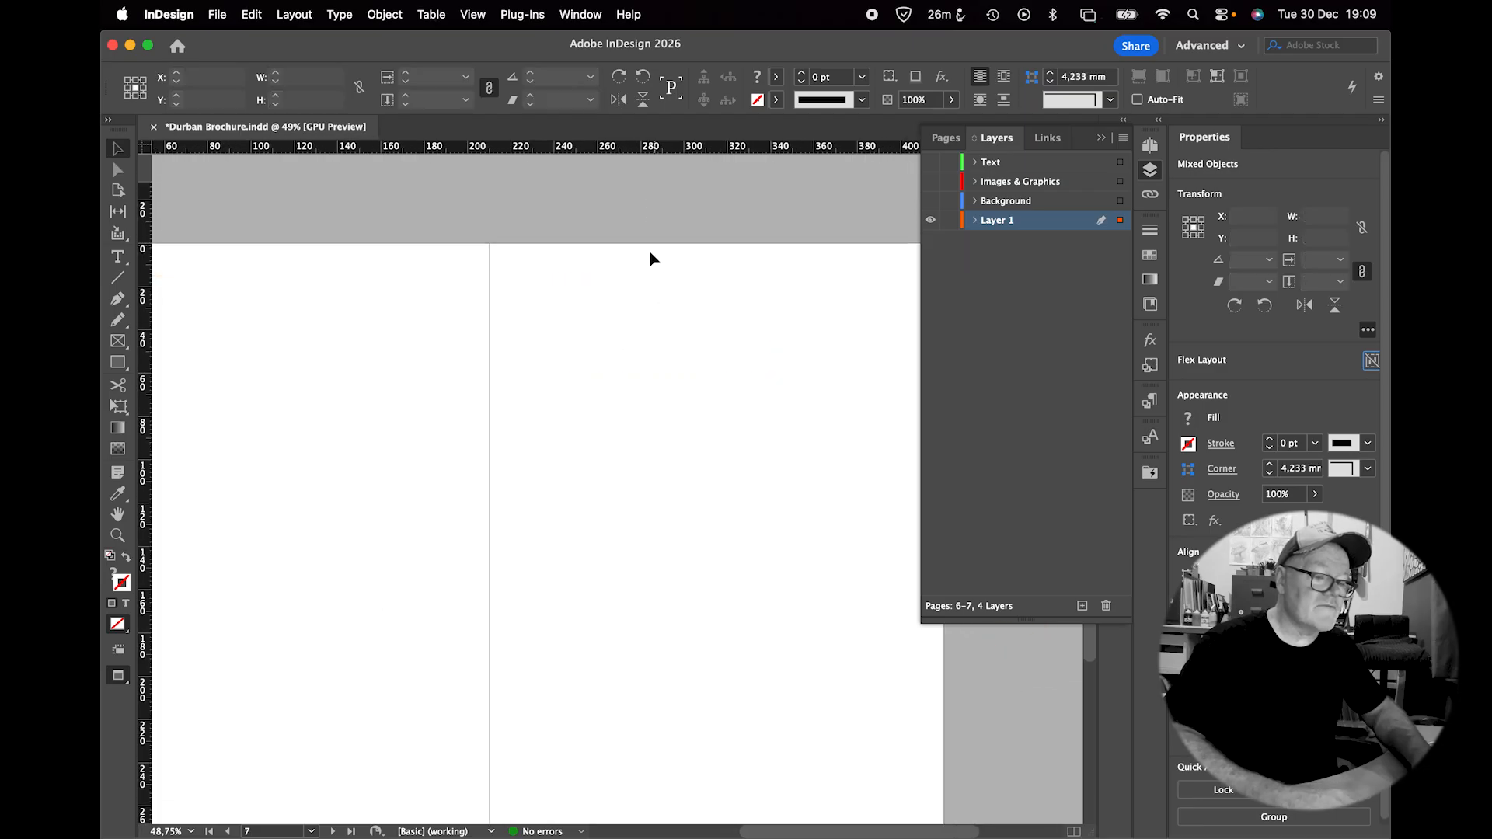
pyautogui.click(641, 303)
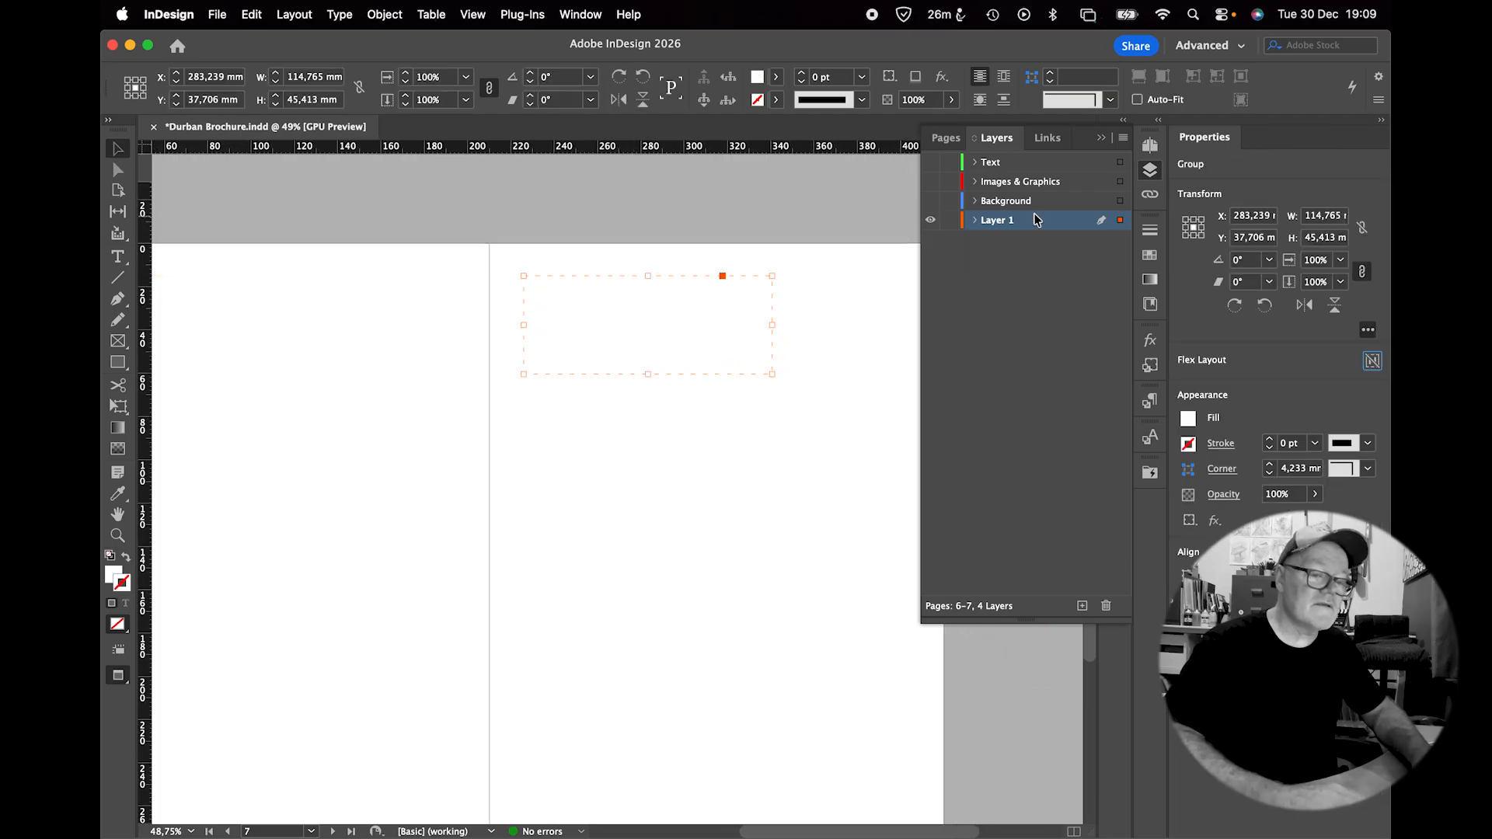
pyautogui.moveTo(1120, 219); pyautogui.dragTo(1120, 160)
# Select all remaining Layer 1 objects on the pages 6–7 spread, including the footer texts, and move them to the Text layer.
pyautogui.scroll(-3, 712, 378)
pyautogui.press('super+a')
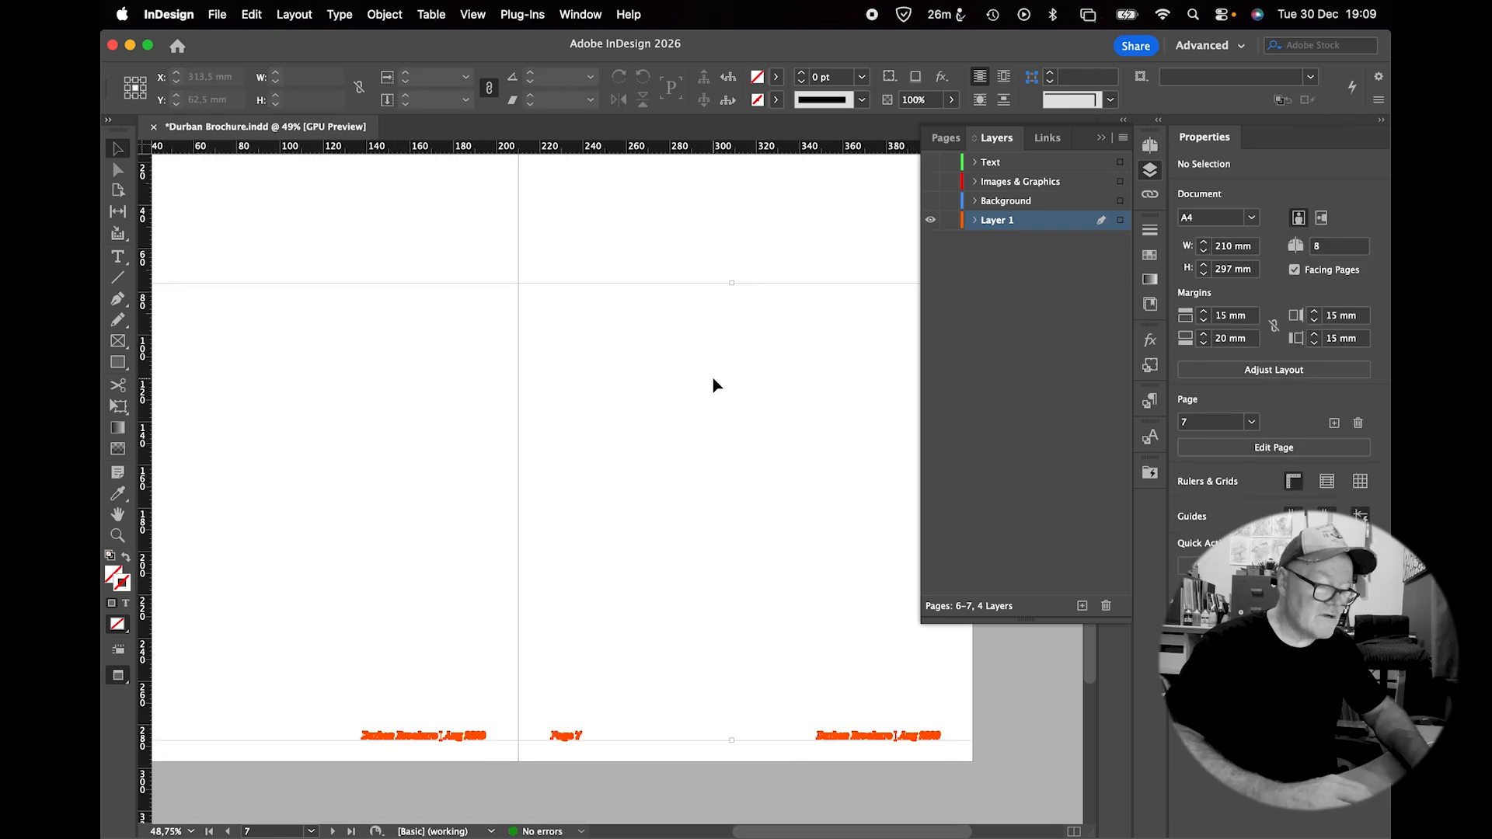
pyautogui.hscroll(-3, 712, 378)
pyautogui.scroll(3, 712, 378)
pyautogui.hscroll(2, 712, 378)
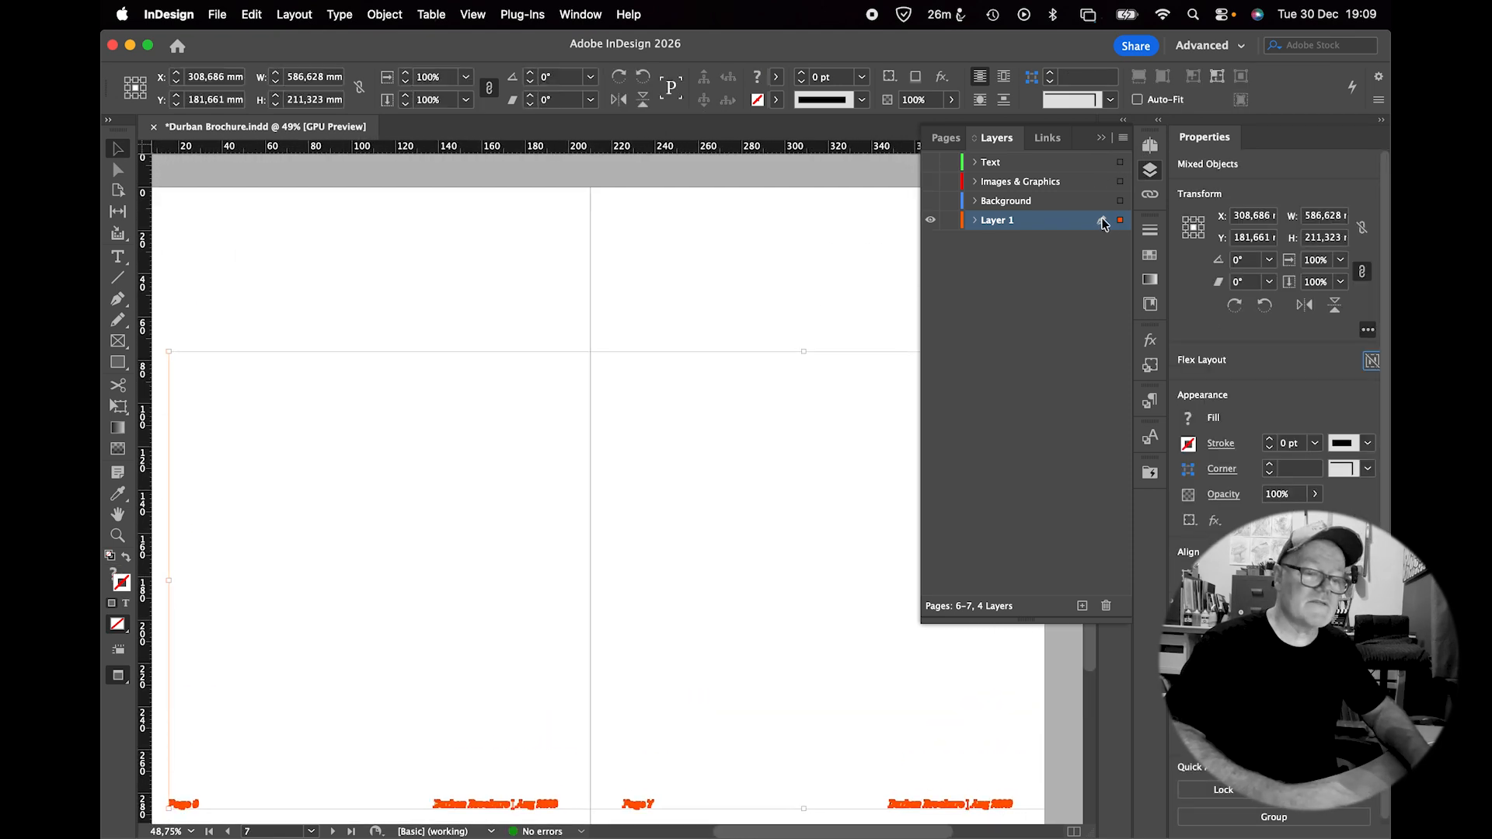
pyautogui.moveTo(1120, 225); pyautogui.dragTo(1119, 162)
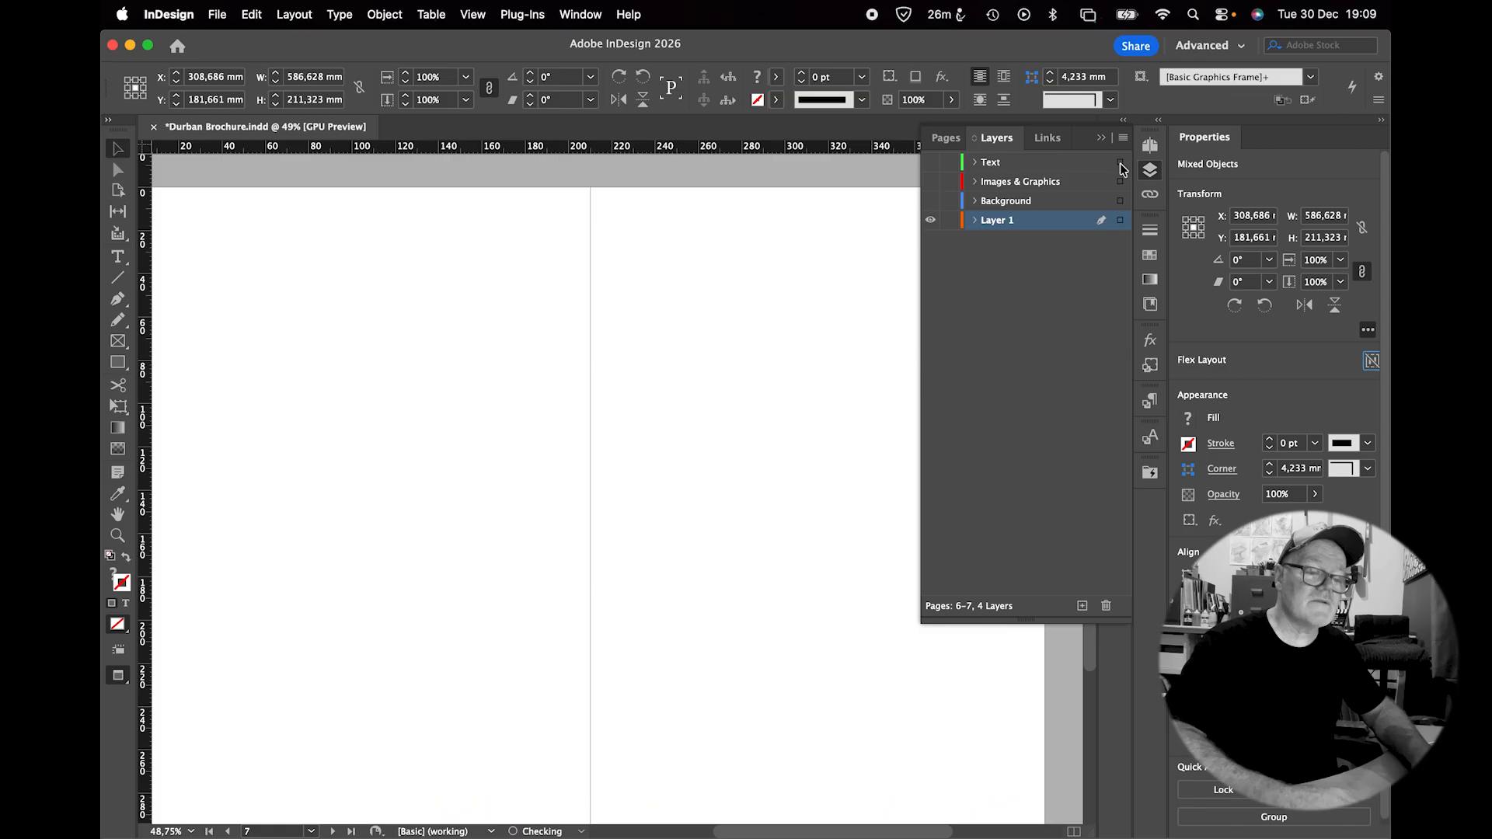
# Hide Layer 1 and show the Background, Images & Graphics and Text layers to check the pages 6–7 spread.
pyautogui.click(930, 221)
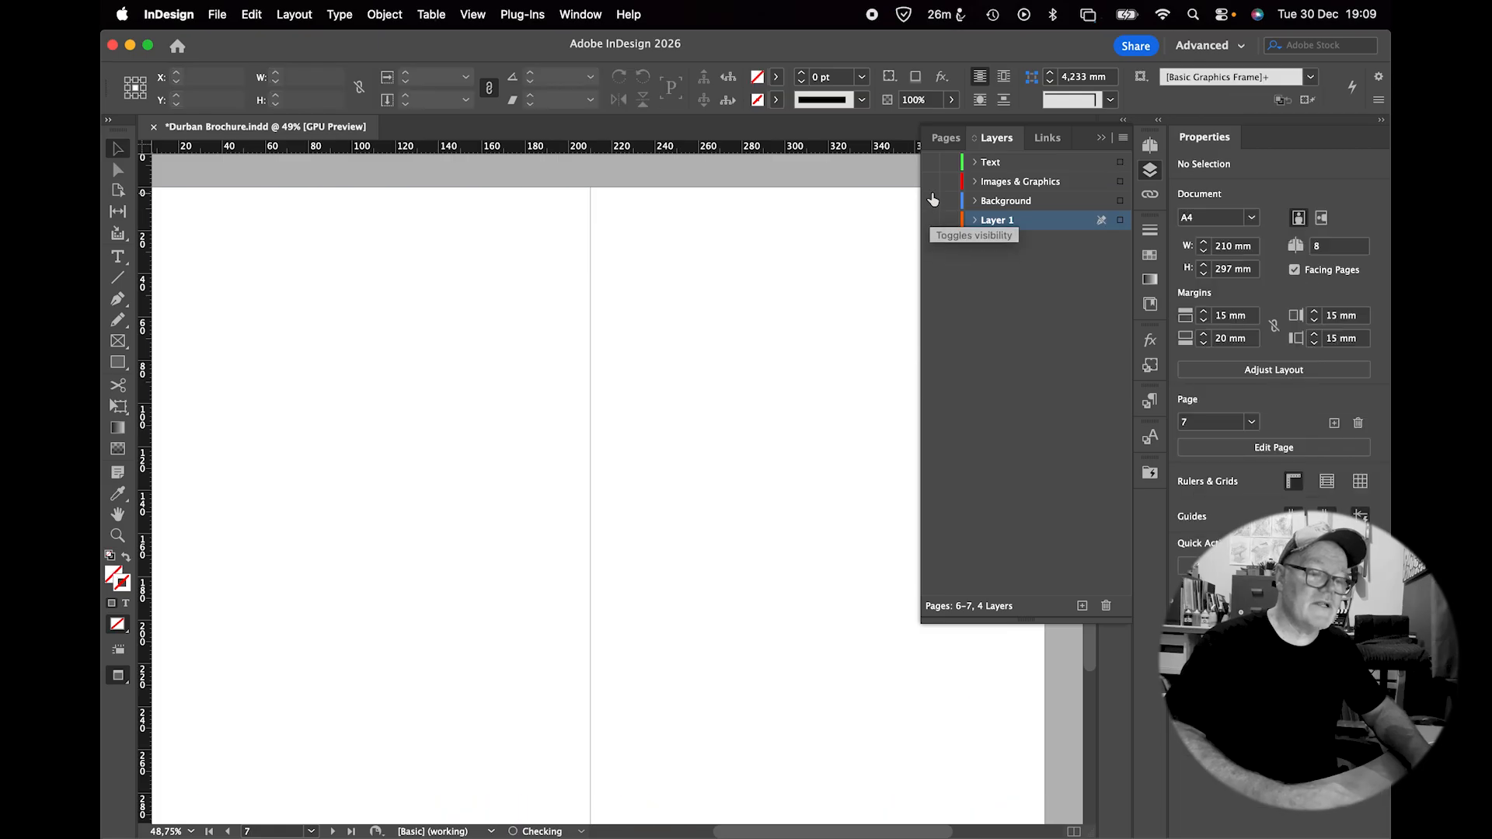
pyautogui.click(933, 201)
pyautogui.click(932, 181)
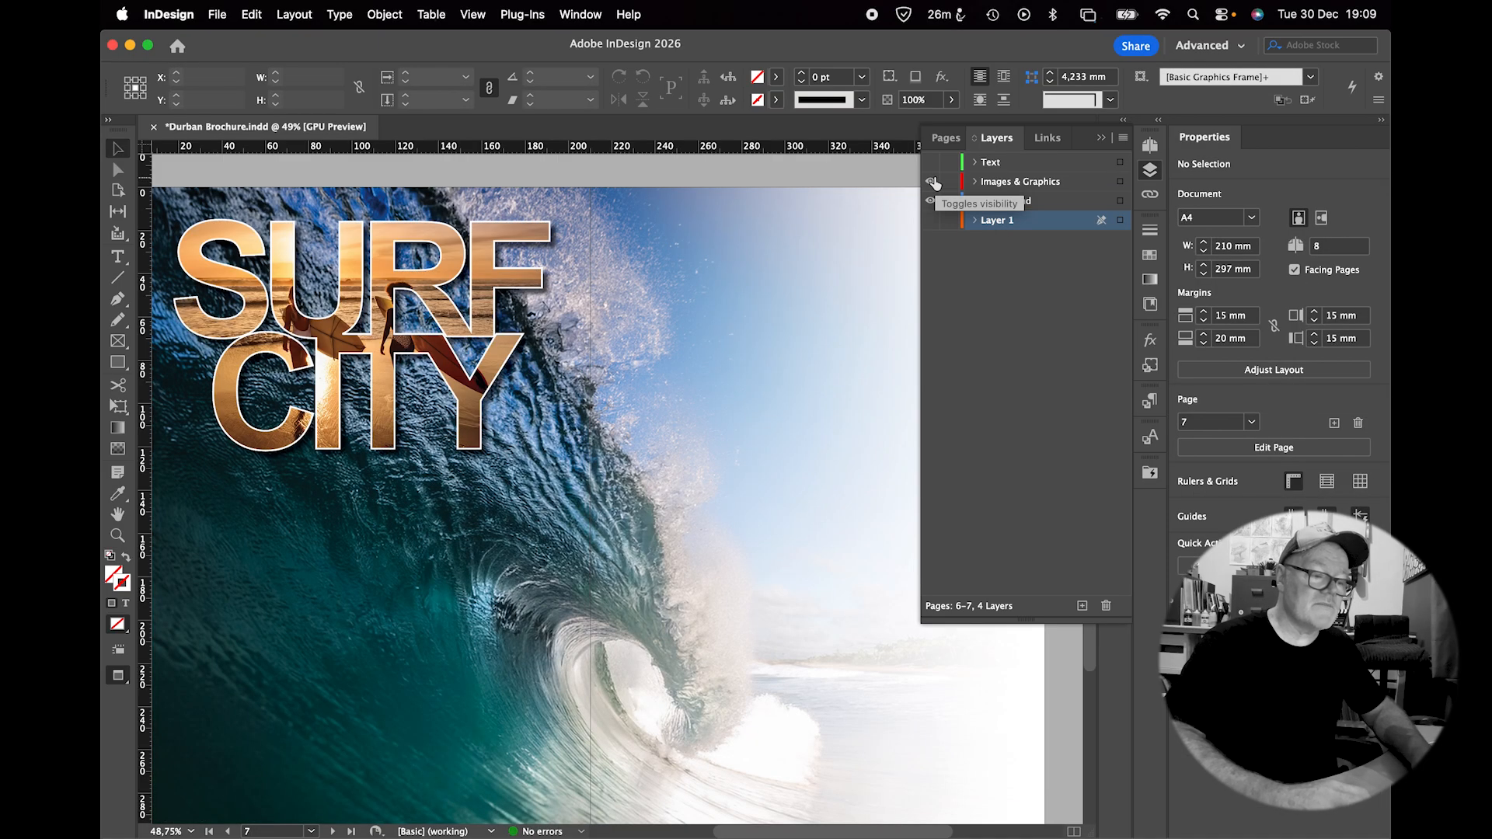
pyautogui.click(932, 163)
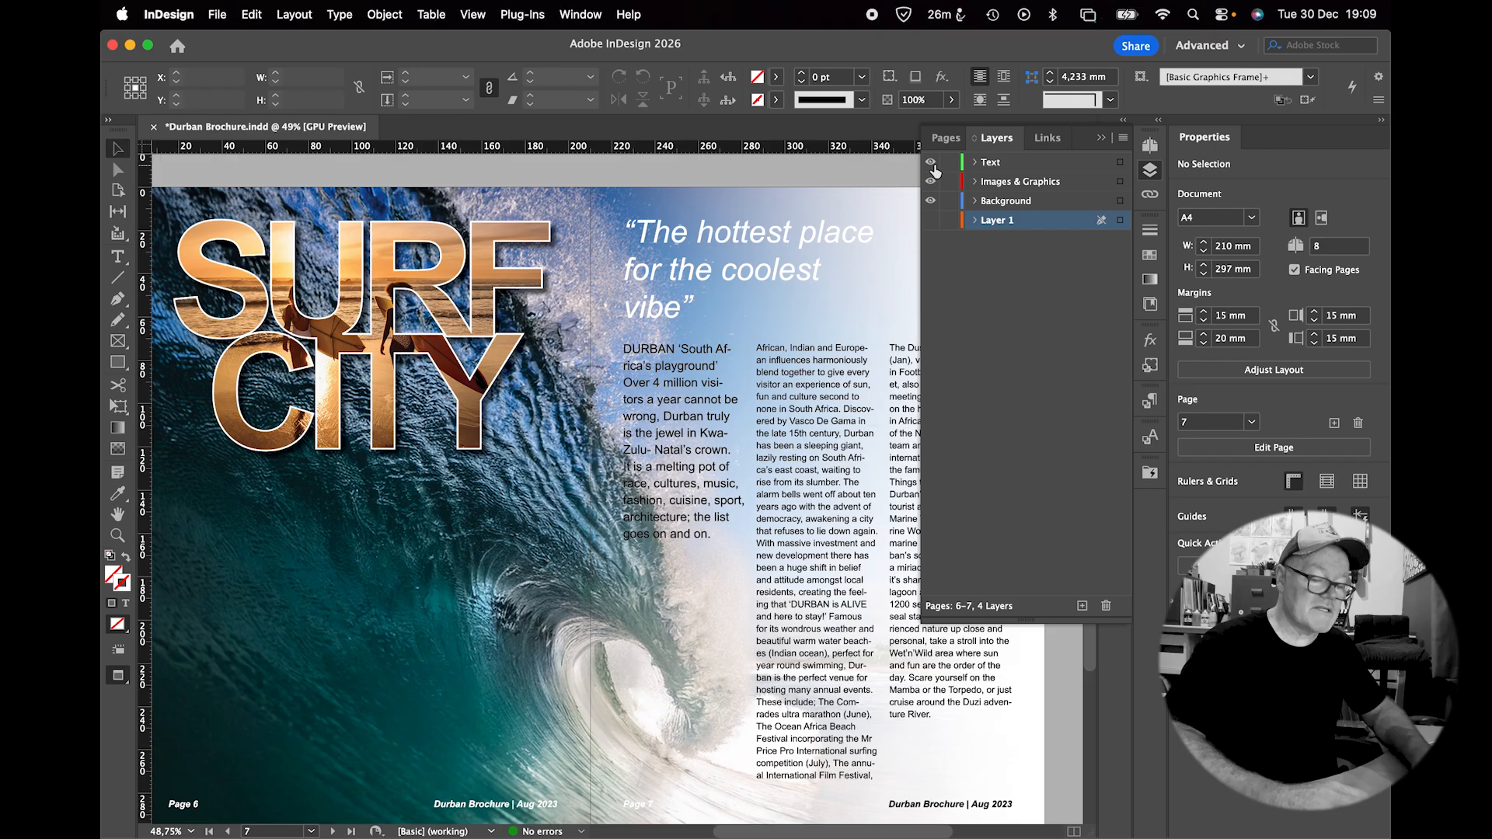
# Show Layer 1 and move the full-page surfer photo on page 8 from it to the Background layer.
pyautogui.scroll(-6, 606, 382)
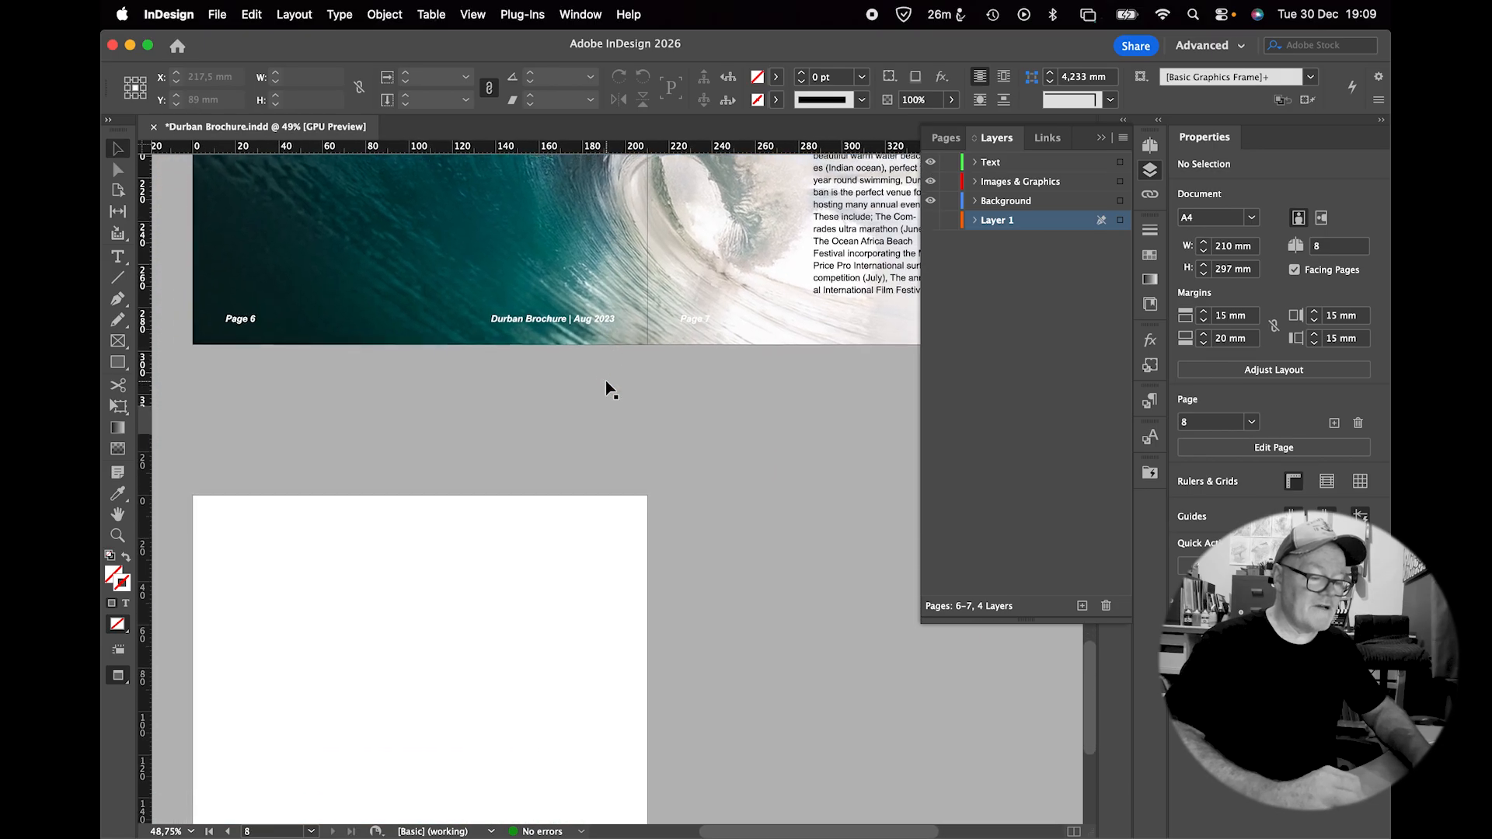
pyautogui.scroll(-5, 606, 382)
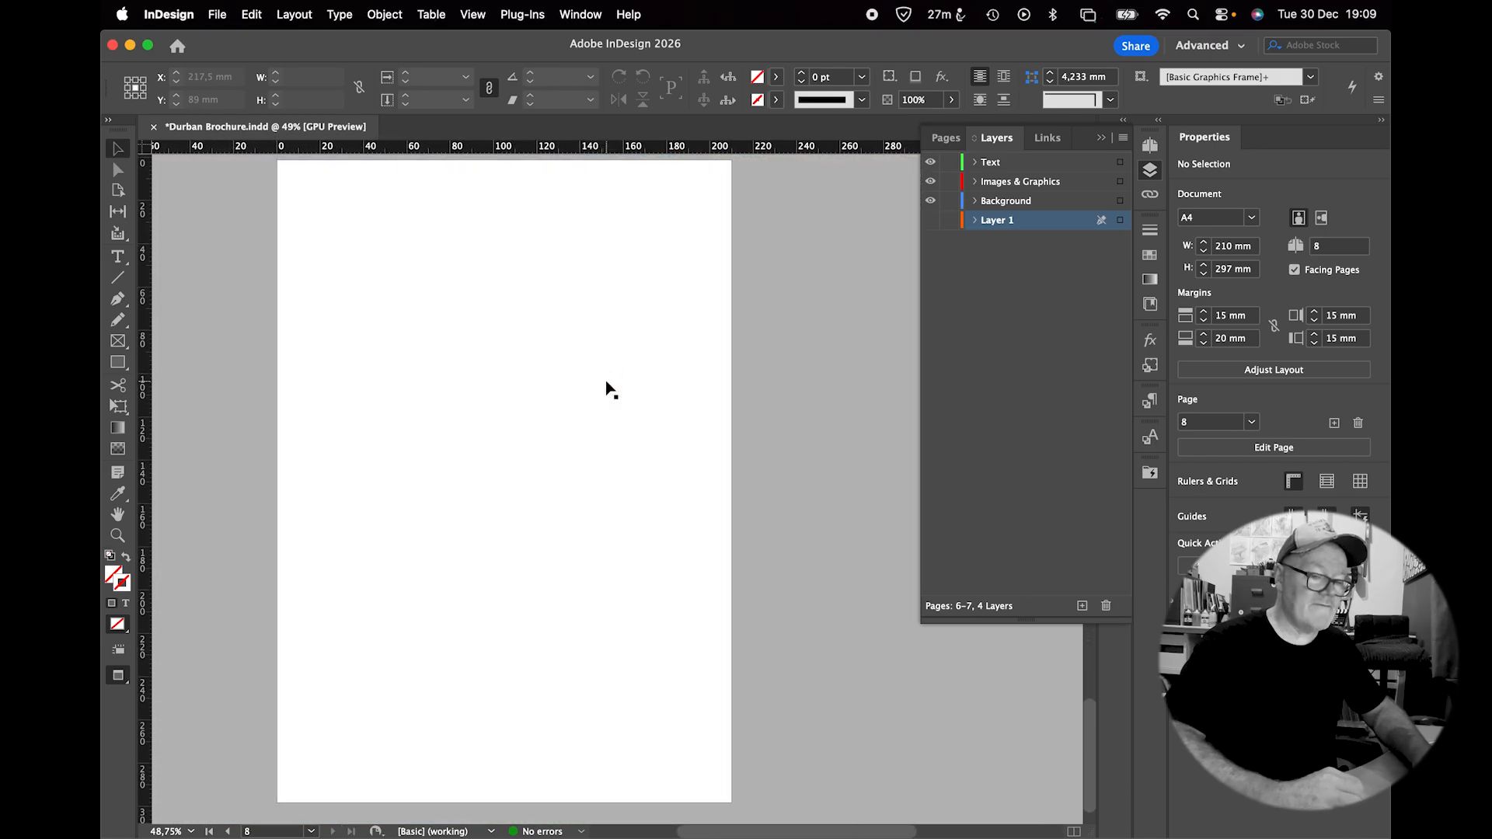
pyautogui.click(942, 222)
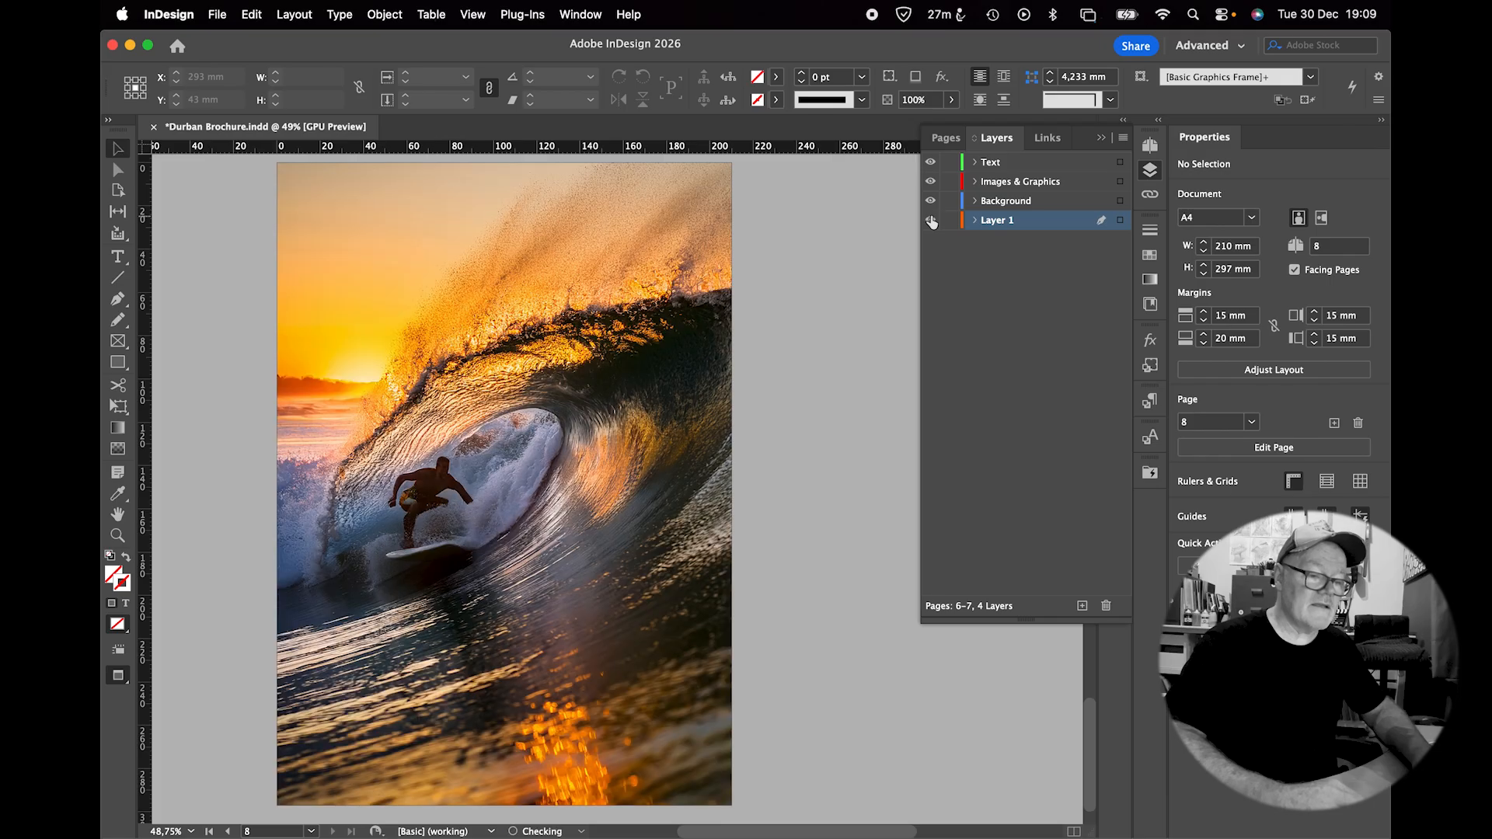
pyautogui.click(564, 502)
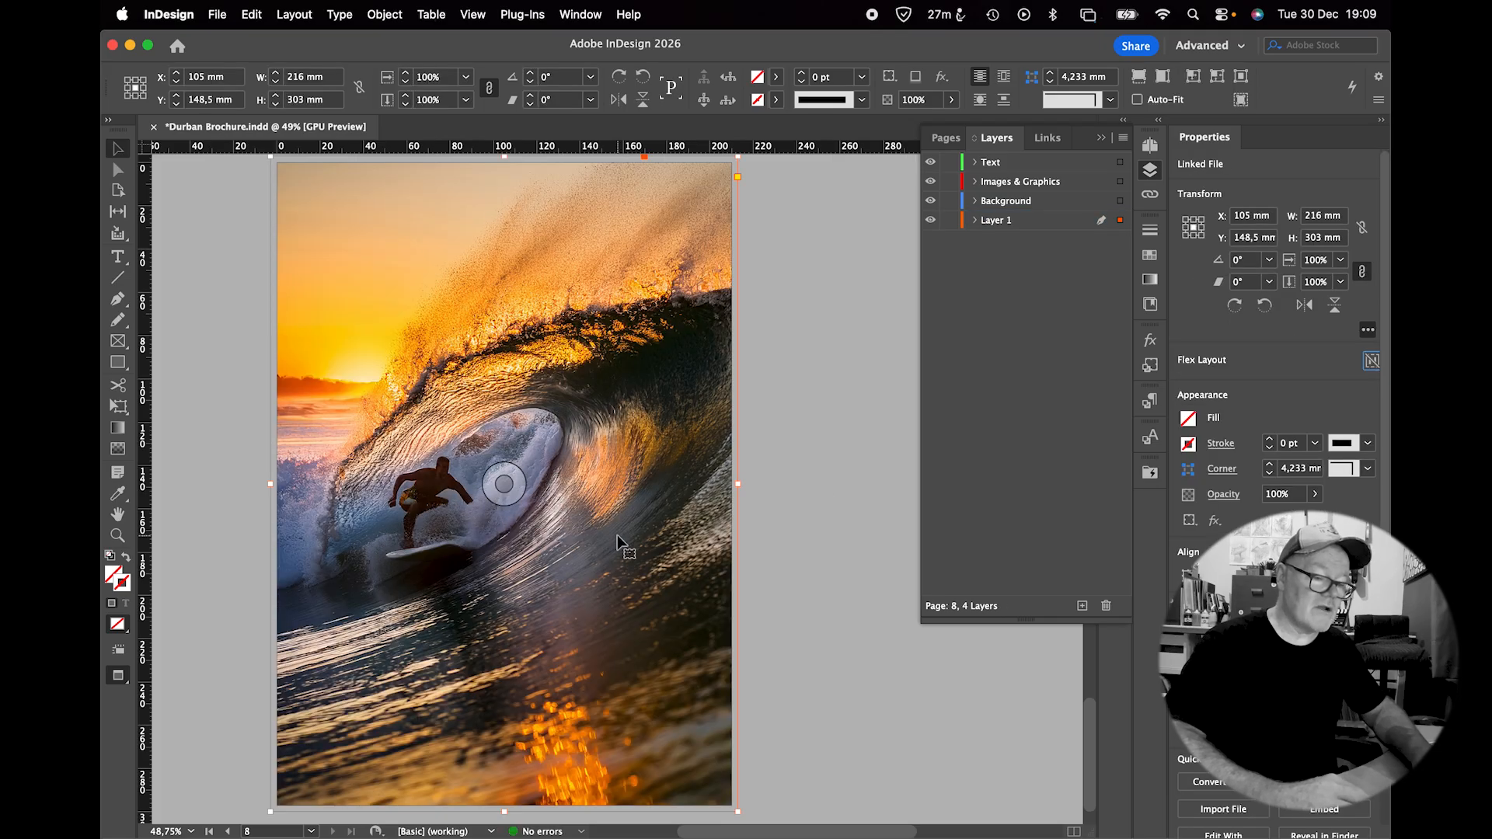
pyautogui.moveTo(1120, 224); pyautogui.dragTo(1120, 201)
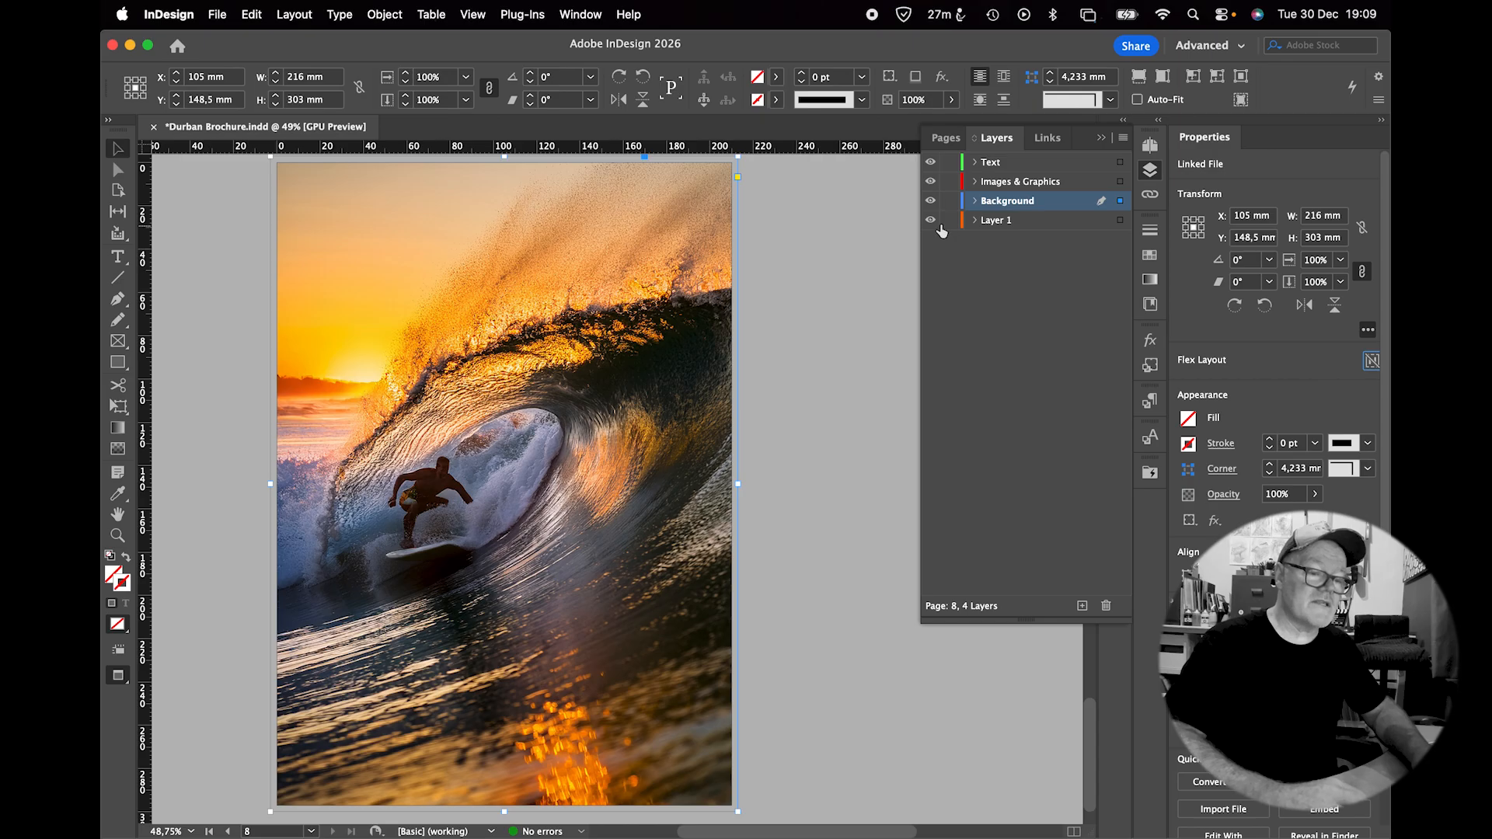
# Locate the remaining Layer 1 object on page 8, the "Layers" text frame on the pasteboard, and delete it.
pyautogui.click(977, 222)
pyautogui.click(1010, 244)
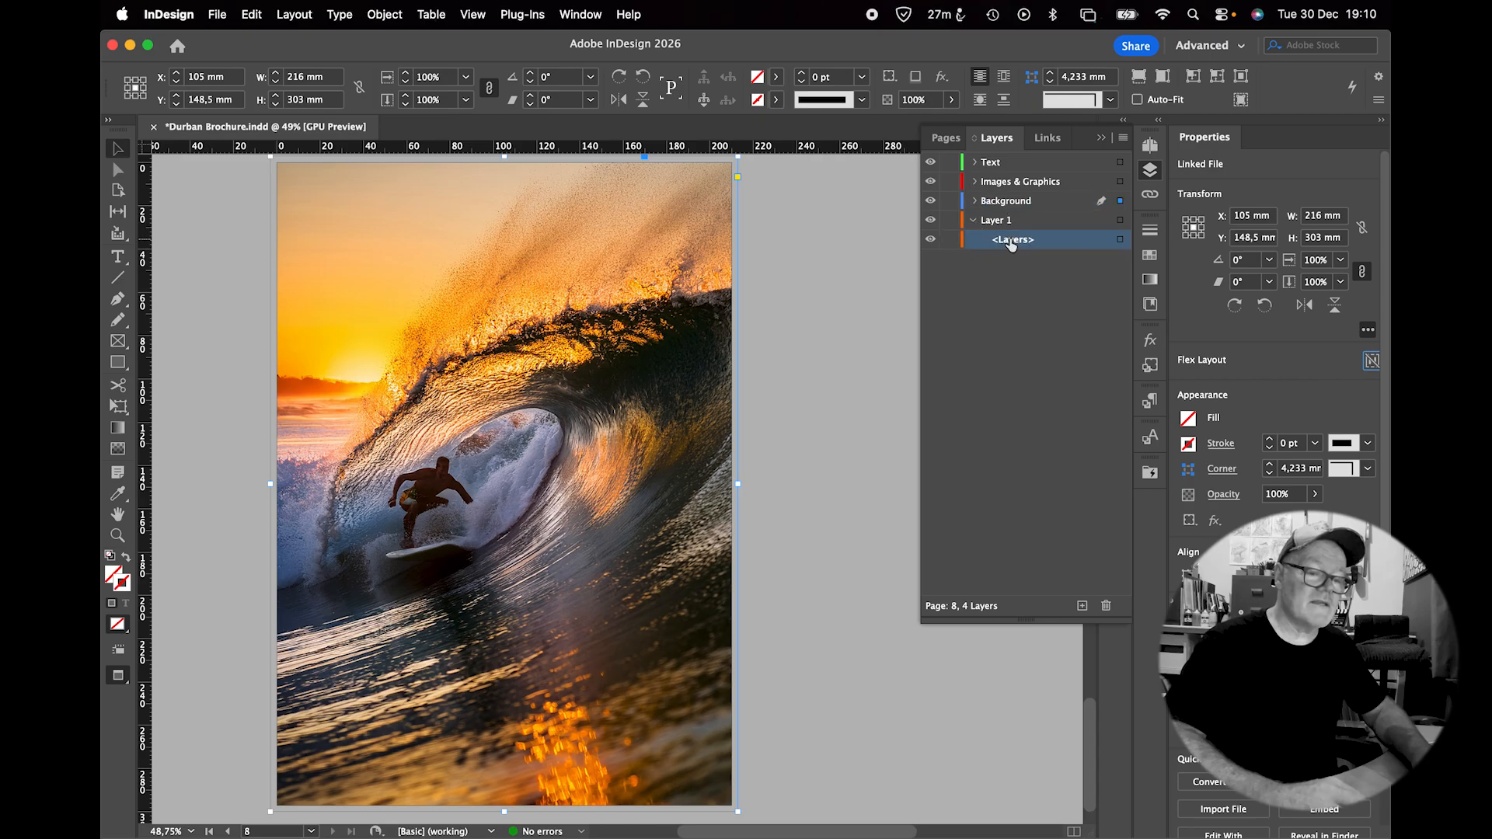
pyautogui.click(1120, 241)
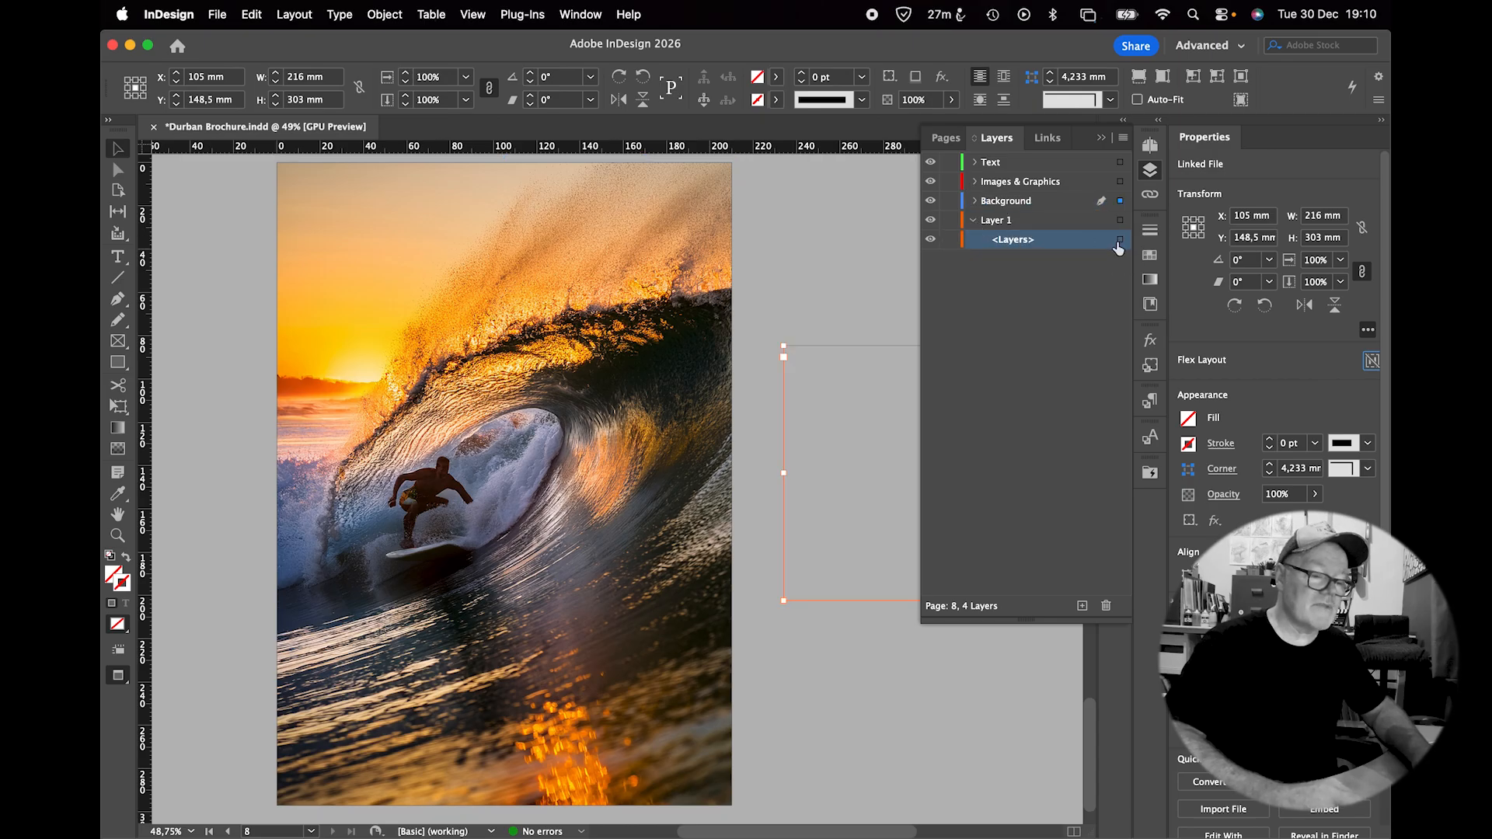
pyautogui.hscroll(5, 827, 418)
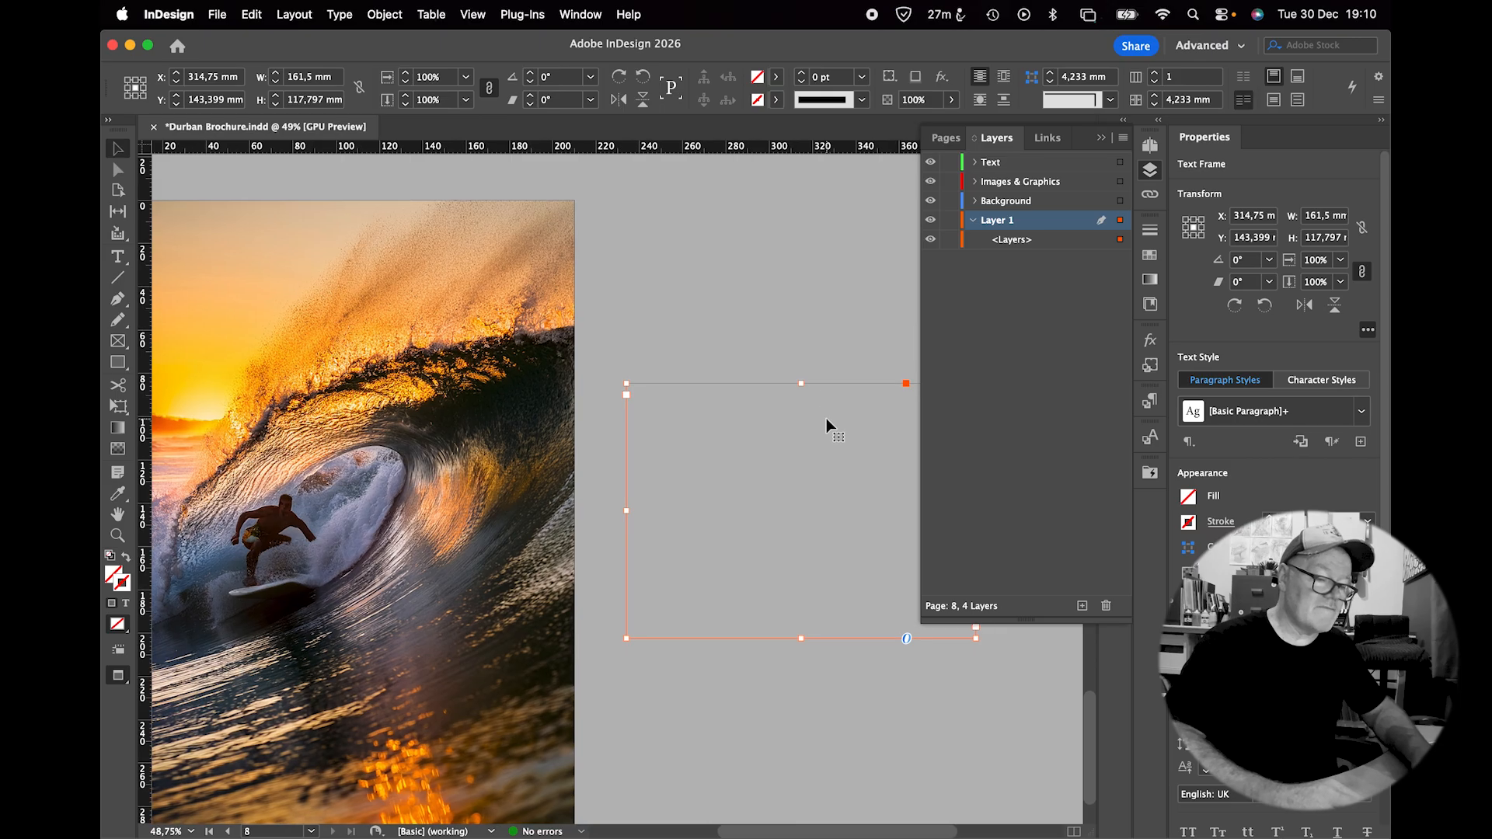
pyautogui.press('w')
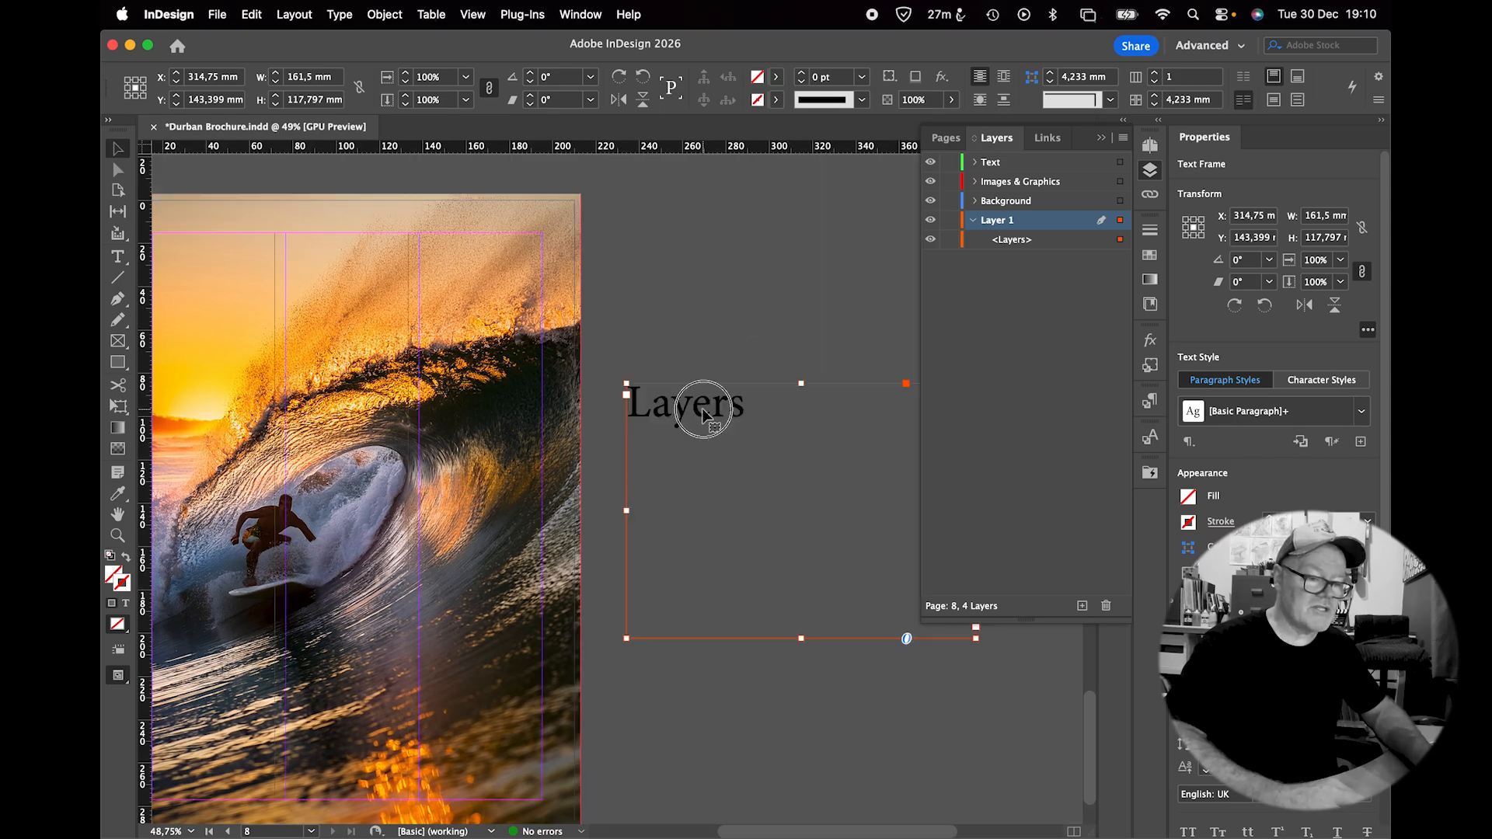
pyautogui.press('Delete')
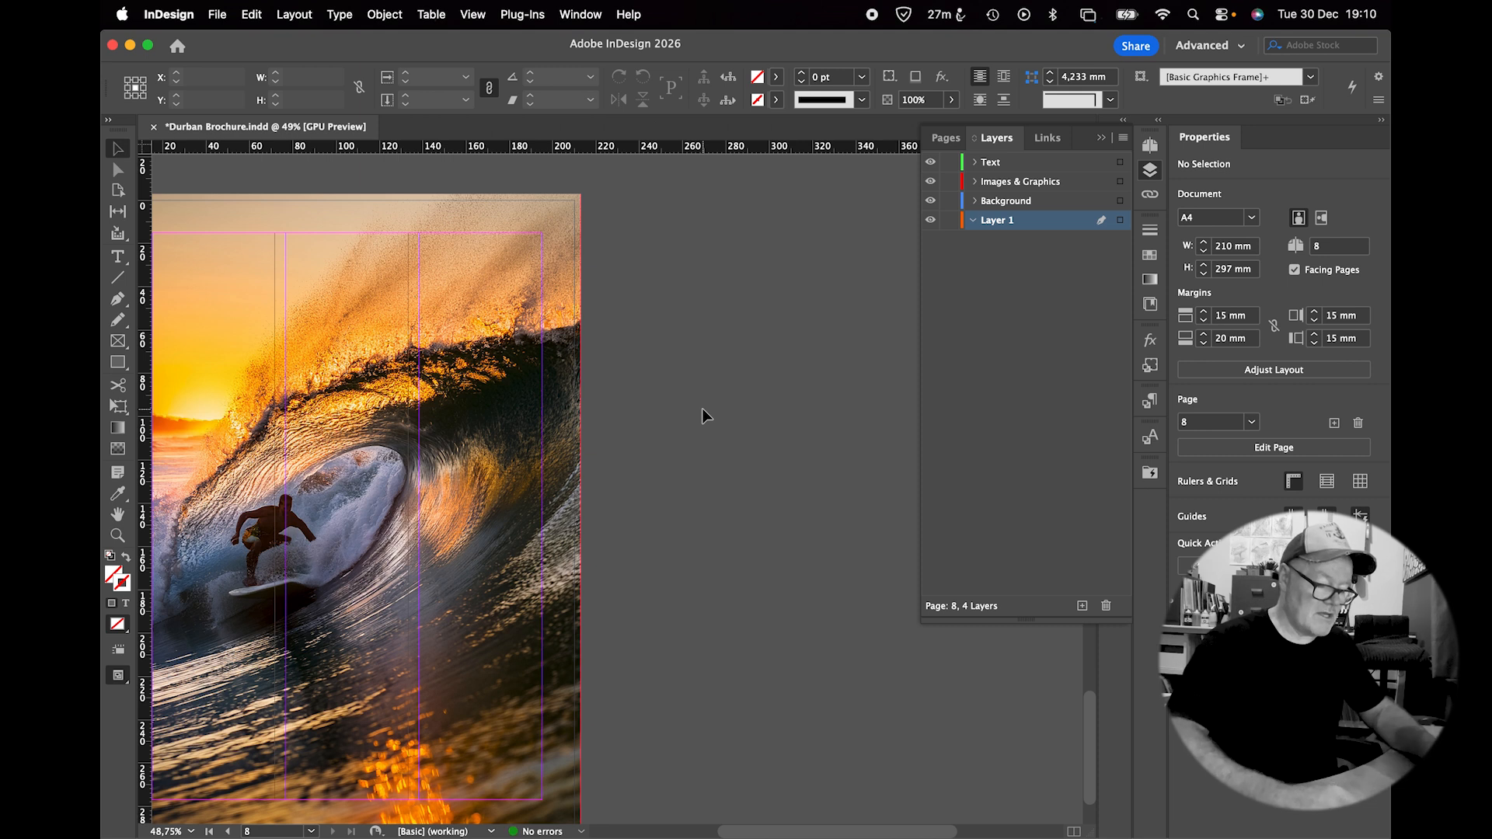
# Delete the leftover "Layers" text frames on the pasteboard beside the pages 6–7 and 4–5 spreads.
pyautogui.hotkey('shift', 'pageup')
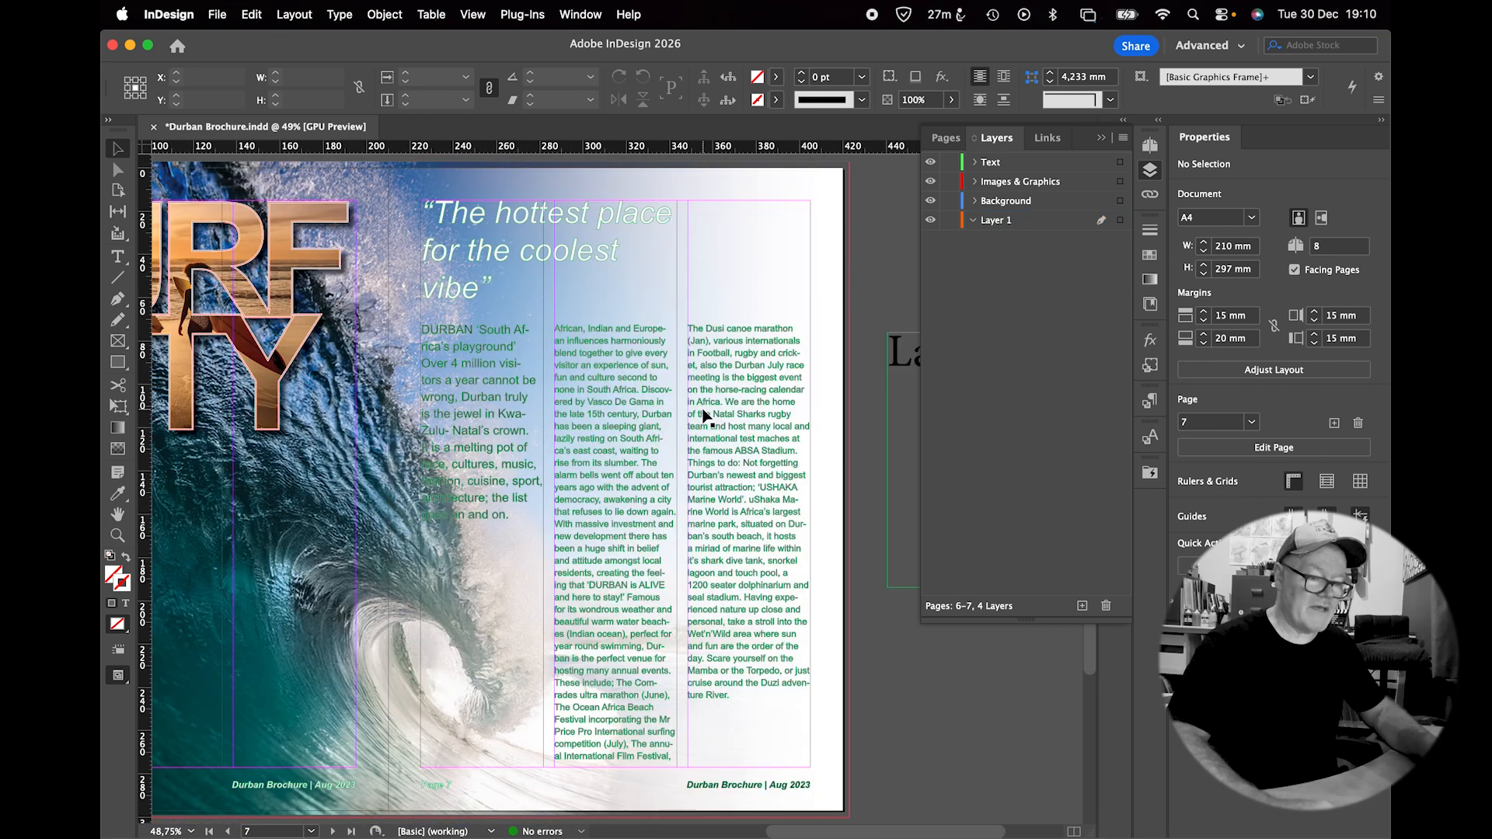
pyautogui.click(894, 375)
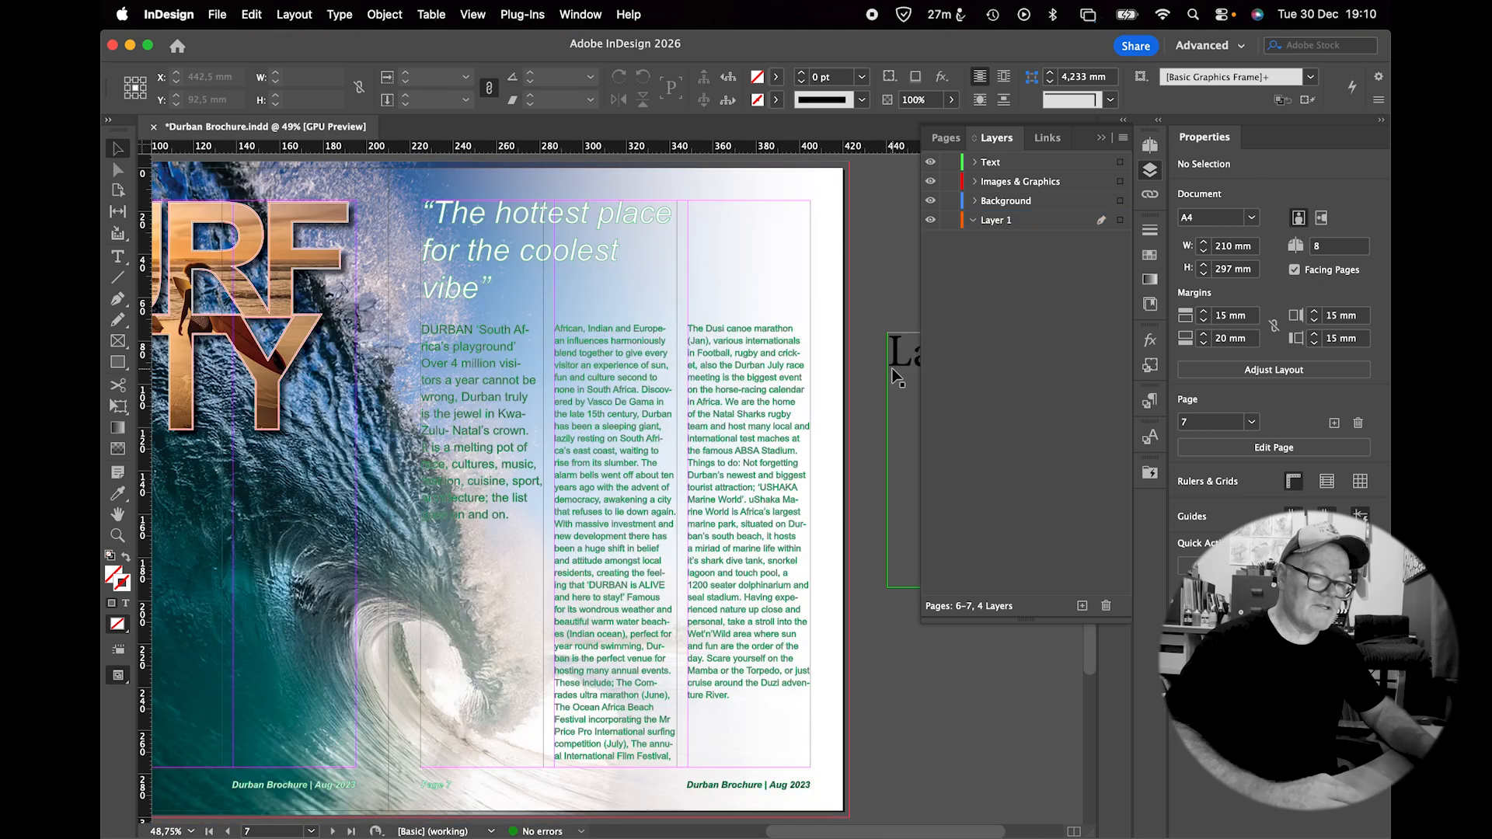
pyautogui.press('Delete')
pyautogui.hotkey('shift', 'pageup')
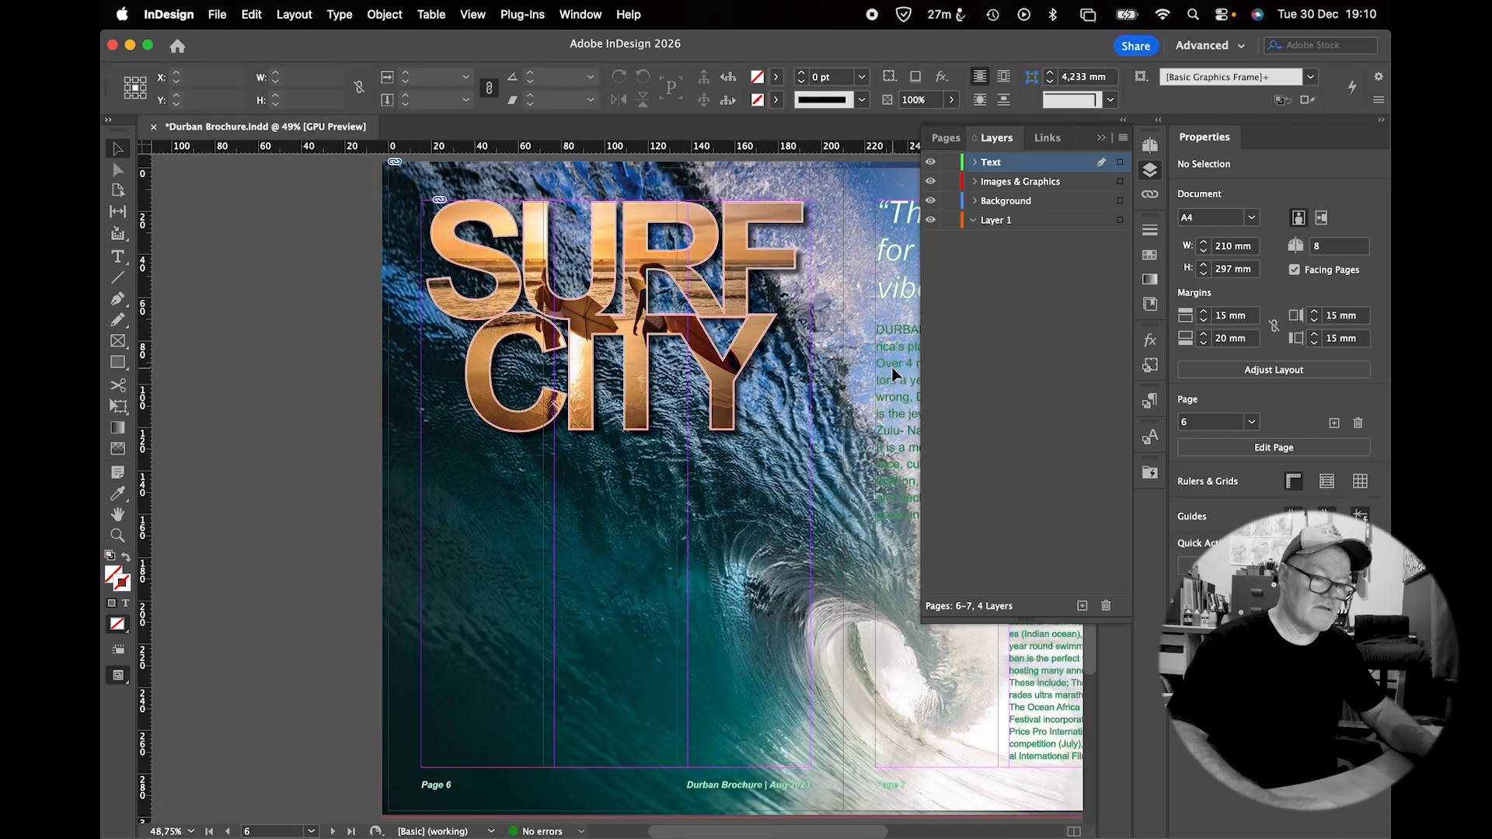
pyautogui.hotkey('shift', 'pageup')
pyautogui.click(899, 368)
pyautogui.press('Delete')
# Delete the leftover "Layers" text frames on the pasteboard beside the pages 2–3 spread and the page 1 cover.
pyautogui.hotkey('shift', 'pageup')
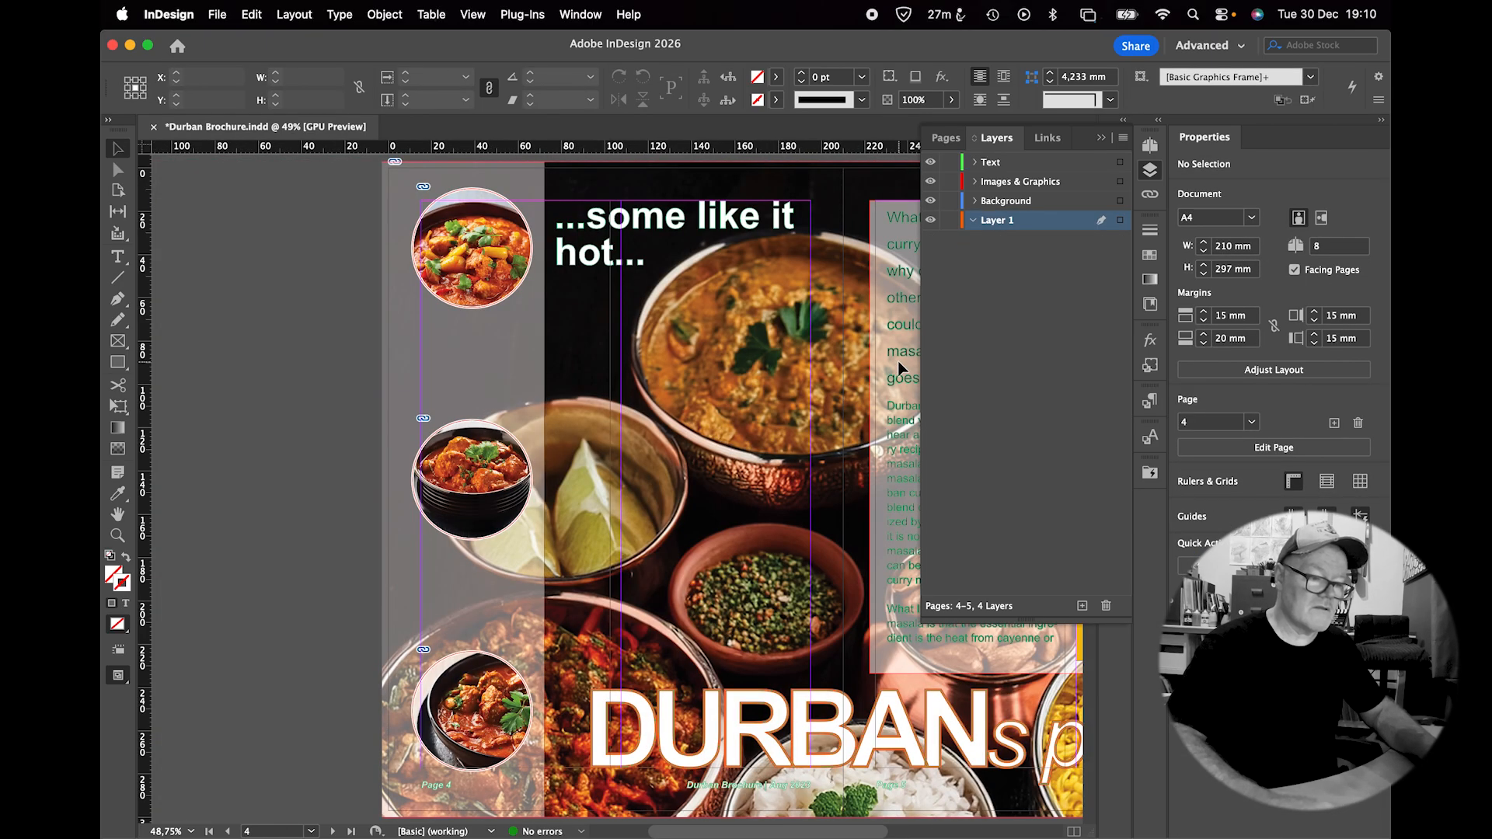
pyautogui.click(899, 368)
pyautogui.press('Delete')
pyautogui.hotkey('shift', 'pageup')
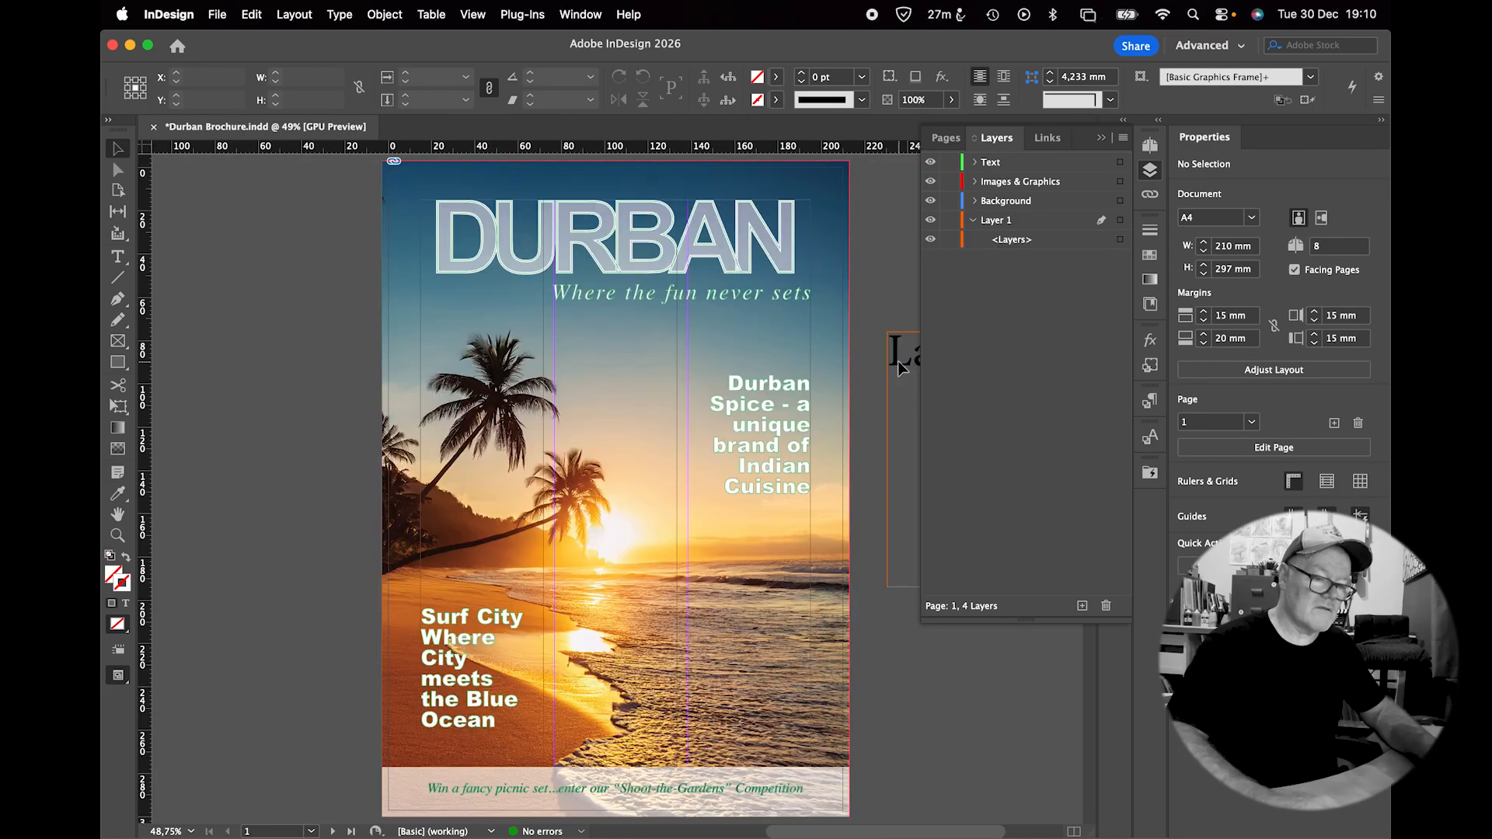
pyautogui.click(900, 368)
pyautogui.press('Delete')
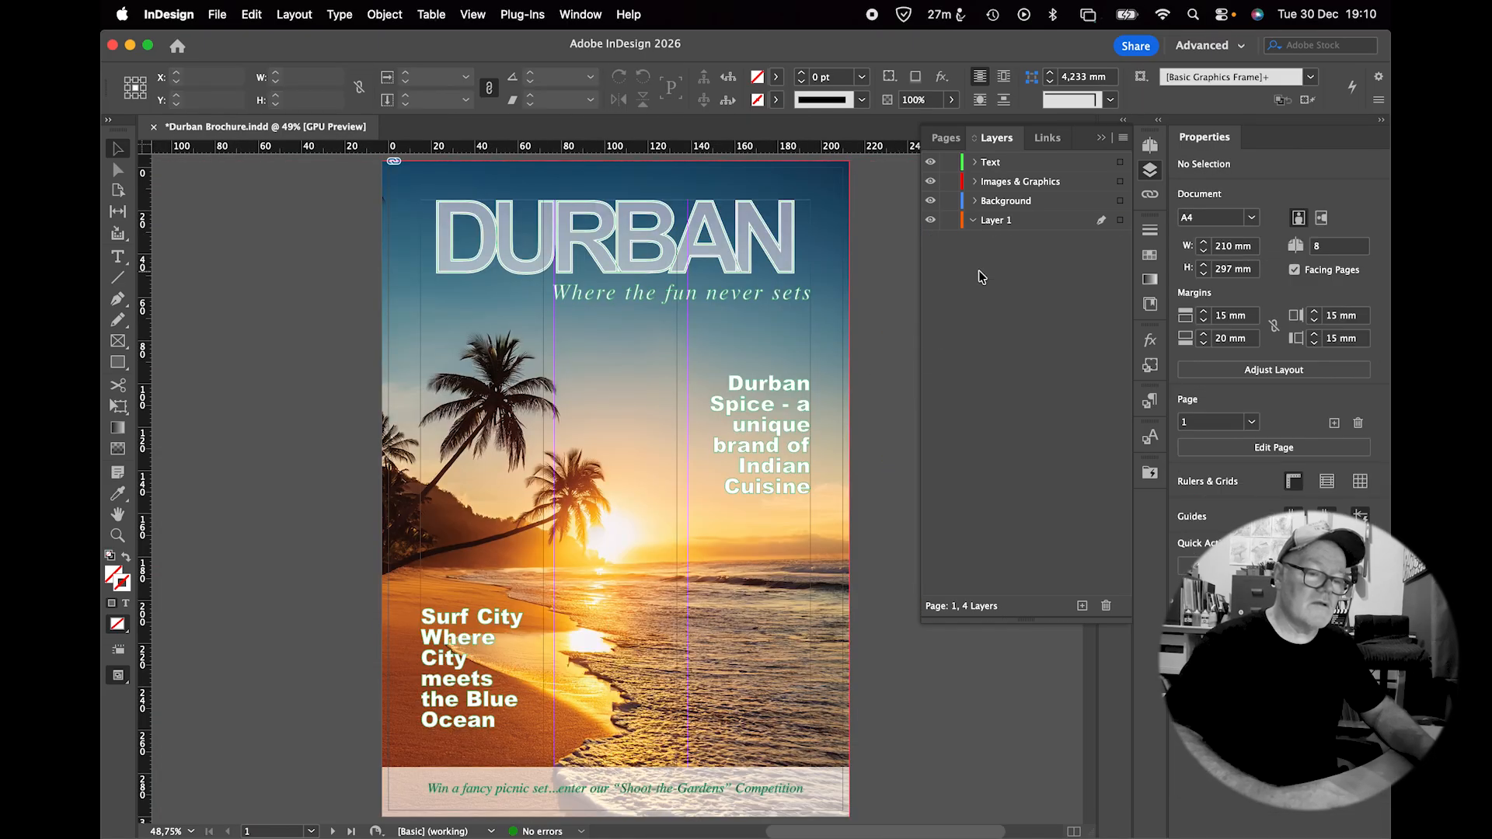
# Delete the emptied Layer 1 from the document.
pyautogui.click(1034, 221)
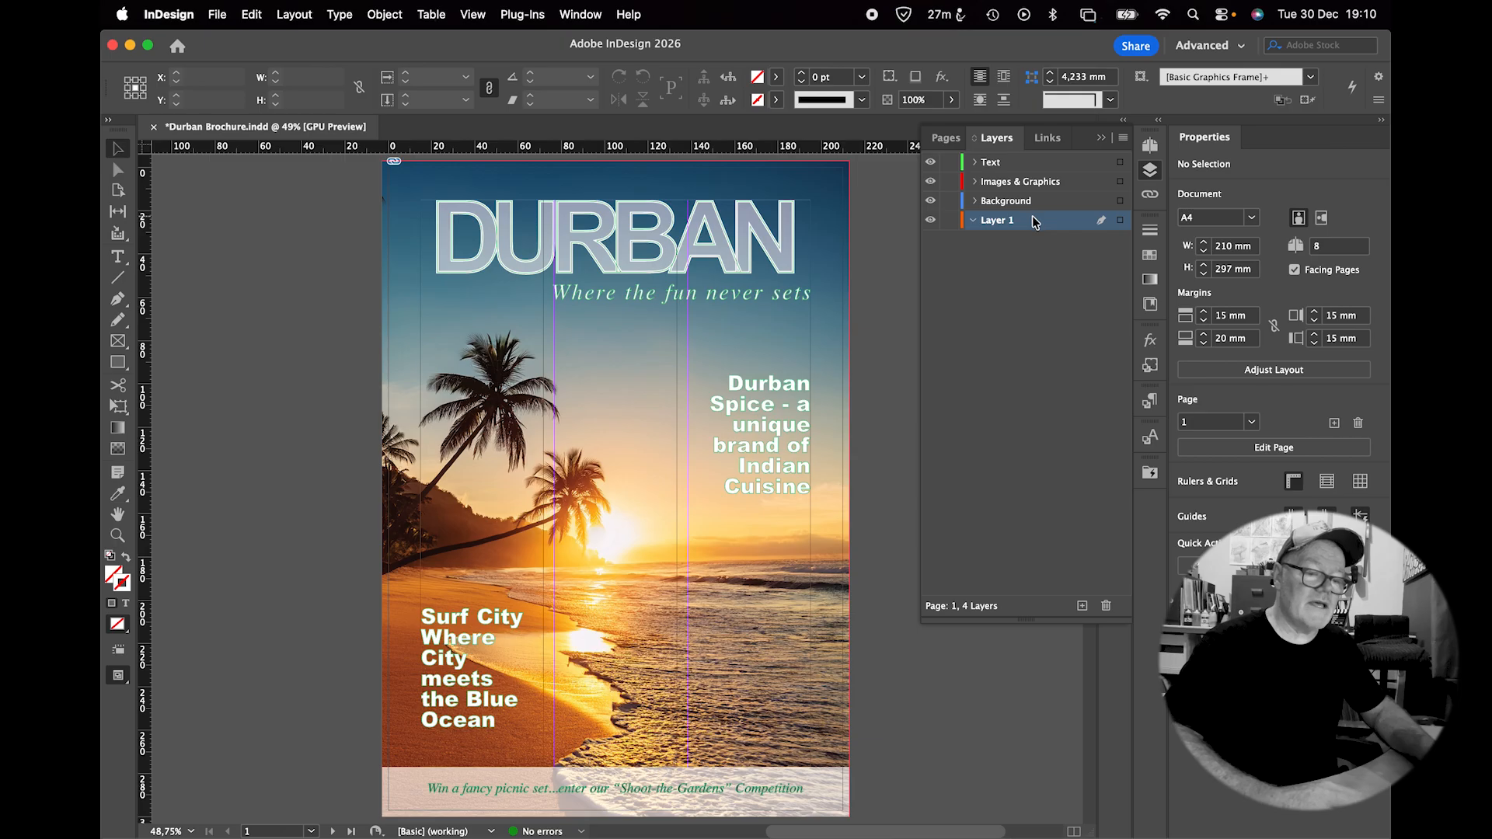
pyautogui.click(1106, 606)
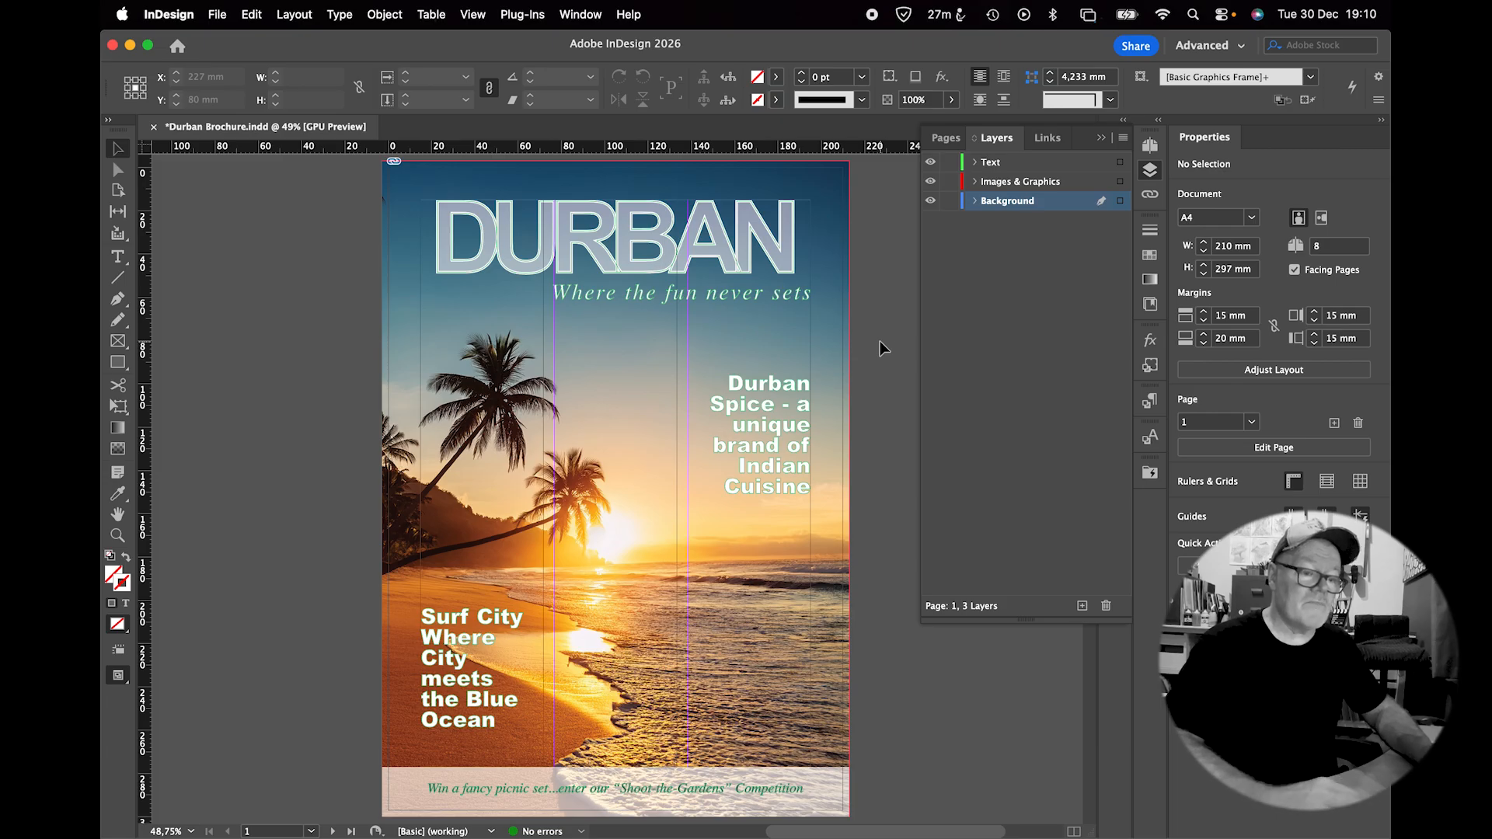
# Check the cover's layer contents by hiding and showing the Background, Images & Graphics and Text layers in turn.
pyautogui.click(930, 200)
pyautogui.click(930, 200)
pyautogui.click(930, 181)
pyautogui.click(930, 181)
pyautogui.click(930, 162)
pyautogui.click(930, 161)
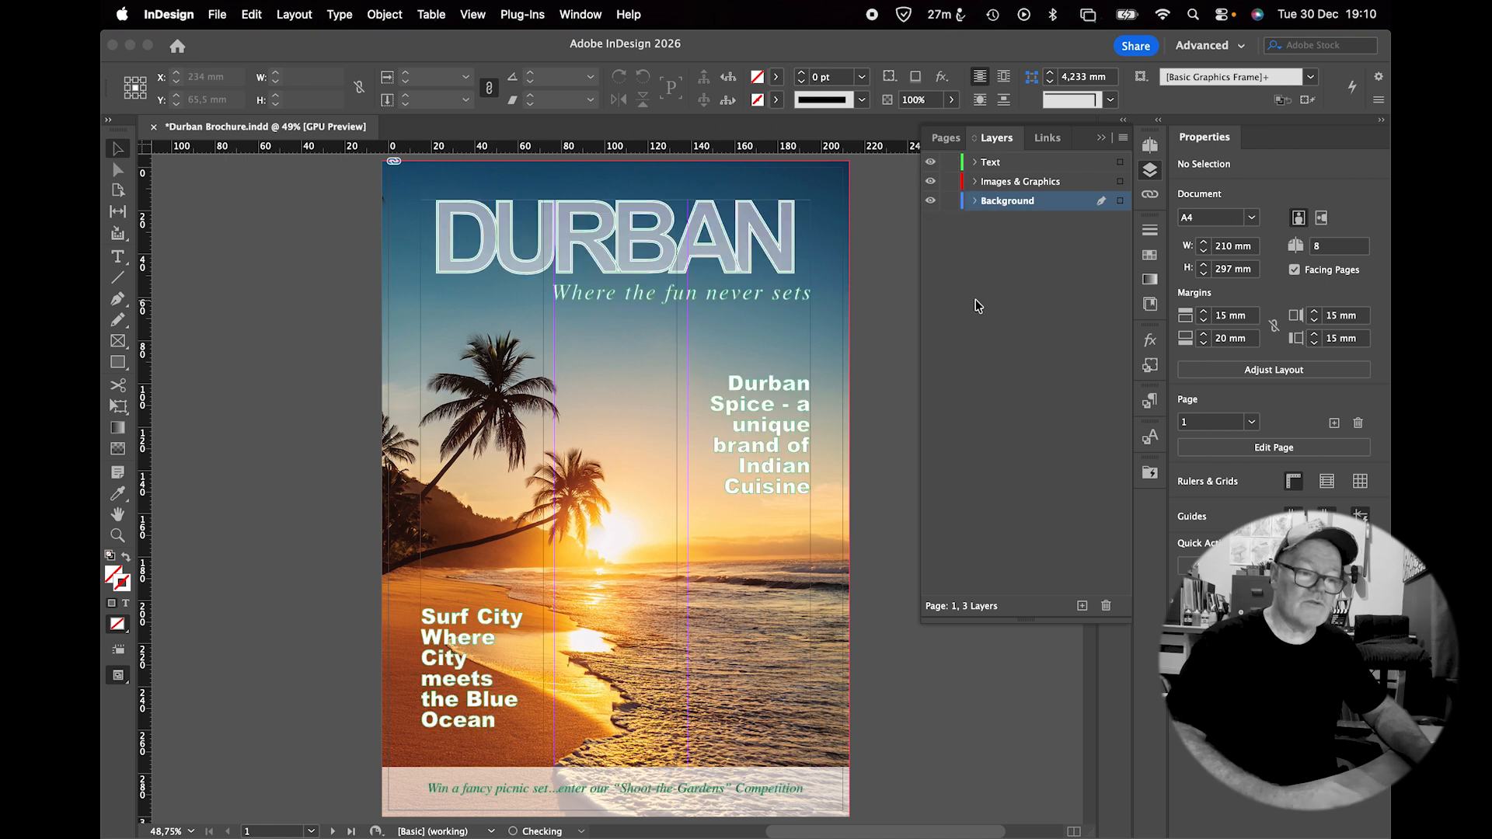
pyautogui.click(1019, 280)
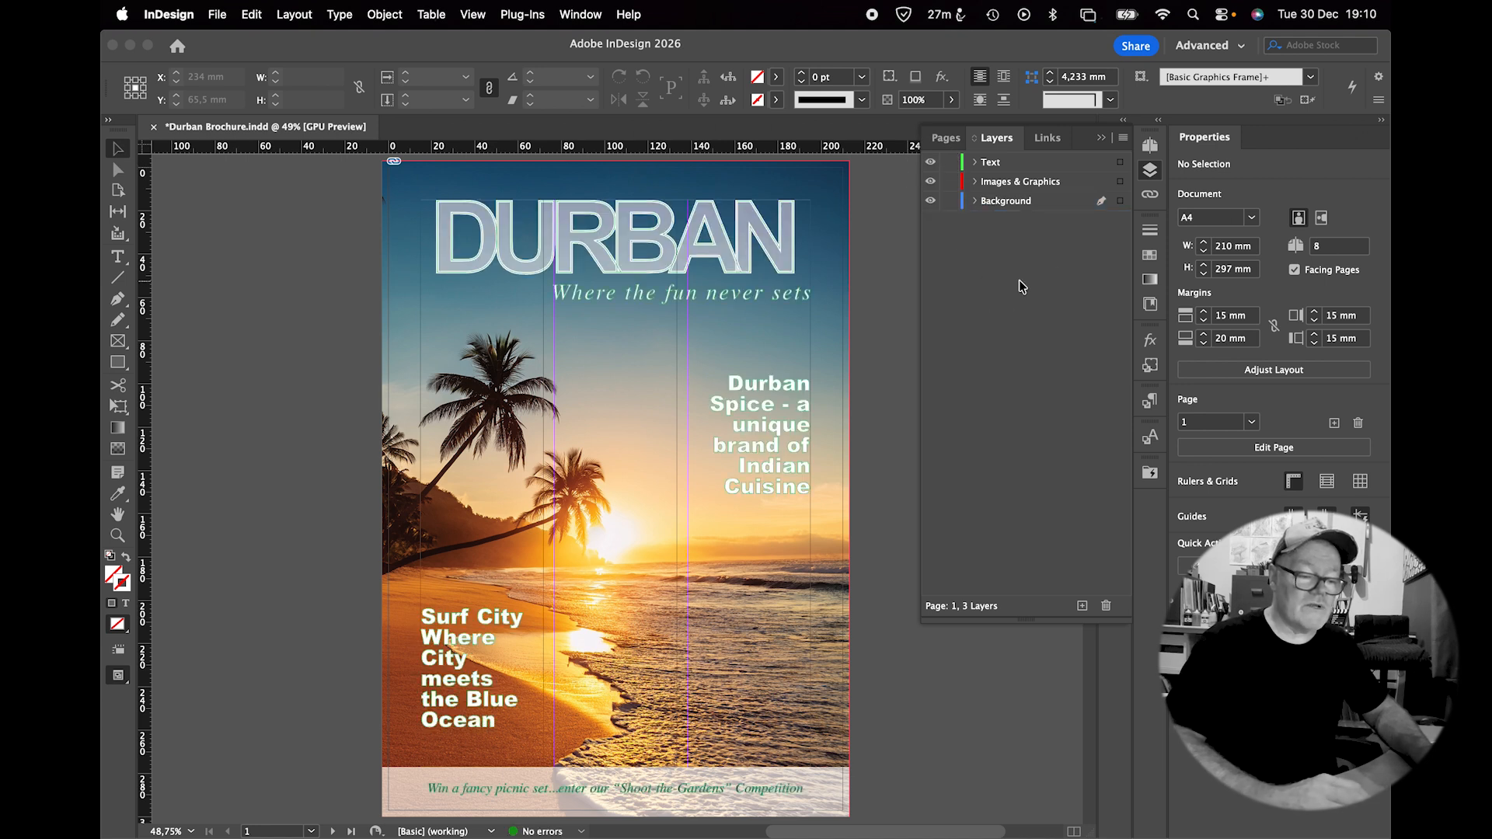